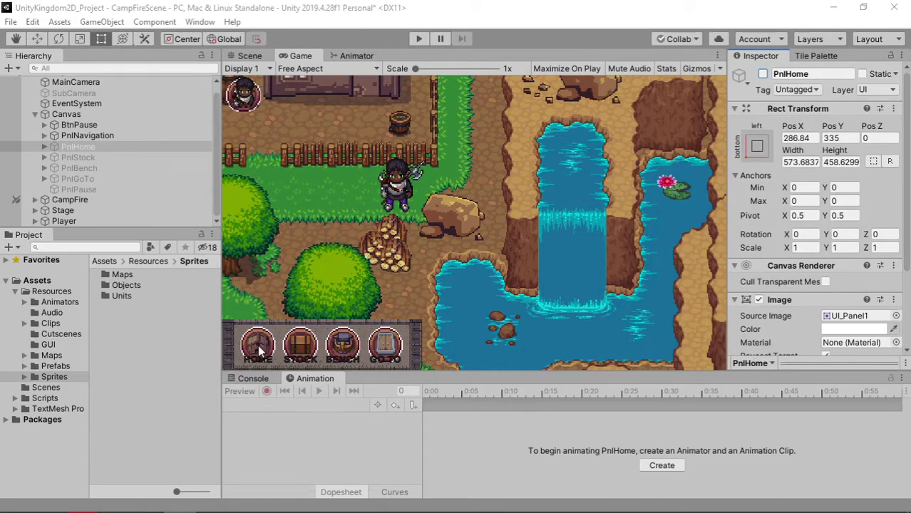
- Activate the PnlHome panel and expand it to show its sub-panels
left_click(762, 74)
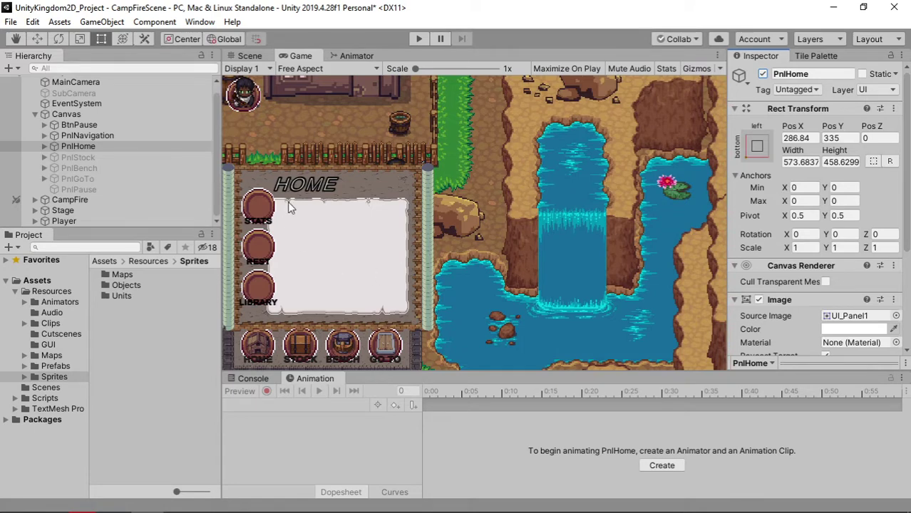
left_click(43, 146)
scroll(58, 193, "down", 2)
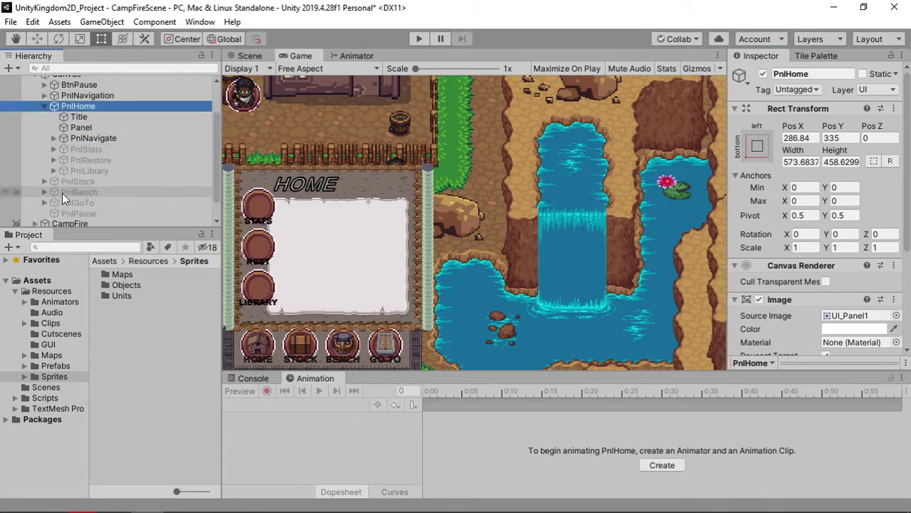
- Switch on PnlStats, PnlRestore and PnlLibrary one at a time to preview each
left_click(111, 149)
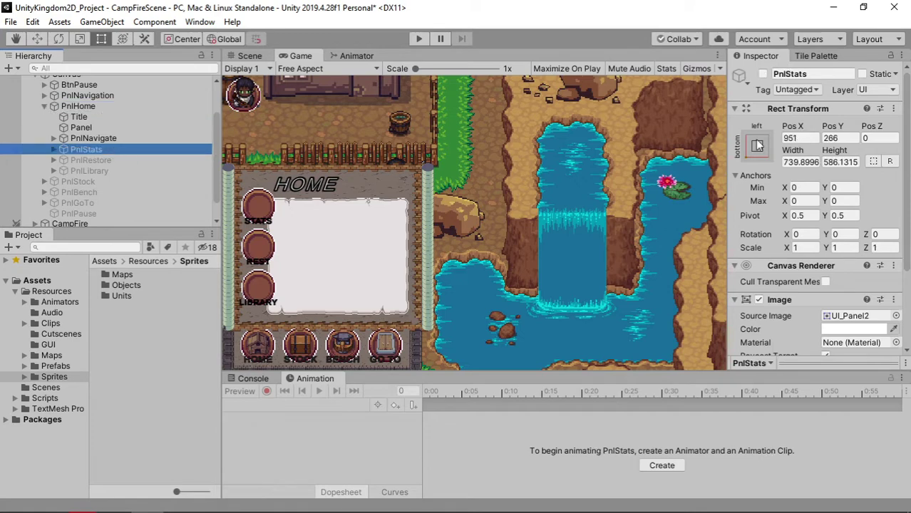
left_click(763, 74)
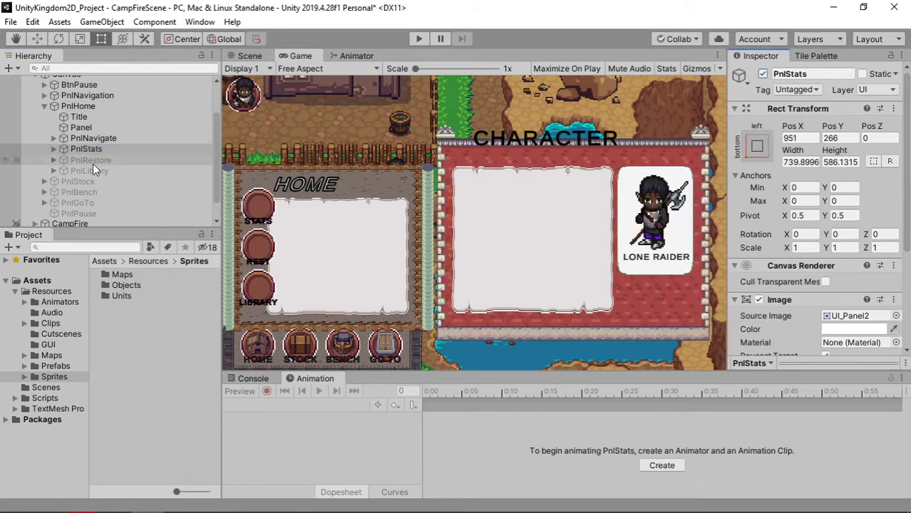
left_click(93, 163)
left_click(763, 73)
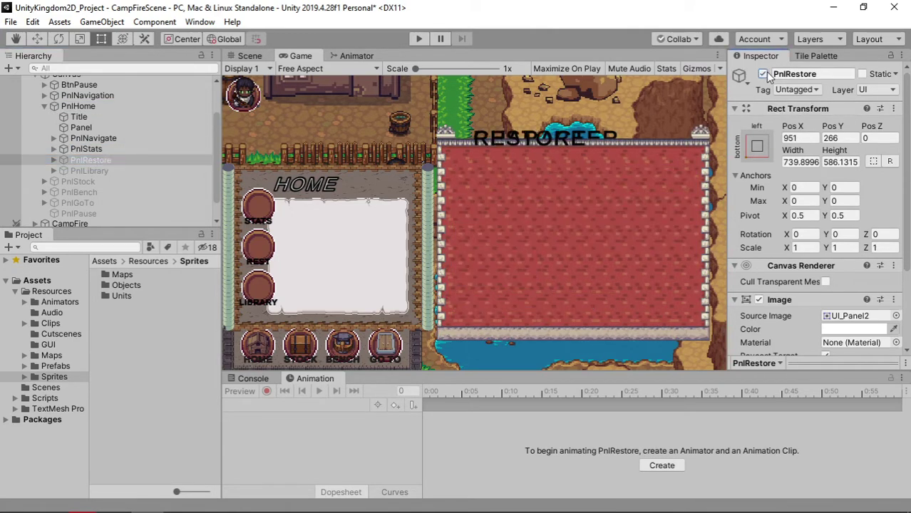
left_click(107, 172)
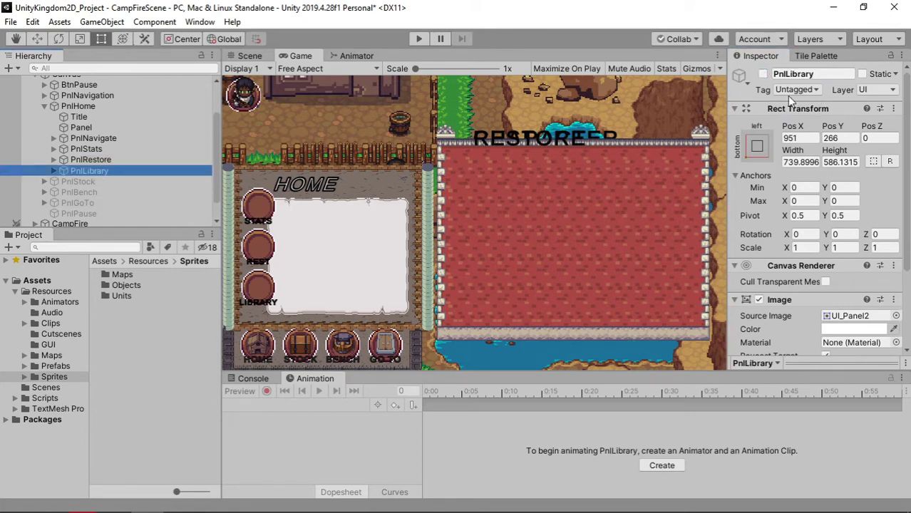
left_click(763, 73)
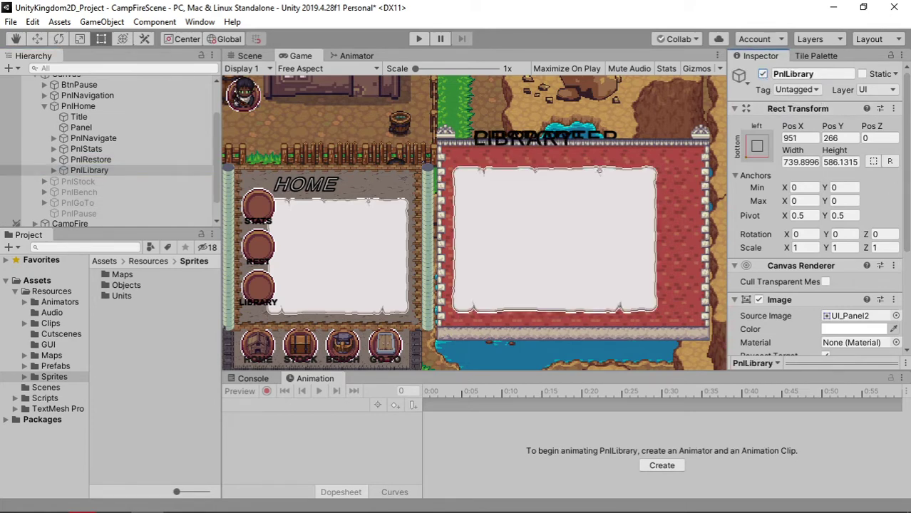
- Multi-select PnlStats, PnlRestore and PnlLibrary and deactivate all three together
left_click(112, 153)
left_click(129, 148, "shift")
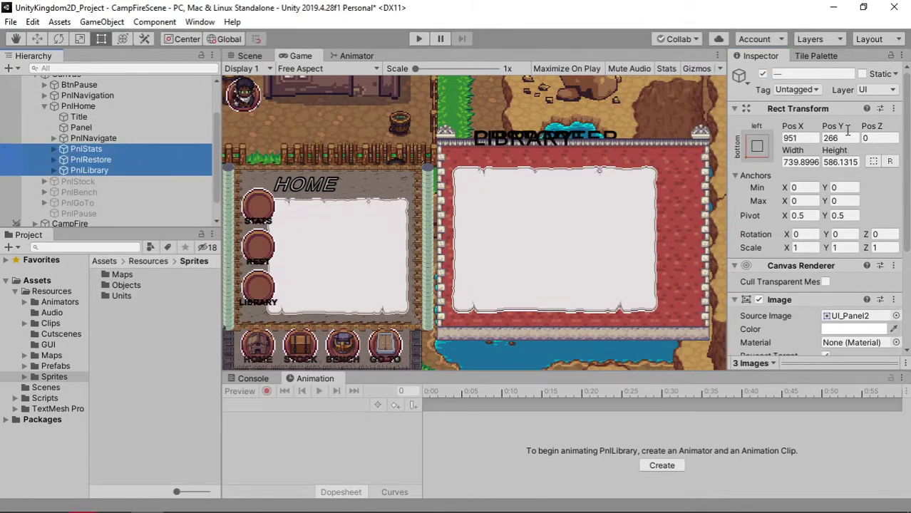
left_click(763, 74)
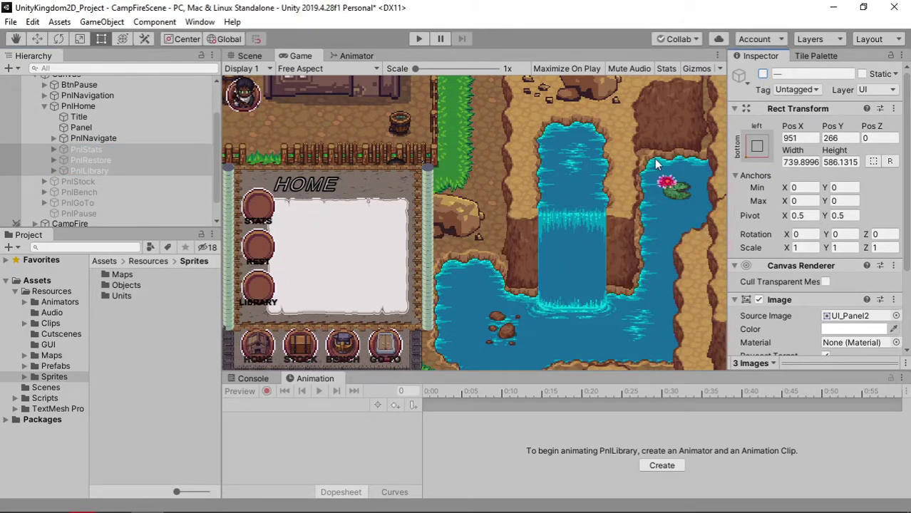
left_click(100, 149)
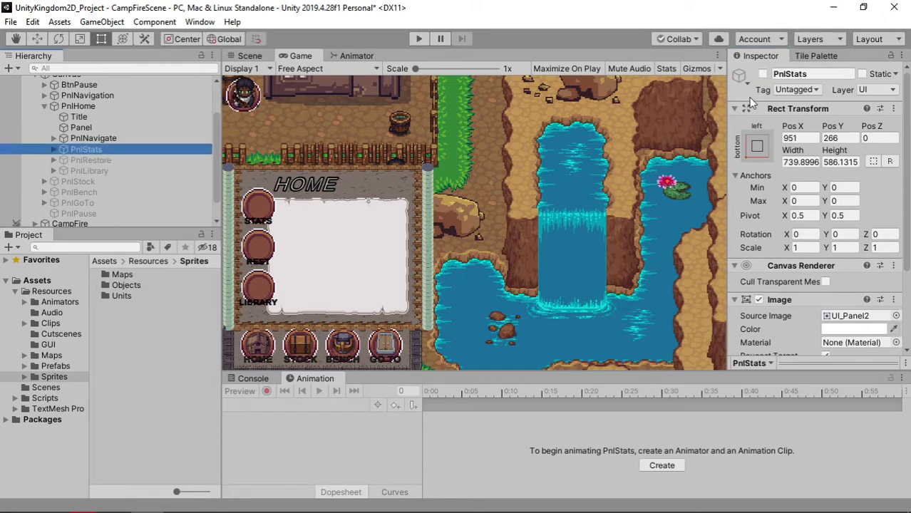
- Reactivate PnlStats, PnlRestore and PnlLibrary, then expand and select PnlBench
left_click(763, 74)
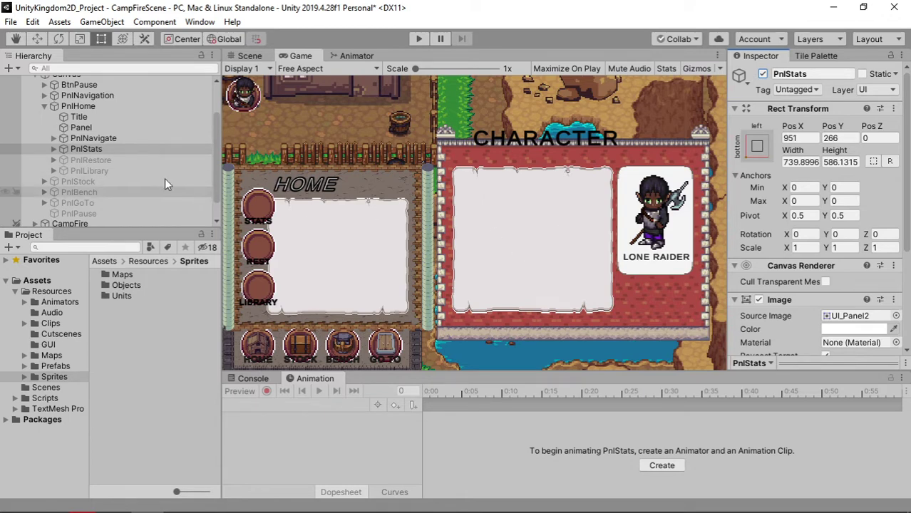
left_click(128, 161)
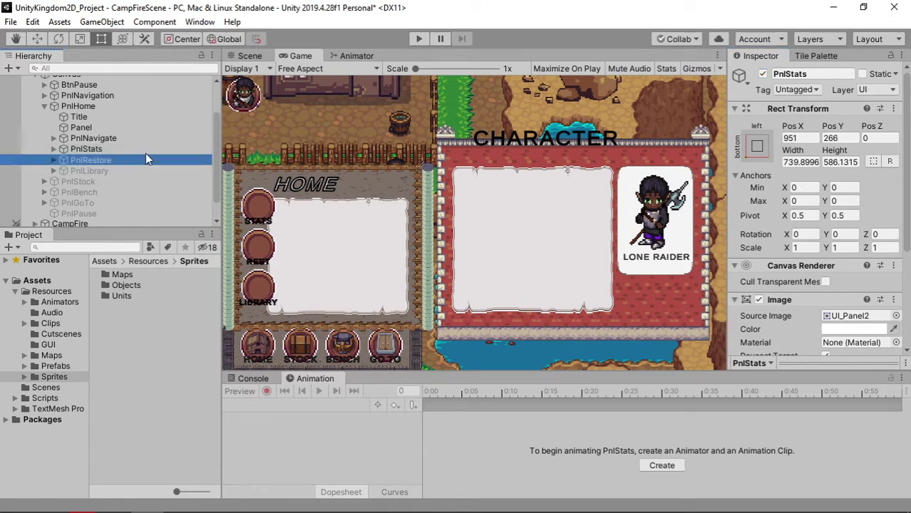
left_click(763, 74)
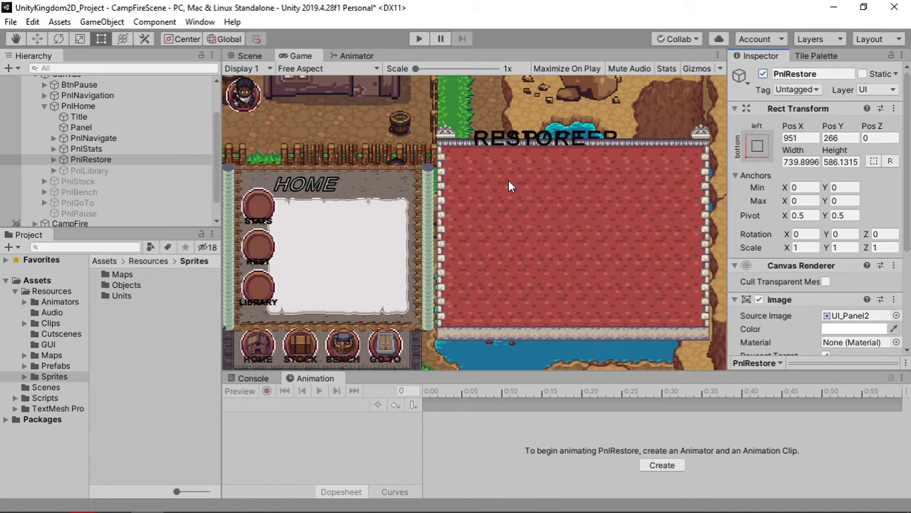
left_click(138, 171)
left_click(763, 73)
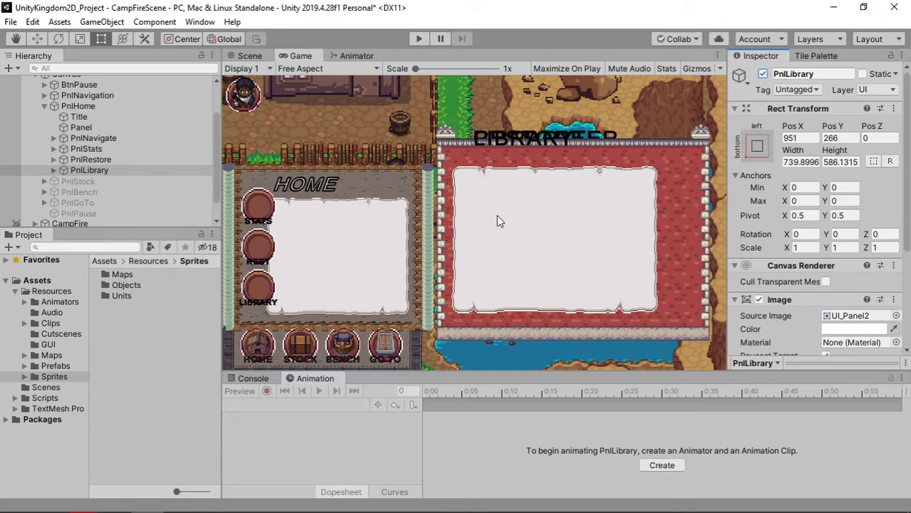
left_click(43, 193)
left_click(74, 191)
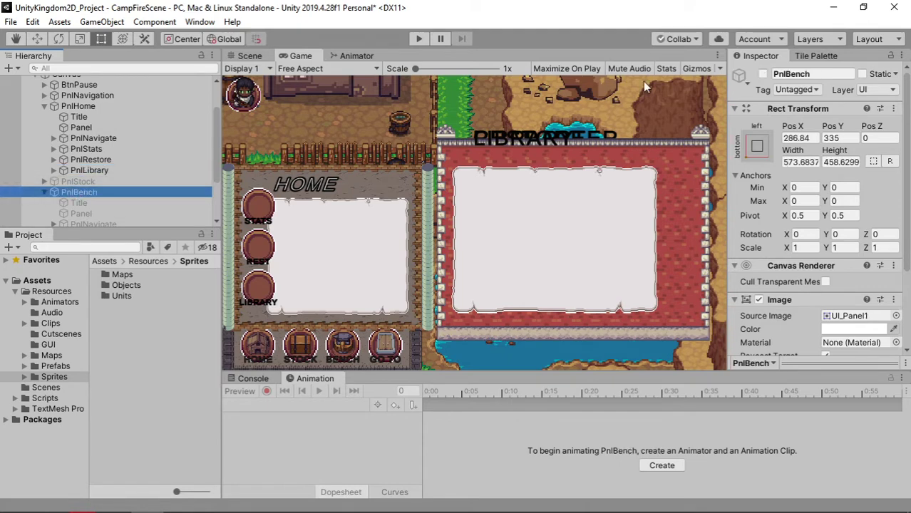
- Activate PnlBench, then switch on its PnlFurnace and PnlCraft sub-panels
left_click(763, 75)
scroll(178, 189, "down", 2)
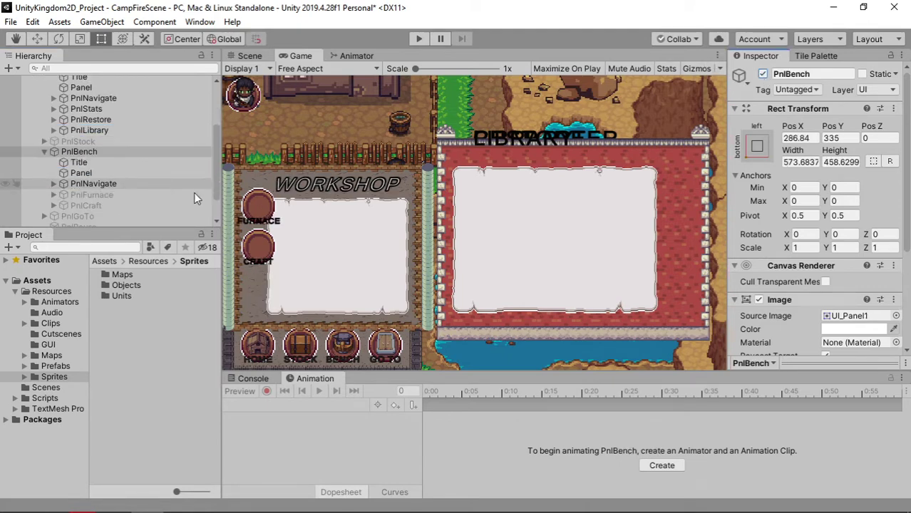
left_click(73, 195)
left_click(763, 75)
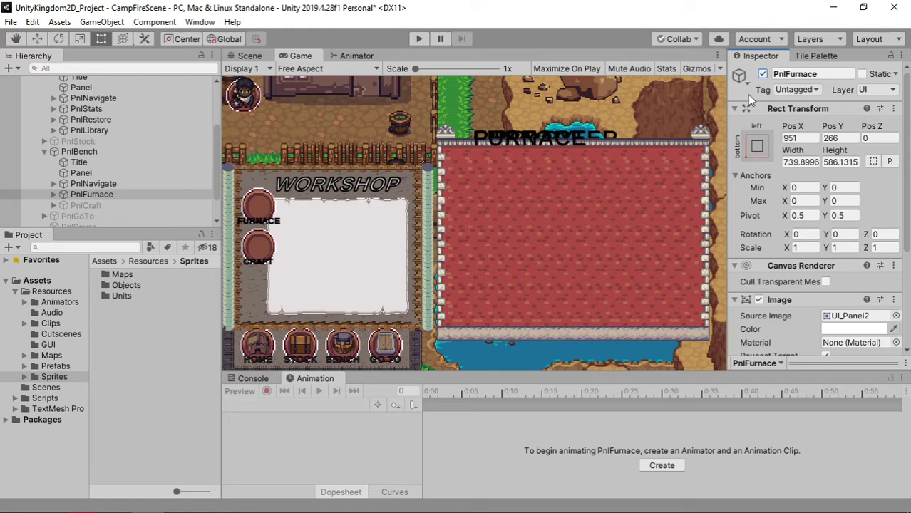
left_click(154, 205)
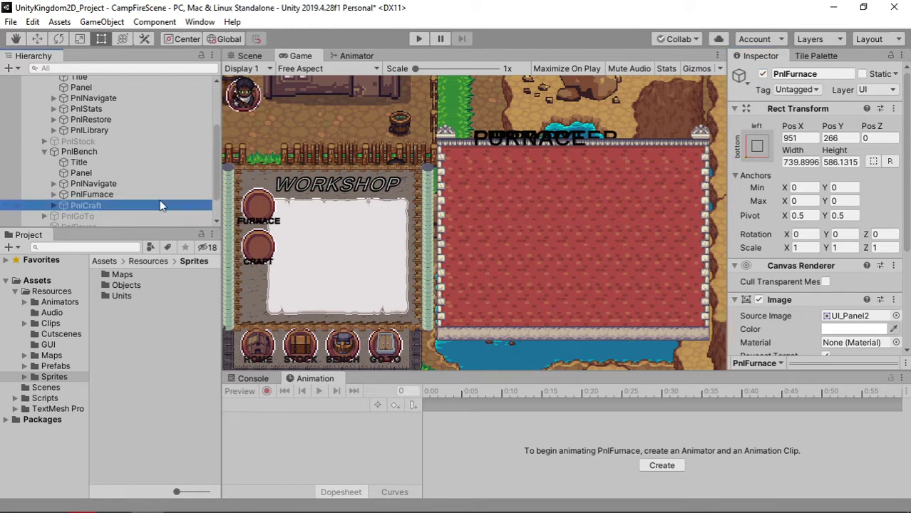
left_click(763, 74)
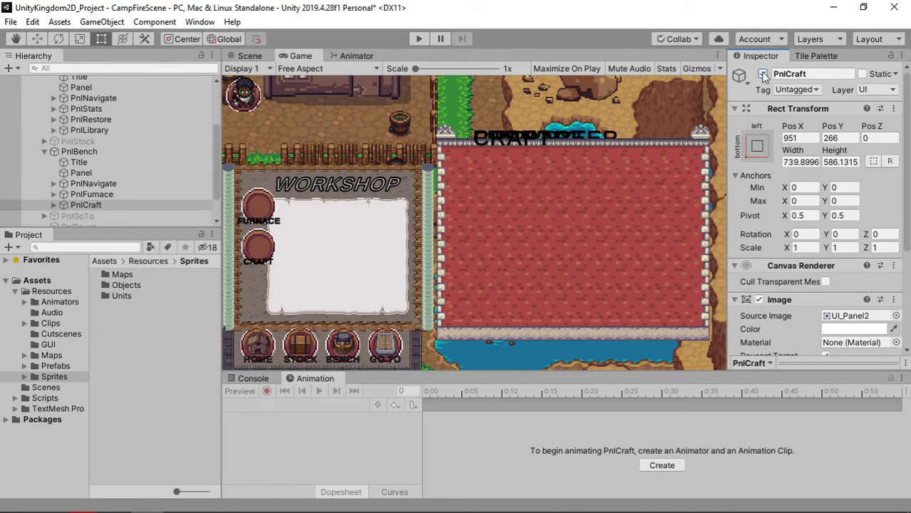
- Multi-select PnlFurnace and PnlCraft and deactivate both together
left_click(113, 197, "ctrl")
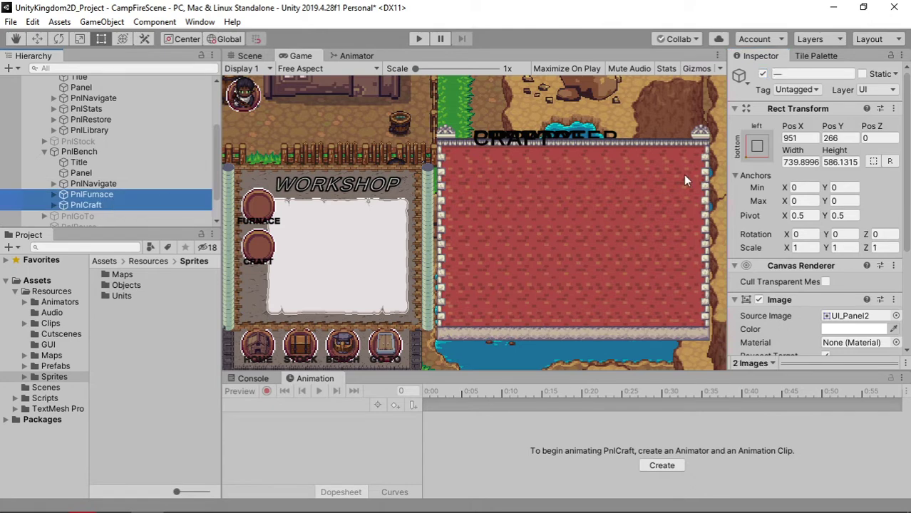
left_click(762, 75)
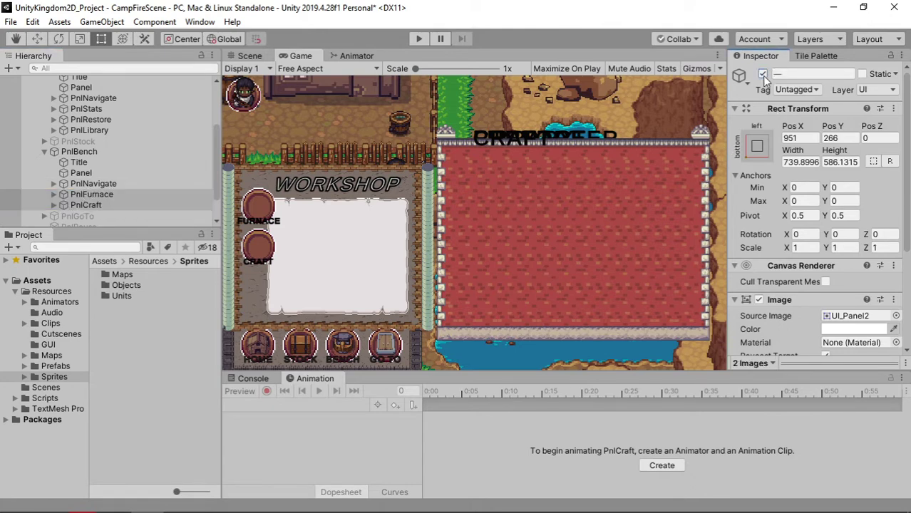
left_click(98, 152)
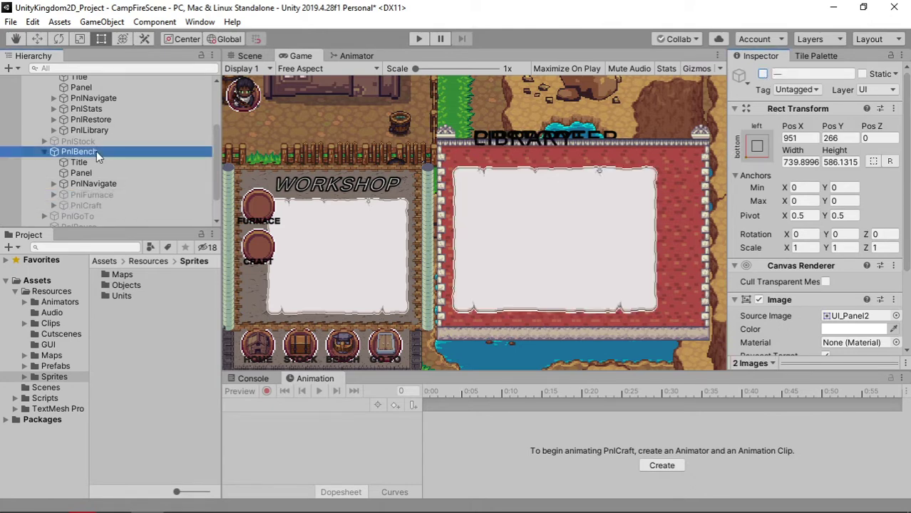
- Deactivate PnlBench, PnlRestore and PnlLibrary, leaving HOME and CHARACTER visible in the Scene view
left_click(762, 74)
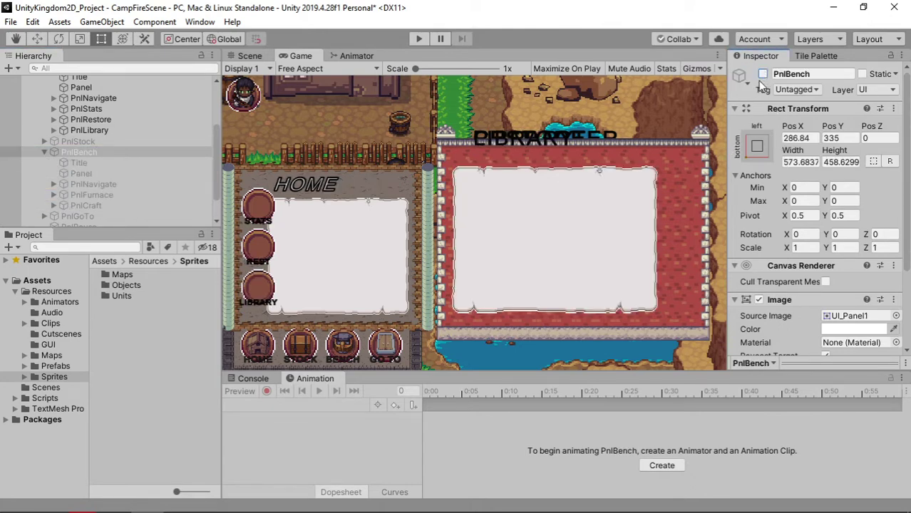
left_click(45, 151)
scroll(112, 164, "up", 2)
scroll(112, 164, "up", 2)
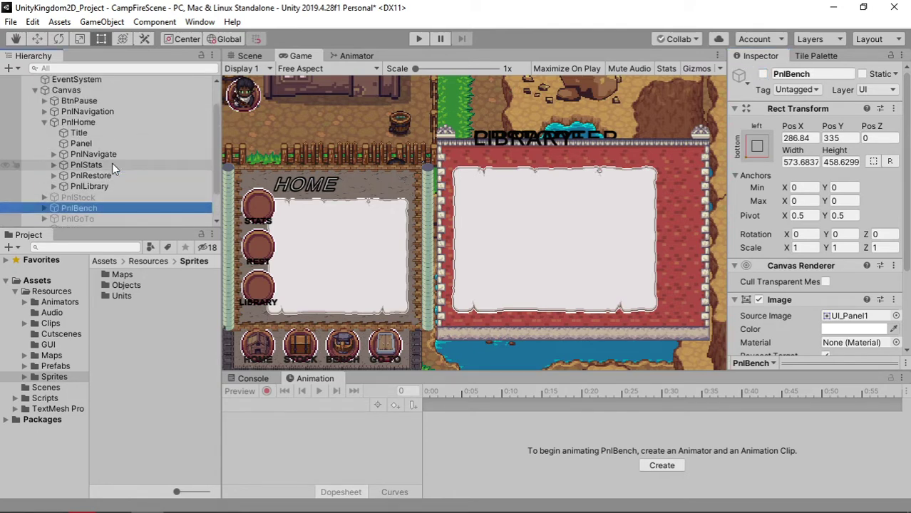
left_click(110, 187)
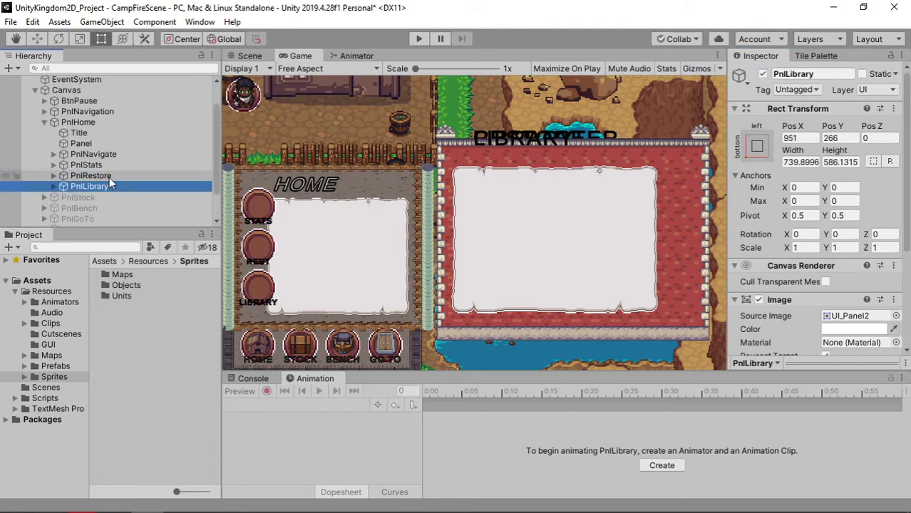
left_click(109, 178, "ctrl")
left_click(765, 72)
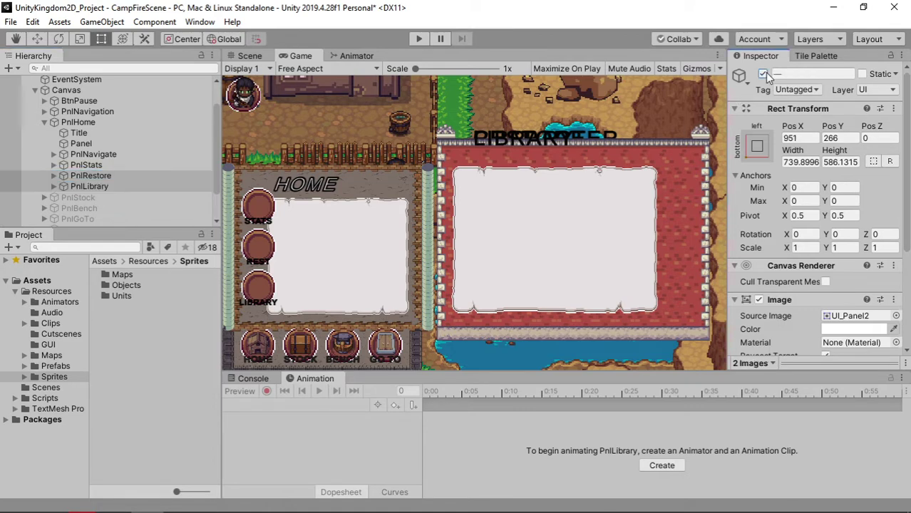
left_click(141, 167)
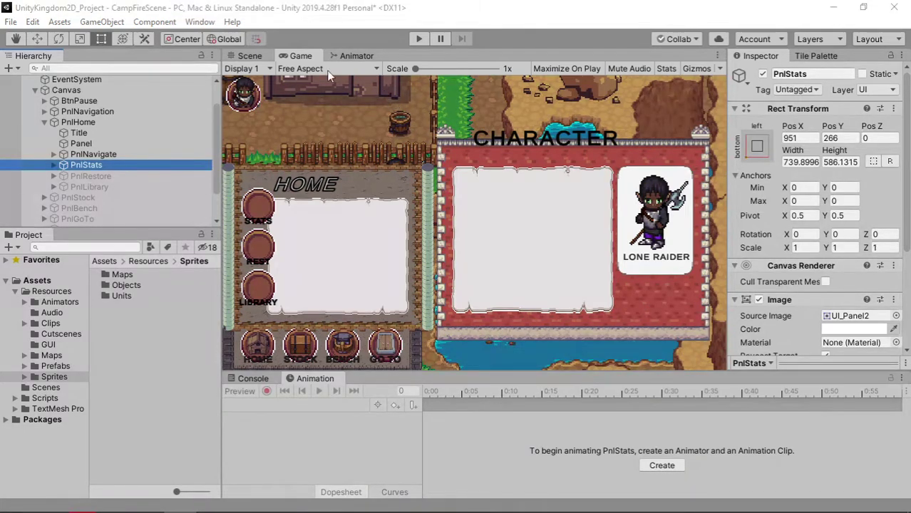
left_click(240, 54)
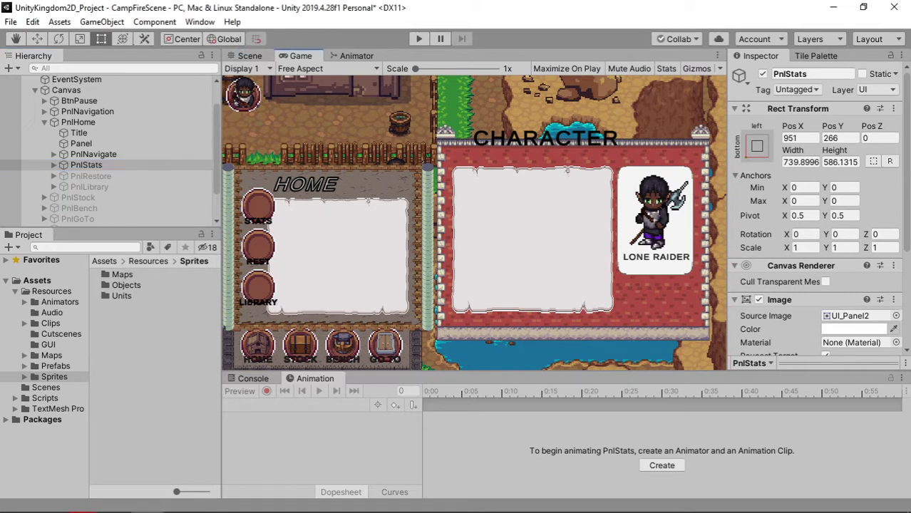
- Centre the CHARACTER panel in the Scene, expand PnlStats and select the portrait's LONE RAIDER Text
left_click(244, 57)
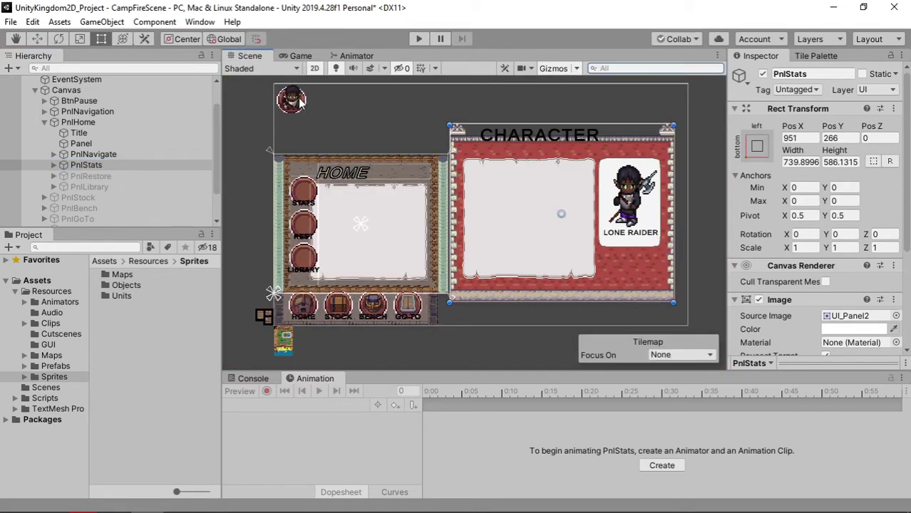
scroll(475, 177, "up", 3)
scroll(596, 228, "up", 2)
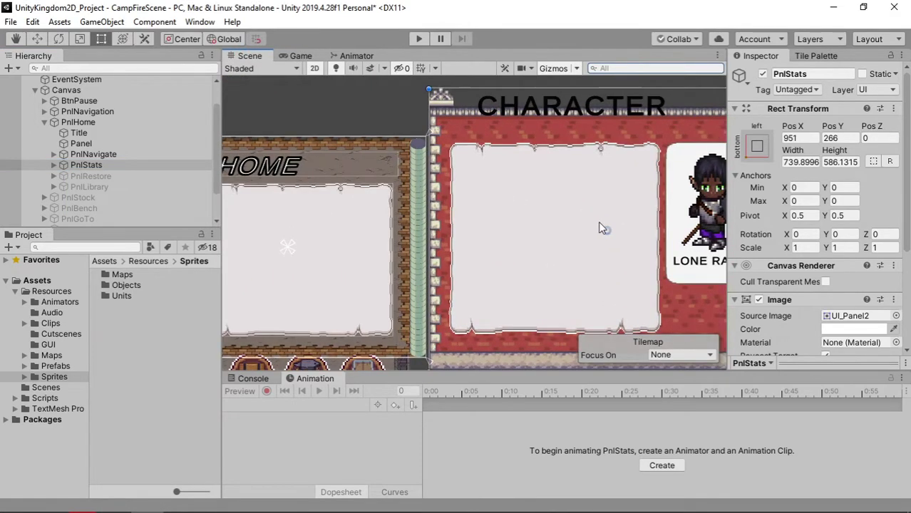
mouse_move(596, 224)
middle_mouse_down()
mouse_move(455, 215)
mouse_move(459, 209)
middle_mouse_up()
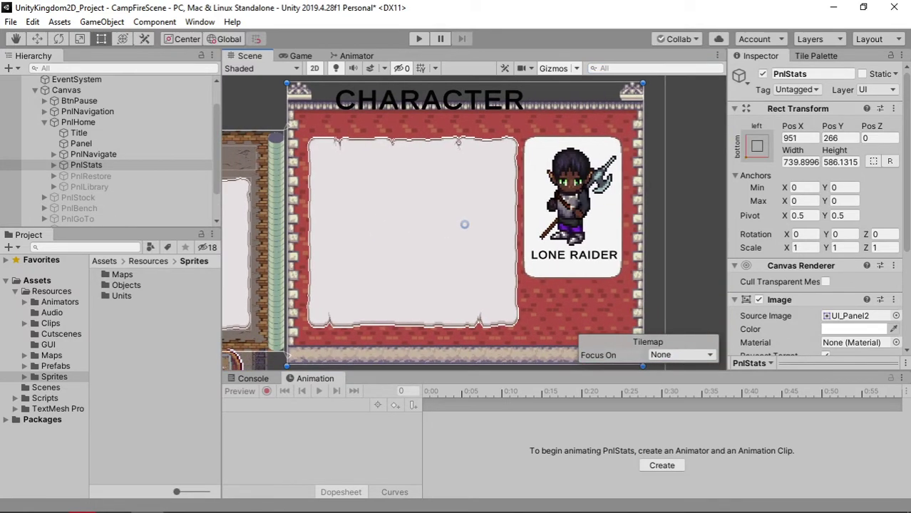
scroll(107, 153, "down", 1)
left_click(86, 125)
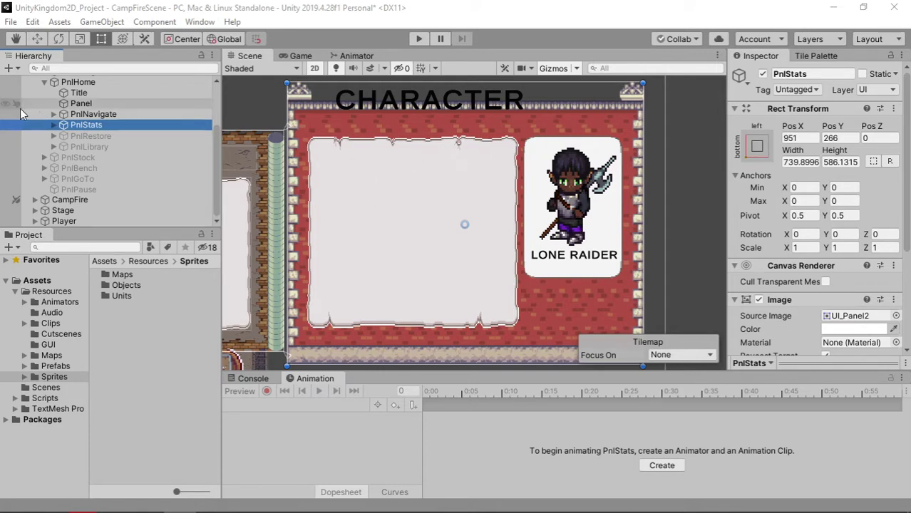
left_click(52, 126)
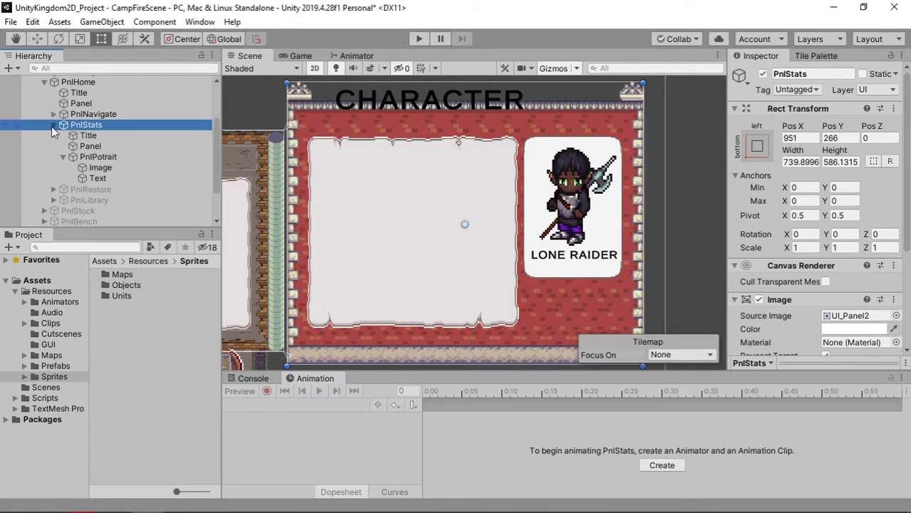
left_click(107, 182)
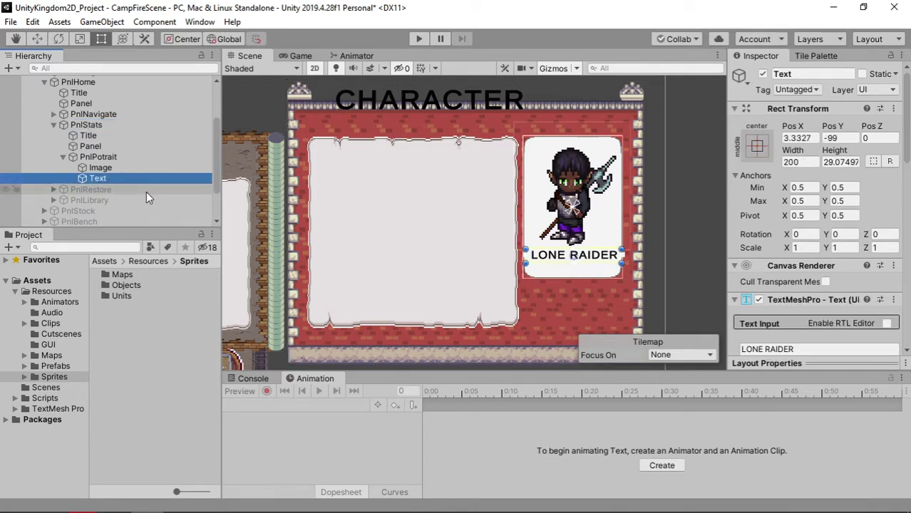
- Duplicate the LONE RAIDER text under PnlStats and place it at the top of the left parchment
key("ctrl+d")
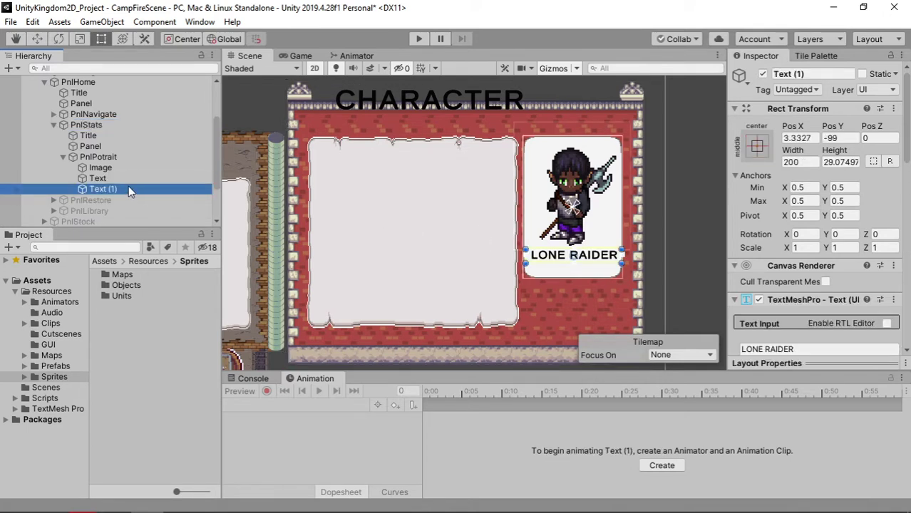
left_click_drag(128, 189, 131, 154)
left_click(64, 168)
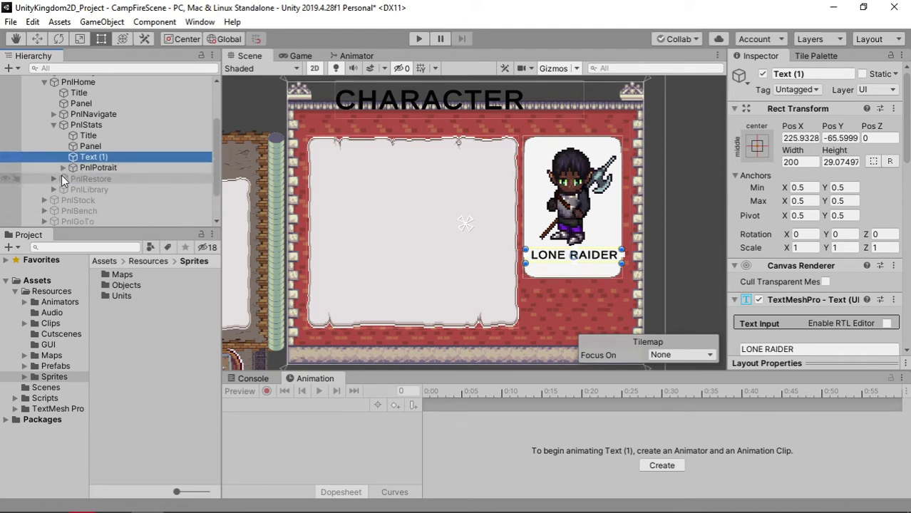
left_click(105, 158)
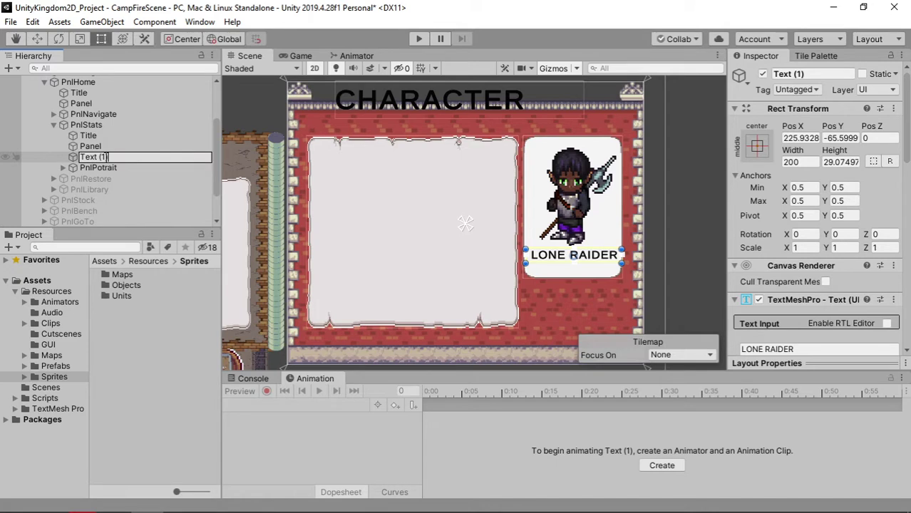
key("Return")
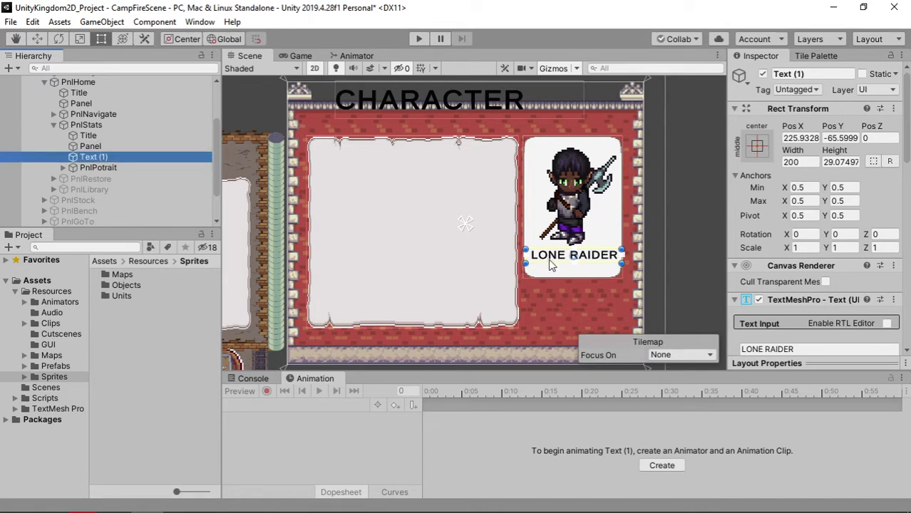
left_click_drag(551, 265, 378, 161)
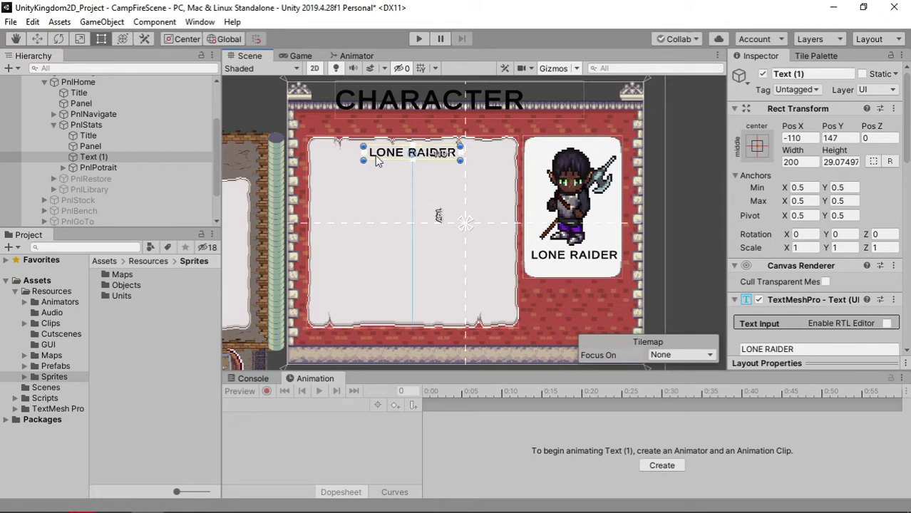
- Add three more LONE RAIDER copies stacked as the first group of rows below the top label
scroll(378, 194, "up", 2)
scroll(394, 199, "up", 1)
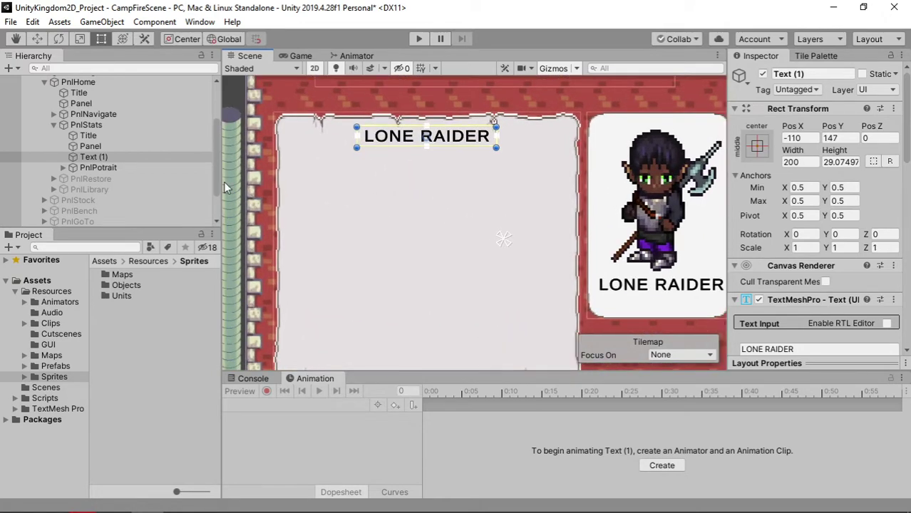
left_click(117, 157)
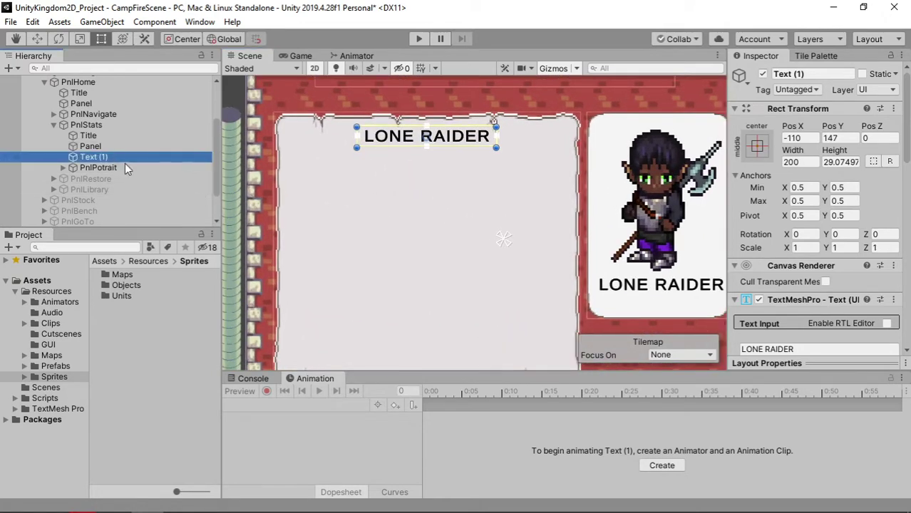
key("ctrl+d")
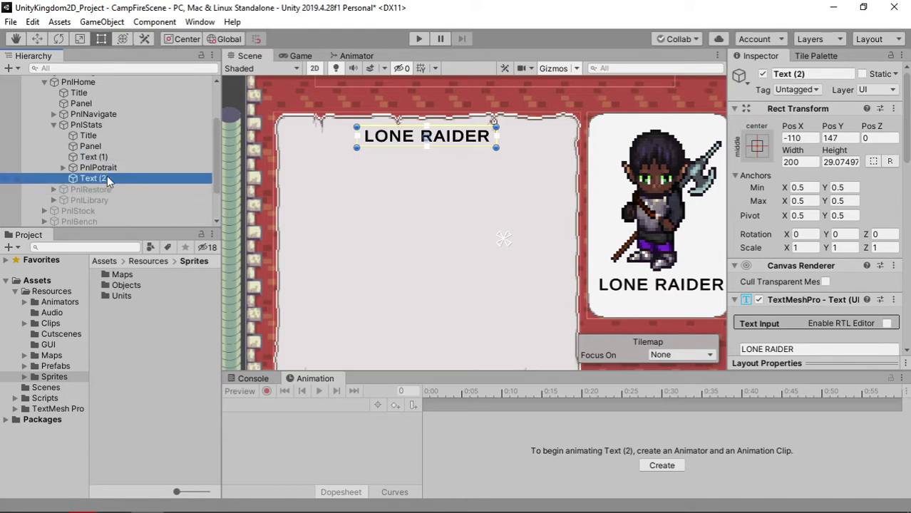
left_click_drag(107, 178, 118, 177)
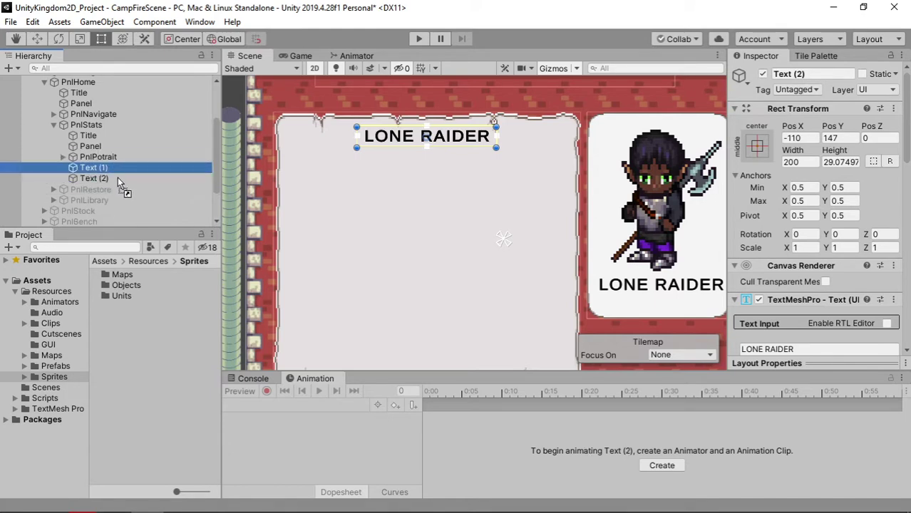
mouse_move(400, 143)
left_mouse_down()
mouse_move(350, 186)
mouse_move(316, 197)
left_mouse_up()
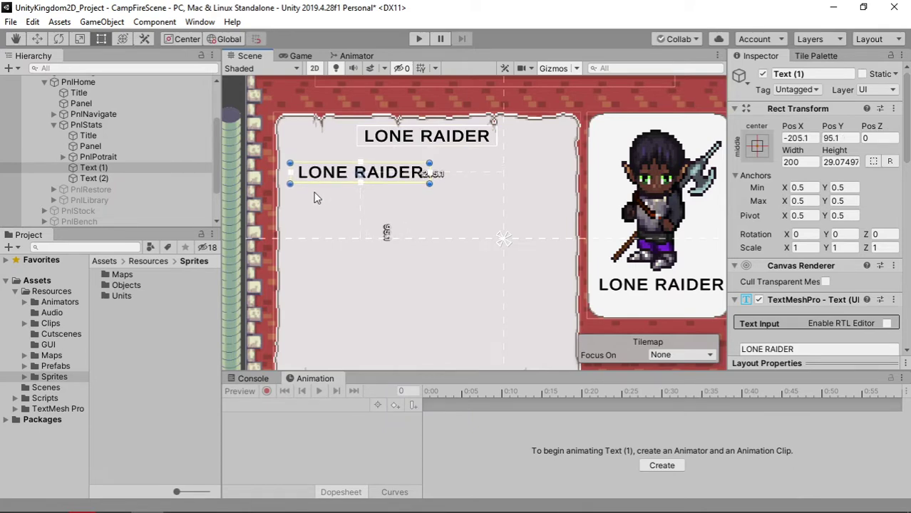
scroll(317, 195, "up", 2)
scroll(328, 193, "up", 2)
scroll(347, 188, "up", 1)
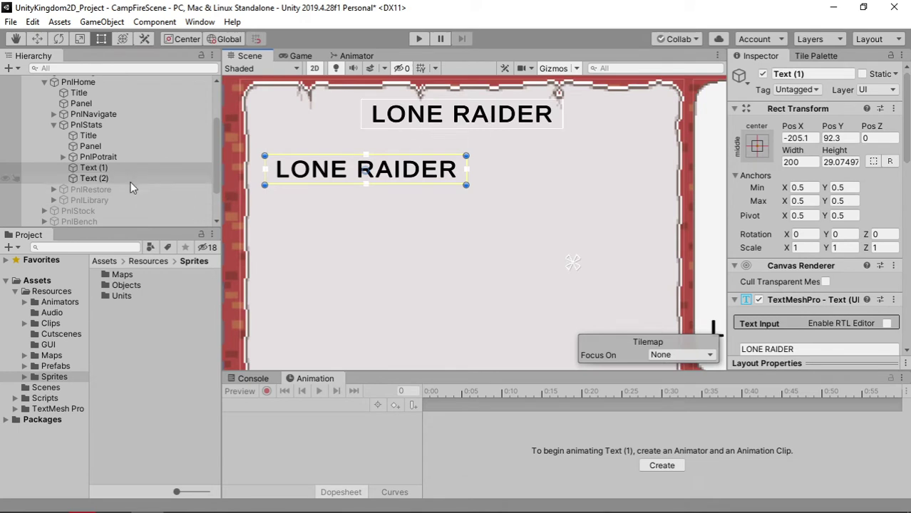
key("ctrl+d")
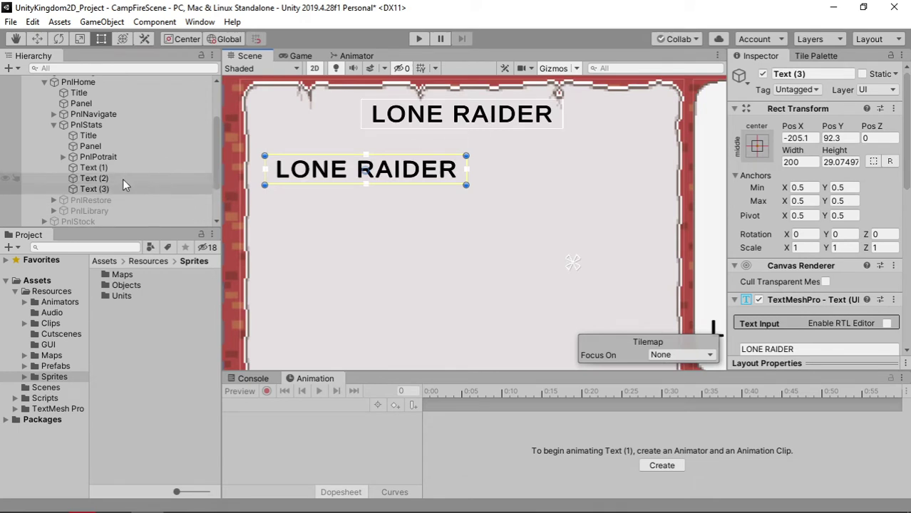
mouse_move(378, 183)
left_mouse_down()
mouse_move(560, 207)
mouse_move(328, 205)
left_mouse_up()
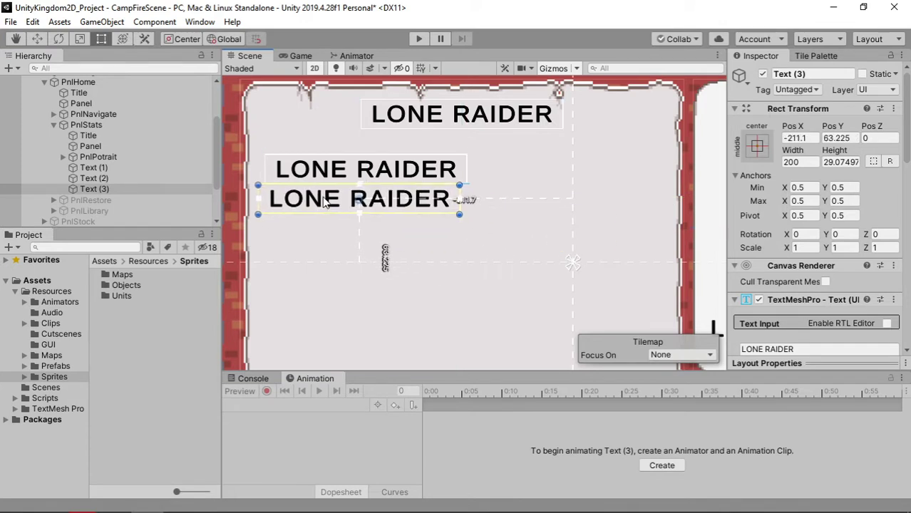
left_click_drag(330, 202, 329, 203)
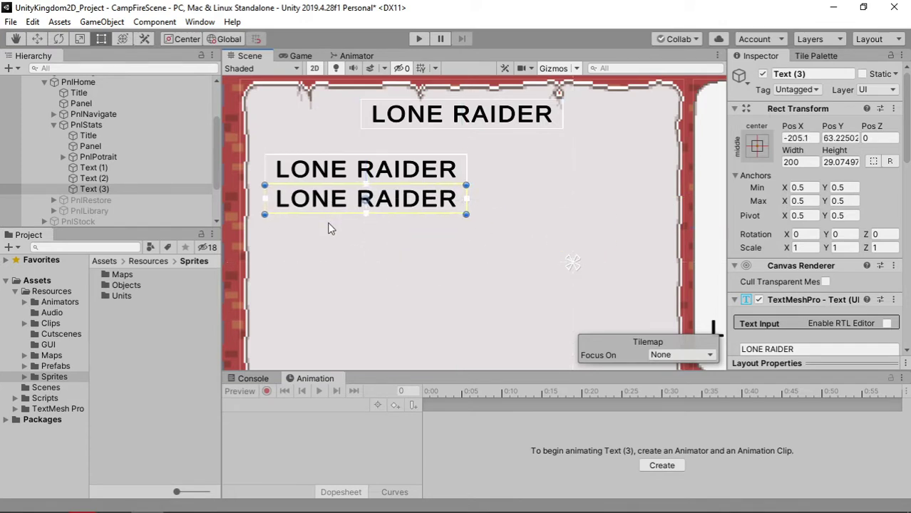
key("ctrl+d")
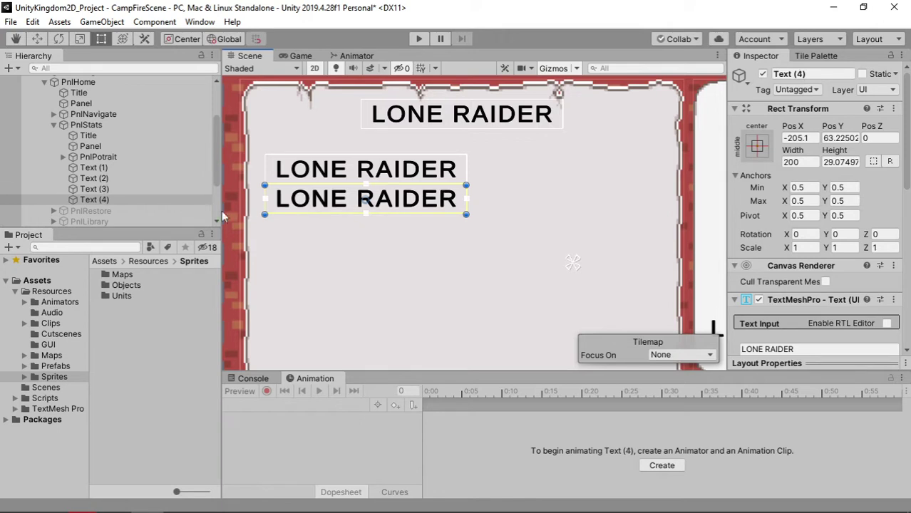
left_click_drag(343, 205, 349, 238)
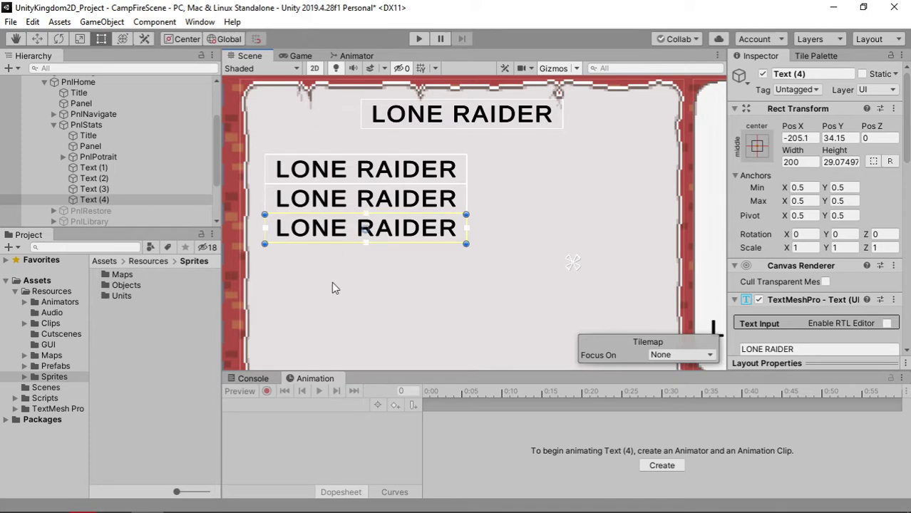
- Add three further copies as a second group of rows lower down, leaving a gap
key("ctrl+d")
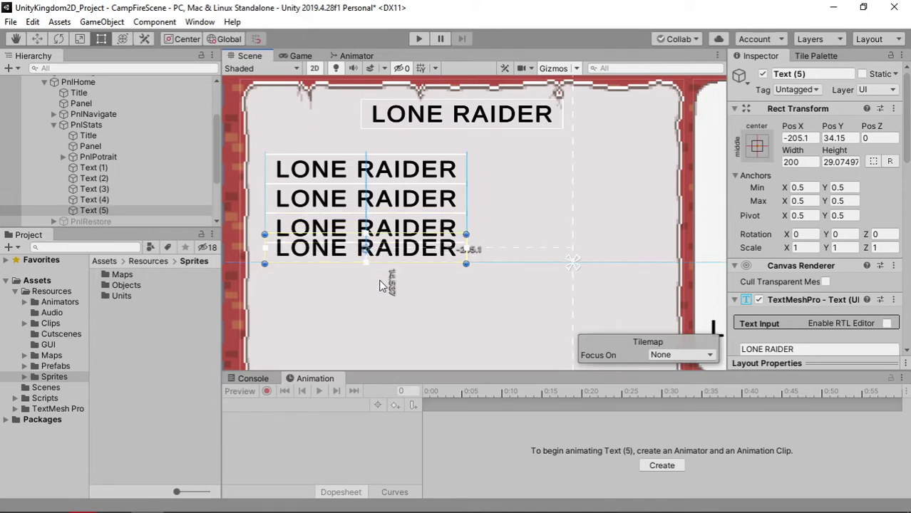
left_click_drag(365, 239, 422, 287)
middle_click_drag(448, 280, 470, 173)
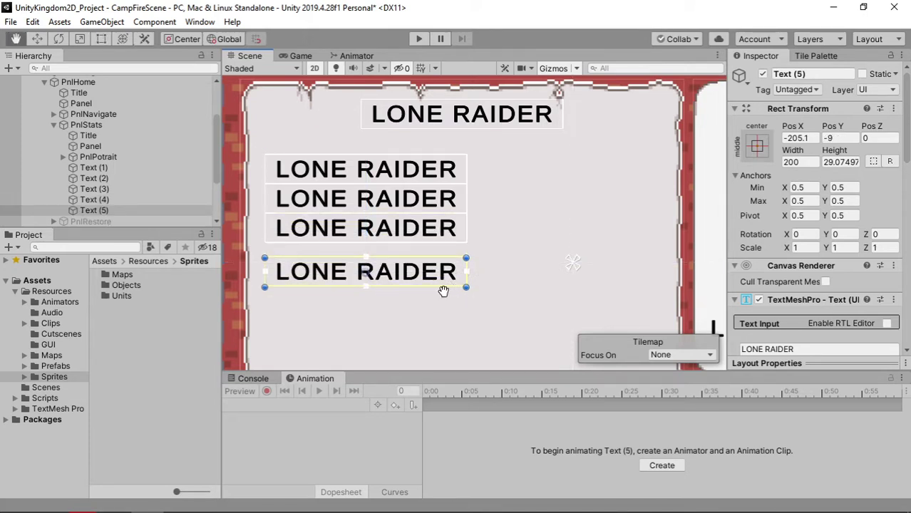
key("ctrl+d")
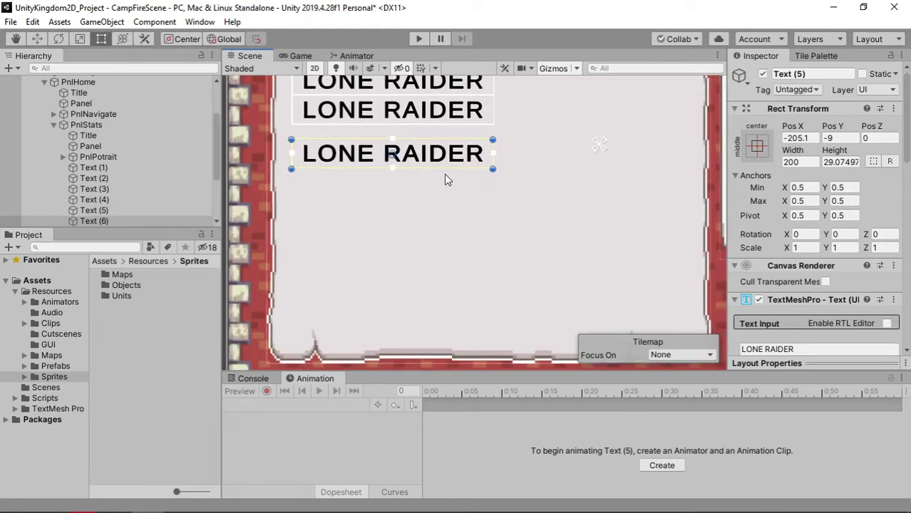
mouse_move(411, 158)
left_mouse_down()
mouse_move(413, 202)
mouse_move(416, 189)
left_mouse_up()
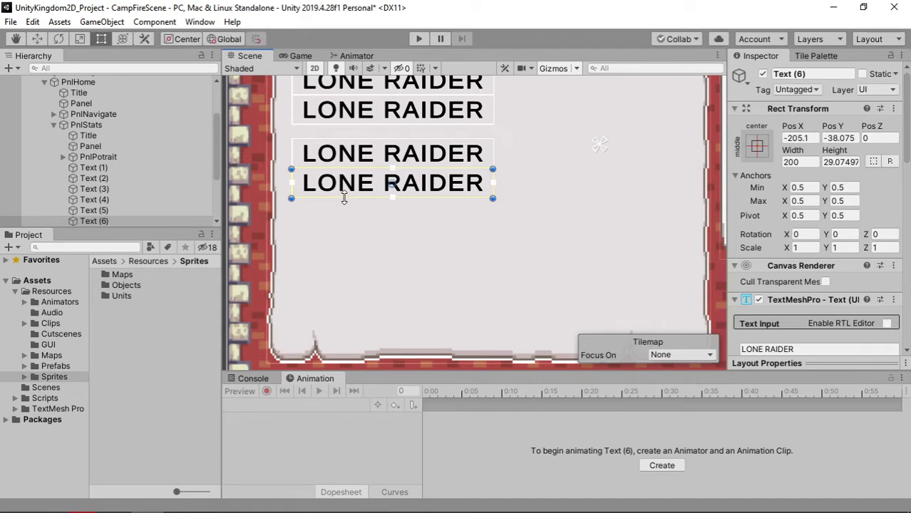
key("ctrl+d")
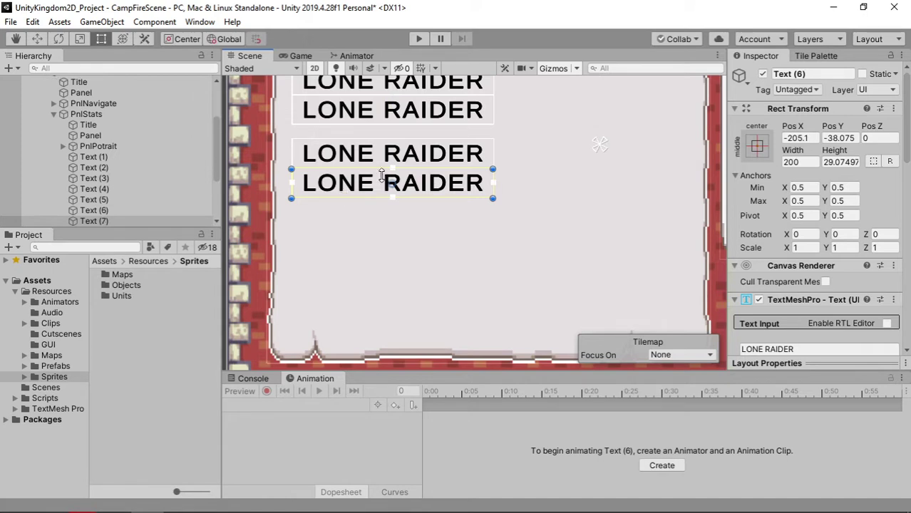
mouse_move(415, 187)
left_mouse_down()
mouse_move(419, 236)
mouse_move(422, 228)
left_mouse_up()
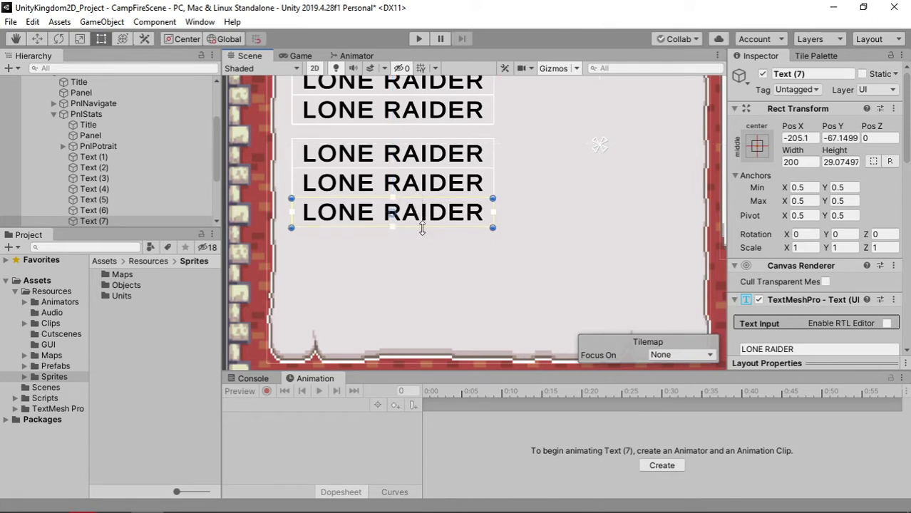
middle_click_drag(516, 180, 495, 283)
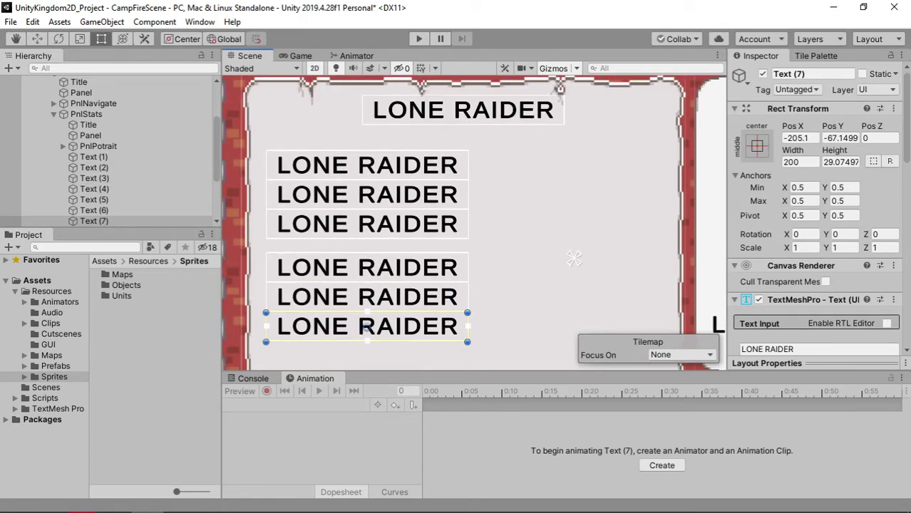
- Reorder the stat text objects and right-align all six labels Text (1) to Text (7)
left_click(116, 169)
scroll(116, 185, "down", 3)
left_click(107, 181, "shift")
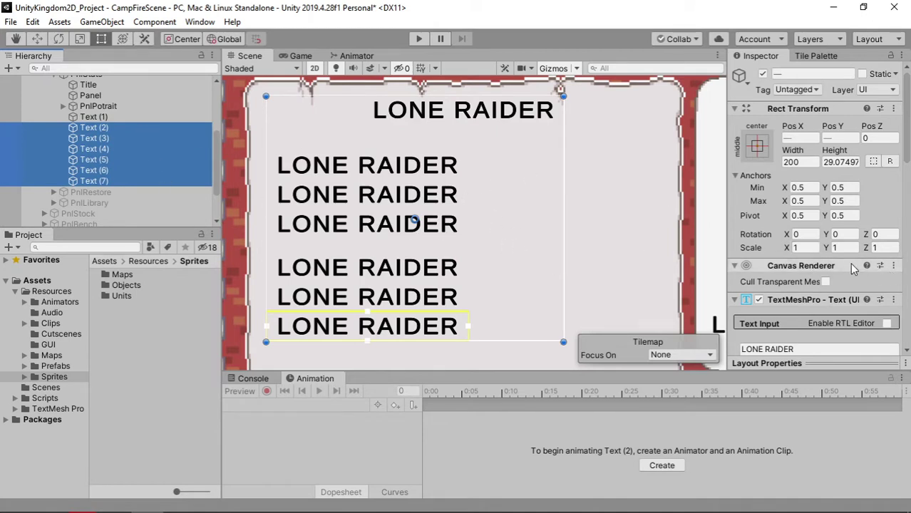
scroll(827, 243, "down", 5)
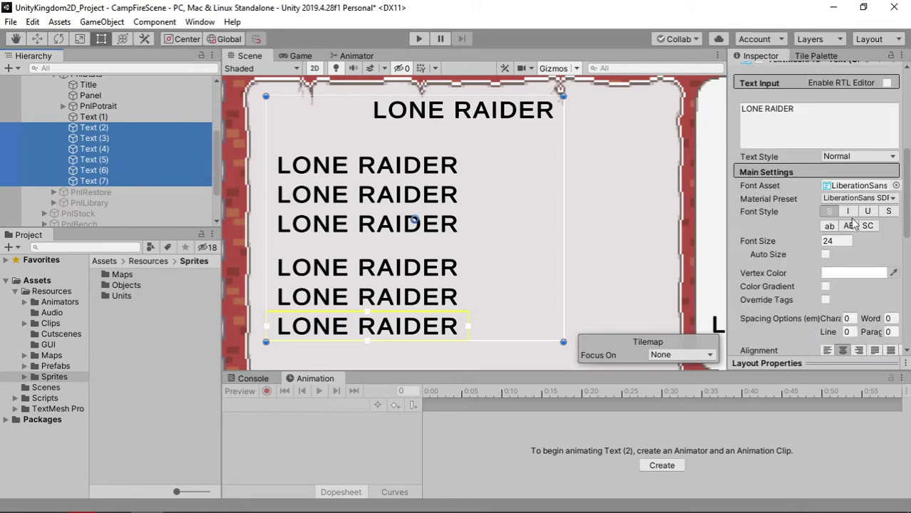
scroll(839, 319, "down", 3)
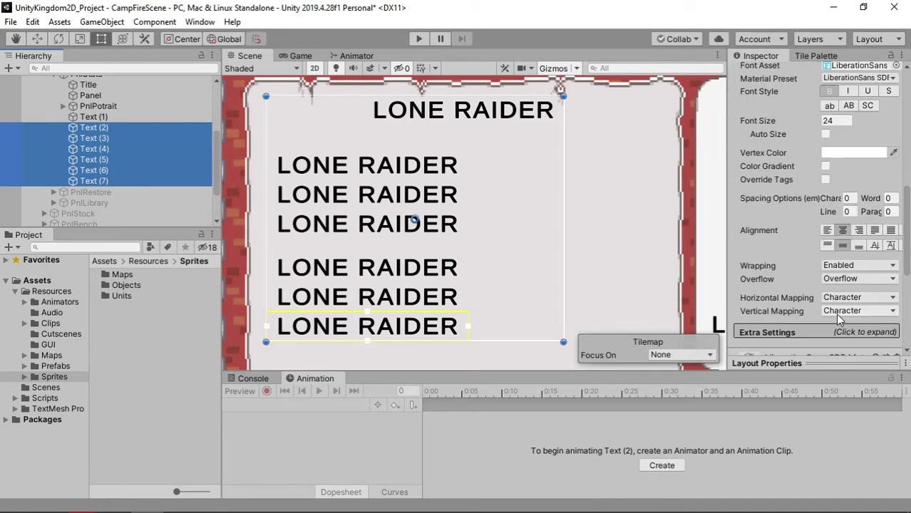
left_click(859, 231)
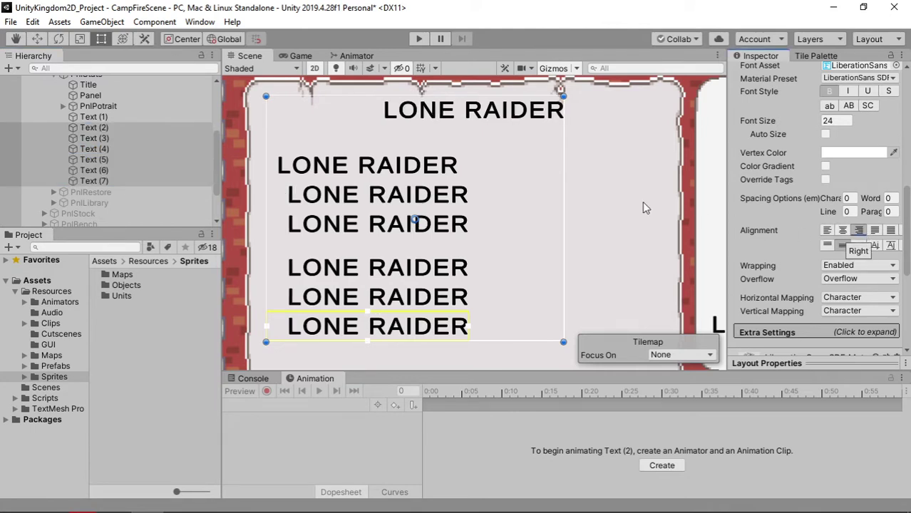
key("ctrl+z")
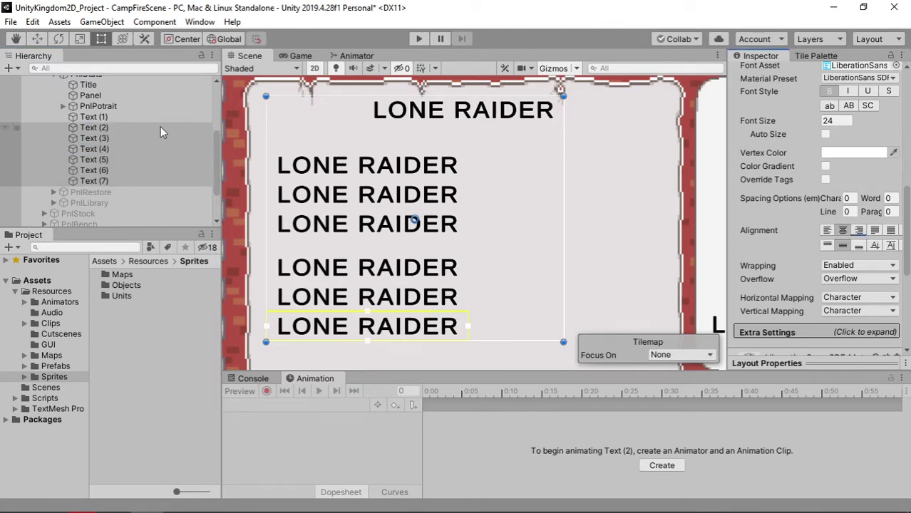
left_click(134, 127)
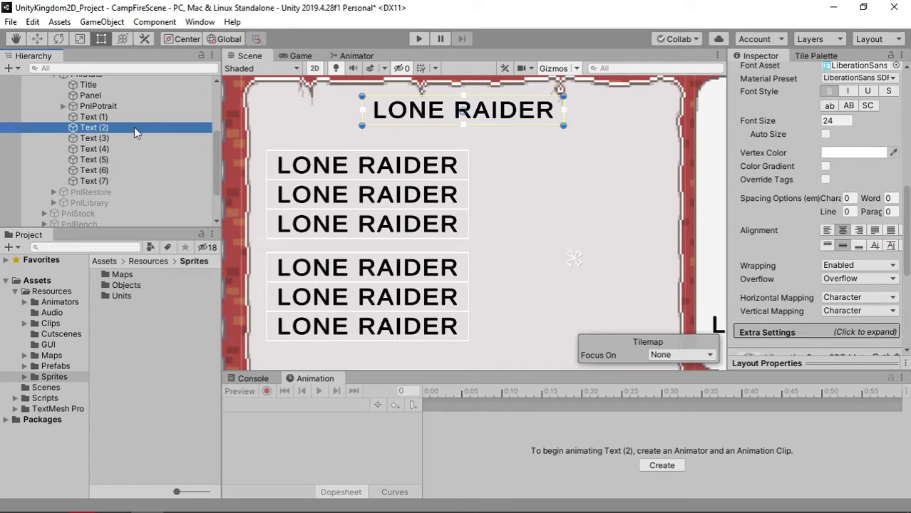
left_click_drag(138, 116, 126, 134)
left_click(118, 181, "shift")
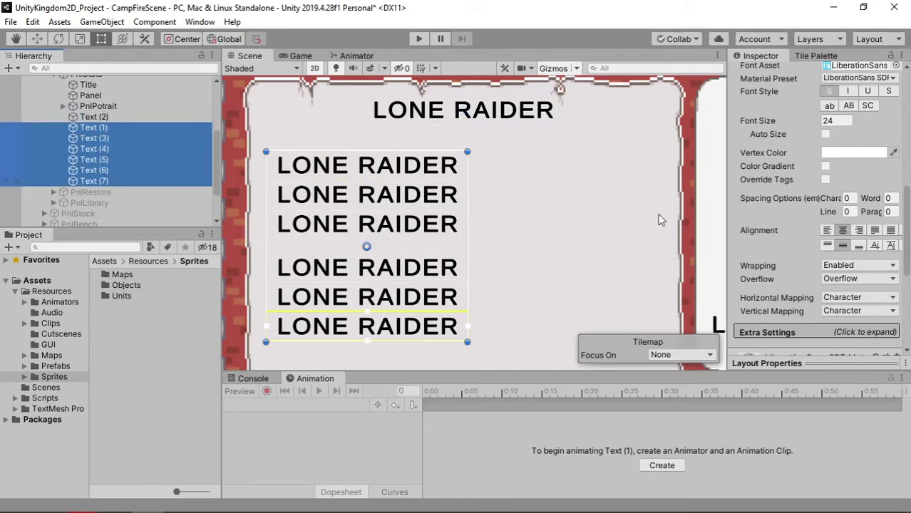
left_click(860, 229)
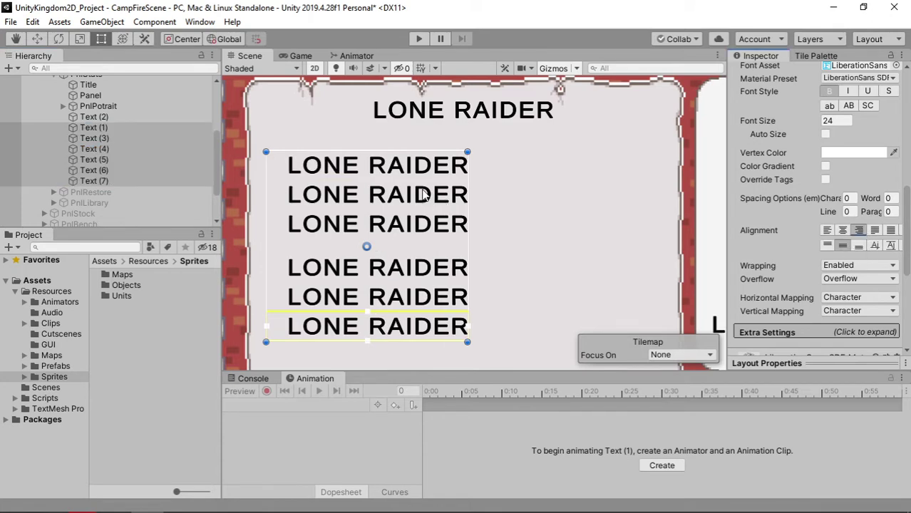
- Append ' :' to the shared text so every label reads "LONE RAIDER :"
scroll(817, 214, "up", 3)
scroll(817, 214, "up", 2)
left_click(817, 229)
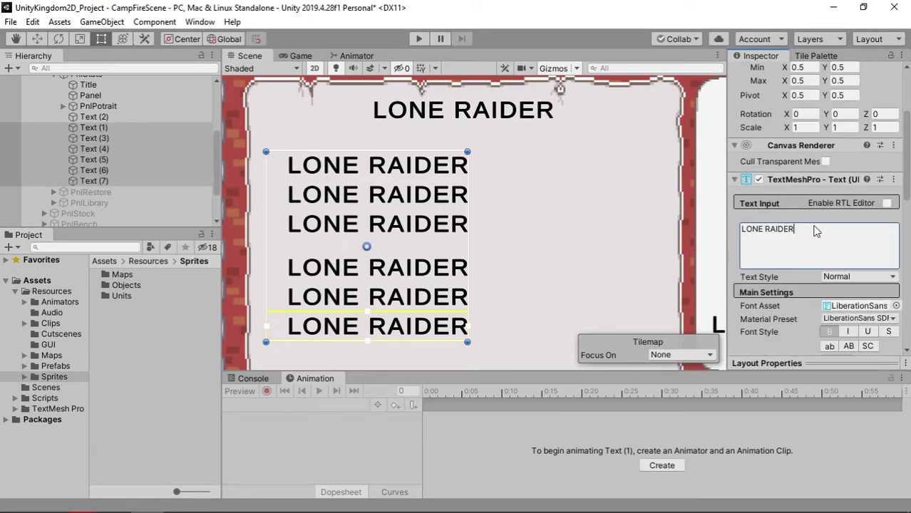
left_click(815, 226)
type(":")
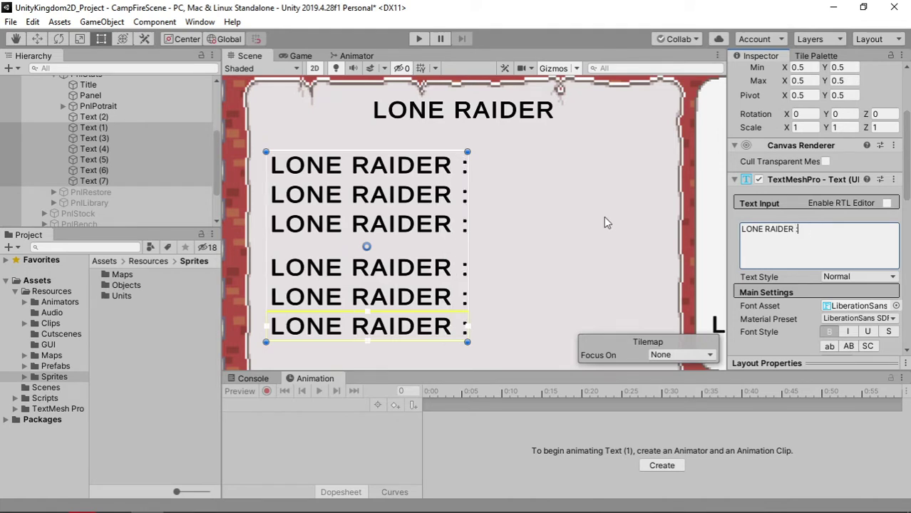
left_click(583, 218)
left_click(424, 177)
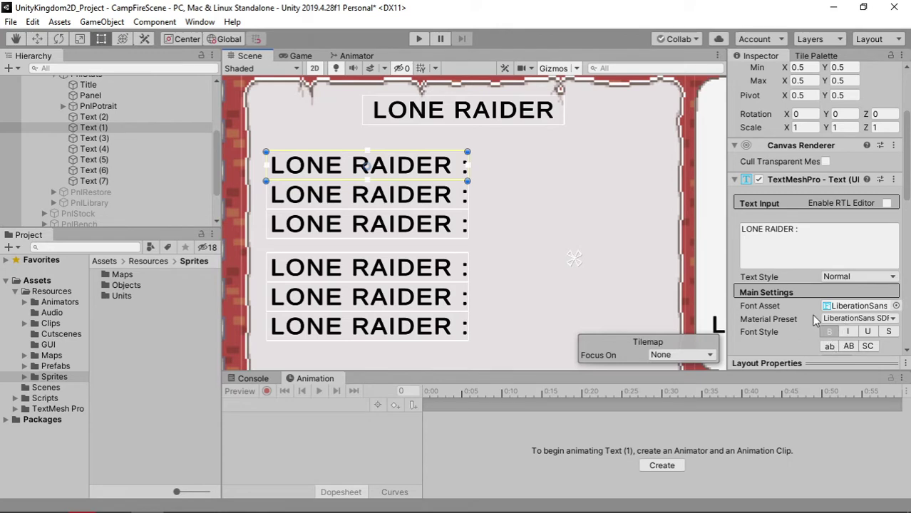
scroll(828, 341, "down", 3)
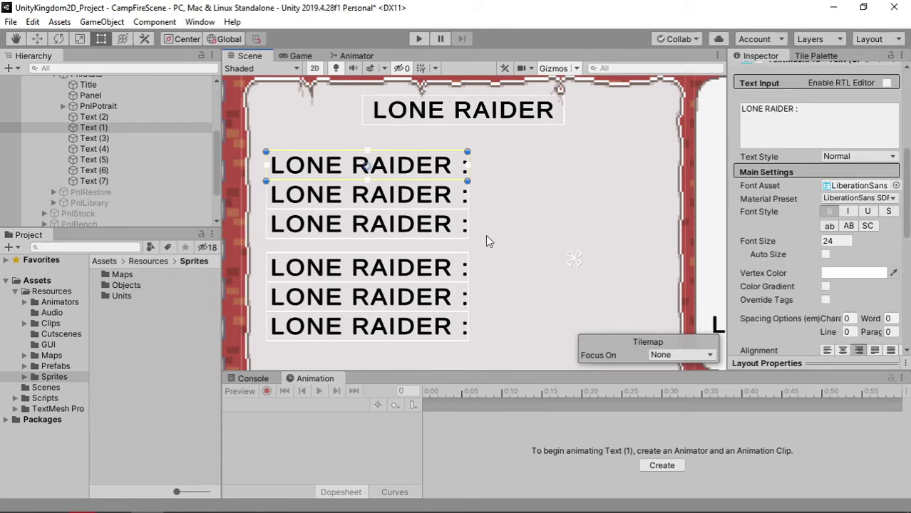
- Give all six labels the LiberationSans SDF - Outline preset and black vertex colour, checking the Game view
left_click(97, 181, "shift")
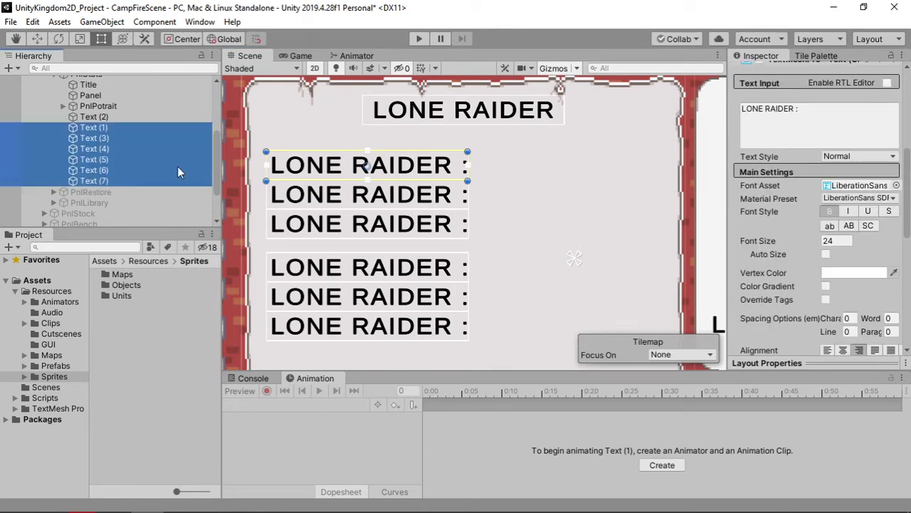
left_click(839, 200)
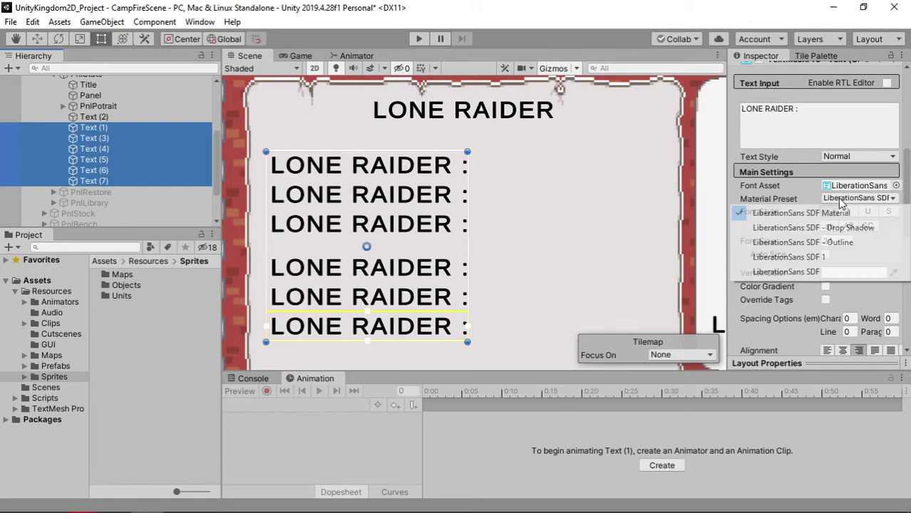
left_click(825, 258)
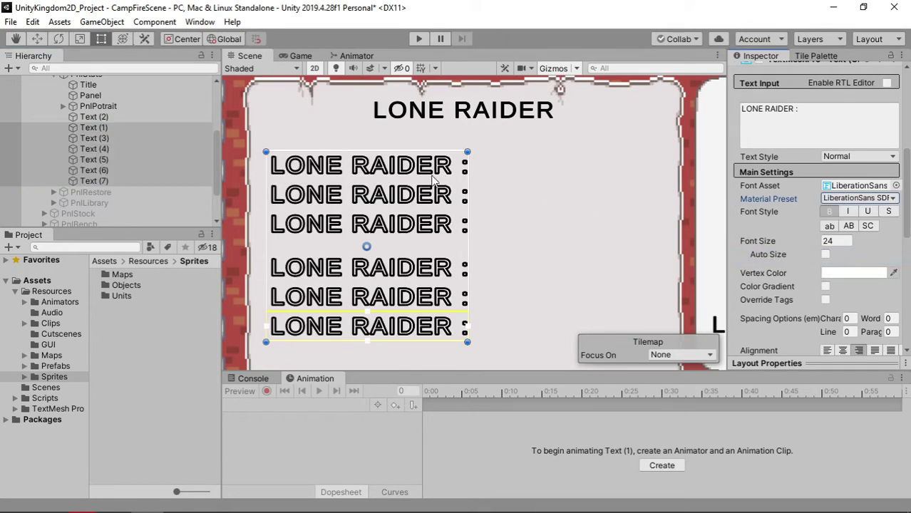
left_click(841, 272)
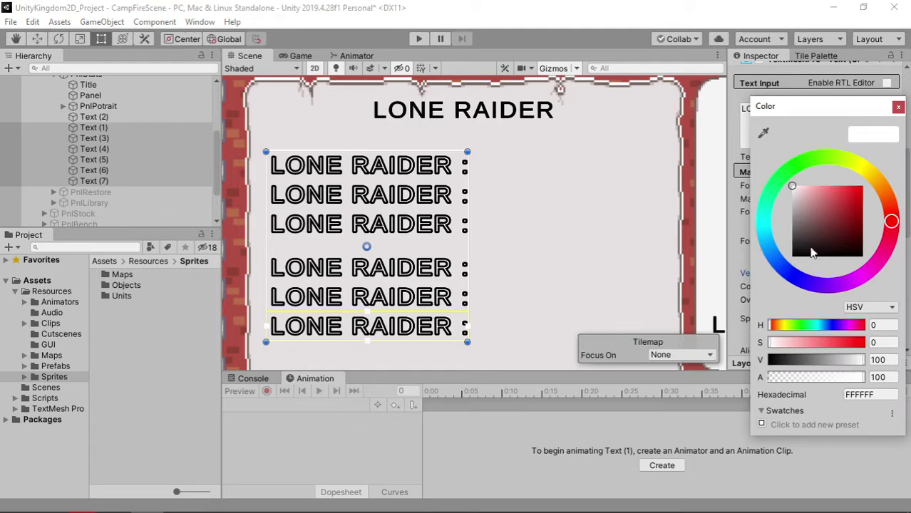
left_click(813, 253)
left_click(898, 106)
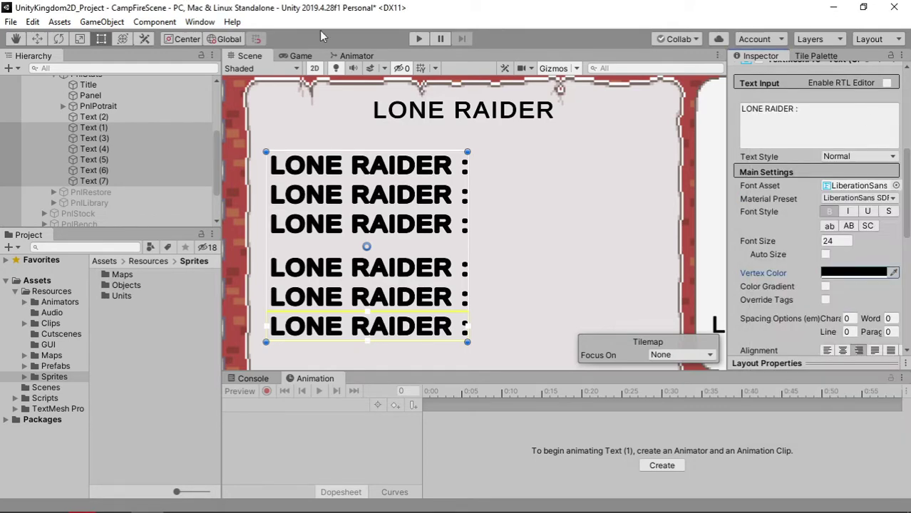
left_click(290, 55)
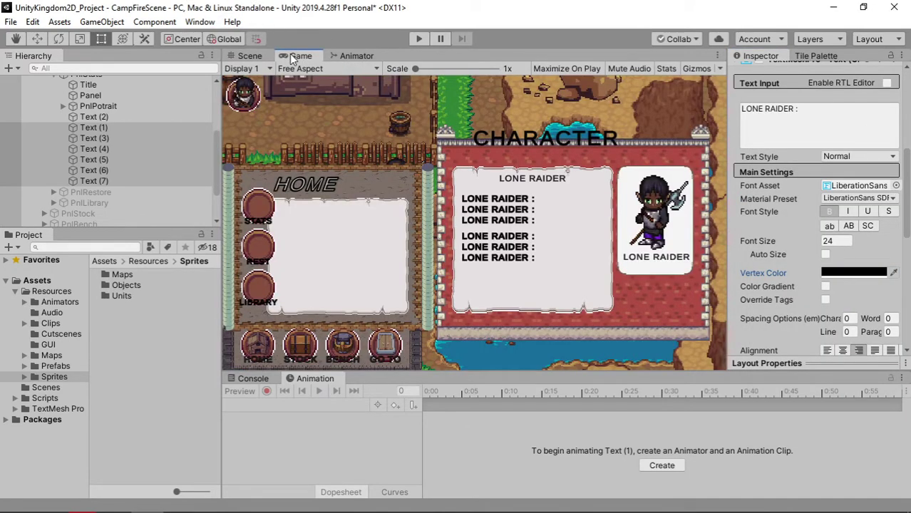
left_click(253, 55)
left_click(128, 128)
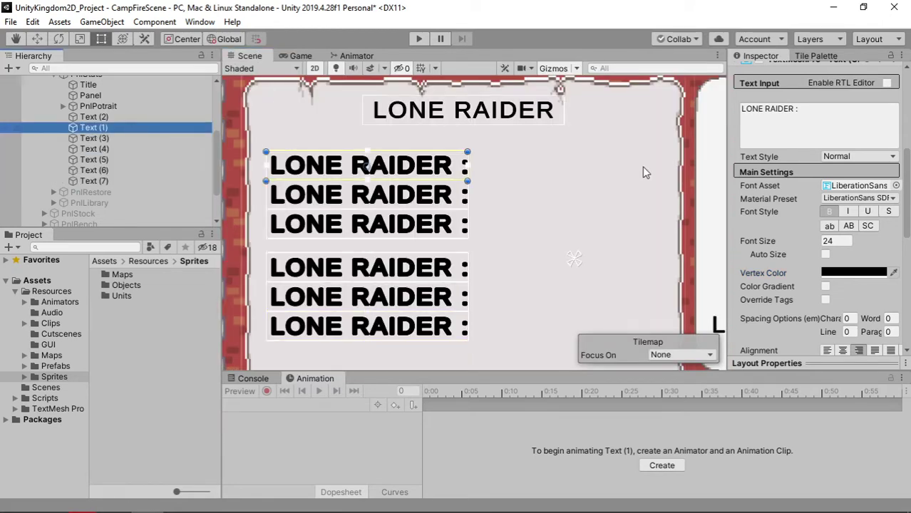
- Rename the first stat label to "Health Point :"
left_click(793, 111)
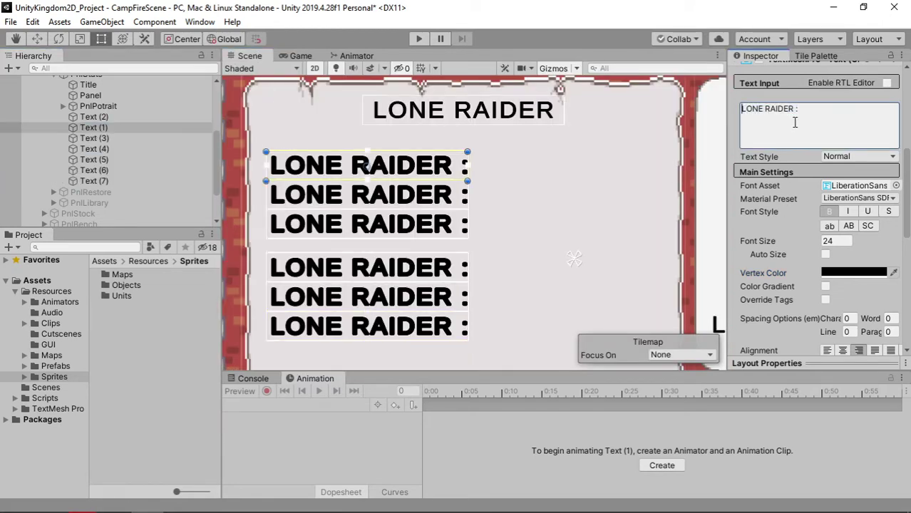
left_click_drag(741, 109, 795, 123)
type("Healr")
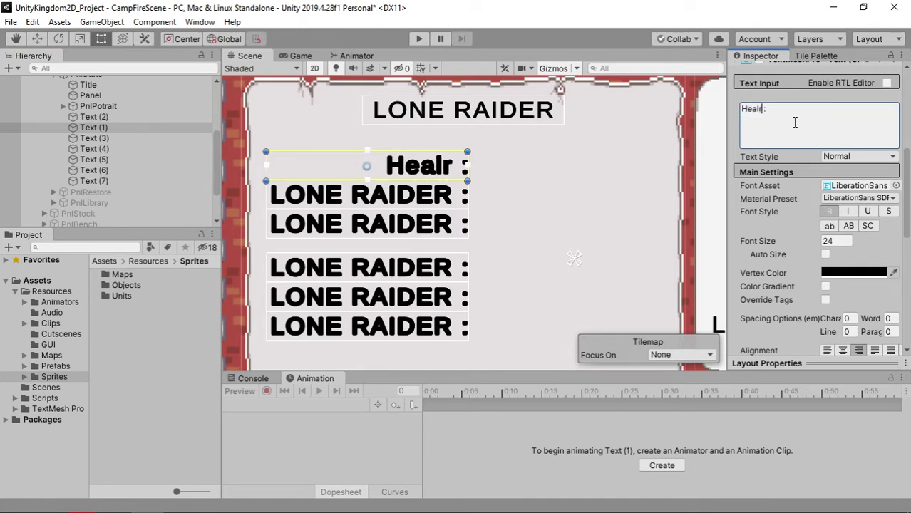
key("BackSpace")
type("th ")
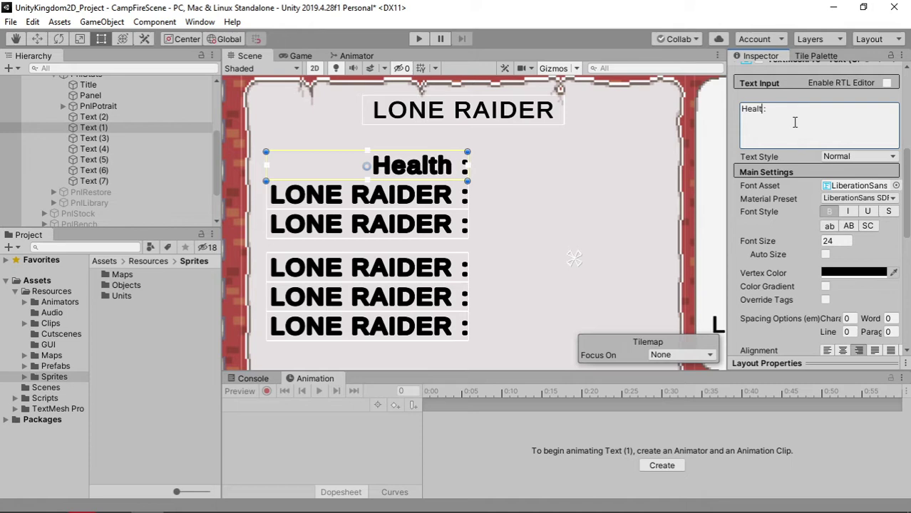
type("Point")
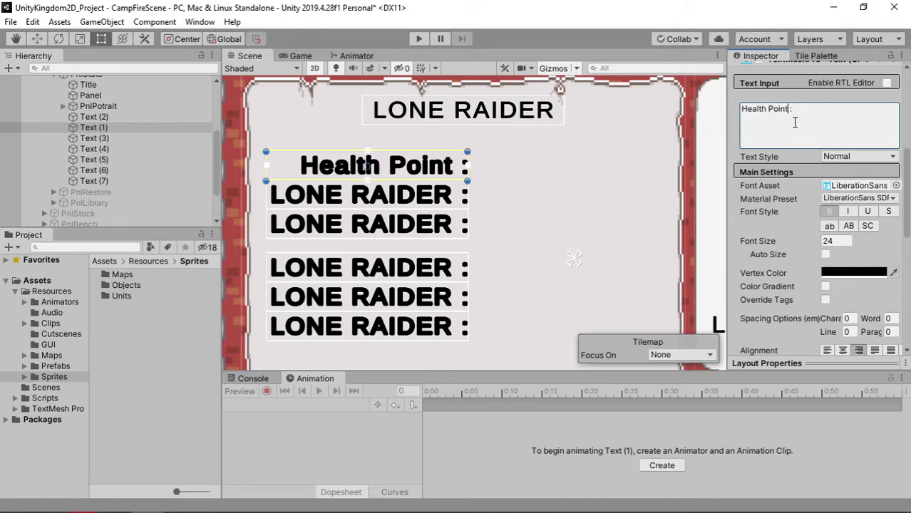
key("ctrl+shift+Left")
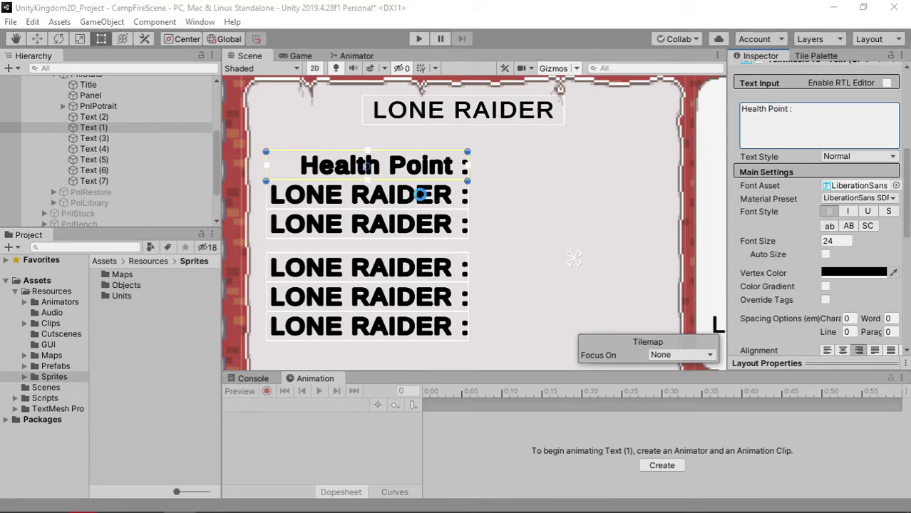
- Rename the second stat label to "Magic Point :"
left_click(421, 194)
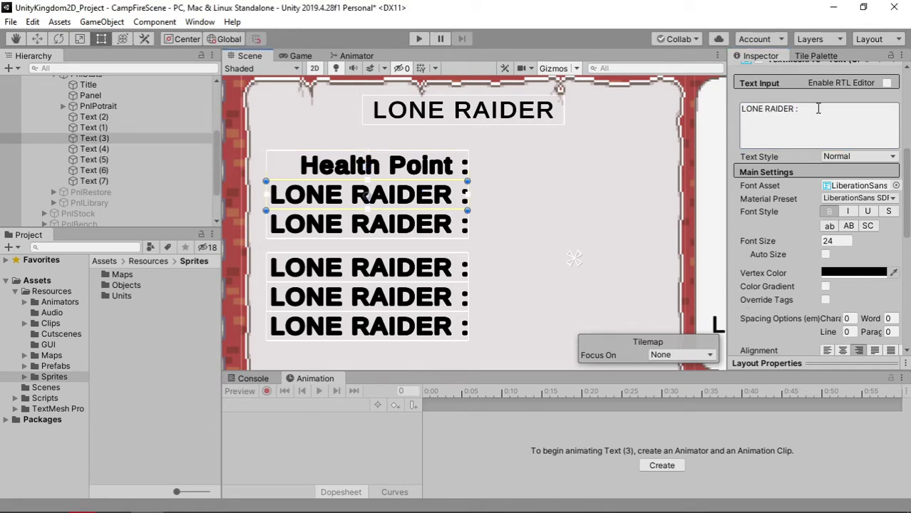
left_click(782, 112)
left_click(782, 112)
key("Home")
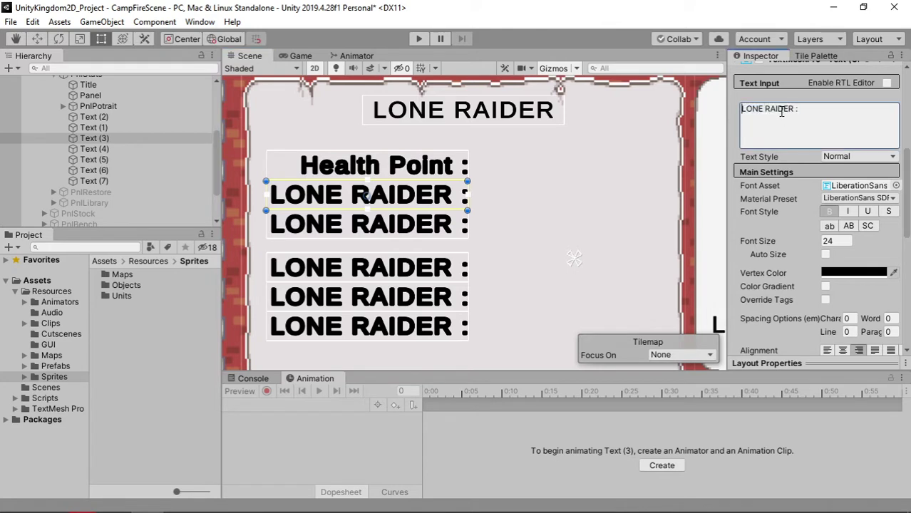
key("ctrl+shift+Right")
key("ctrl+shift+Right")
type("S")
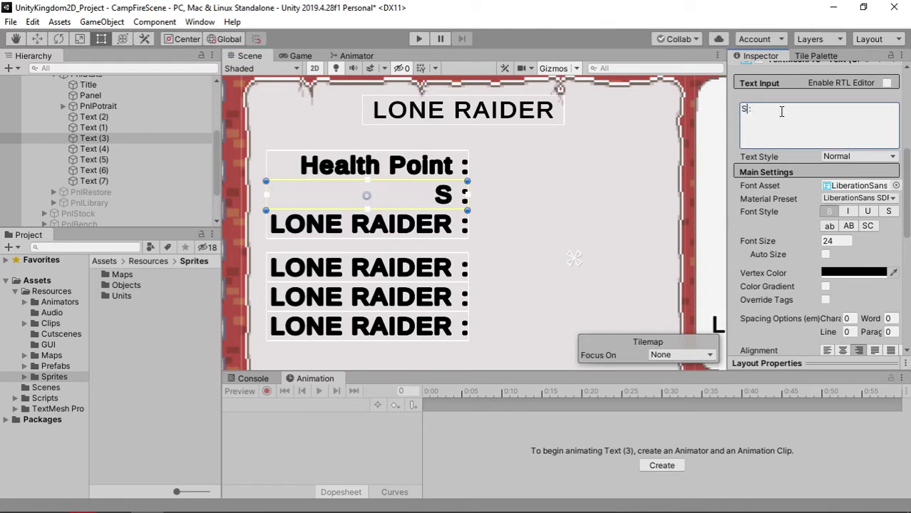
type("tamina")
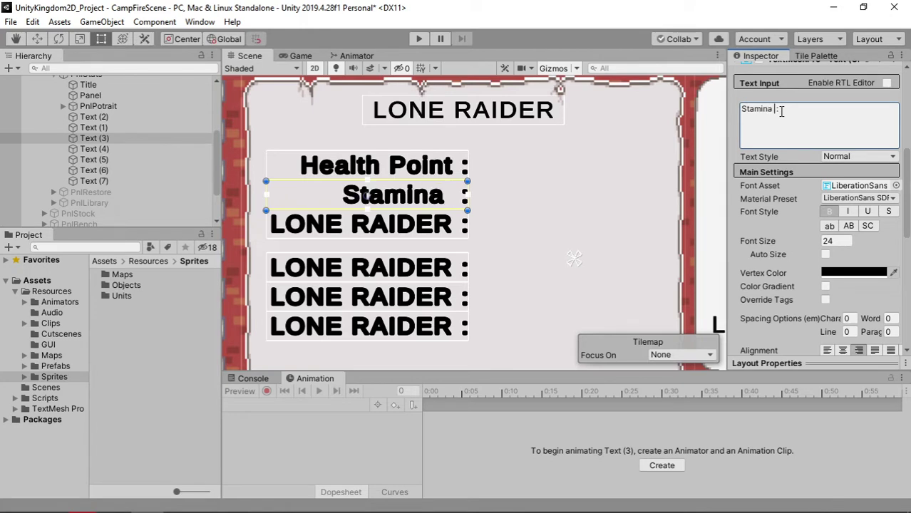
type(" Point")
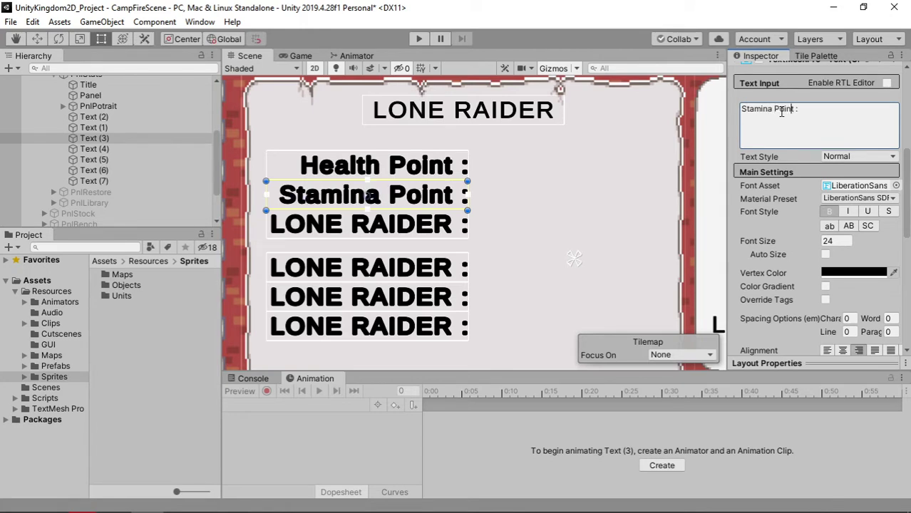
key("ctrl+shift+Left")
type("M")
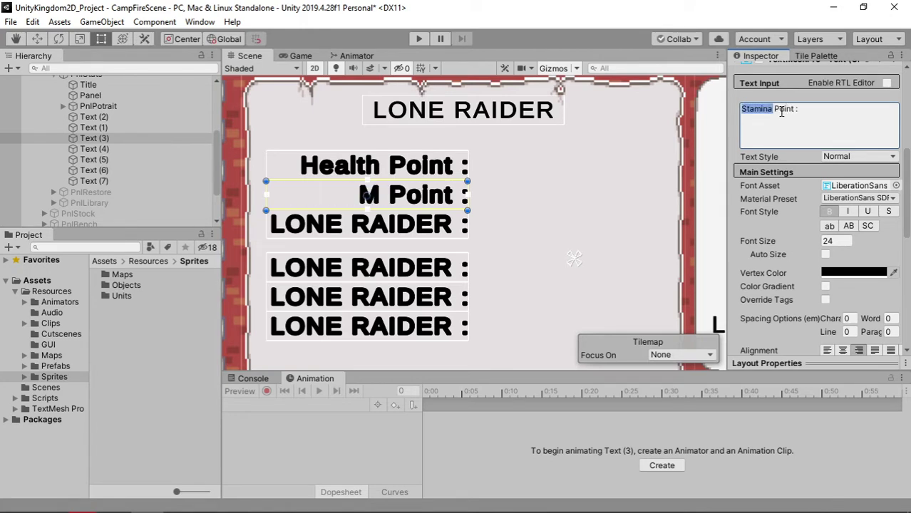
type("agic")
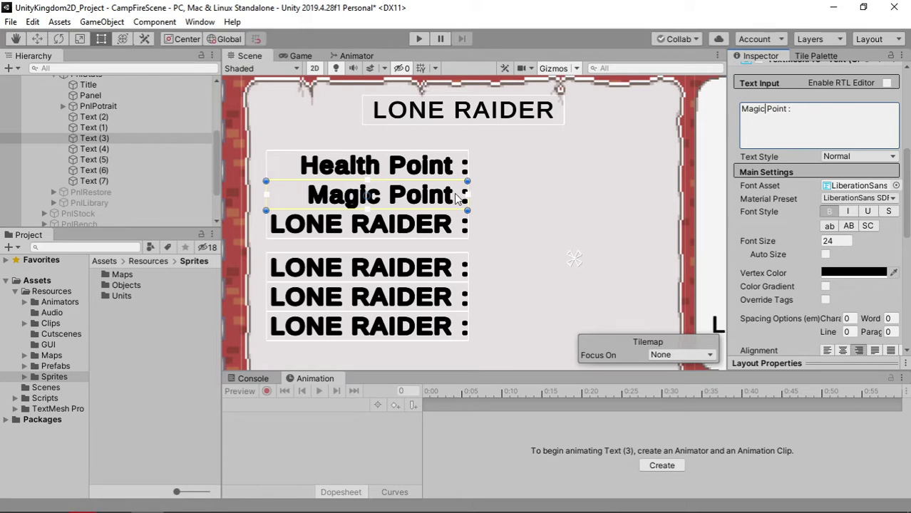
- Rename the third stat label to "Stamina Point :"
left_click(420, 228)
left_click(779, 110)
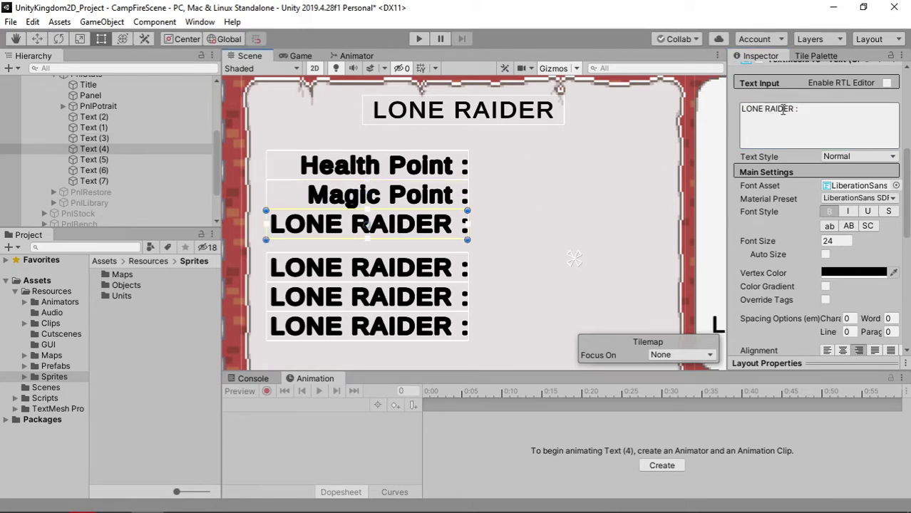
left_click(792, 115)
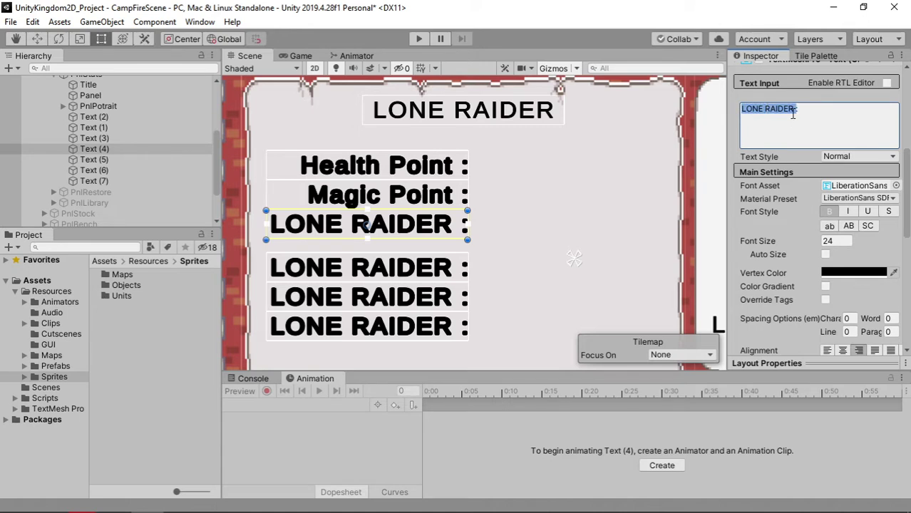
type("Point")
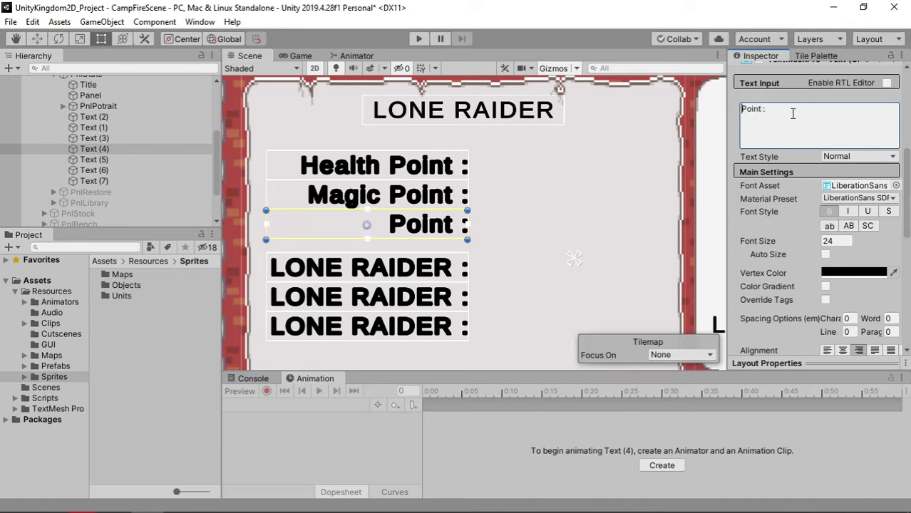
type("S")
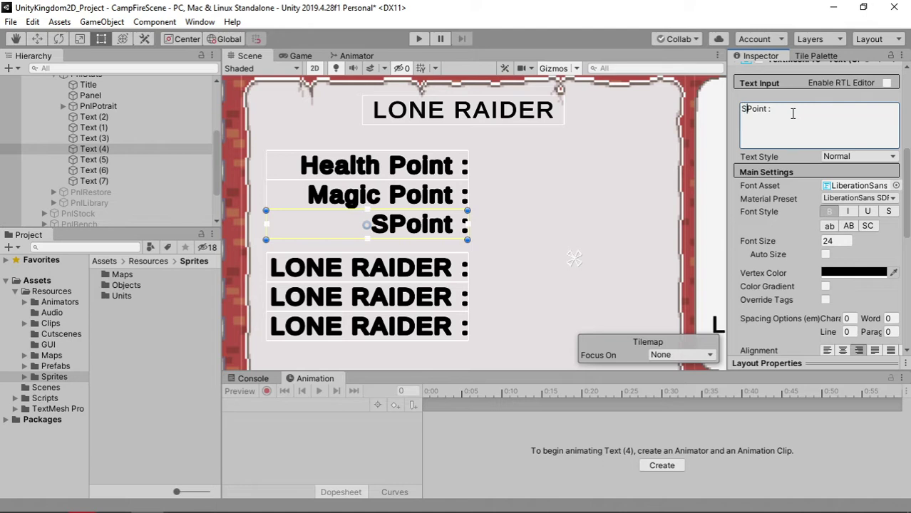
type("ta")
key("BackSpace")
key("BackSpace")
type("a")
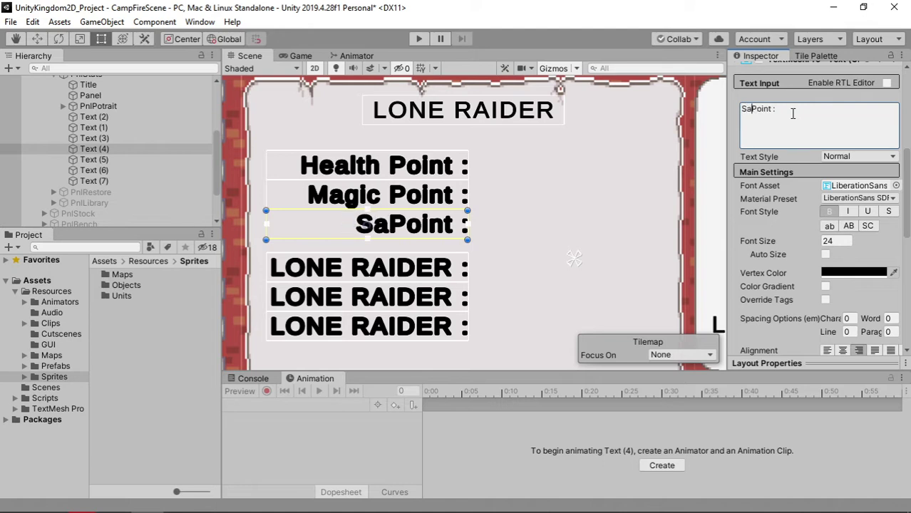
key("BackSpace")
type("tami")
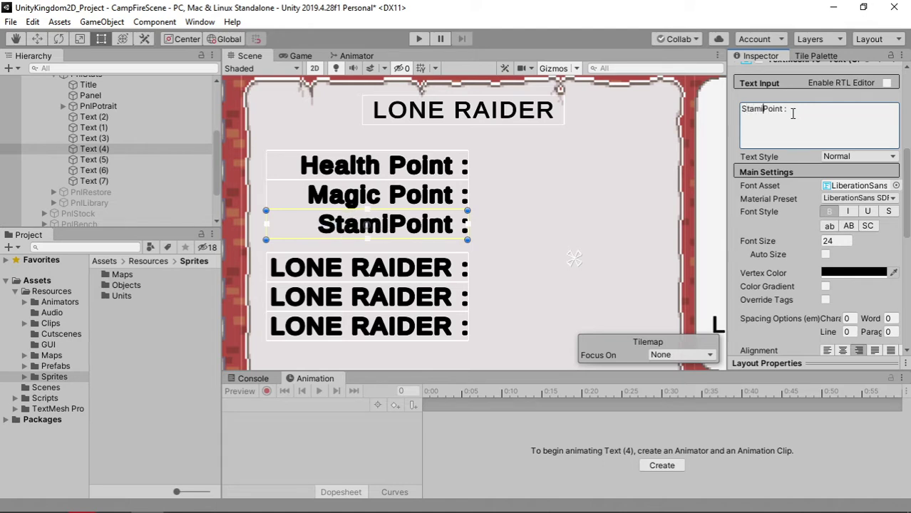
type("na")
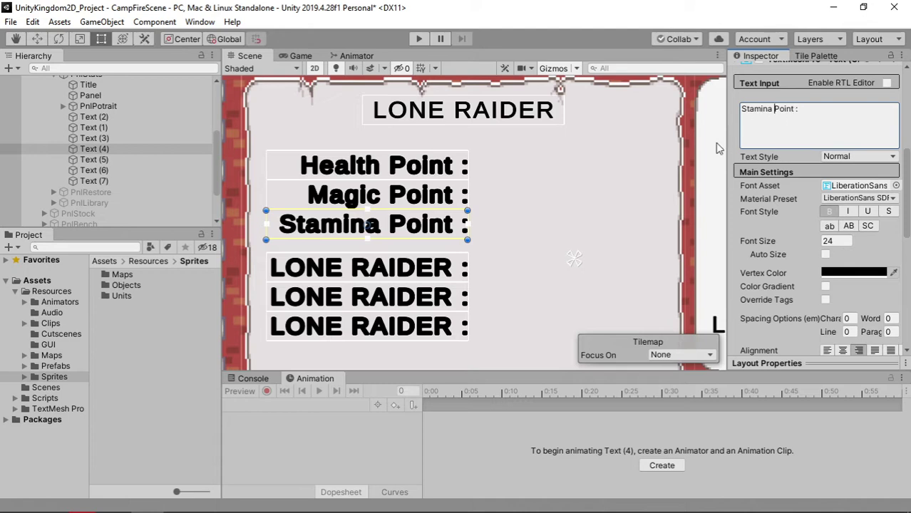
- Rename the fourth stat label to "Stage Level :"
left_click(436, 269)
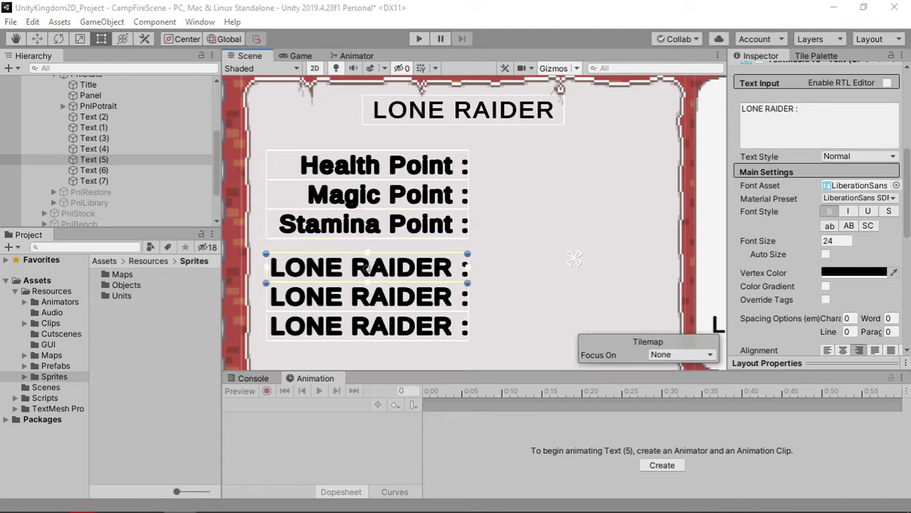
left_click(795, 114)
left_click(811, 124)
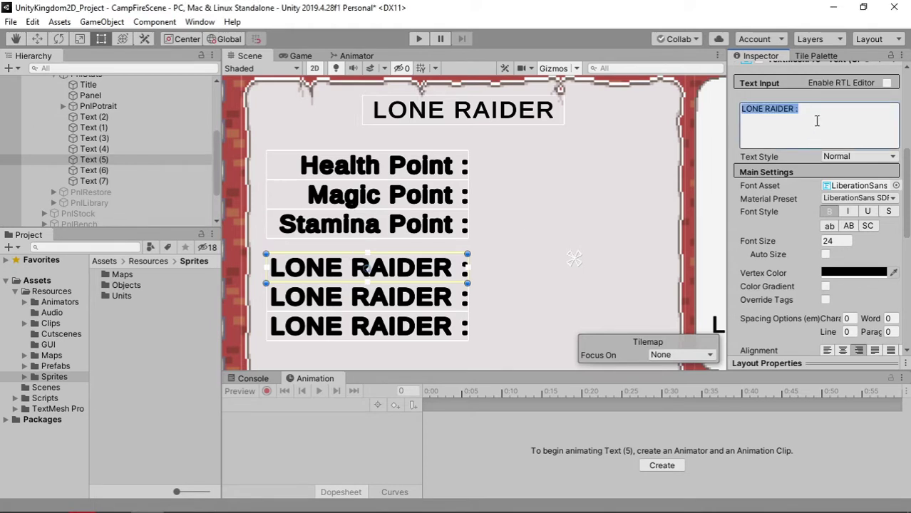
key("Home")
key("ctrl+shift+Right")
key("ctrl+shift+Right")
type("S")
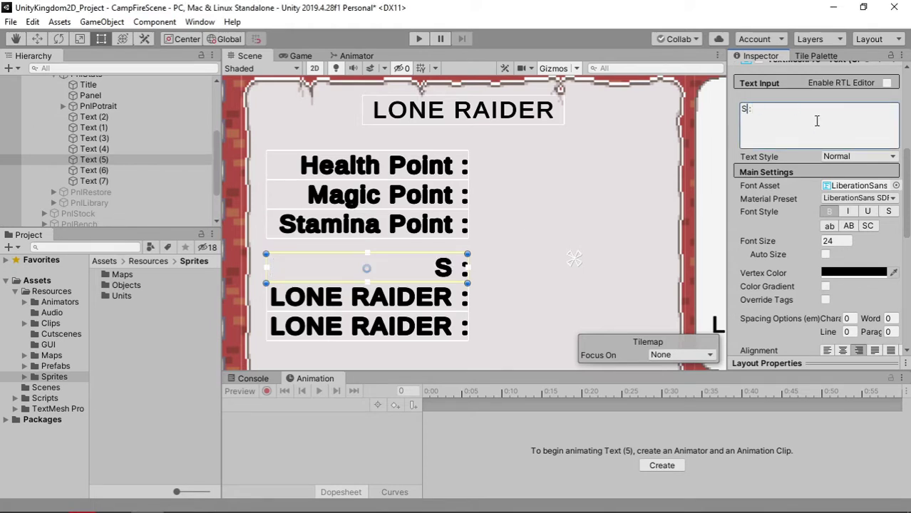
type("tage ")
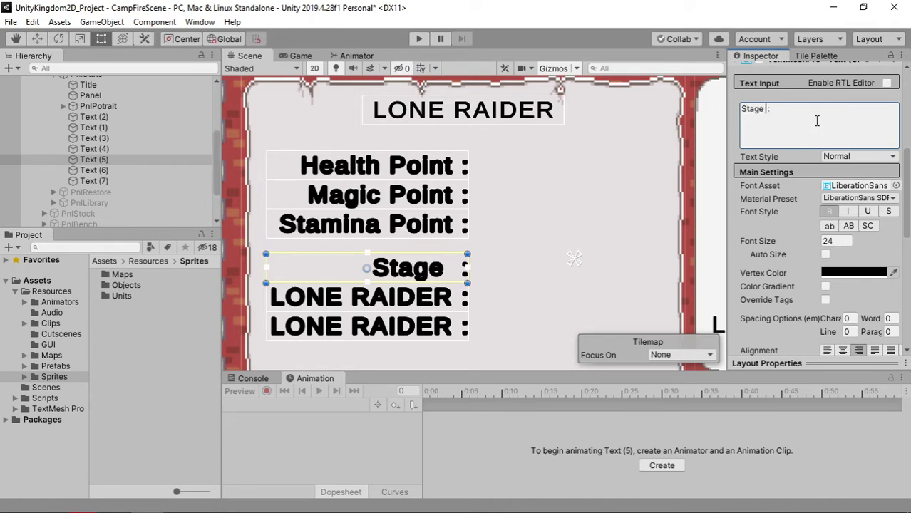
type("Level")
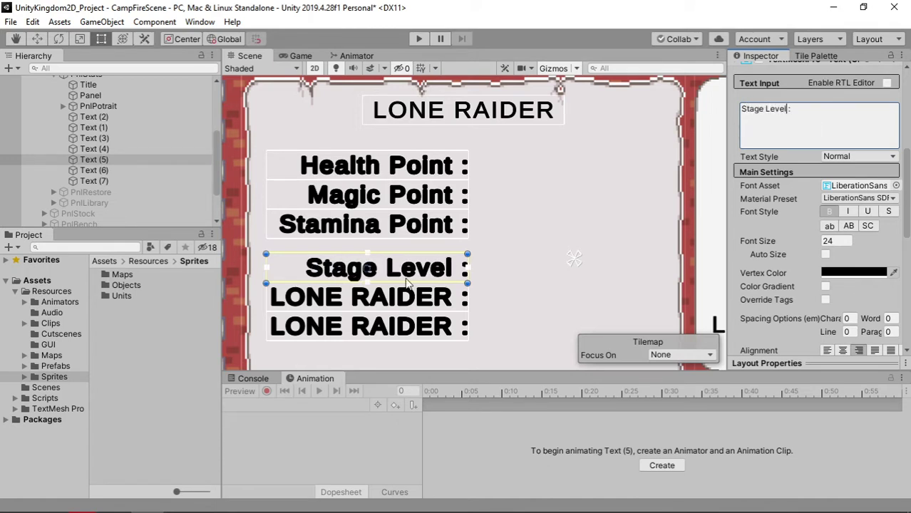
- Rename the fifth stat label to "Kill Count :"
left_click(392, 298)
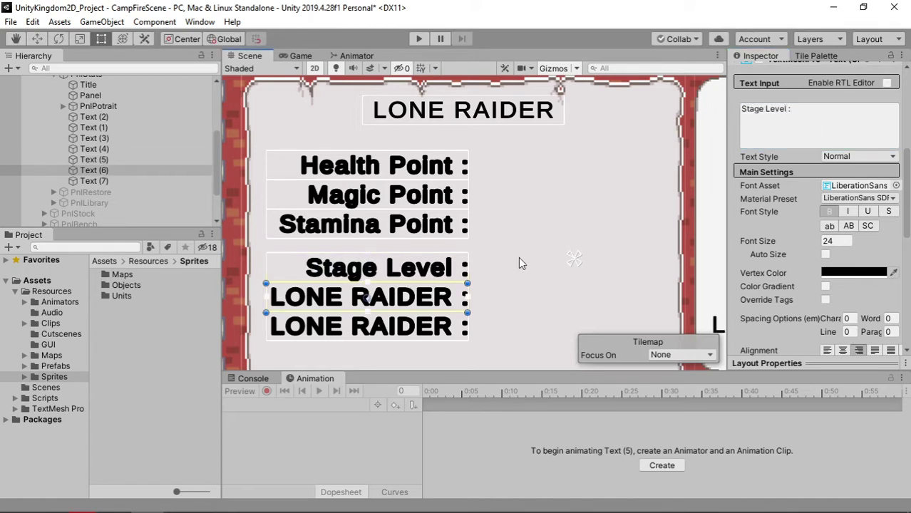
left_click(787, 114)
left_click(791, 119)
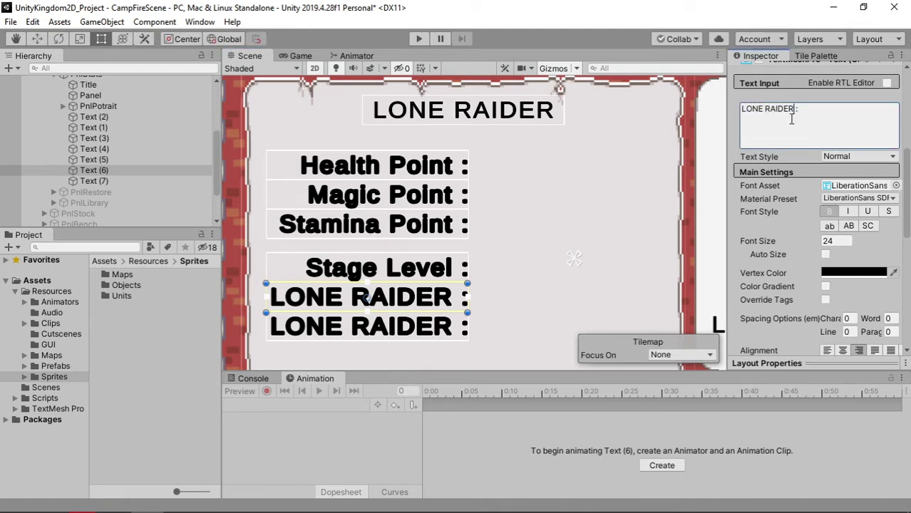
key("ctrl+shift+Left")
key("ctrl+shift+Left")
type("Kil")
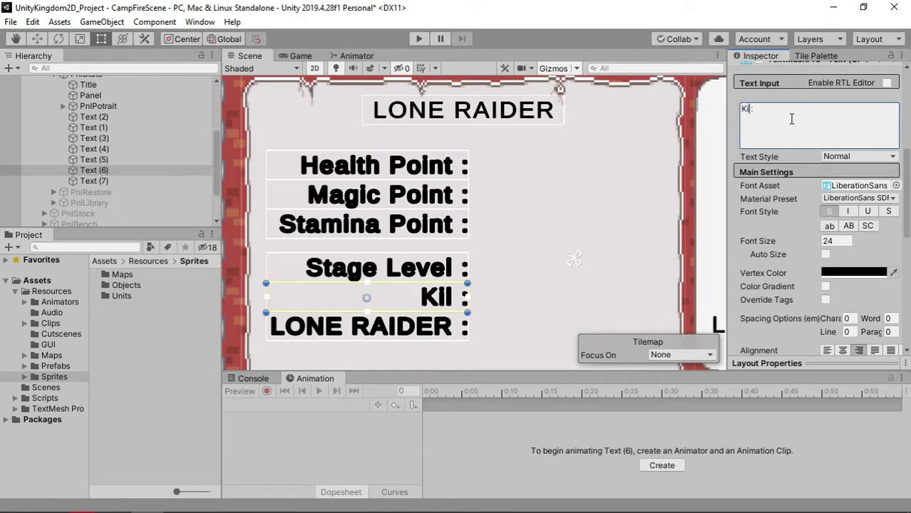
type("l Count")
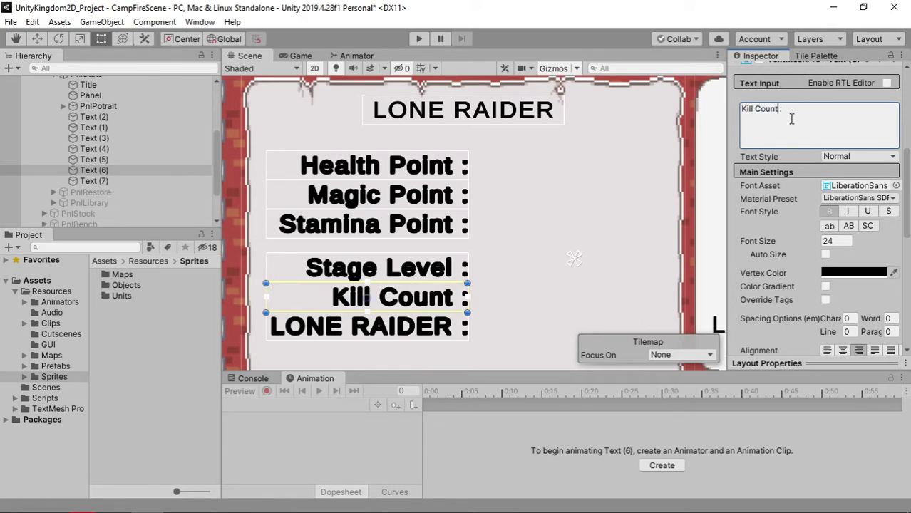
- Rename the last stat label to "Game Point :"
left_click(367, 327)
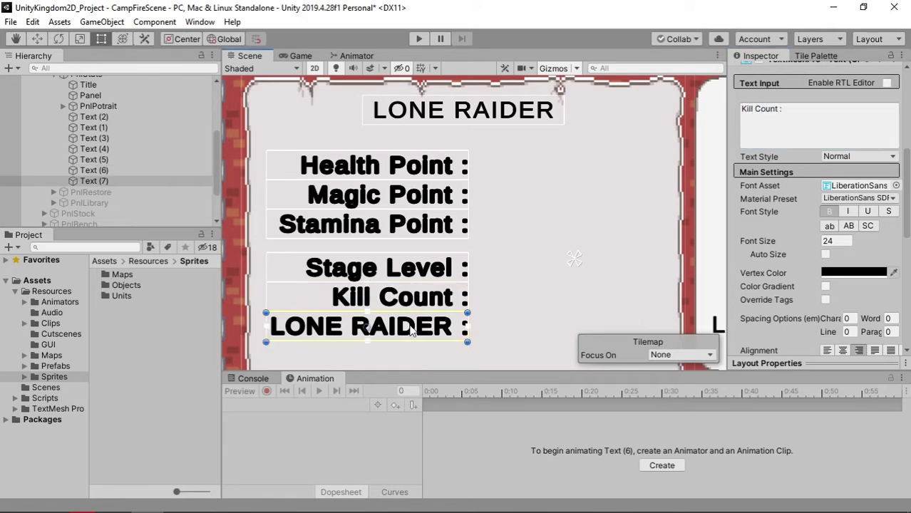
left_click(795, 113)
left_click(795, 114)
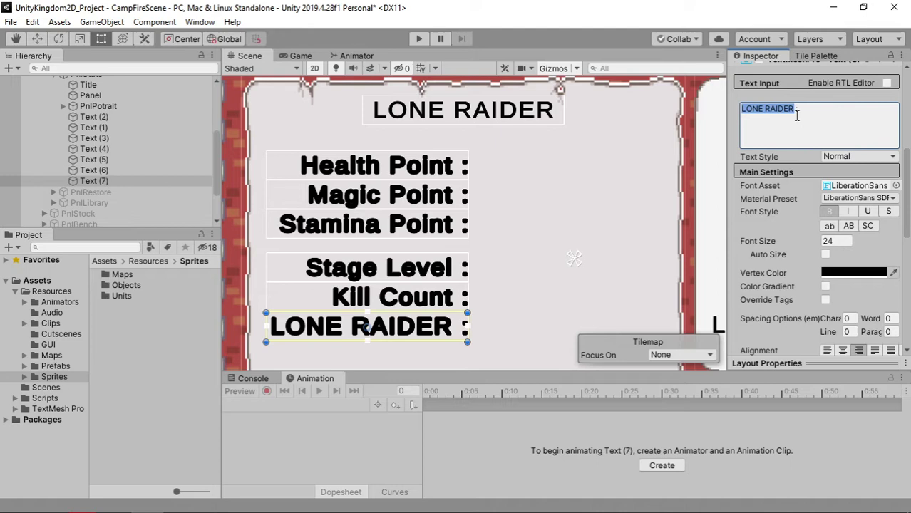
type("Game Po")
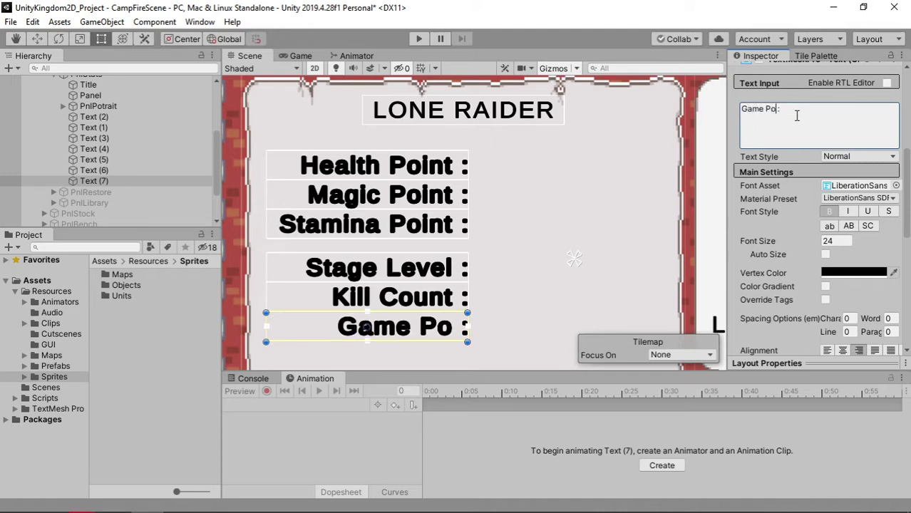
type("int")
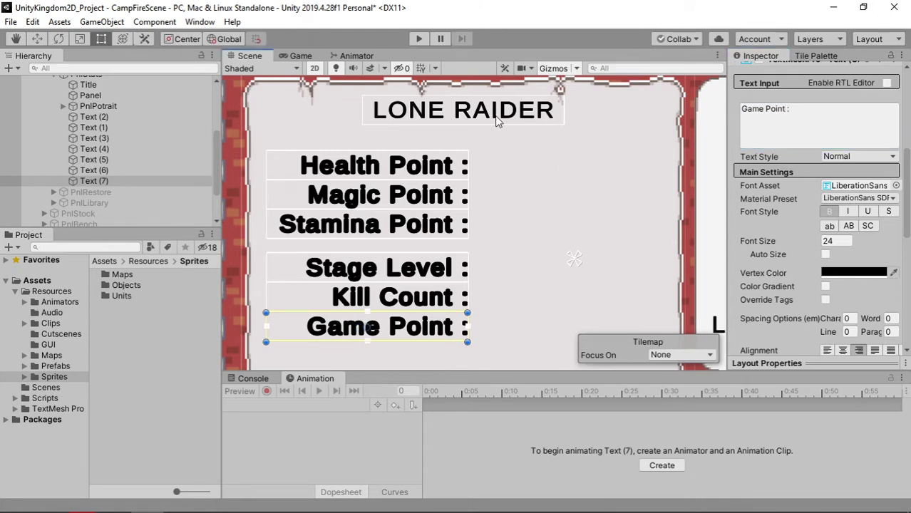
left_click(499, 118)
- Rename the top heading to 'Stats Info', make it italic, and set its font size to 28
left_click(811, 116)
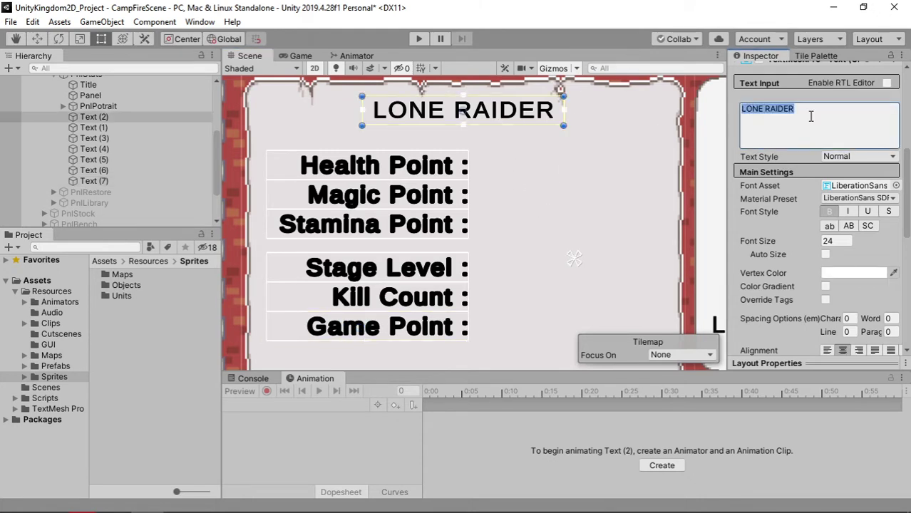
type("Sta")
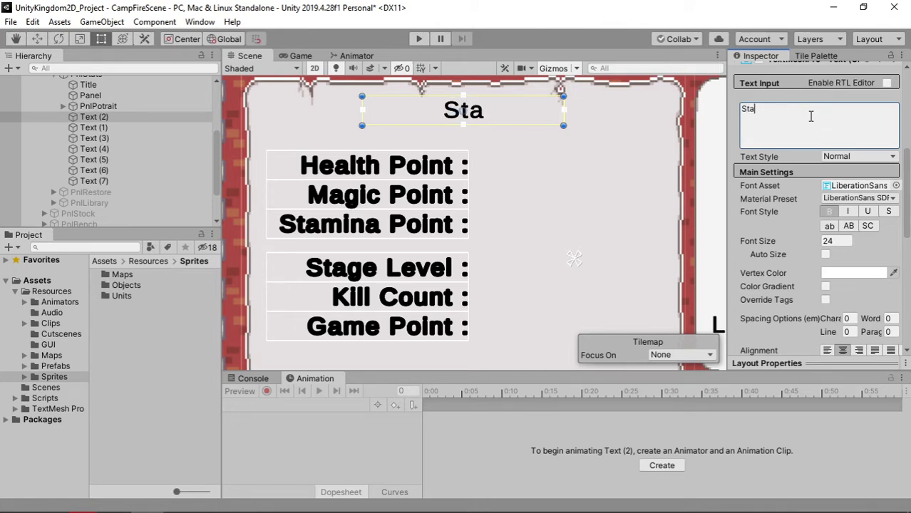
type("ts Inf")
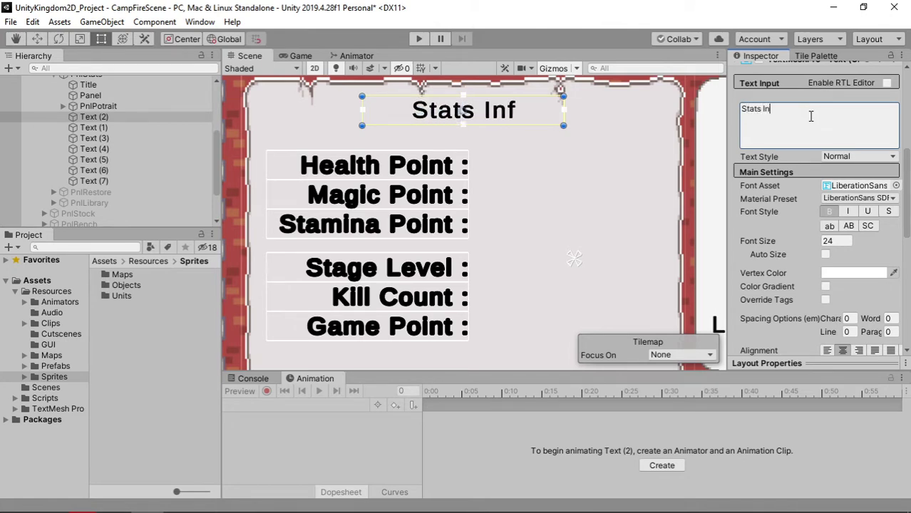
type("o")
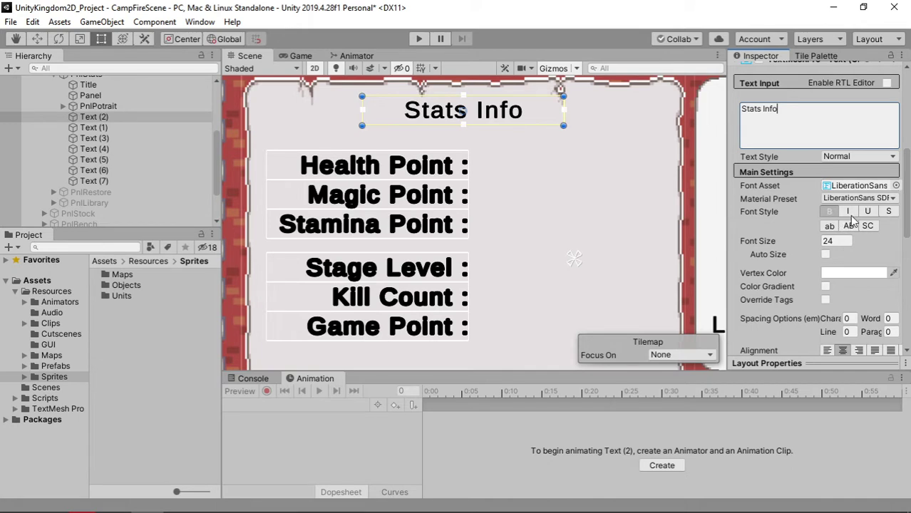
left_click(848, 212)
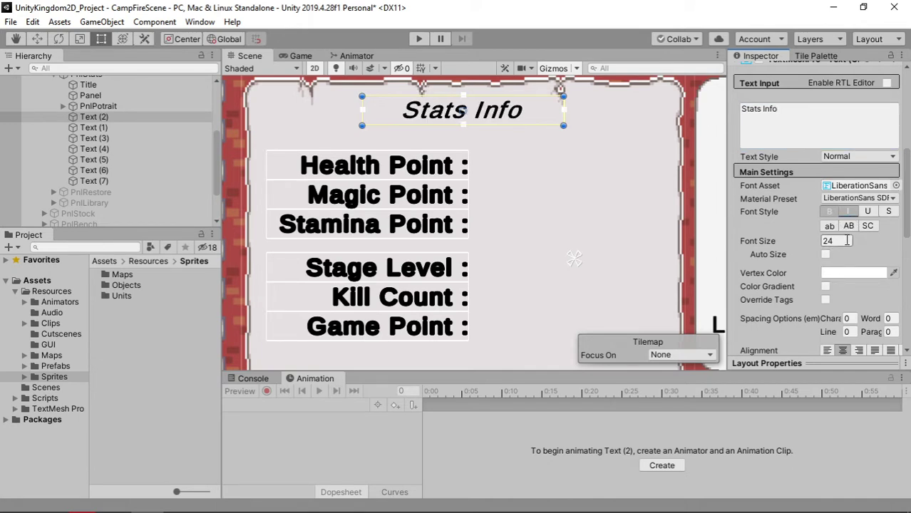
left_click(838, 243)
double_click(837, 242)
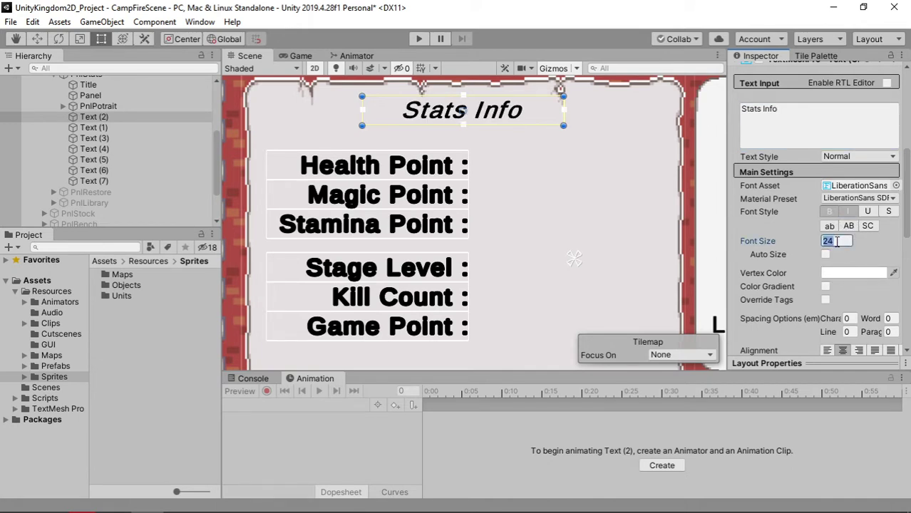
type("28")
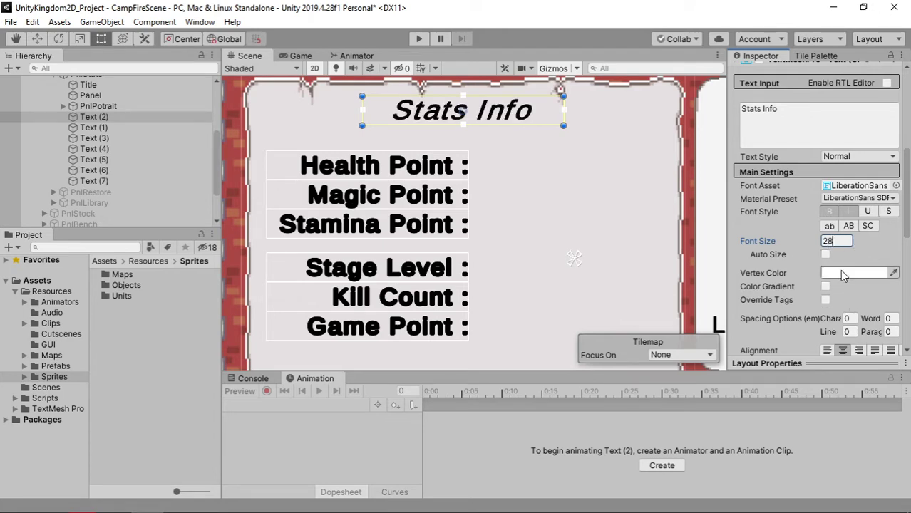
- Give the Stats Info heading the LiberationSans SDF 1 material and black text colour
left_click(842, 275)
left_click(789, 277)
left_click(827, 222)
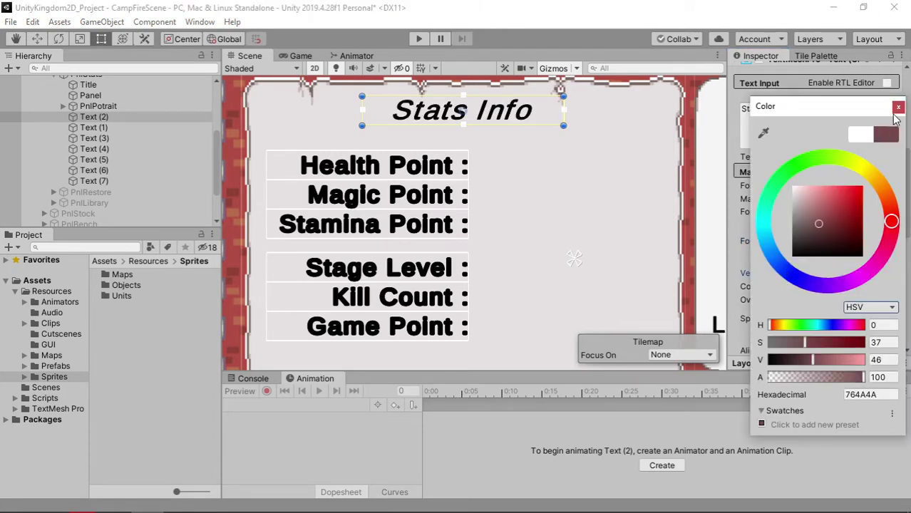
left_click(898, 106)
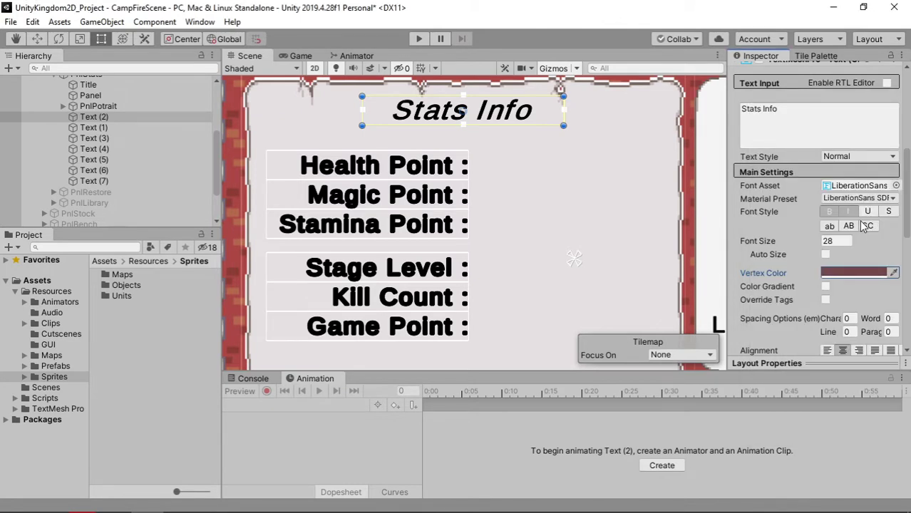
key("ctrl+z")
left_click(861, 199)
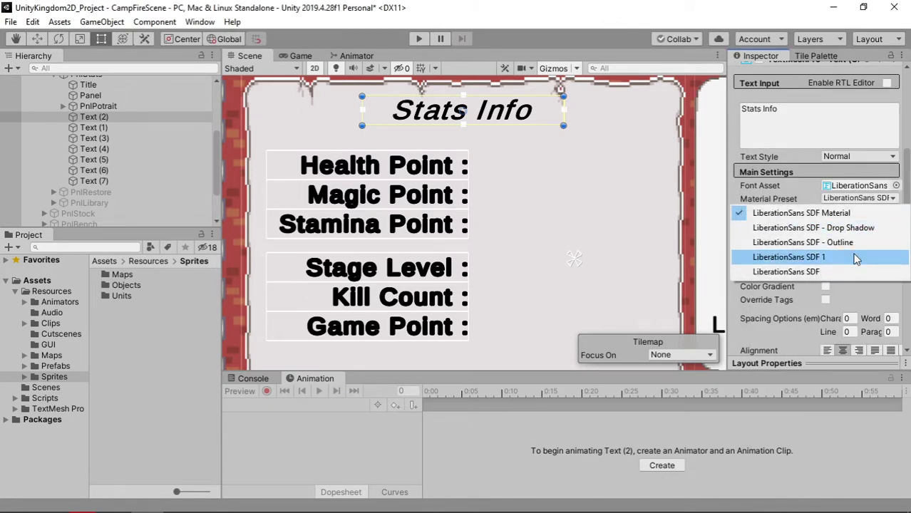
left_click(854, 257)
left_click(847, 274)
left_click_drag(807, 253, 772, 300)
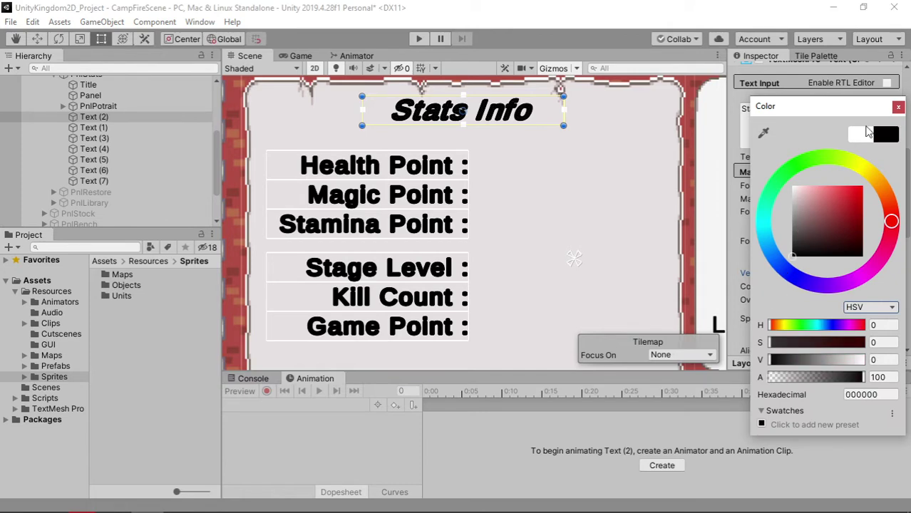
left_click(897, 107)
- Frame the character panel and select the LONE RAIDER caption under the portrait
scroll(510, 209, "down", 1)
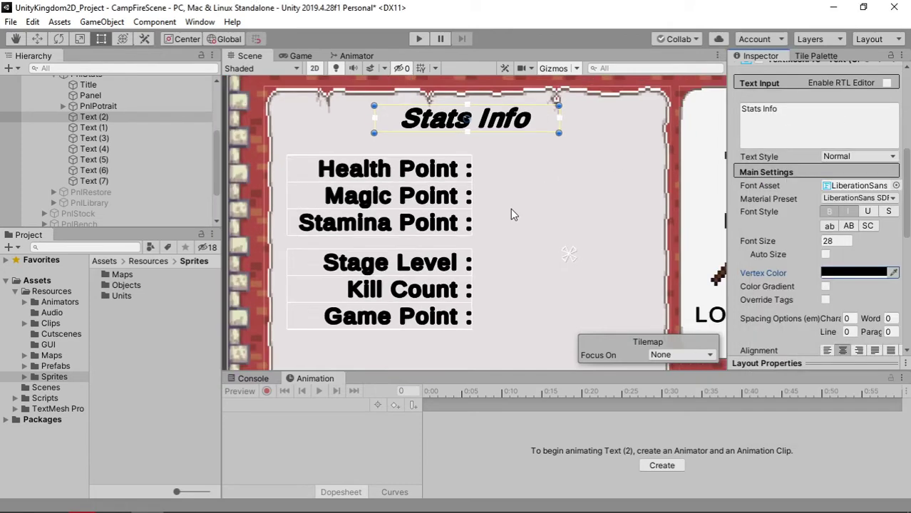
scroll(511, 245, "down", 1)
scroll(532, 262, "down", 1)
scroll(531, 268, "down", 1)
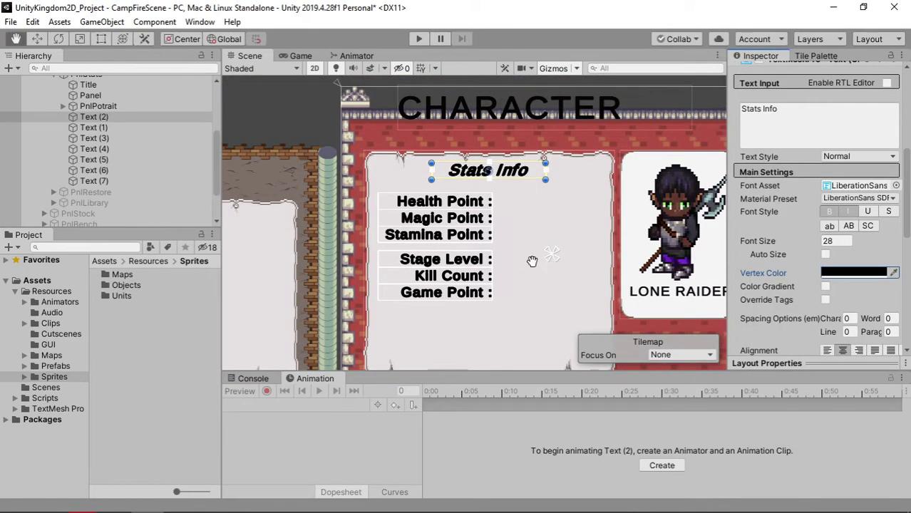
middle_click_drag(532, 263, 446, 241)
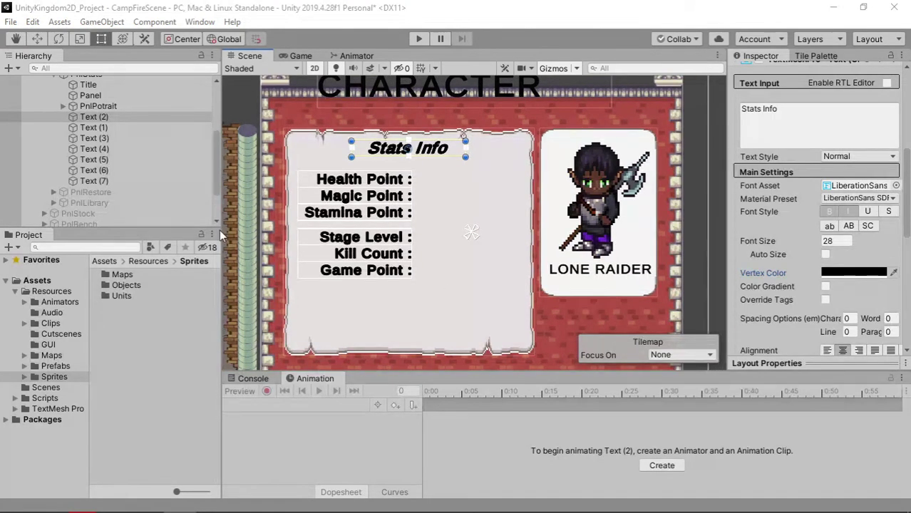
left_click(80, 118)
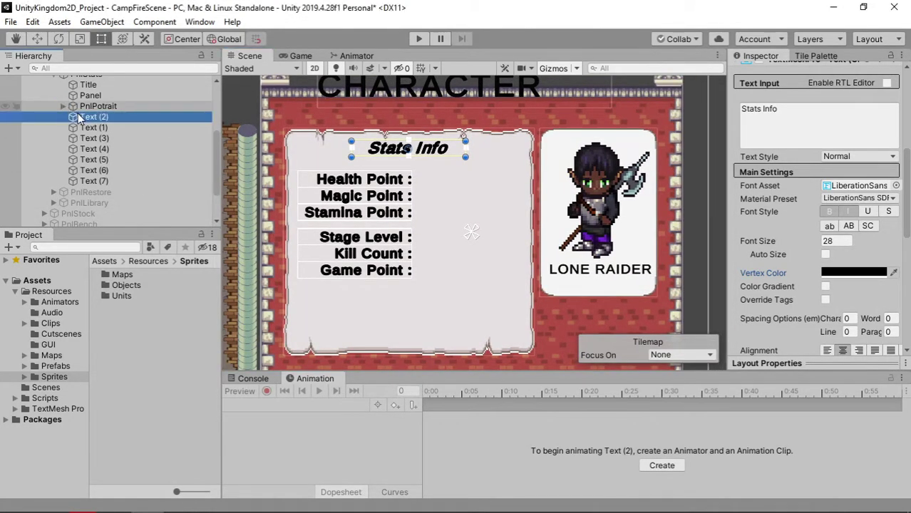
left_click(62, 105)
left_click(100, 117)
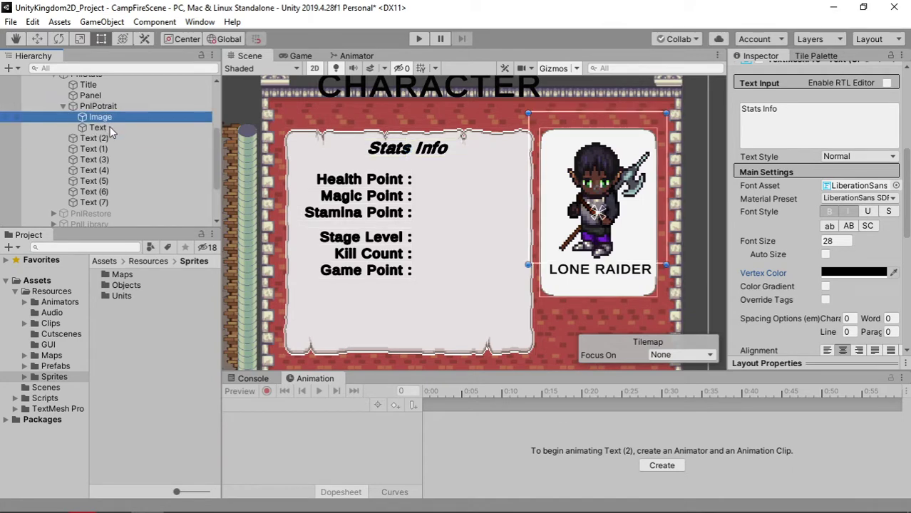
left_click(107, 128)
- Give the LONE RAIDER caption the LiberationSans SDF 1 material in black, then preview in the Game view
left_click(871, 290)
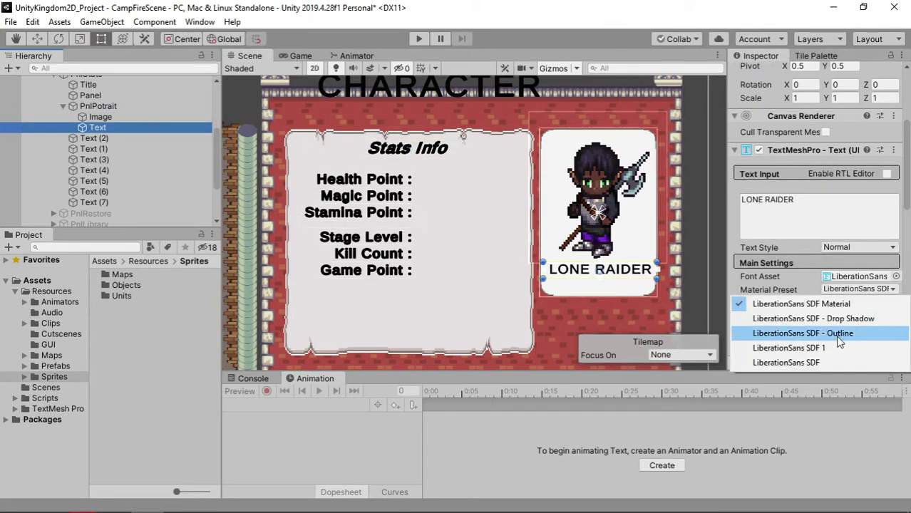
left_click(836, 347)
scroll(836, 314, "down", 3)
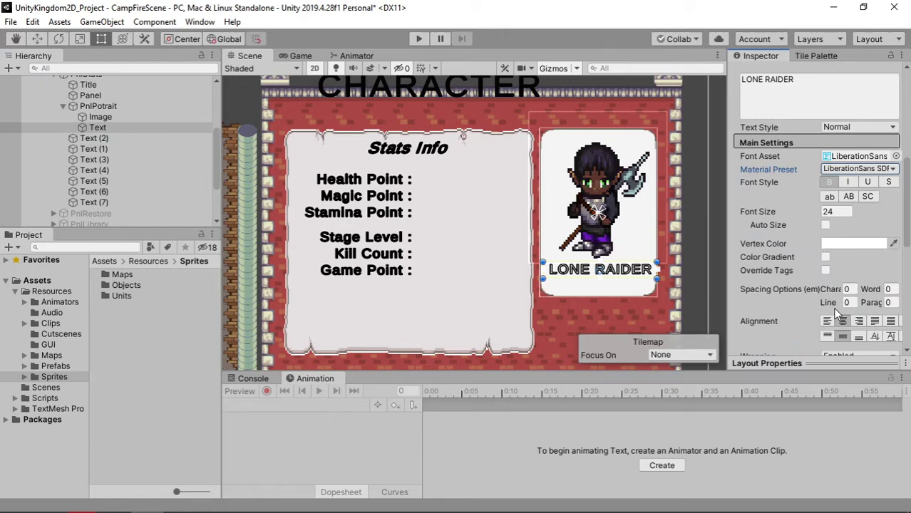
left_click(837, 243)
left_click_drag(812, 257, 736, 293)
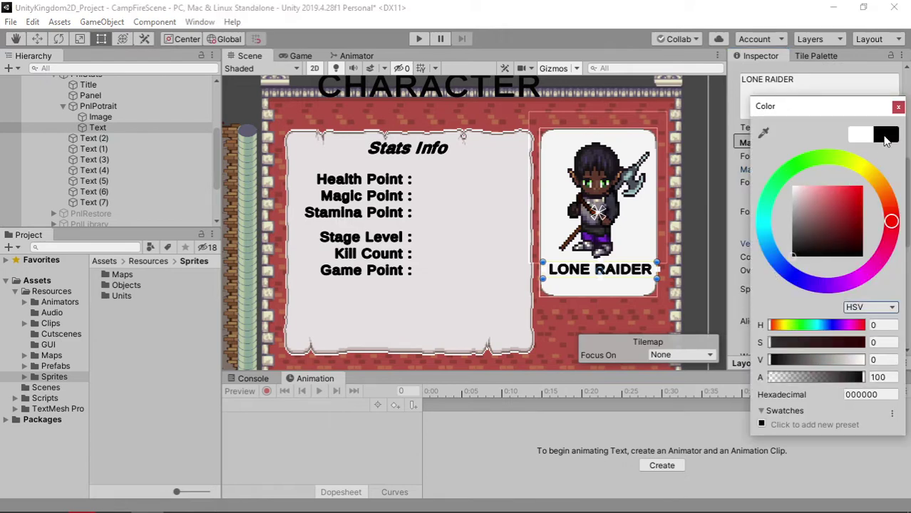
left_click(898, 106)
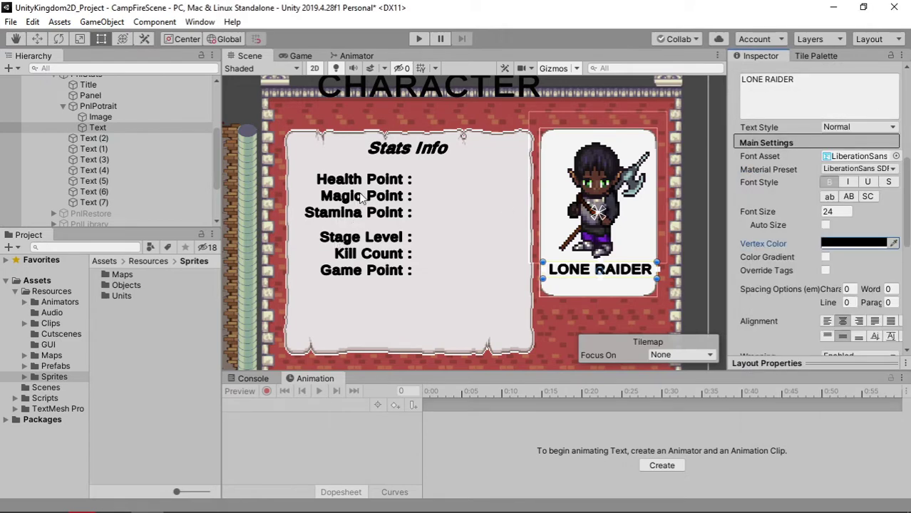
left_click(301, 57)
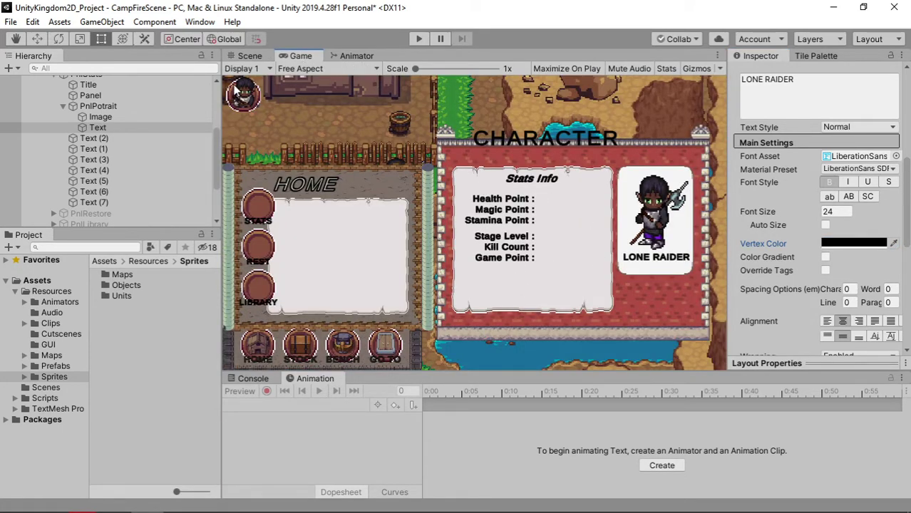
- Back in the Scene view, set the Stats Info heading's font size to 32
left_click(246, 57)
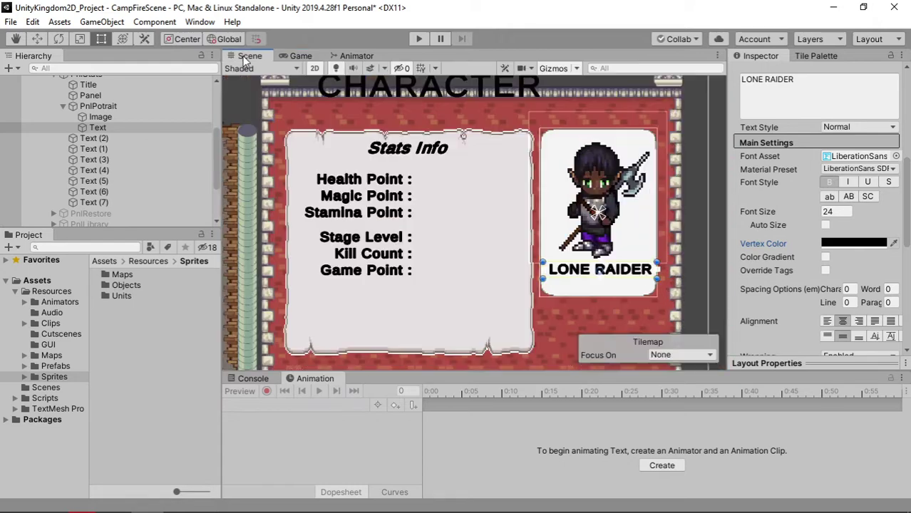
left_click(419, 154)
left_click(832, 211)
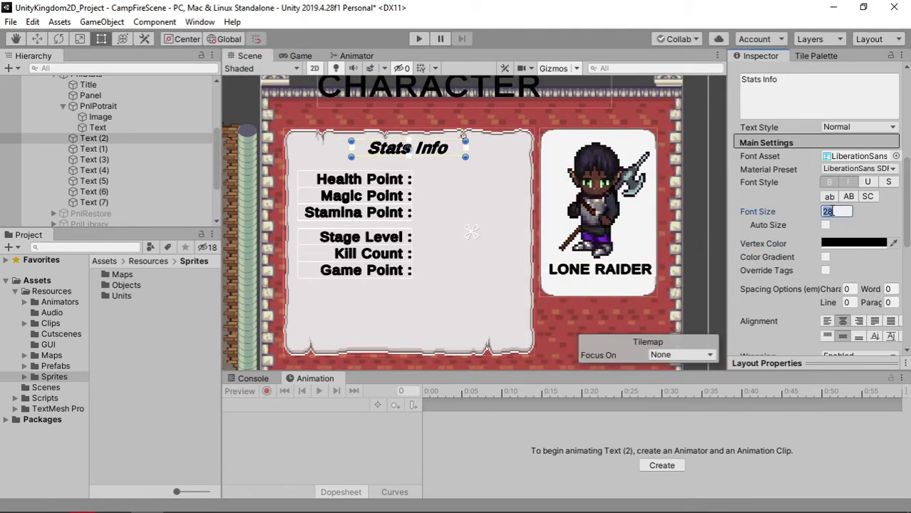
type("32")
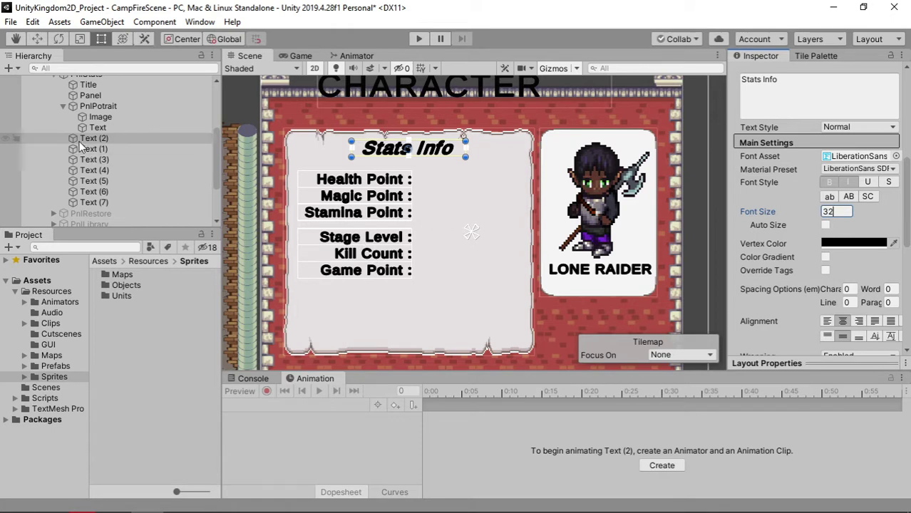
- Set all six stat labels to font size 32, widening their box so lines don't overlap
left_click(106, 152)
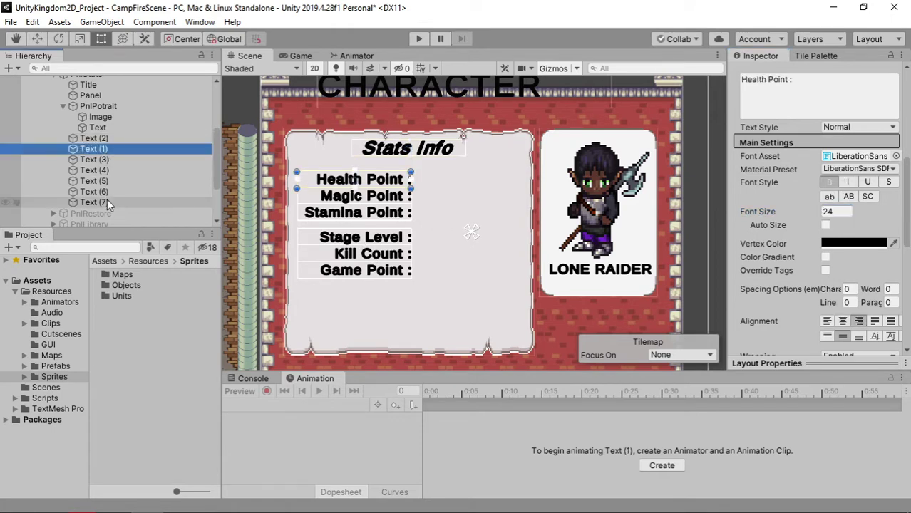
left_click(107, 200, "shift")
left_click(841, 212)
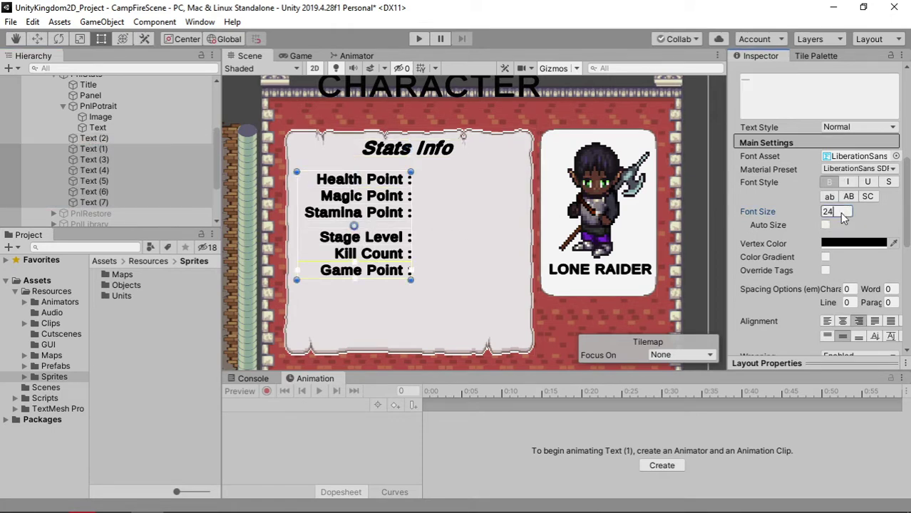
type("32")
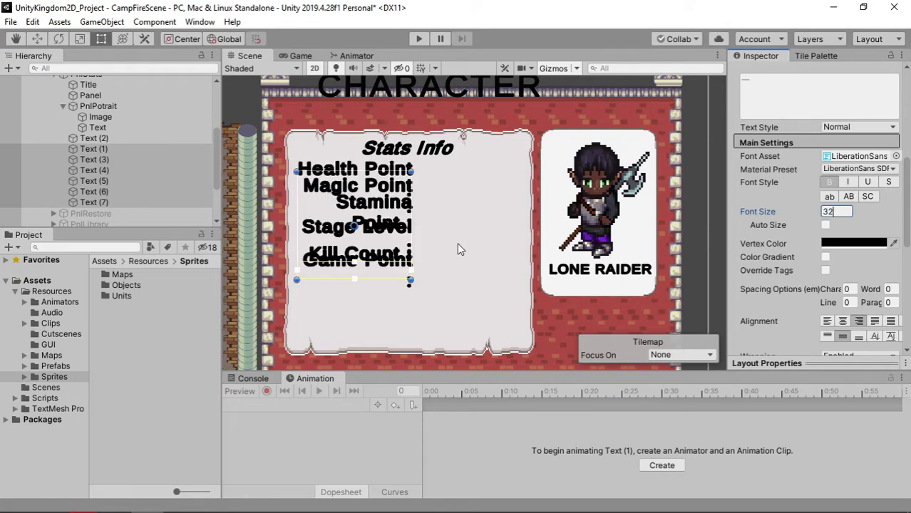
left_click_drag(372, 280, 383, 341)
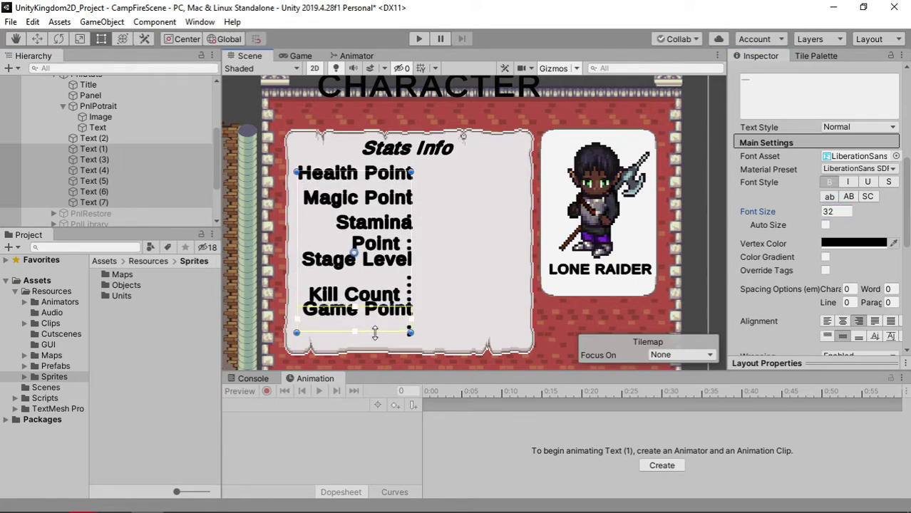
key("ctrl+z")
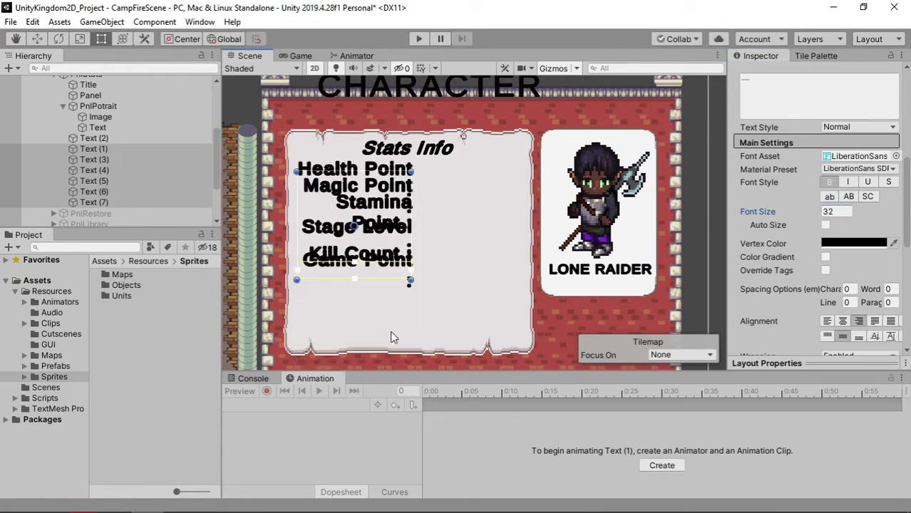
key("ctrl+z")
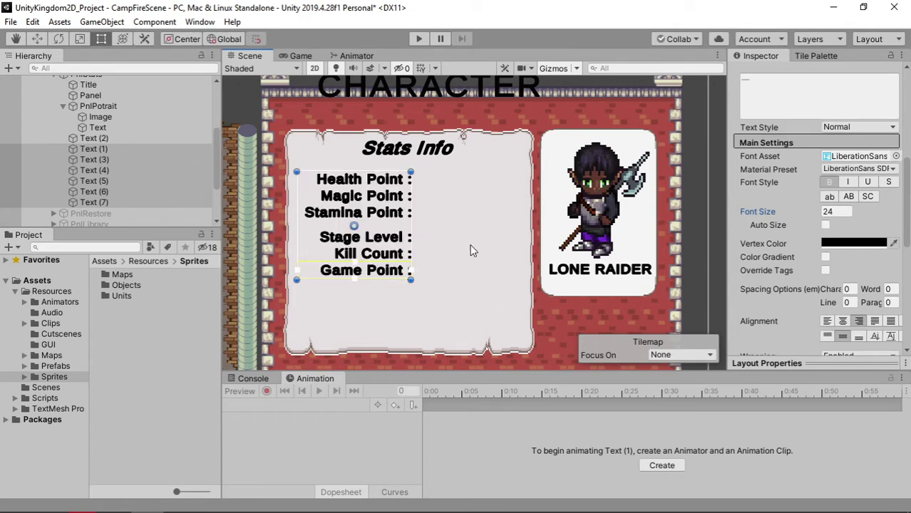
left_click_drag(419, 221, 452, 223)
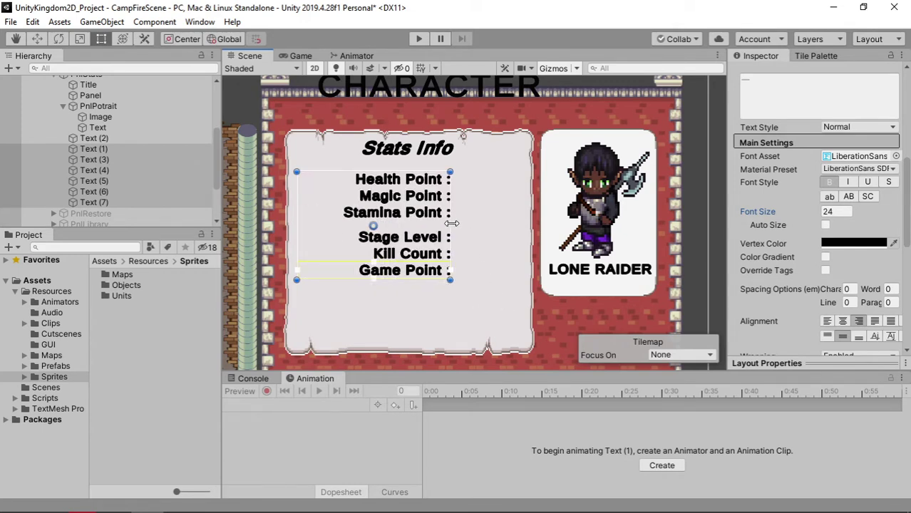
left_click(843, 212)
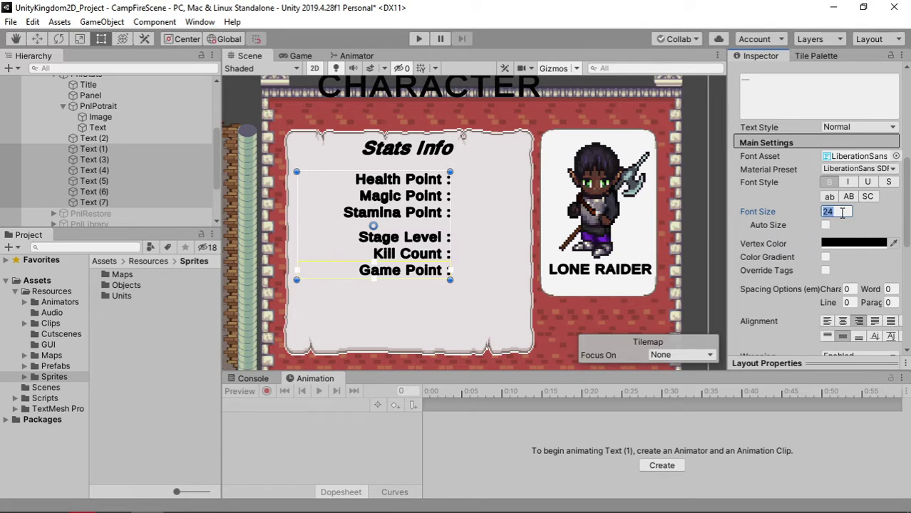
type("32")
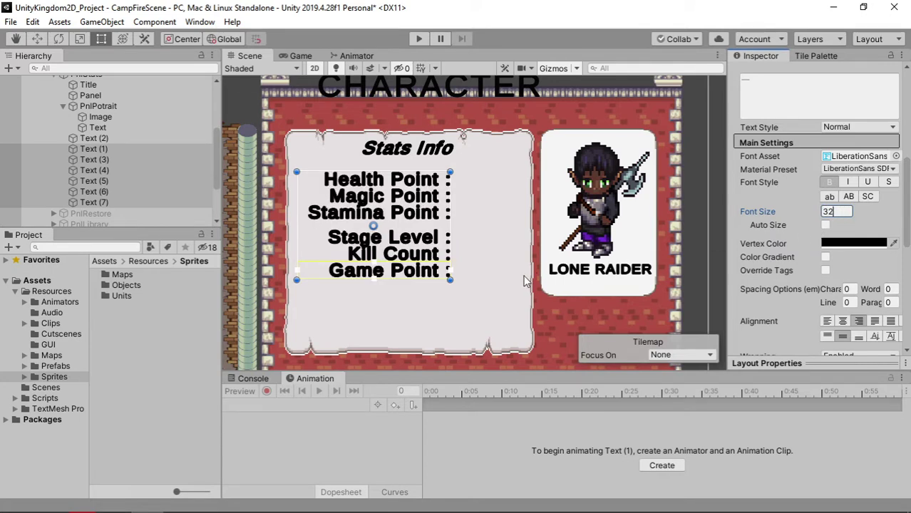
left_click_drag(454, 240, 445, 241)
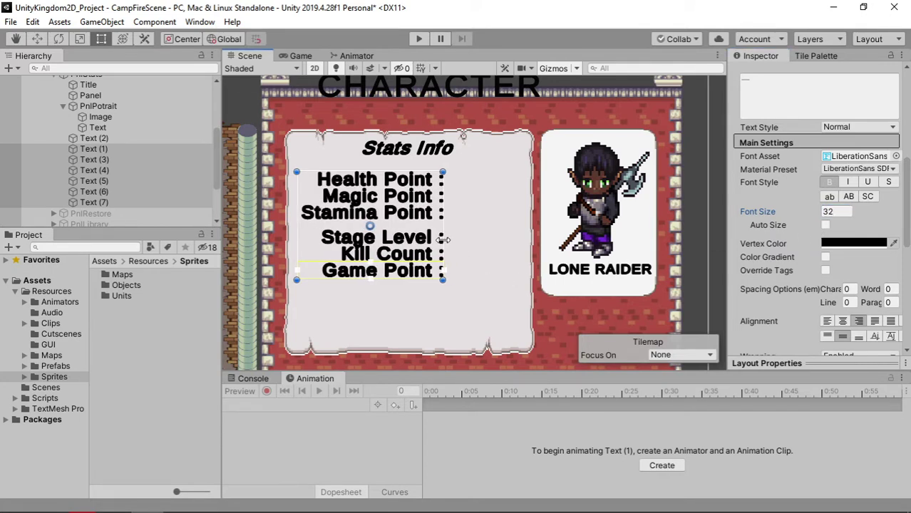
left_click(444, 277)
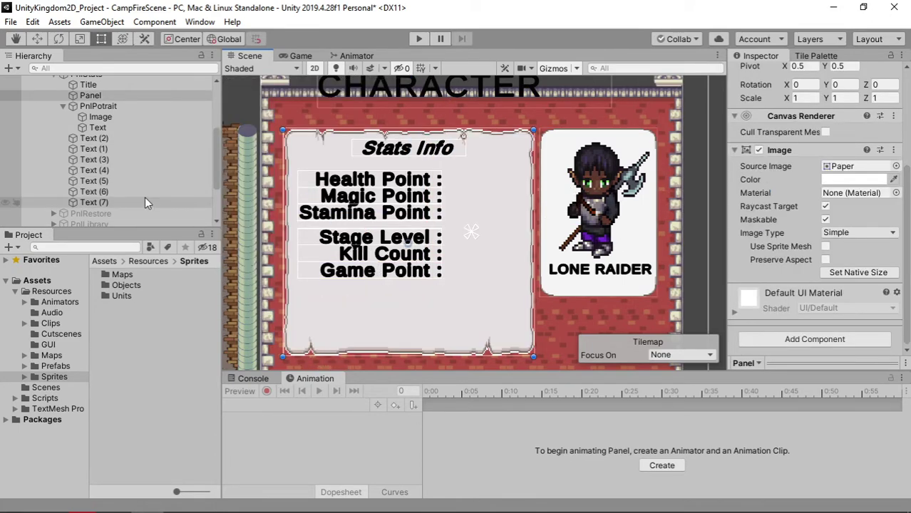
- Move Stage Level, Kill Count and Game Point down, fine-tuning Stamina, Magic and Stage Level positions
left_click(145, 201)
left_click(107, 181, "shift")
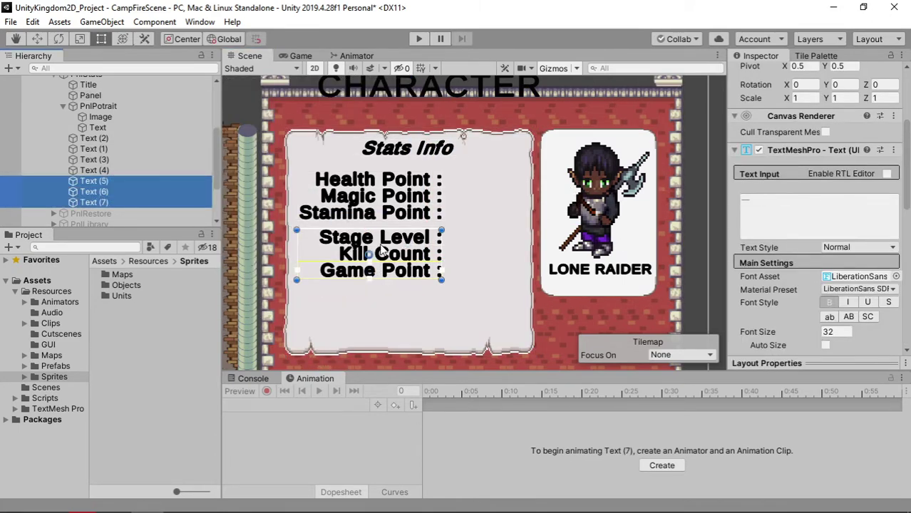
left_click_drag(382, 251, 380, 300)
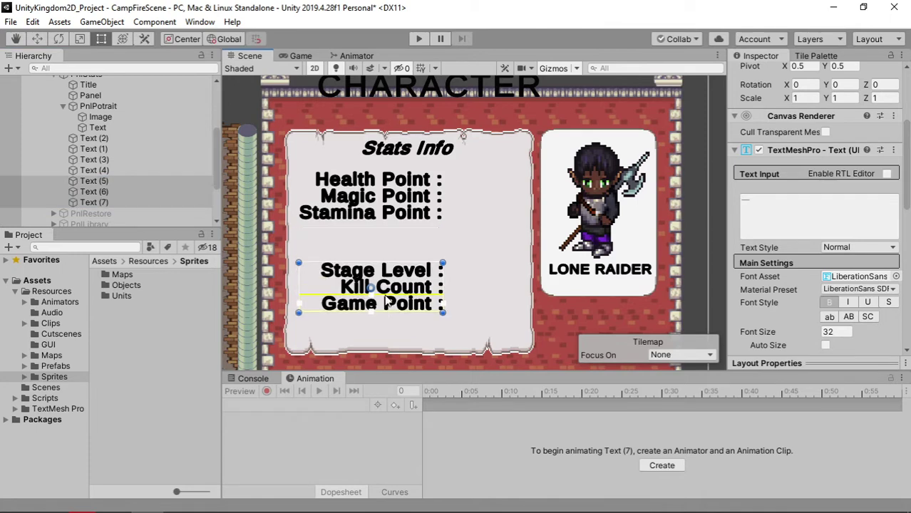
left_click(383, 218)
scroll(393, 228, "up", 3)
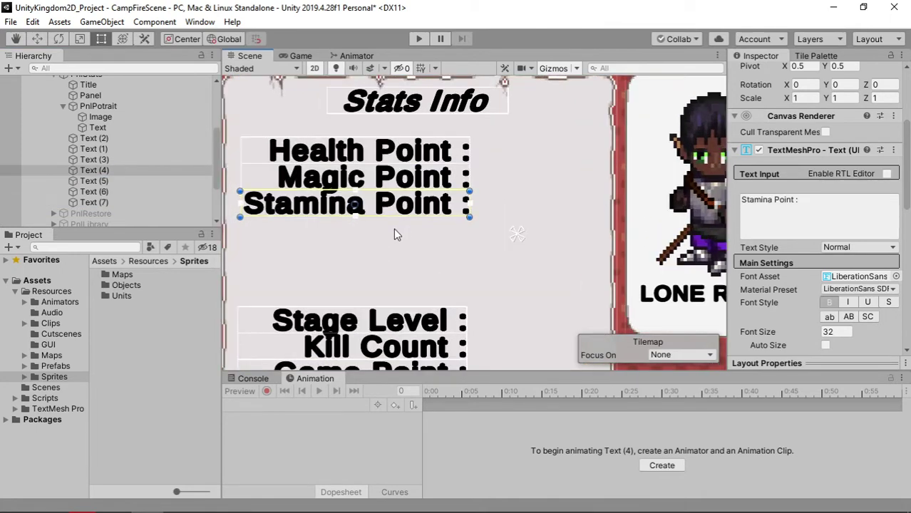
left_click_drag(404, 216, 407, 220)
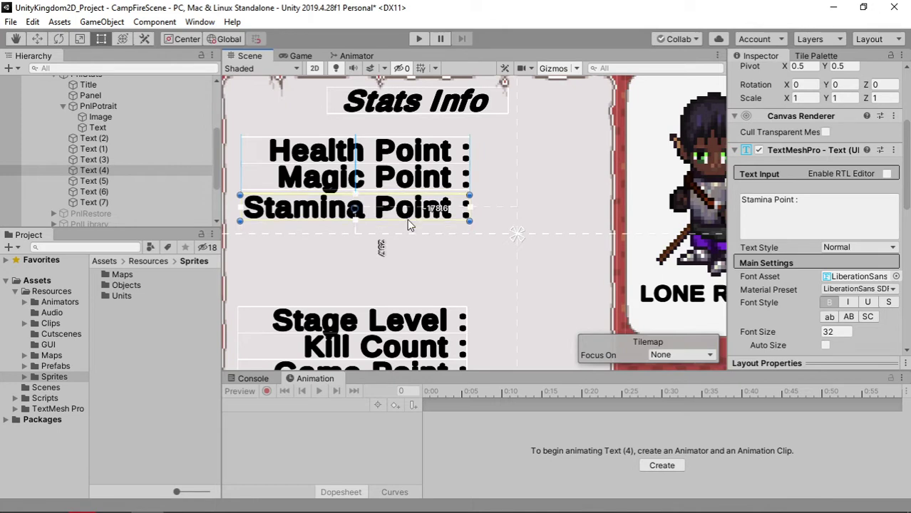
left_click(417, 182)
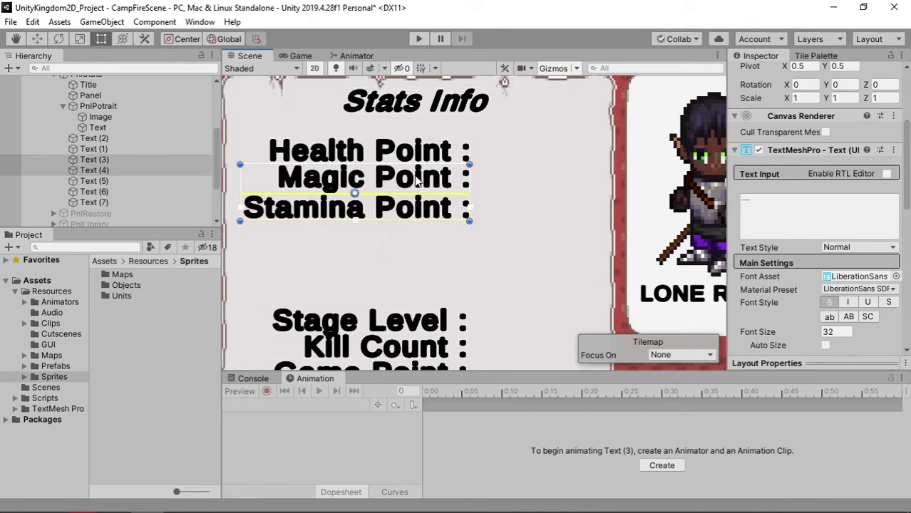
left_click_drag(417, 182, 418, 187)
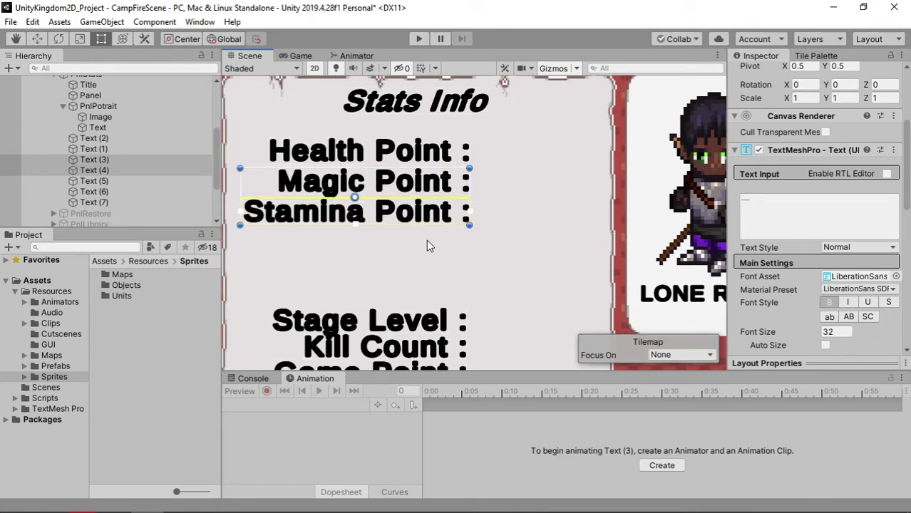
left_click(422, 321)
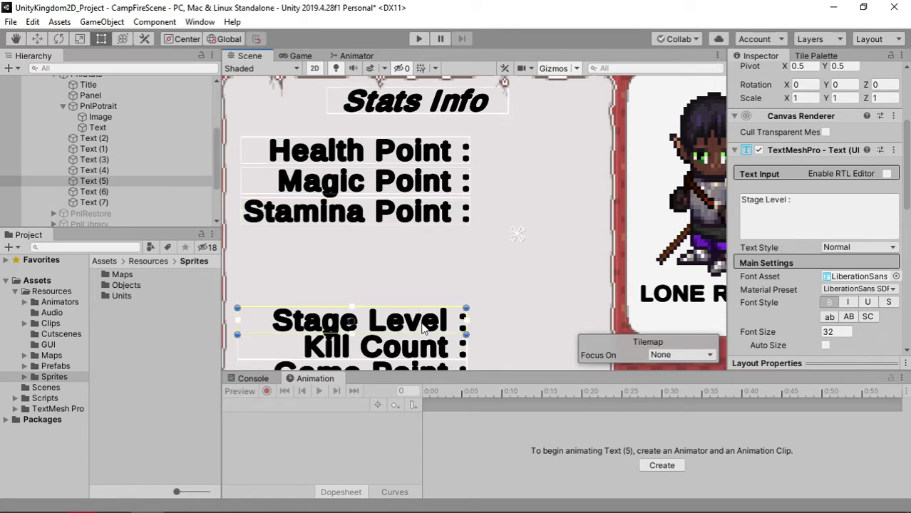
left_click_drag(422, 322, 434, 299)
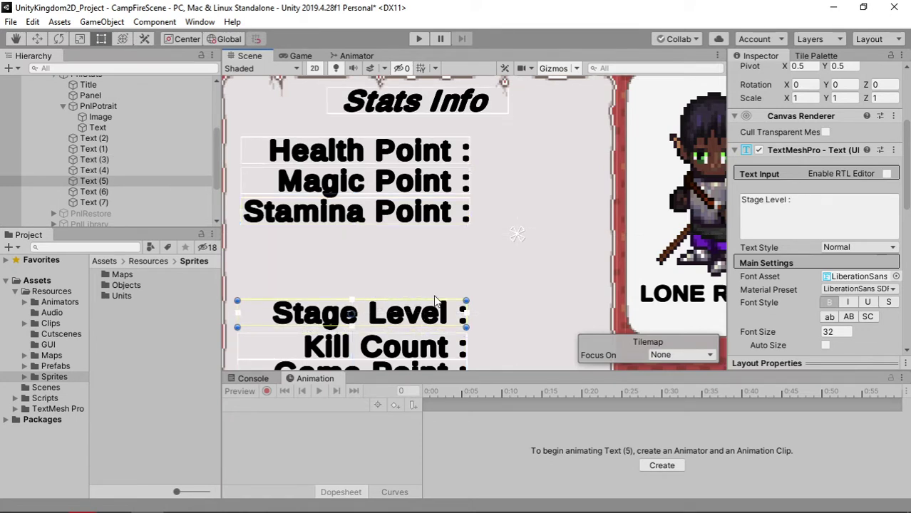
- Nudge Game Point down and lower Magic and Stamina Point slightly together
middle_click_drag(437, 299, 480, 157)
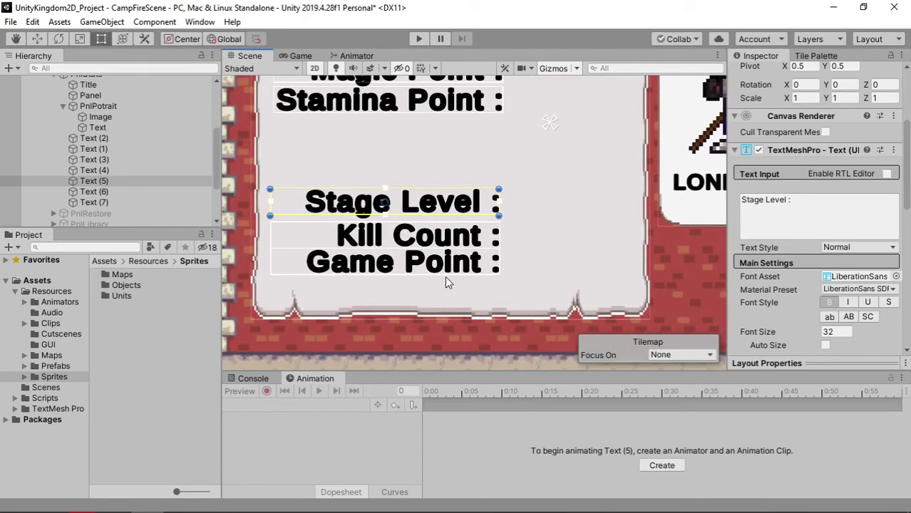
left_click(447, 267)
left_click_drag(443, 269, 441, 277)
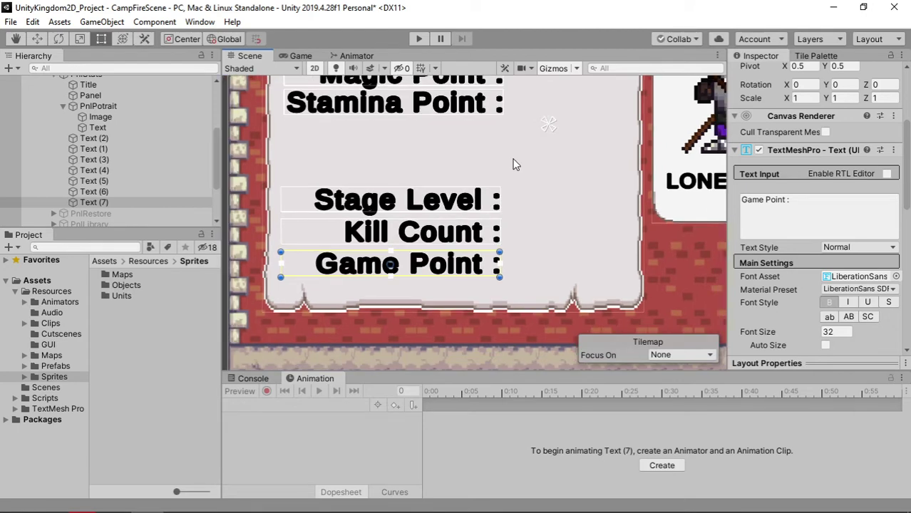
scroll(518, 160, "down", 2)
left_click(435, 189)
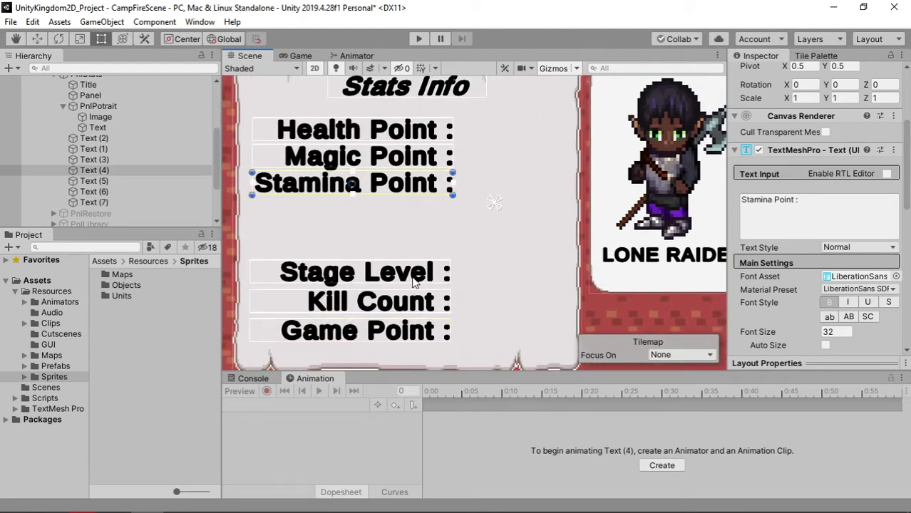
left_click_drag(419, 185, 422, 188)
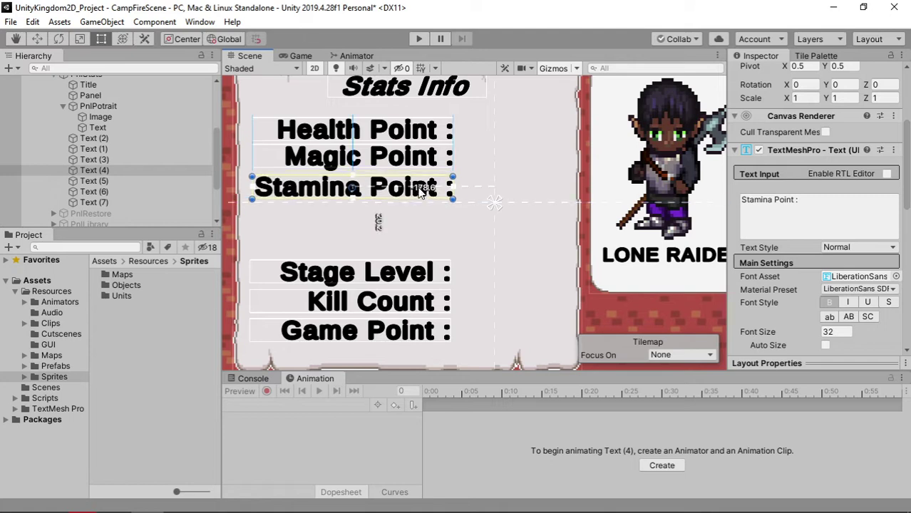
left_click(404, 163, "shift")
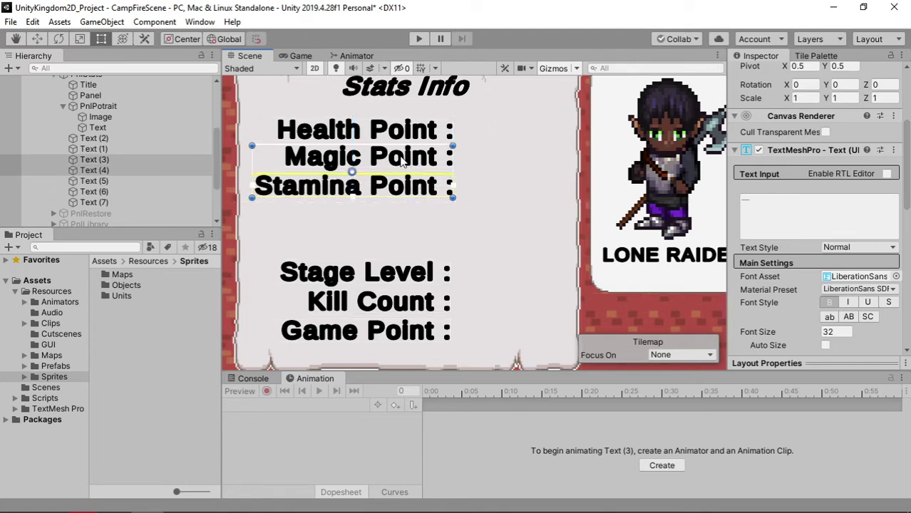
left_click_drag(400, 163, 401, 167)
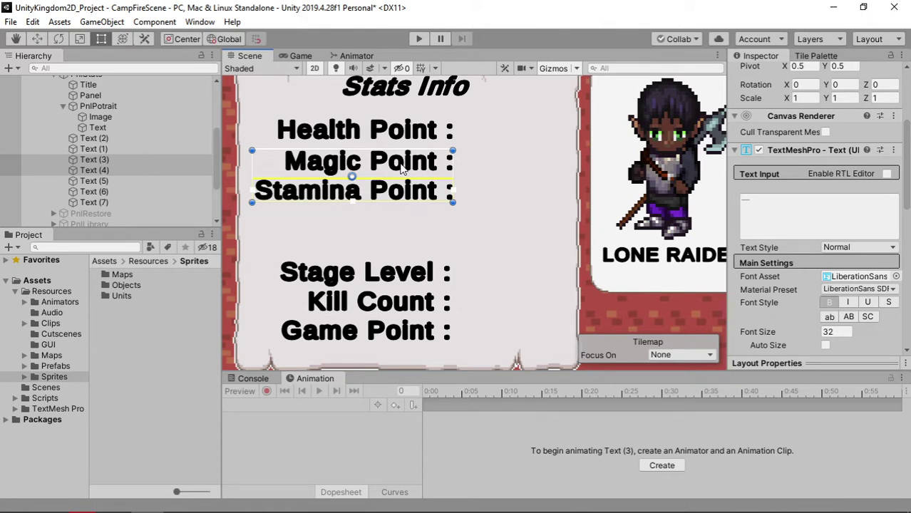
key("w")
left_click_drag(355, 143, 354, 141)
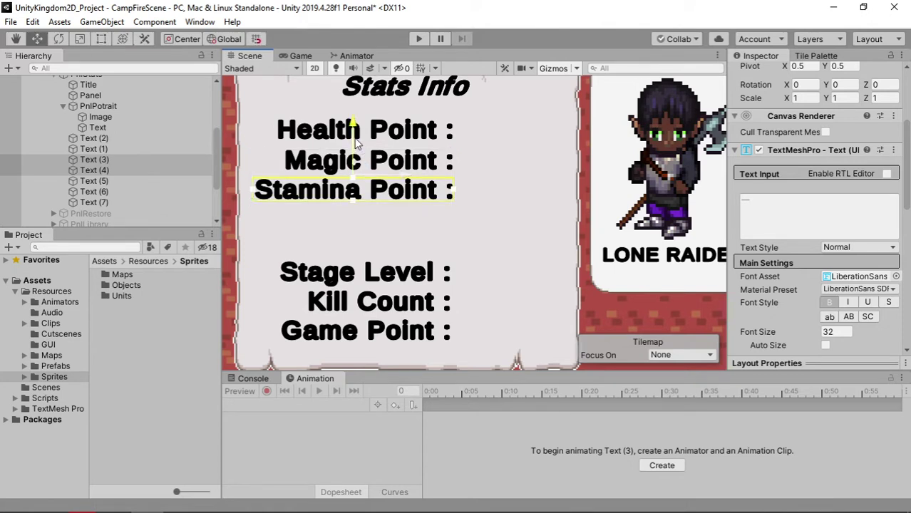
- Move the top three labels down, then shift the whole text column up and slightly right
left_click(490, 224)
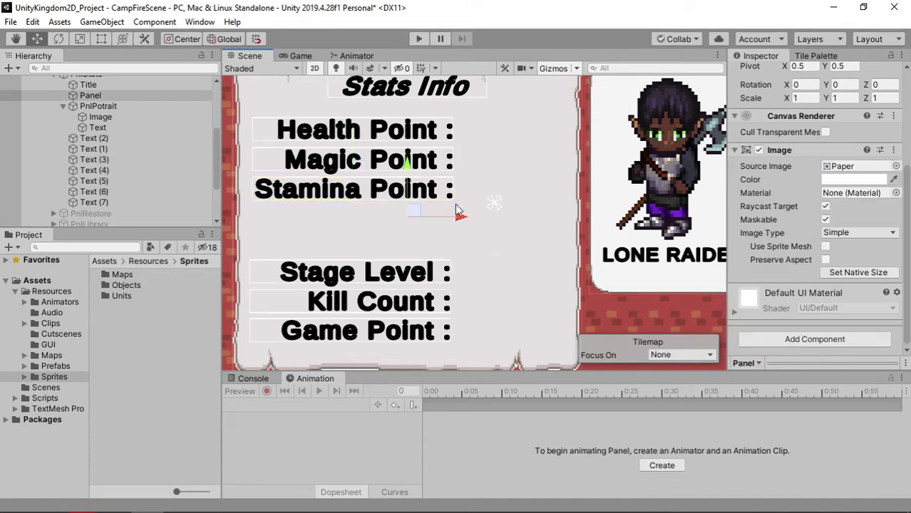
left_click(428, 187)
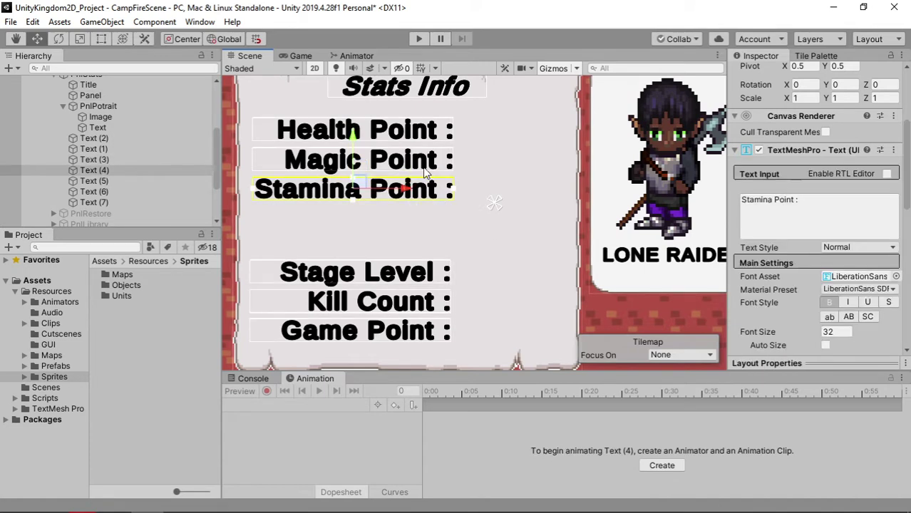
left_click(109, 159, "ctrl")
left_click(109, 150, "ctrl")
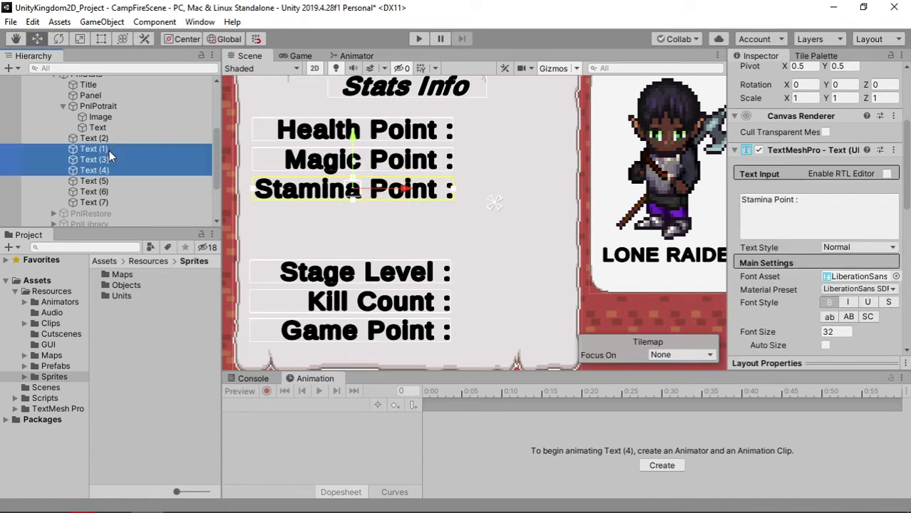
left_click_drag(351, 109, 354, 146)
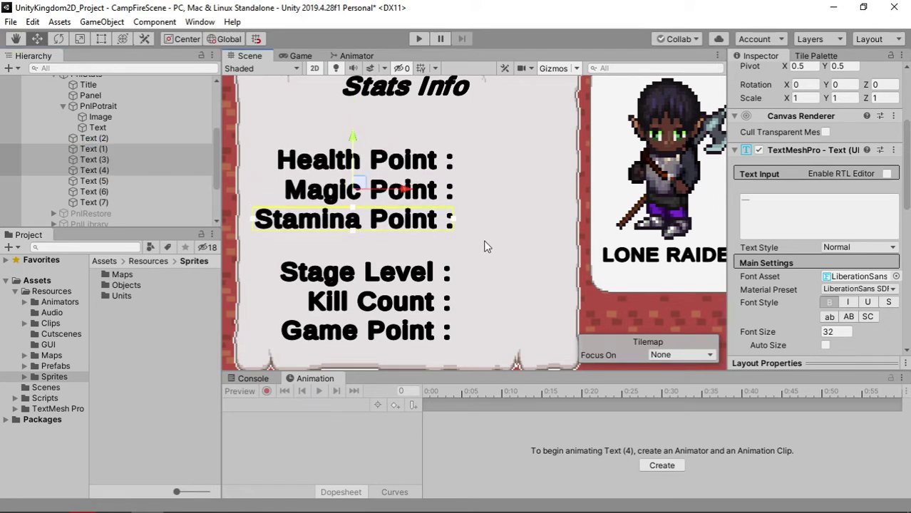
scroll(488, 331, "down", 1)
left_click(92, 202, "shift")
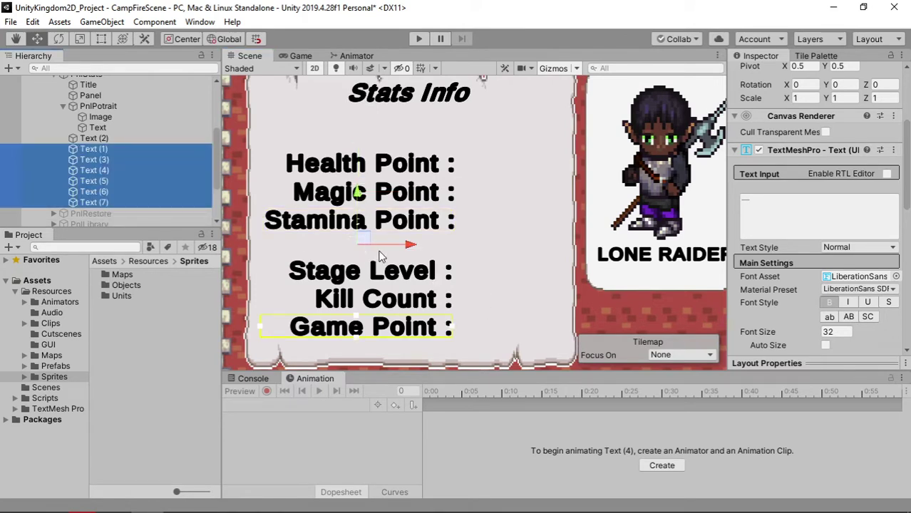
left_click_drag(368, 249, 365, 230)
- Widen the Stats Info heading's box across the panel and set its font size to 38
left_click(420, 122)
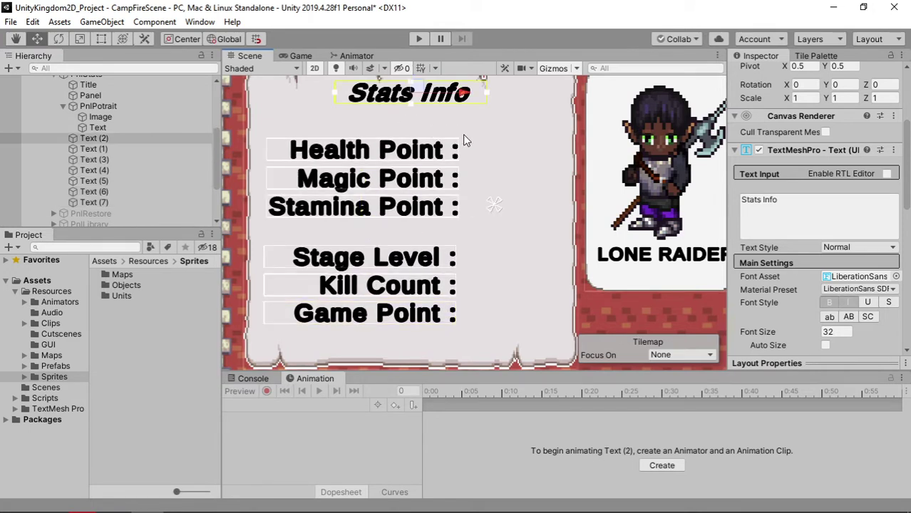
middle_click_drag(459, 145, 464, 228)
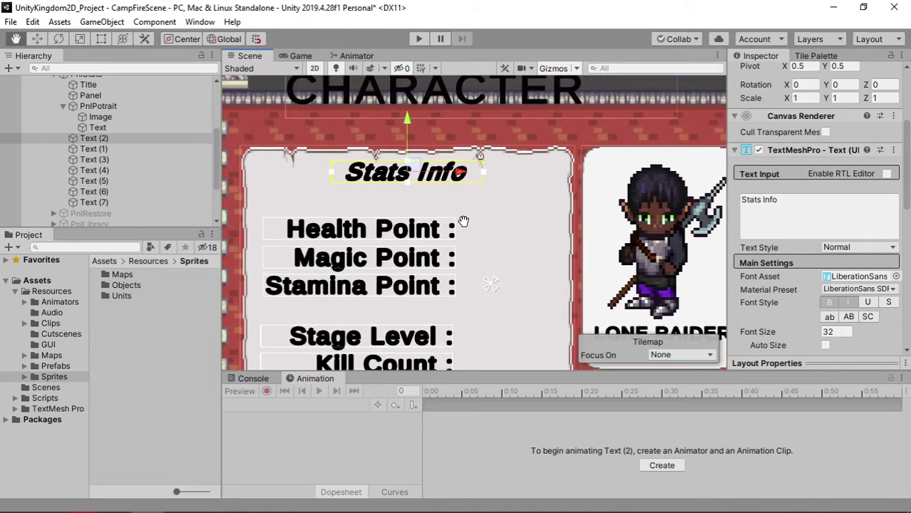
key("t")
left_click_drag(484, 184, 560, 207)
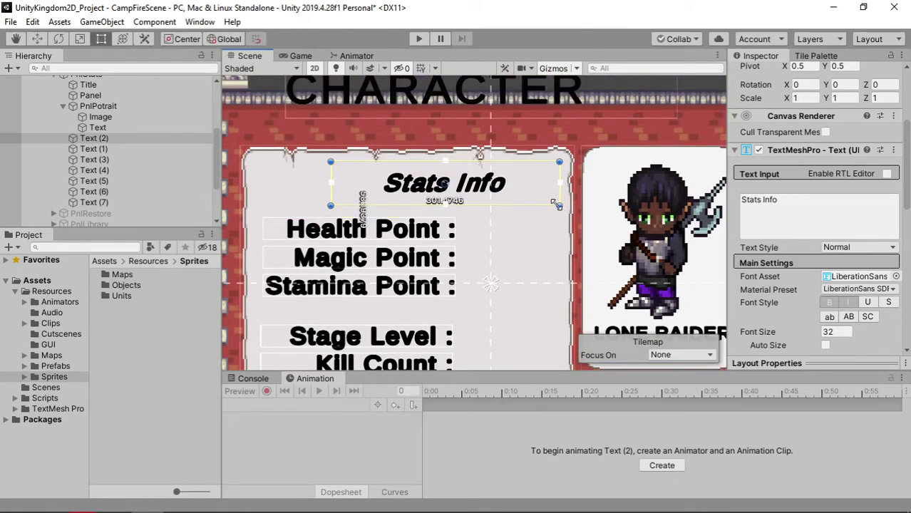
left_click_drag(333, 197, 256, 197)
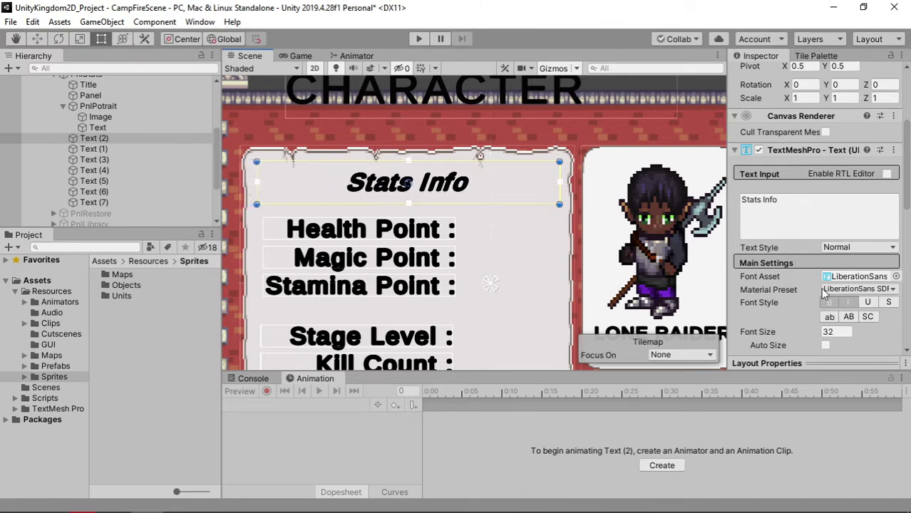
left_click(841, 332)
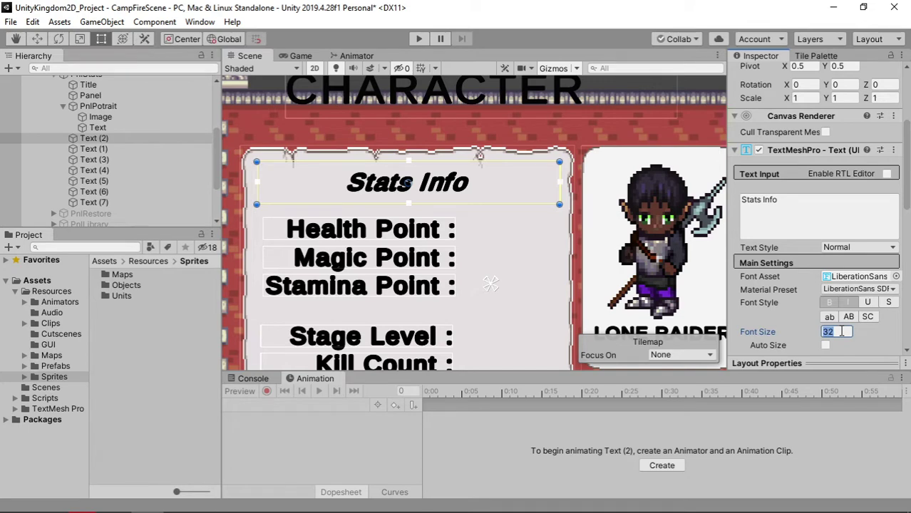
type("38")
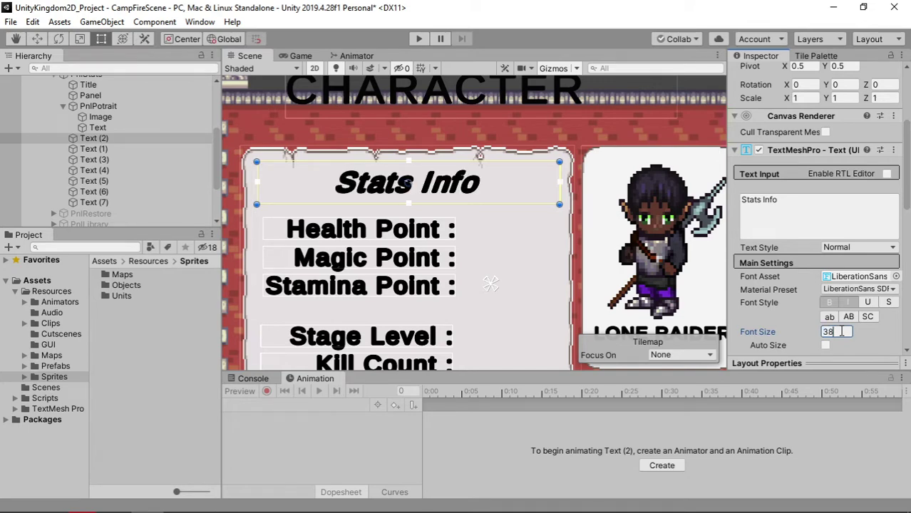
- Preview the enlarged heading in the Game view and return to the Scene view
left_click(298, 57)
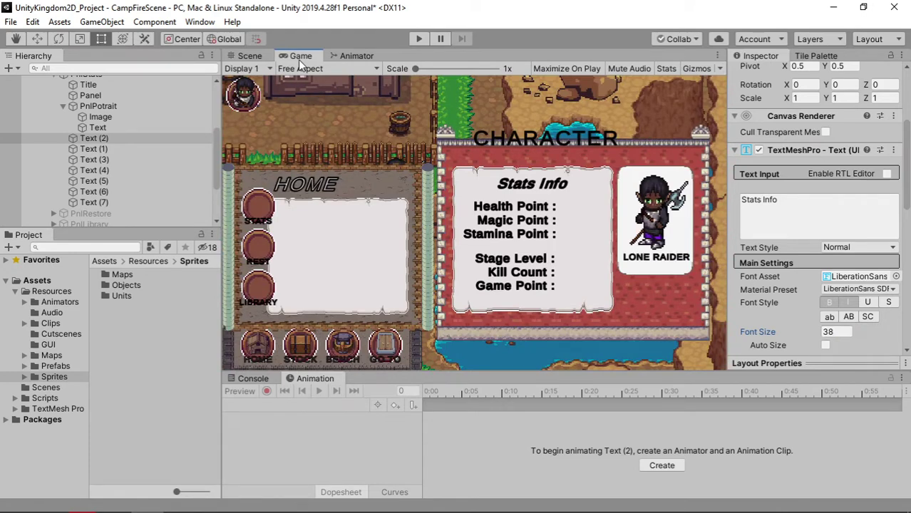
left_click(249, 56)
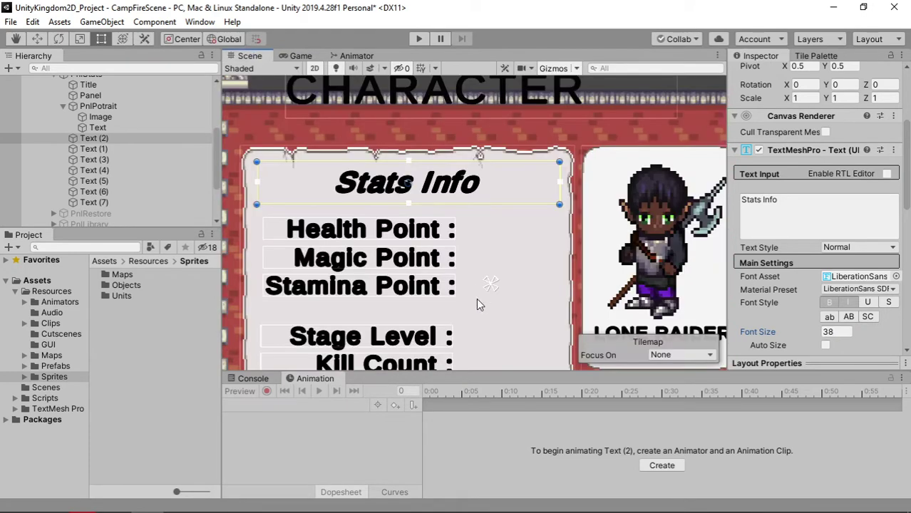
left_click(98, 150)
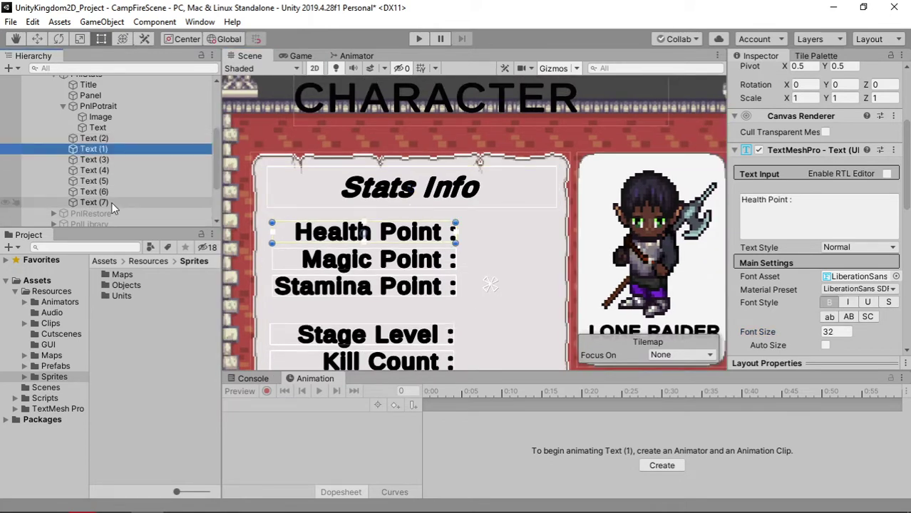
- Set the stat labels to font size 28 and shift them to the left
left_click(841, 332)
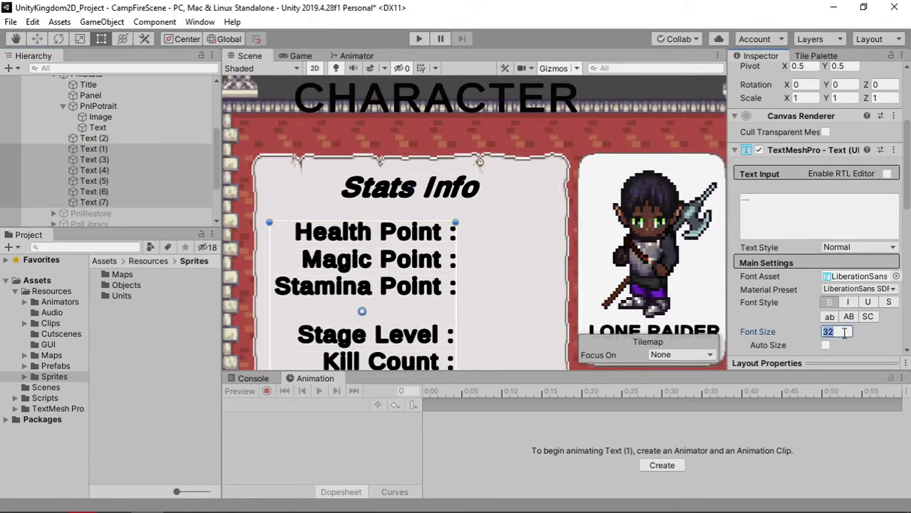
type("28q")
left_click_drag(492, 308, 475, 232)
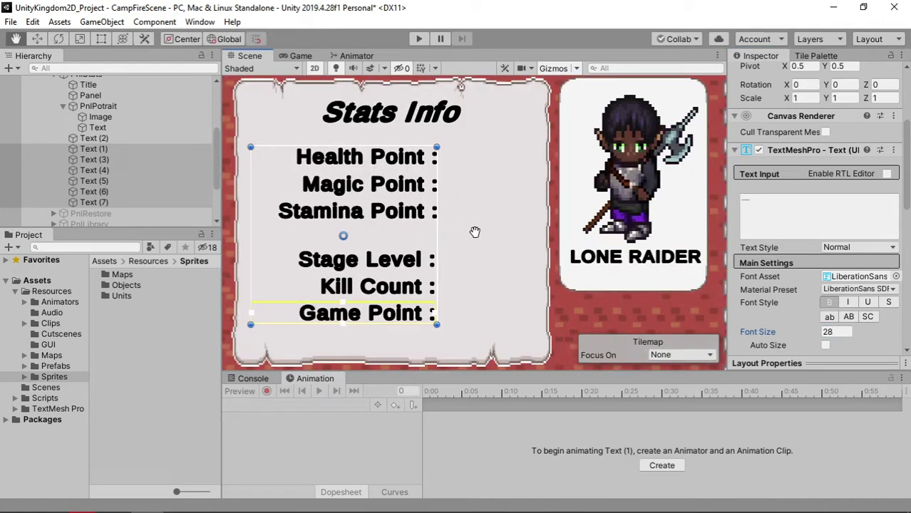
key("t")
key("w")
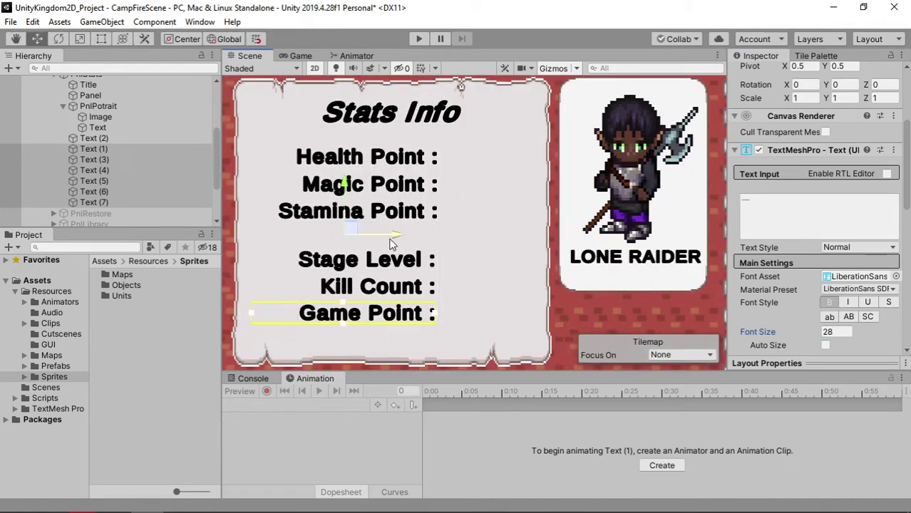
left_click_drag(391, 244, 373, 240)
left_click(476, 255)
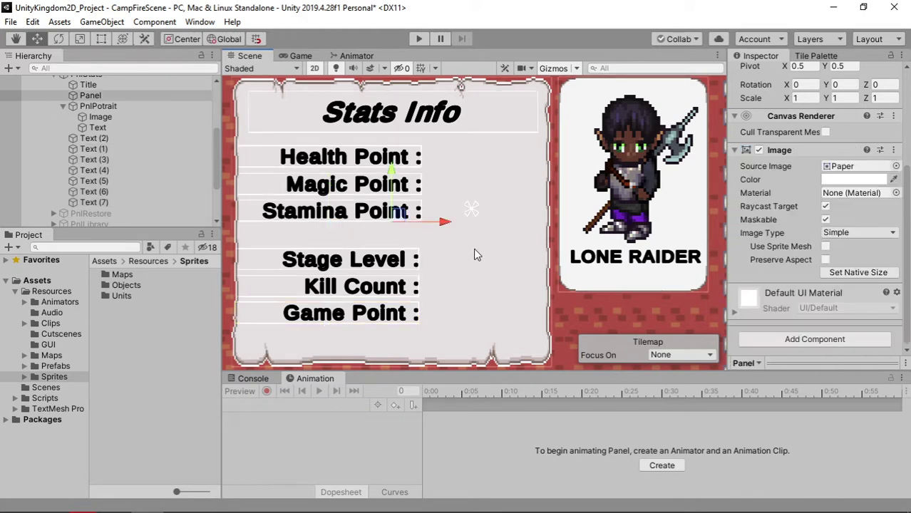
- Nudge the Health, Magic and Stamina Point labels slightly down
left_click(126, 138)
left_click(126, 158, "shift")
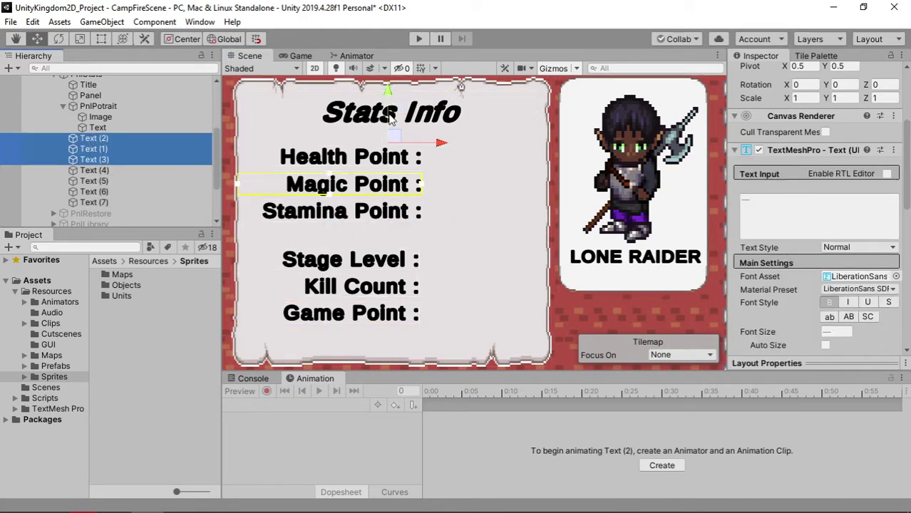
left_click(93, 162, "shift")
left_click(92, 149)
left_click(92, 170, "shift")
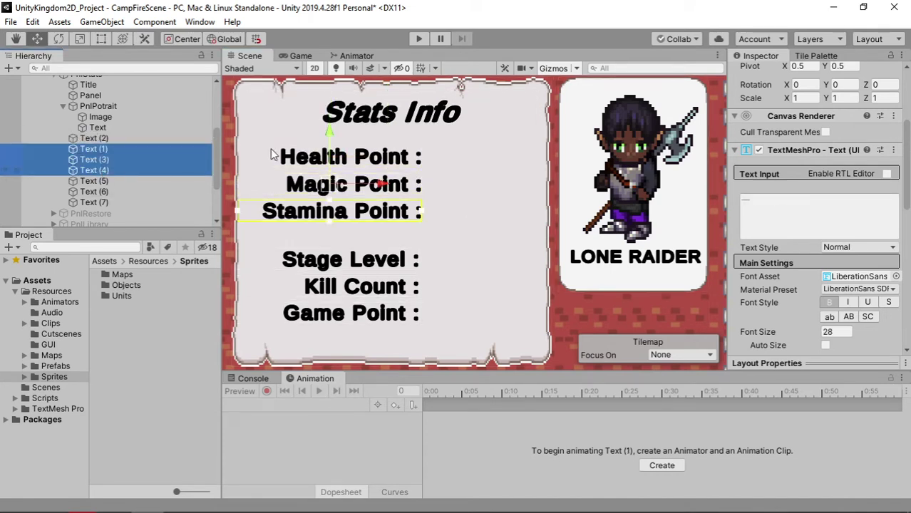
left_click_drag(328, 132, 328, 138)
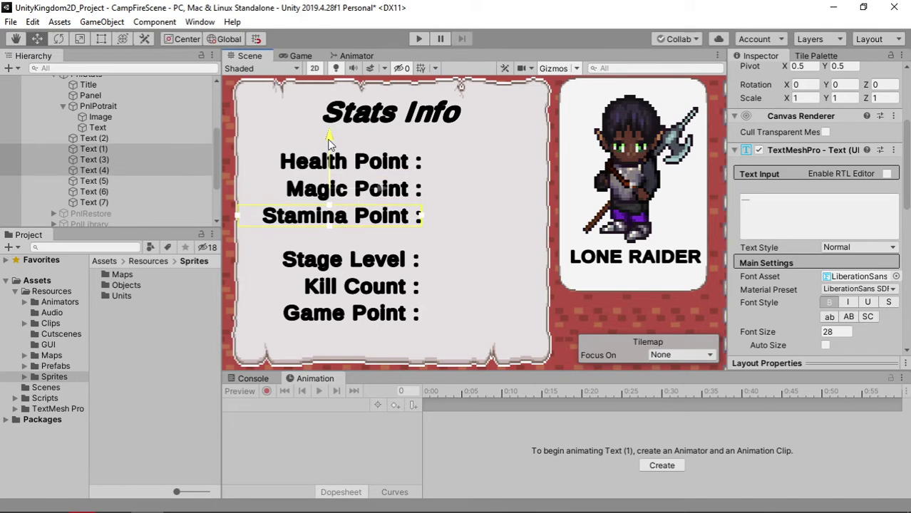
left_click(477, 229)
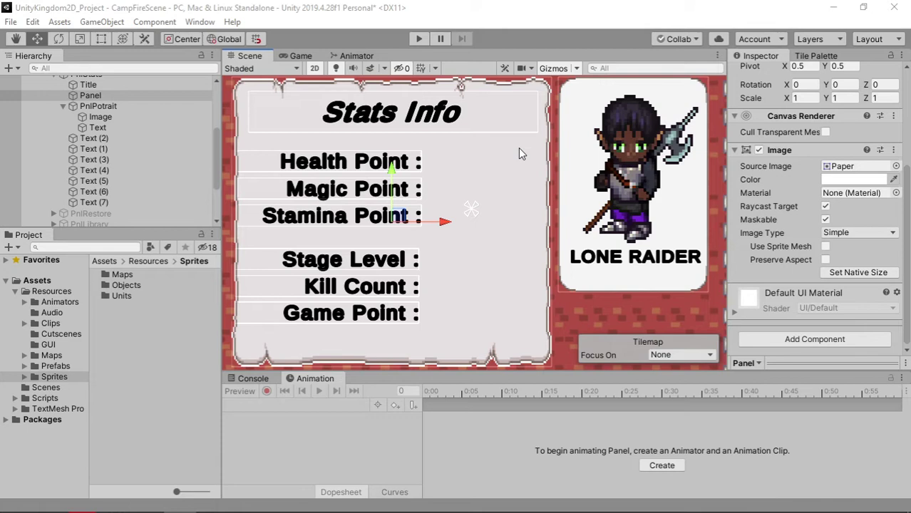
- Duplicate the Health Point label and place the copy to its right with a narrower box
left_click(117, 149)
key("ctrl+d")
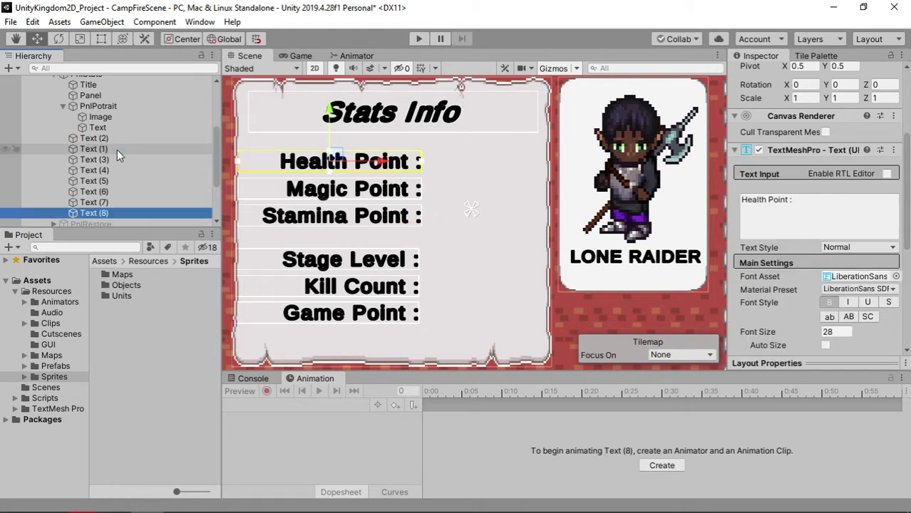
scroll(375, 172, "up", 1)
scroll(375, 171, "up", 1)
key("t")
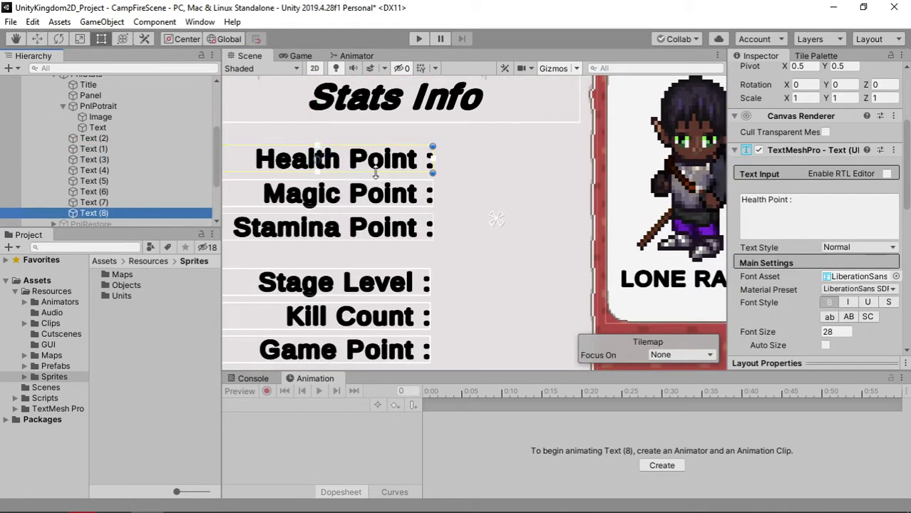
left_click_drag(433, 168, 576, 174)
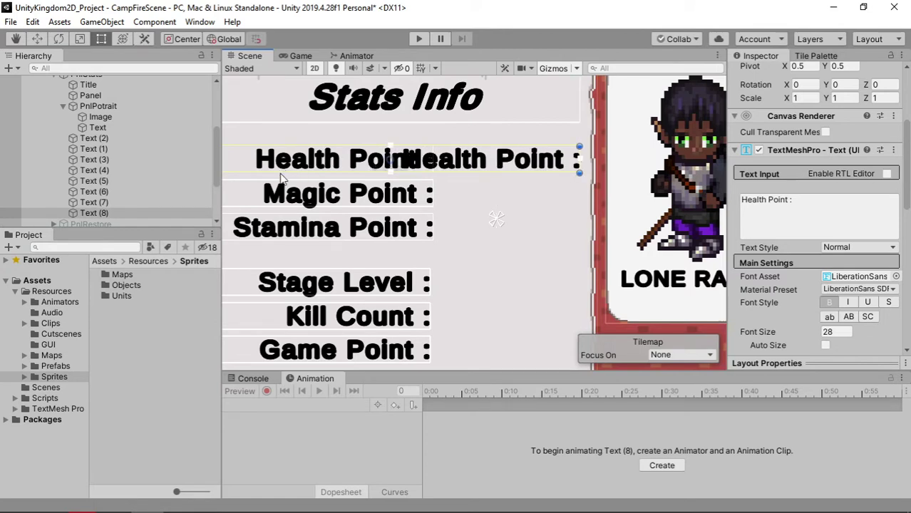
middle_click_drag(290, 211, 315, 211)
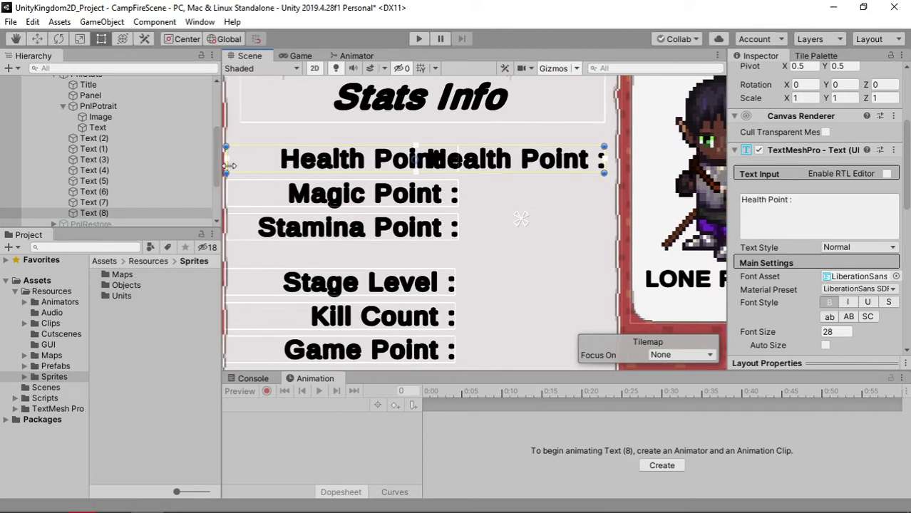
left_click_drag(226, 160, 464, 187)
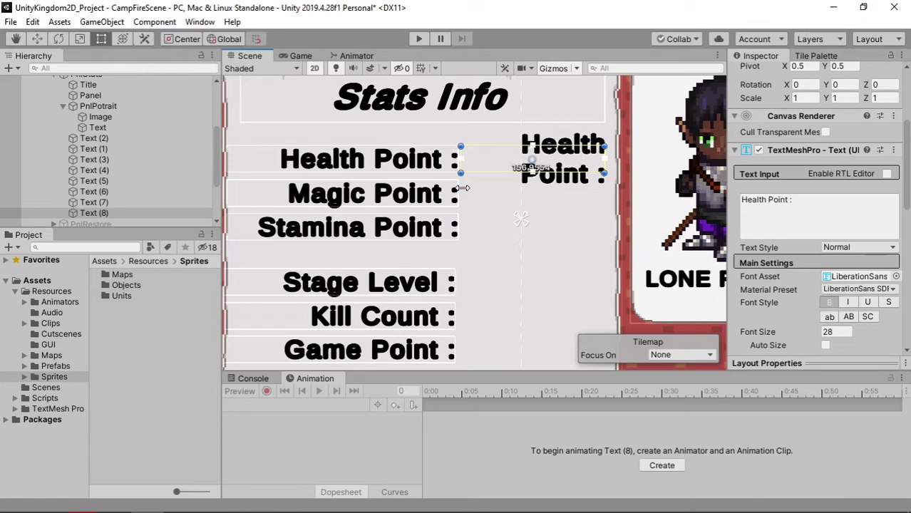
- Change the copy's text to '9999 / 9999' and size its box to fit on one line
left_click(807, 219)
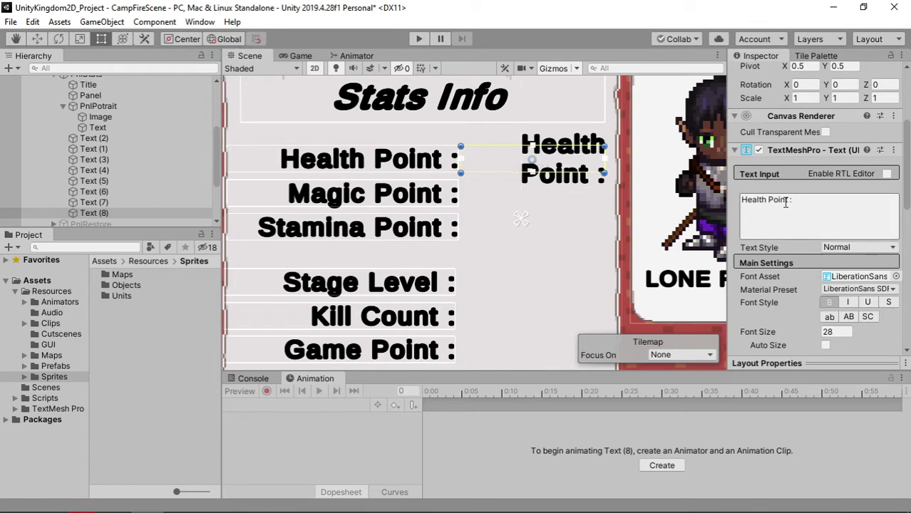
left_click_drag(791, 202, 724, 195)
type("9999 ")
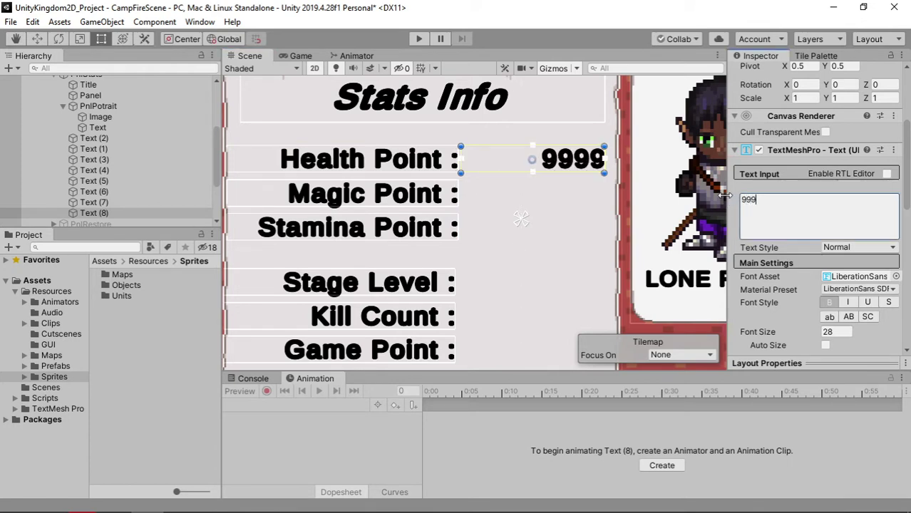
type("/ 999")
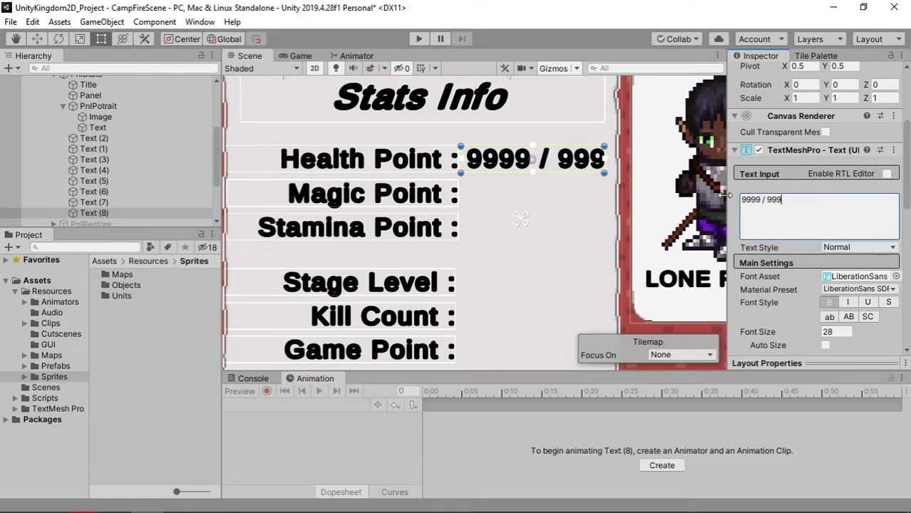
type("9")
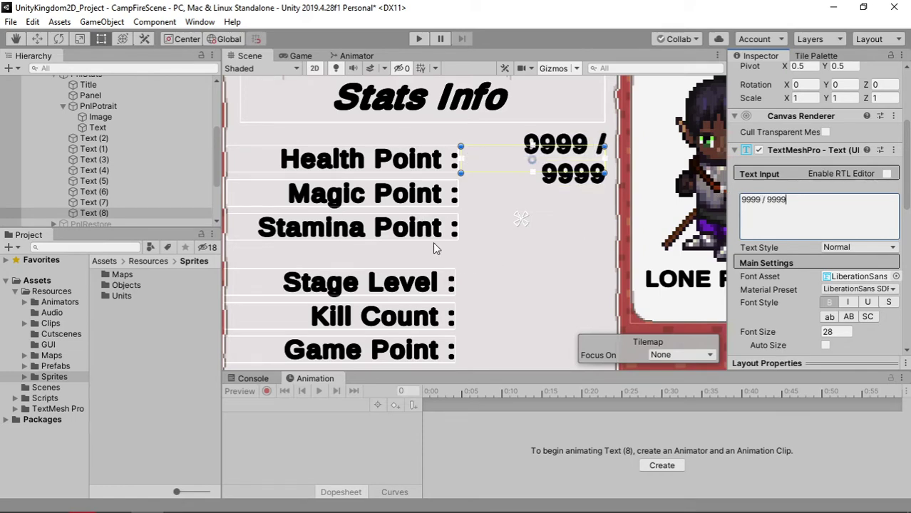
scroll(434, 242, "down", 3)
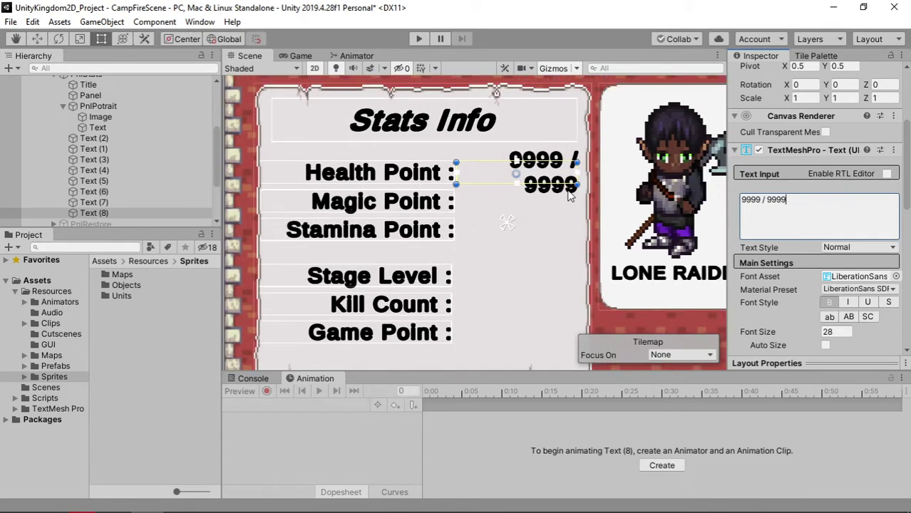
left_click_drag(581, 180, 585, 180)
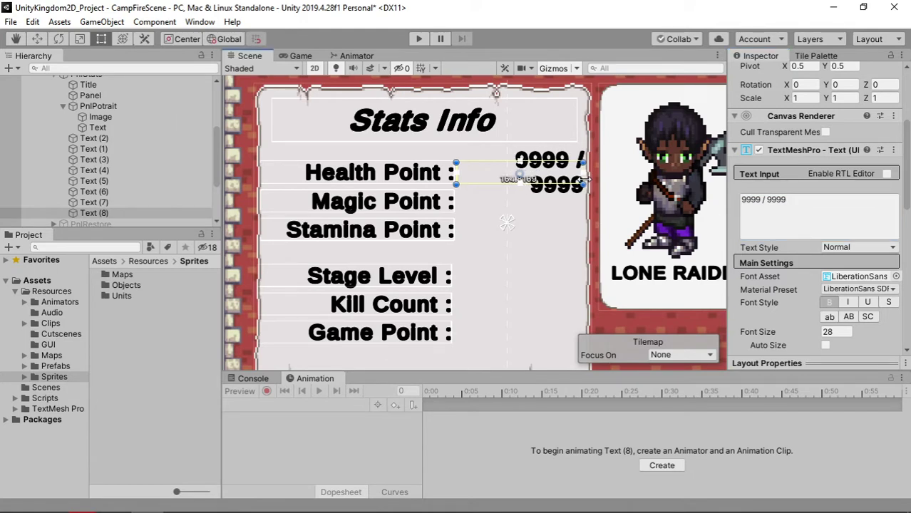
left_click_drag(456, 180, 443, 182)
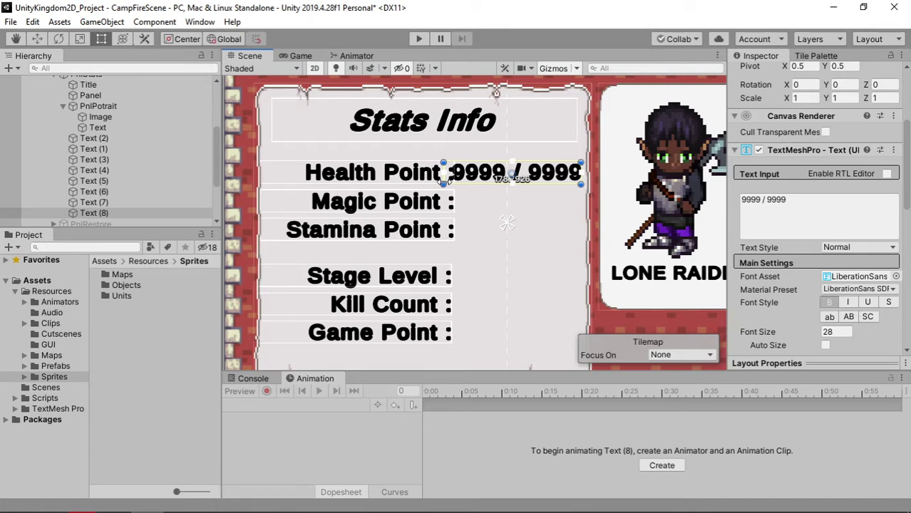
left_click_drag(443, 182, 445, 183)
- Select the six stat labels, Text (1) through Text (7), and narrow their boxes so they shift left
left_click(412, 173)
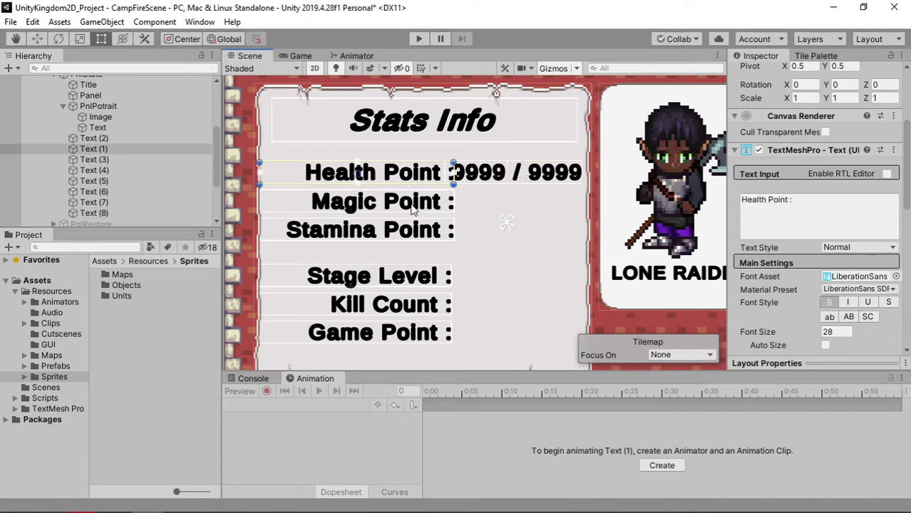
left_click(413, 205, "ctrl")
left_click(414, 232, "ctrl")
left_click(426, 305, "ctrl")
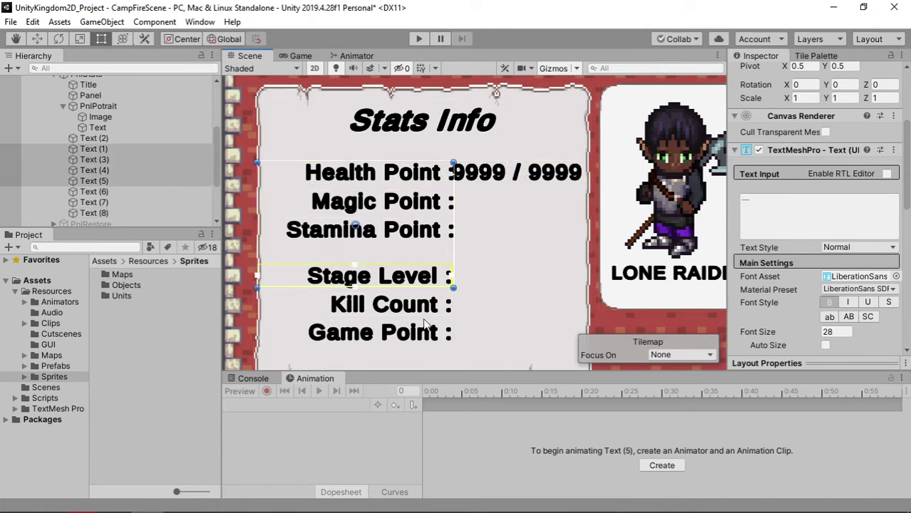
left_click(427, 323, "ctrl")
left_click(432, 332, "ctrl")
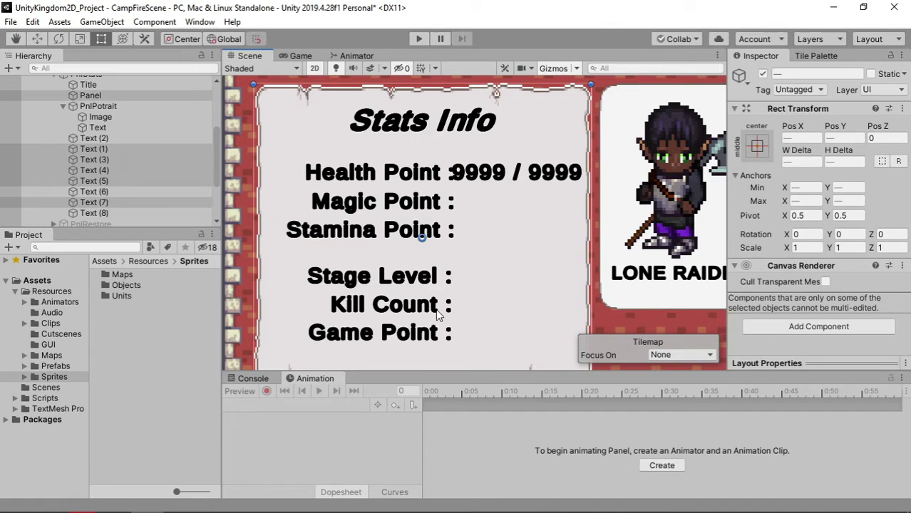
left_click(115, 137)
left_click(112, 205, "shift")
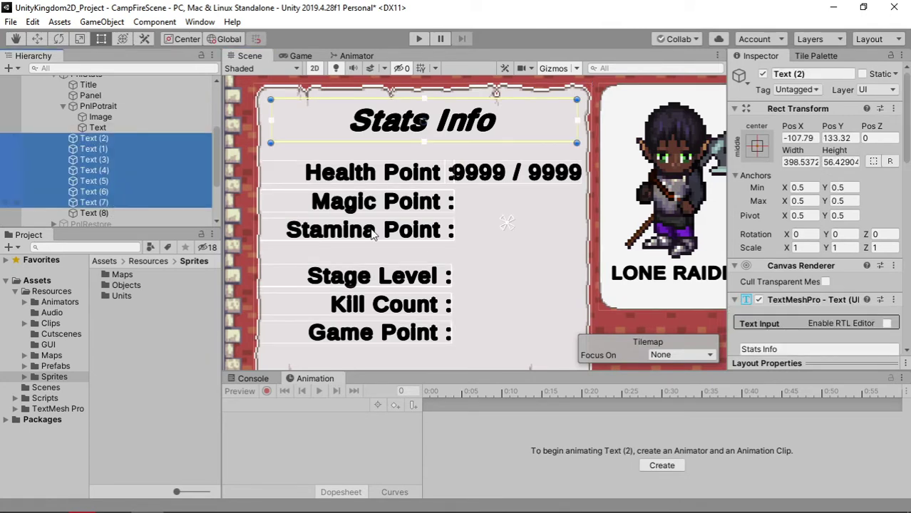
left_click(110, 138, "ctrl")
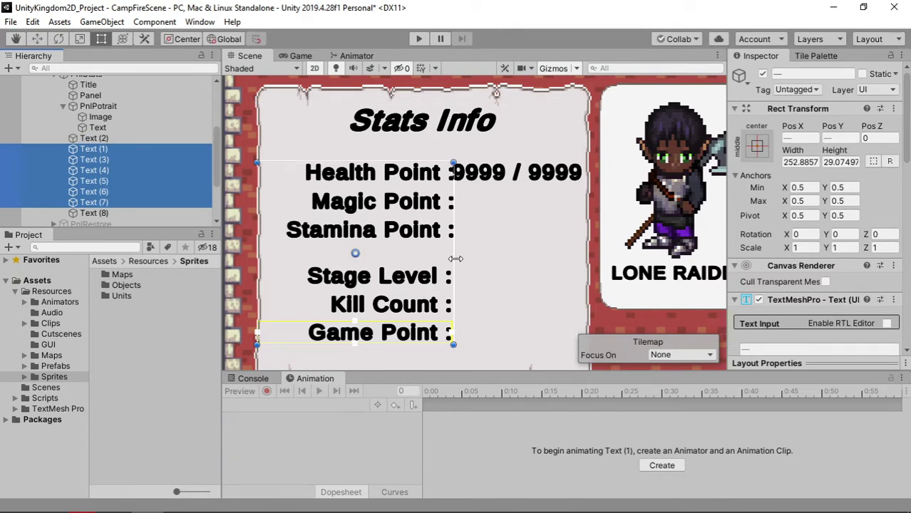
left_click_drag(456, 259, 442, 260)
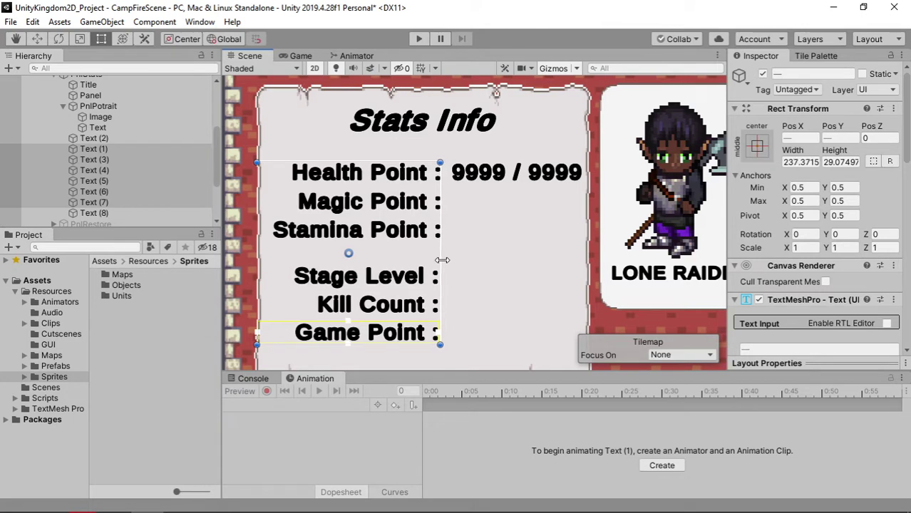
- Left-align the 9999 / 9999 value and position it just right of the Health Point colon
left_click(497, 181)
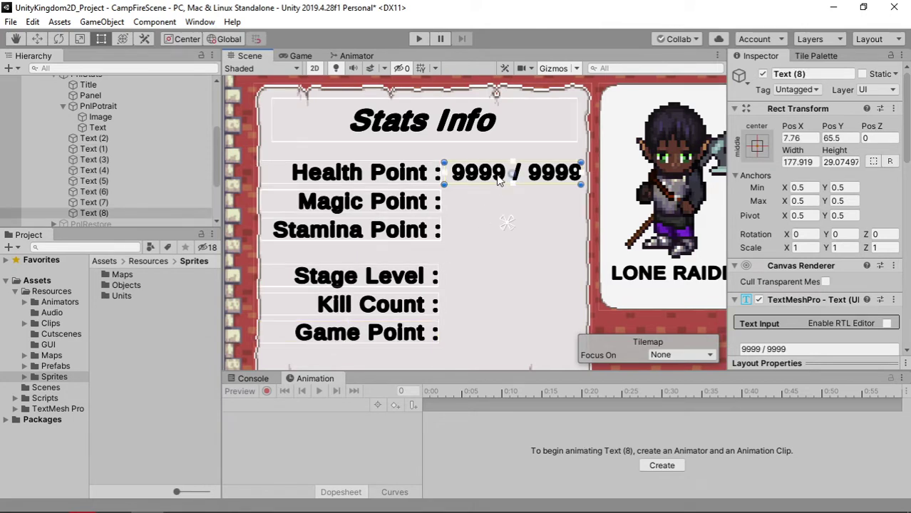
key("w")
left_click_drag(535, 182, 531, 190)
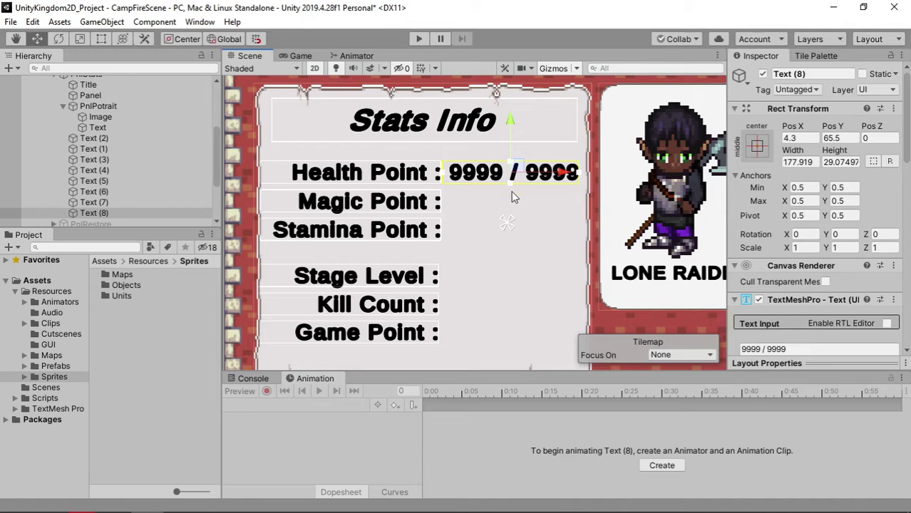
scroll(777, 270, "down", 3)
scroll(826, 329, "down", 3)
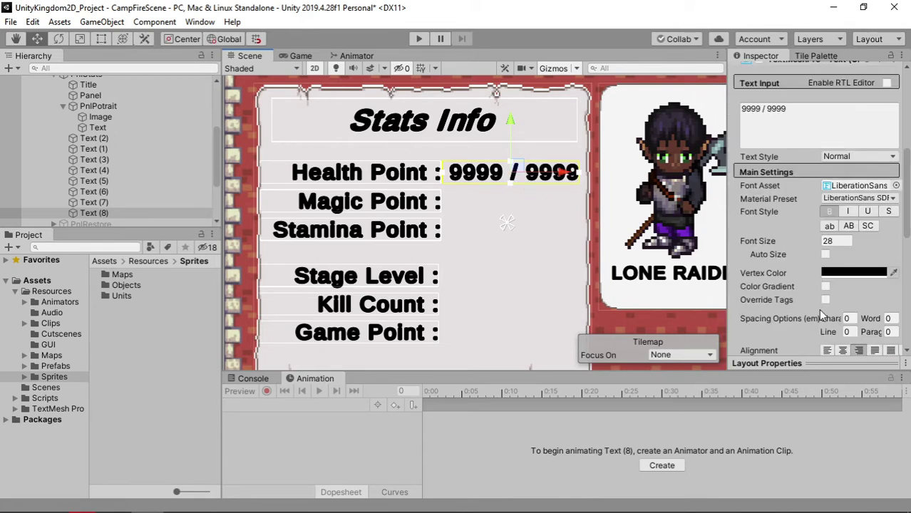
scroll(827, 330, "down", 3)
left_click(827, 231)
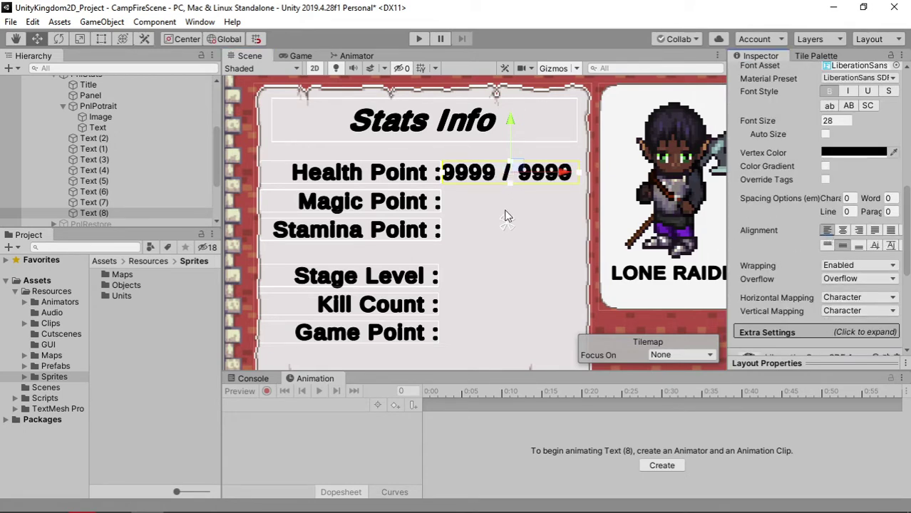
left_click(579, 174)
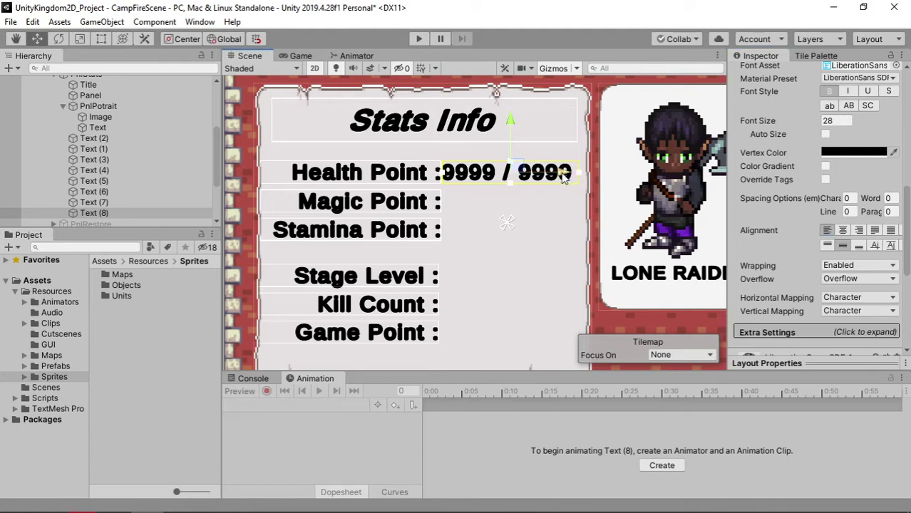
left_click_drag(564, 176, 568, 178)
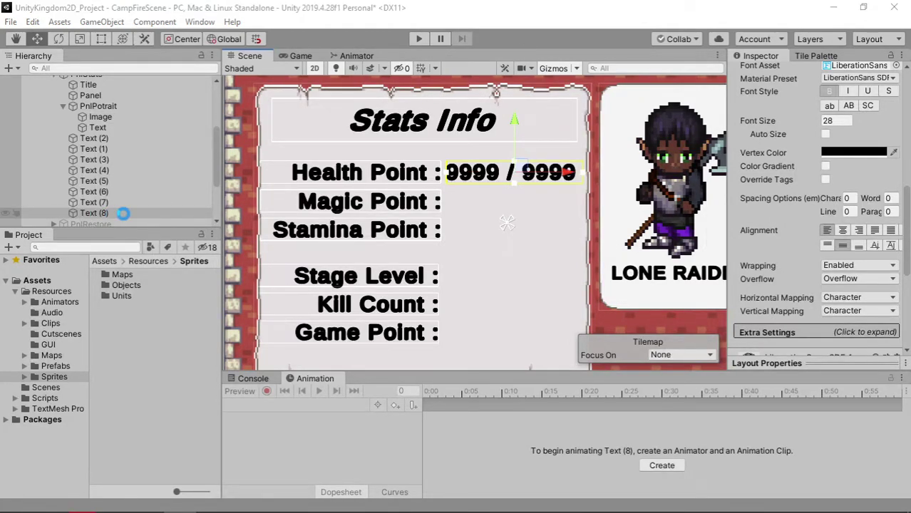
- Rename the Text (8) value object to TxtHp
left_click(117, 214)
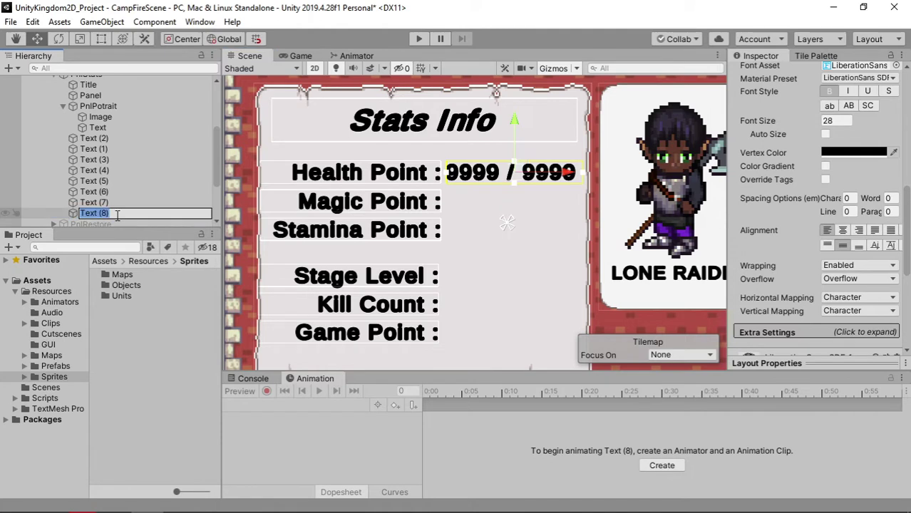
type("x")
type("Tx")
key("Return")
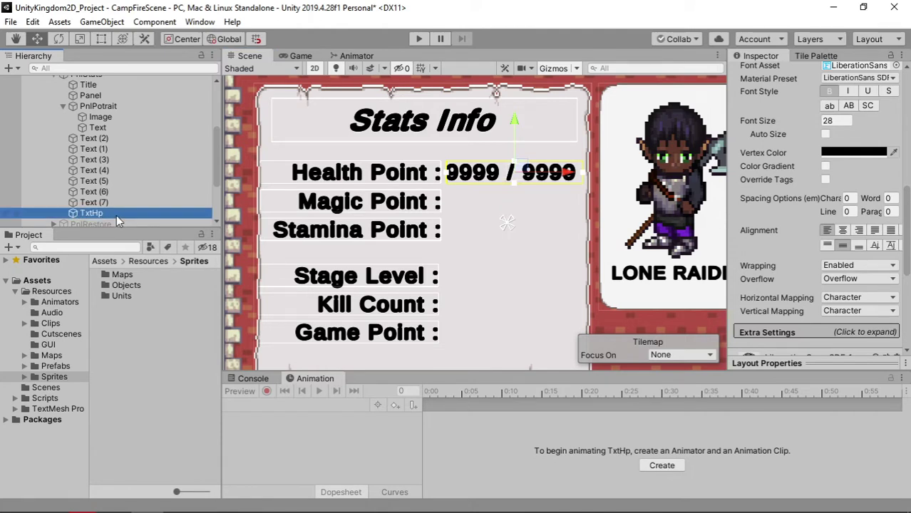
scroll(117, 207, "down", 3)
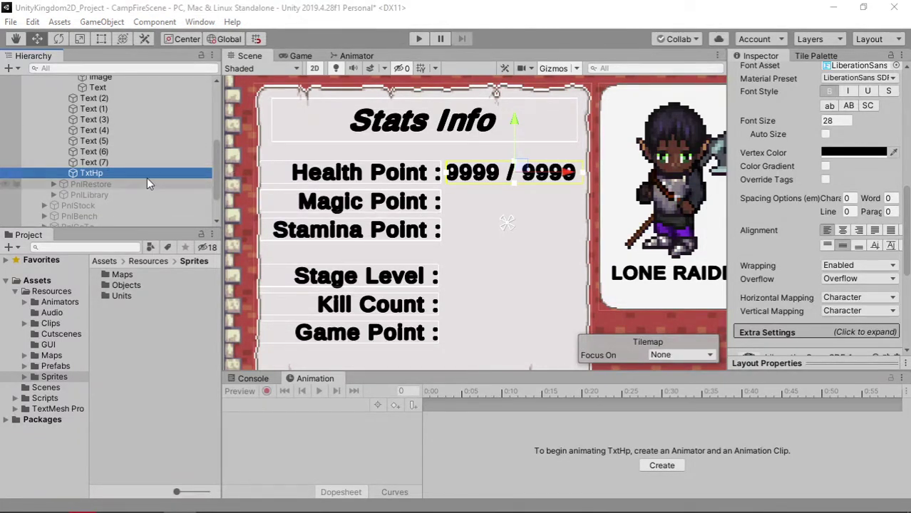
- Duplicate TxtHp twice and move the copies onto the Magic Point and Stamina Point rows
key("ctrl+d")
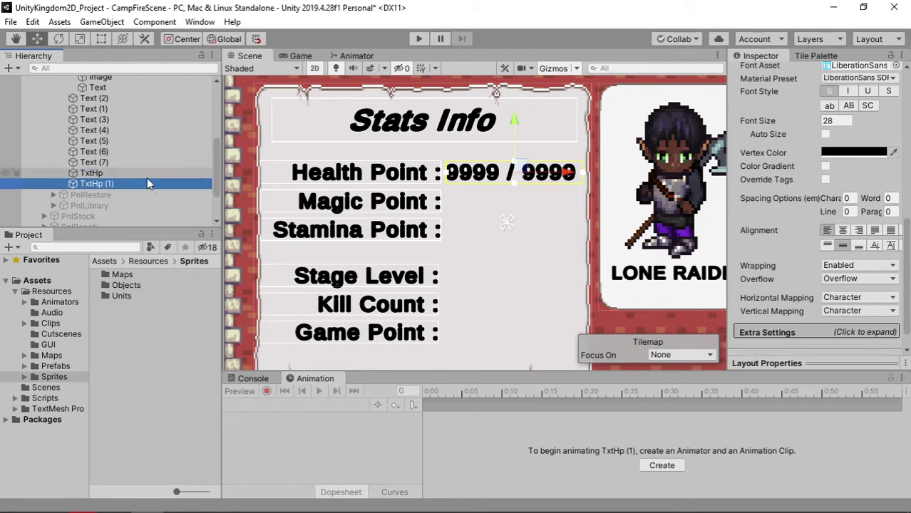
key("ctrl+d")
left_click(142, 186)
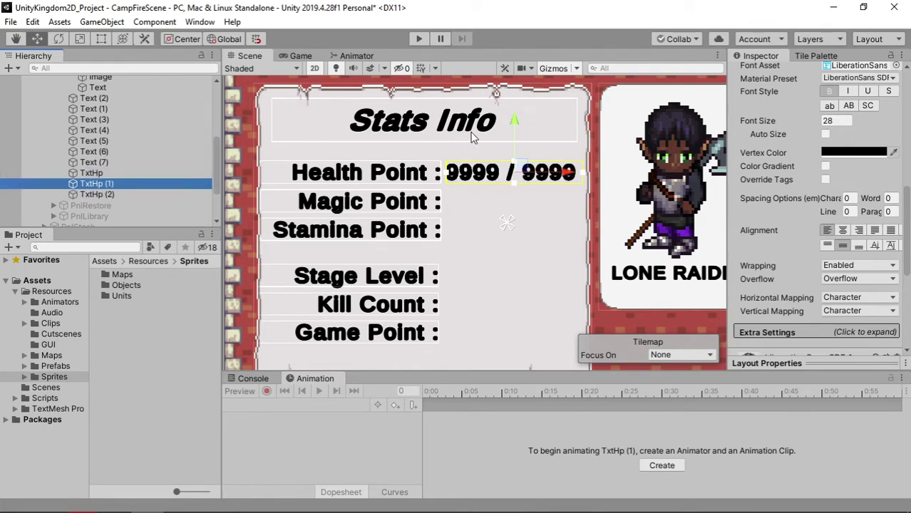
left_click_drag(517, 127, 520, 152)
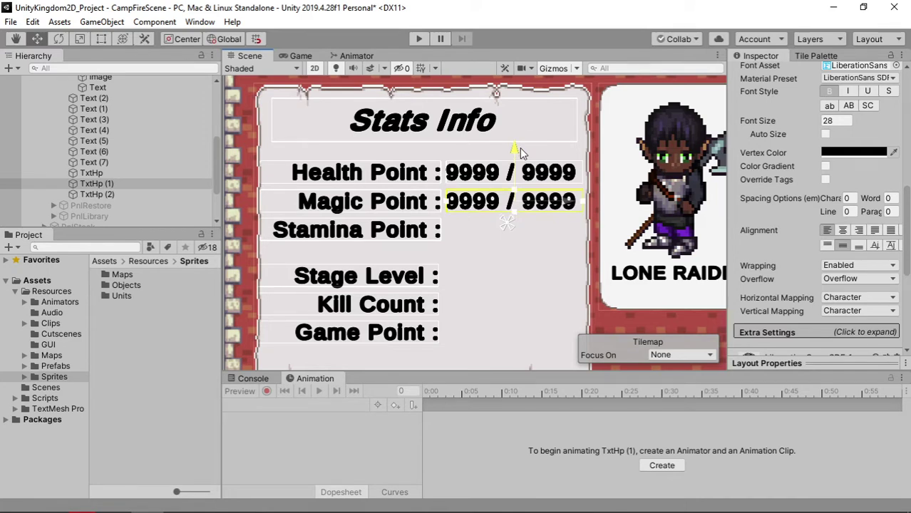
left_click(173, 191)
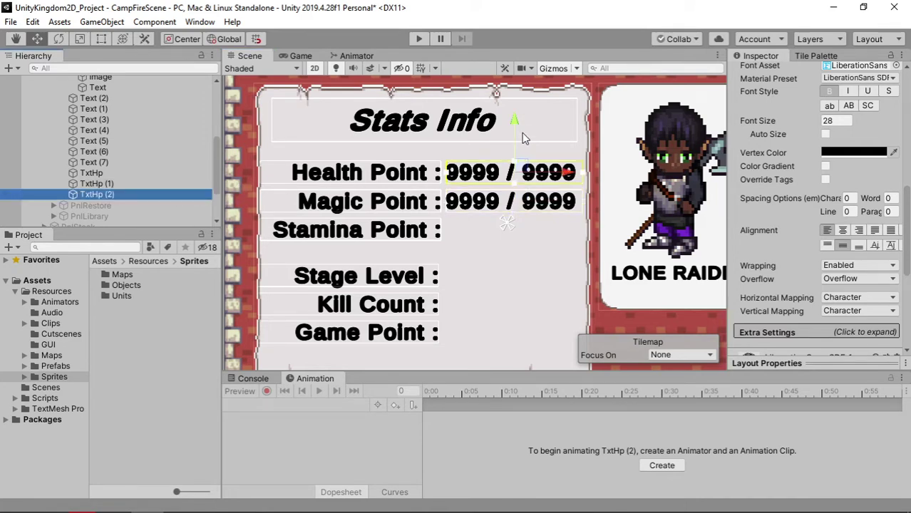
left_click_drag(517, 135, 512, 182)
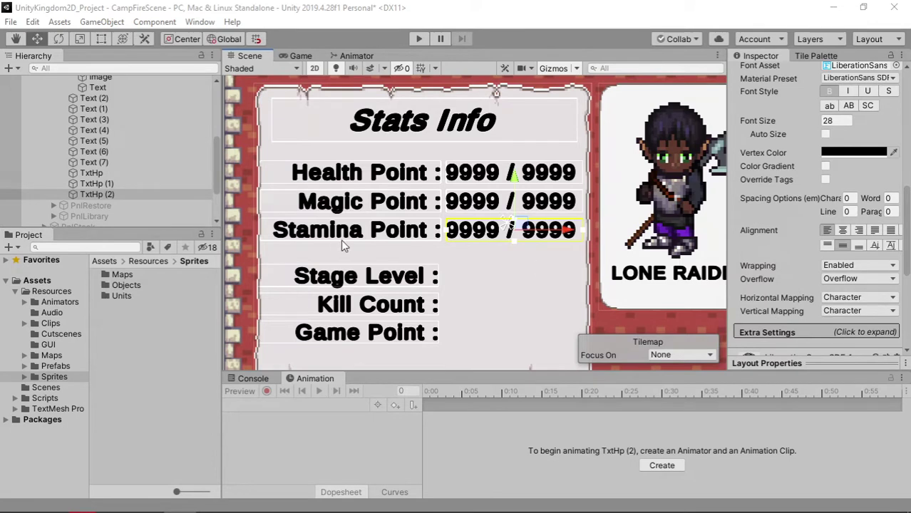
- Rename the two copies TxtMp and TxtSp
left_click(92, 184)
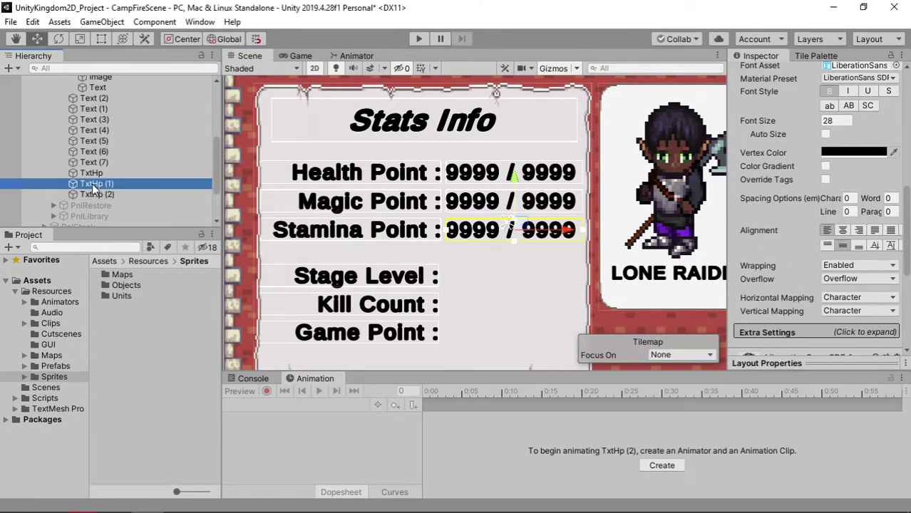
left_click(92, 184)
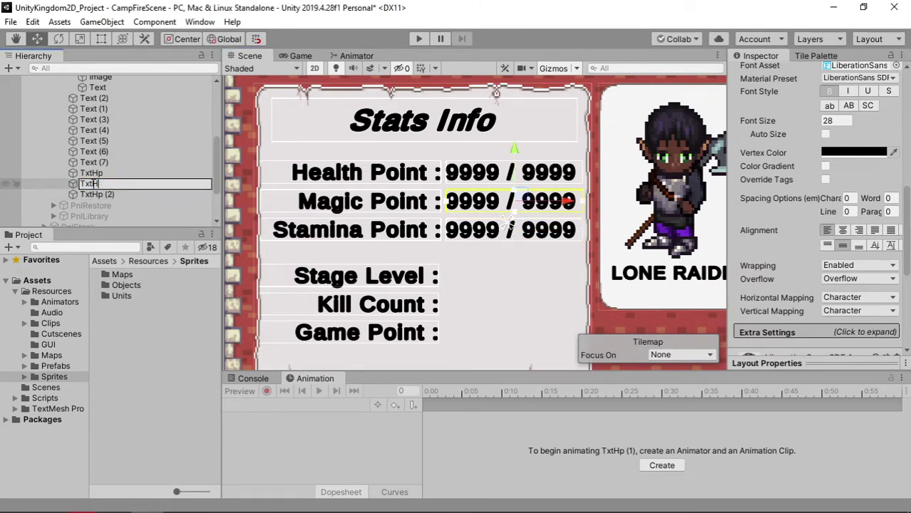
type("Mp")
key("Return")
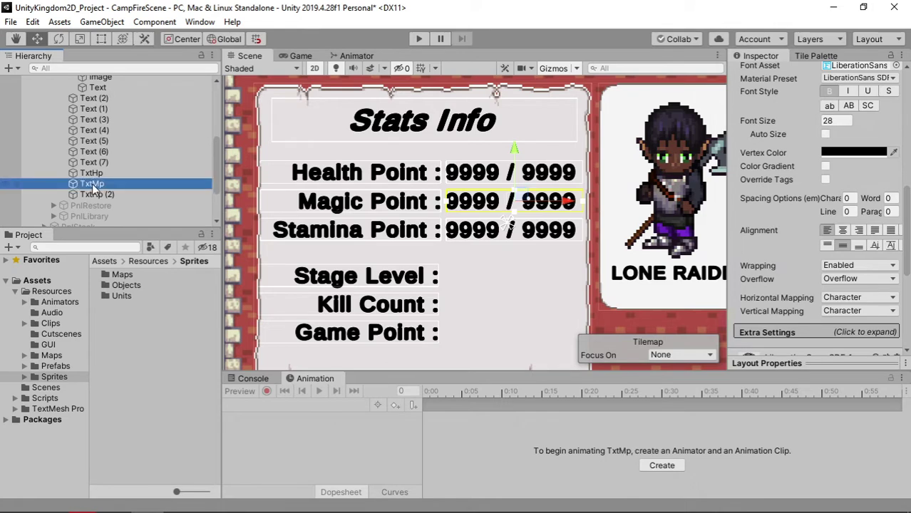
key("Down")
key("F2")
key("shift+Left")
key("shift+Left")
key("shift+Left")
key("shift+Left")
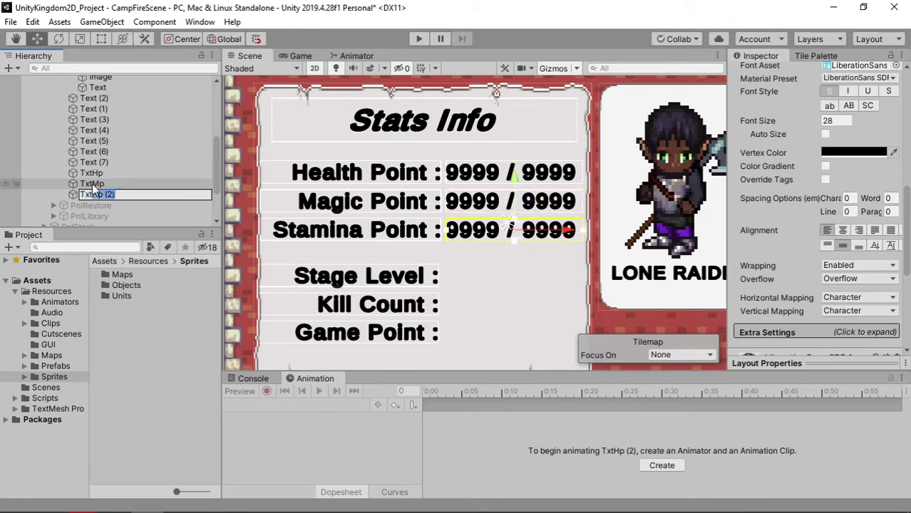
key("shift+Left")
key("shift+Left")
type("Sp")
key("Return")
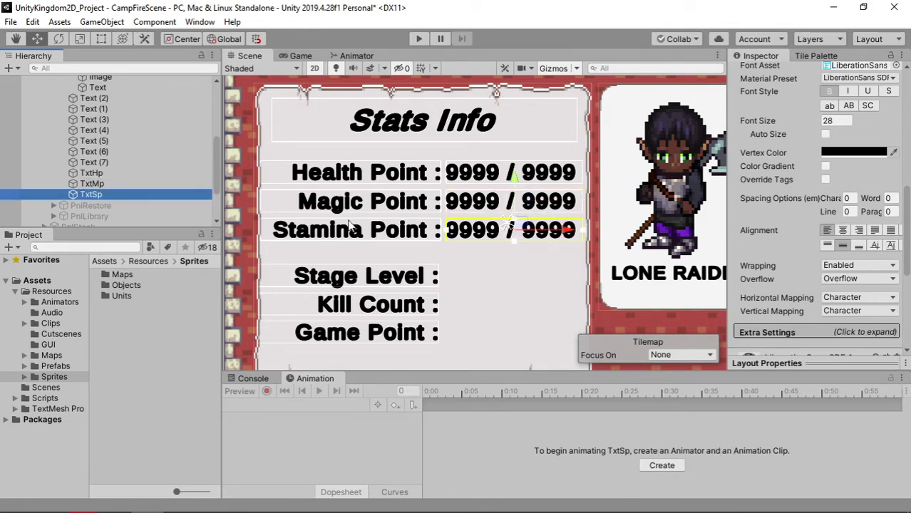
- Edit the TxtMp and TxtSp Text Input together to read 999 / 999
left_click(126, 183, "ctrl")
scroll(826, 231, "down", 3)
scroll(826, 231, "down", 2)
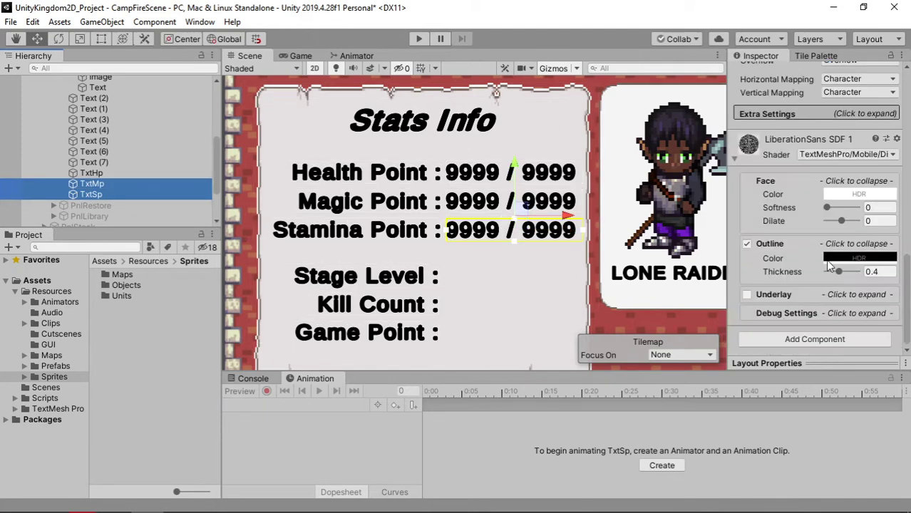
scroll(806, 264, "up", 10)
scroll(789, 284, "up", 3)
scroll(789, 285, "down", 3)
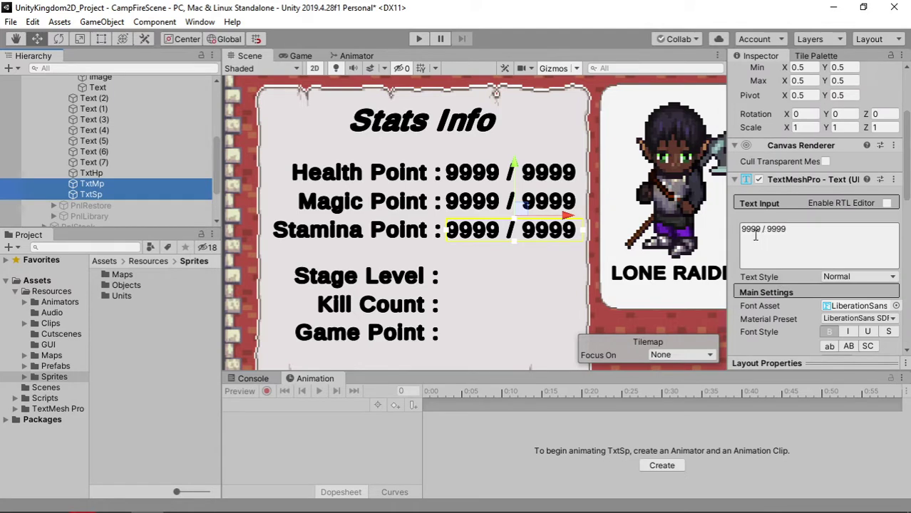
left_click(774, 243)
key("Home")
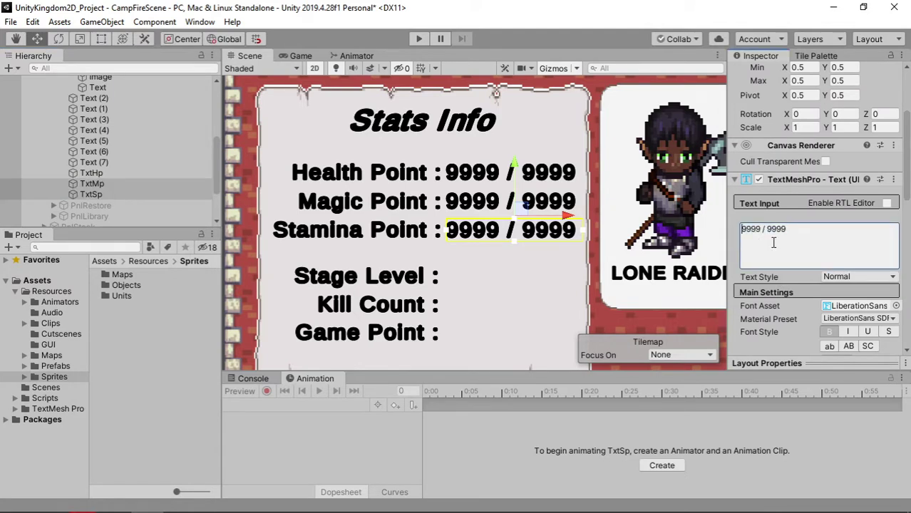
key("Delete")
key("Delete")
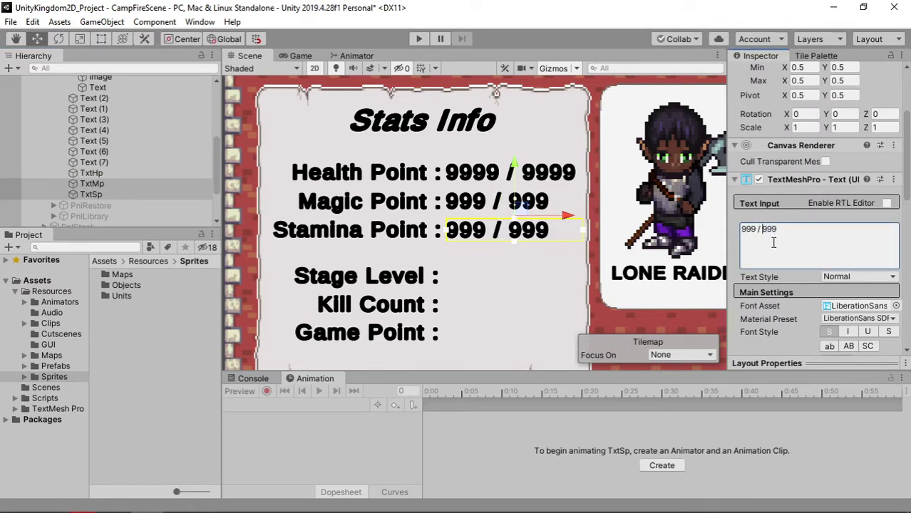
- Duplicate TxtSp and move the copy down onto the Stage Level row
left_click(469, 278)
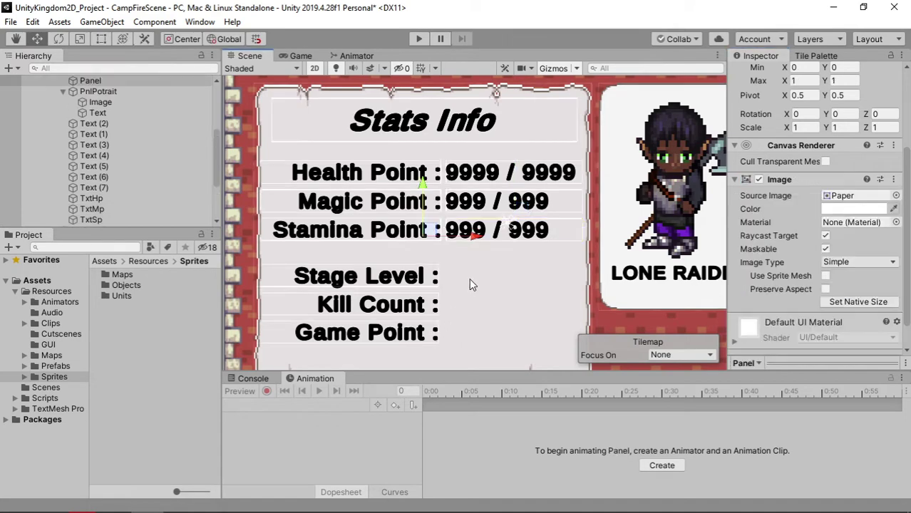
left_click(150, 221)
scroll(475, 277, "down", 1)
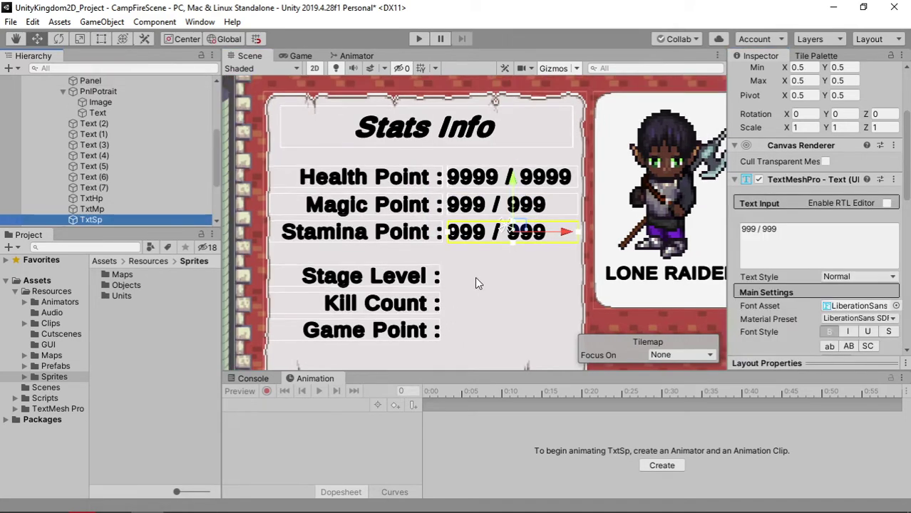
scroll(475, 277, "down", 1)
middle_click_drag(475, 277, 457, 245)
scroll(457, 245, "up", 1)
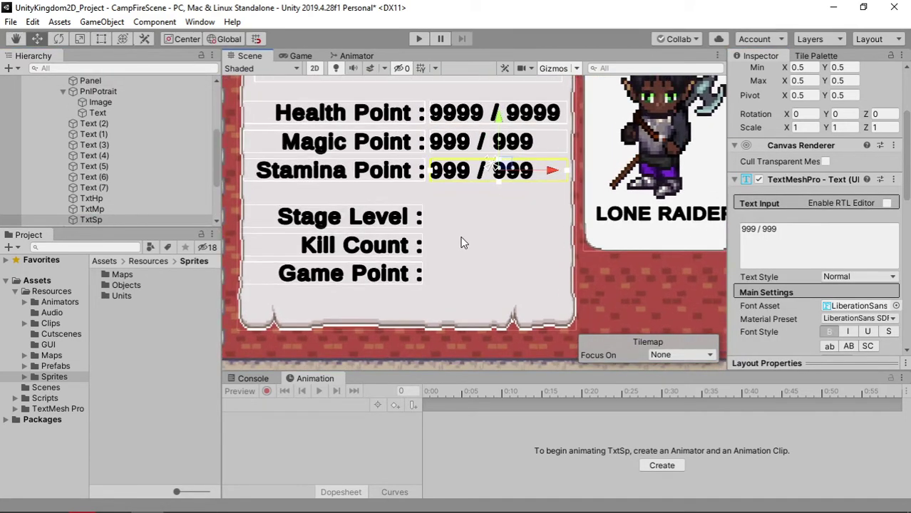
left_click(93, 222)
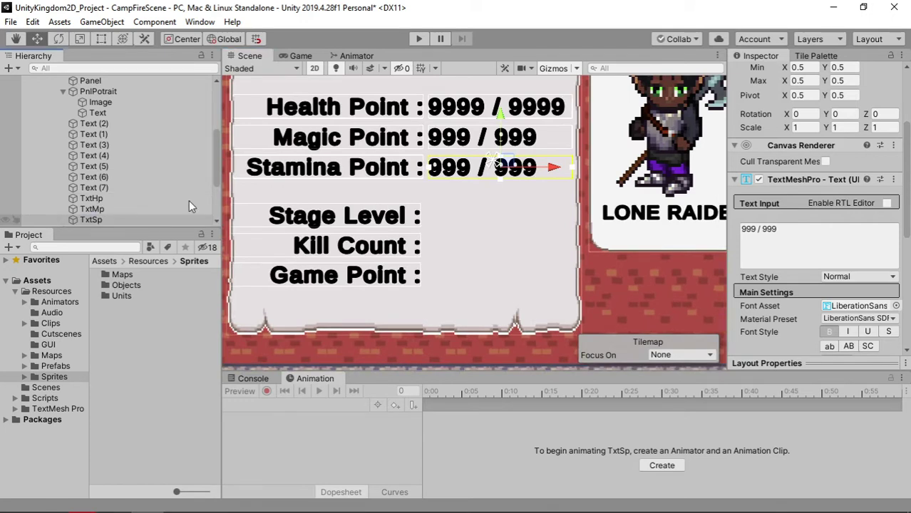
key("ctrl+d")
left_click_drag(501, 114, 499, 164)
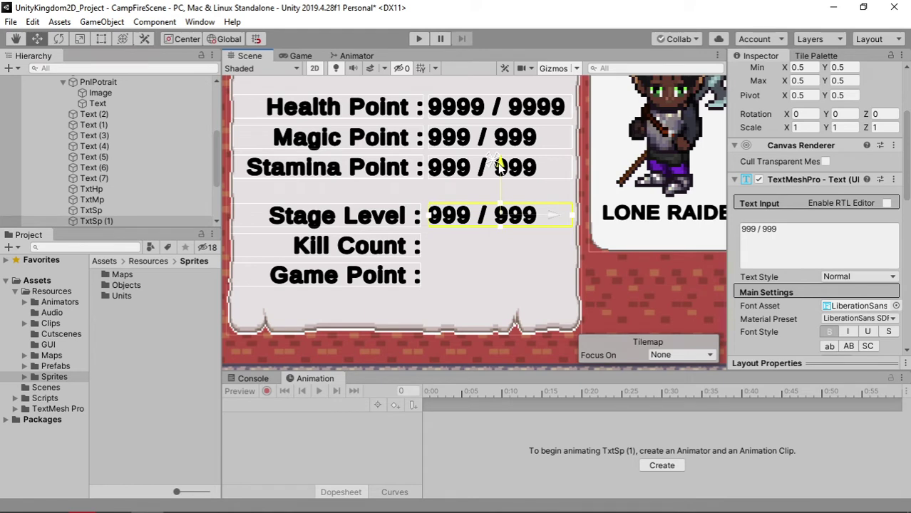
- Add aligned value copies for the Kill Count and Game Point rows
key("ctrl+d")
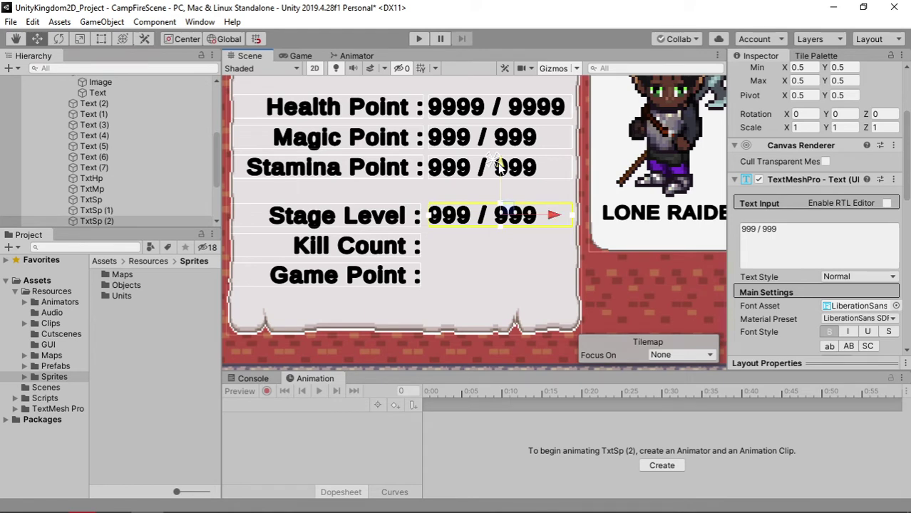
left_click_drag(499, 166, 499, 198)
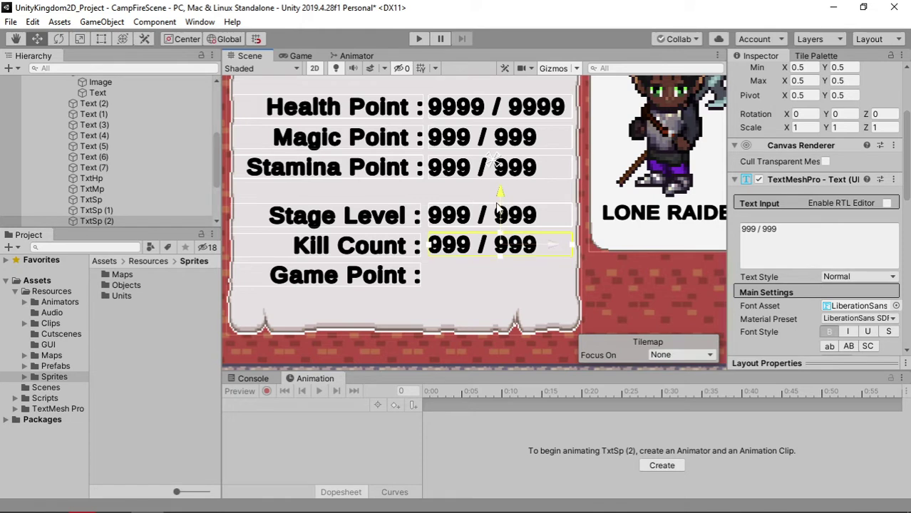
left_click_drag(506, 242, 506, 244)
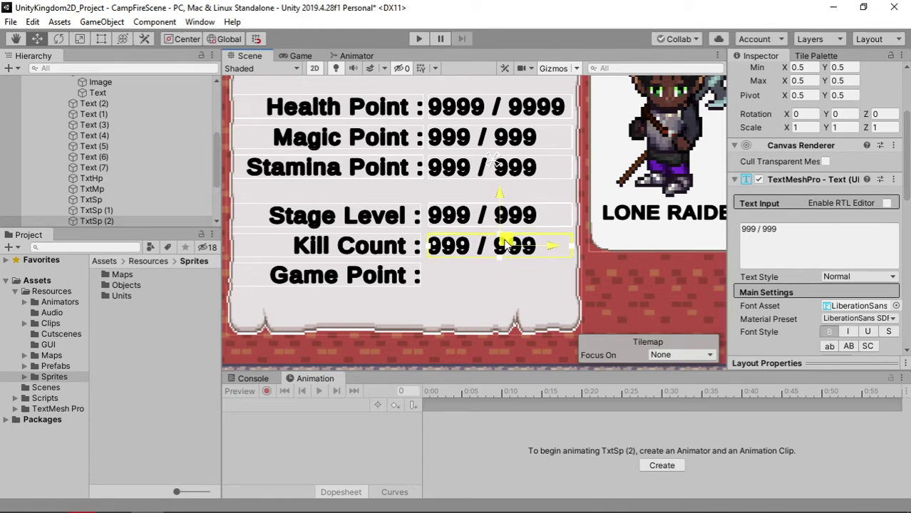
key("ctrl+d")
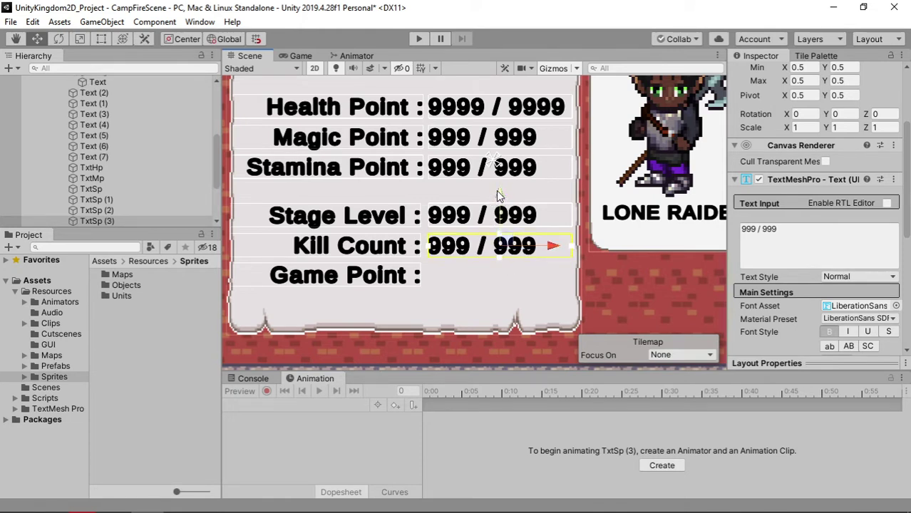
left_click_drag(499, 246, 499, 276)
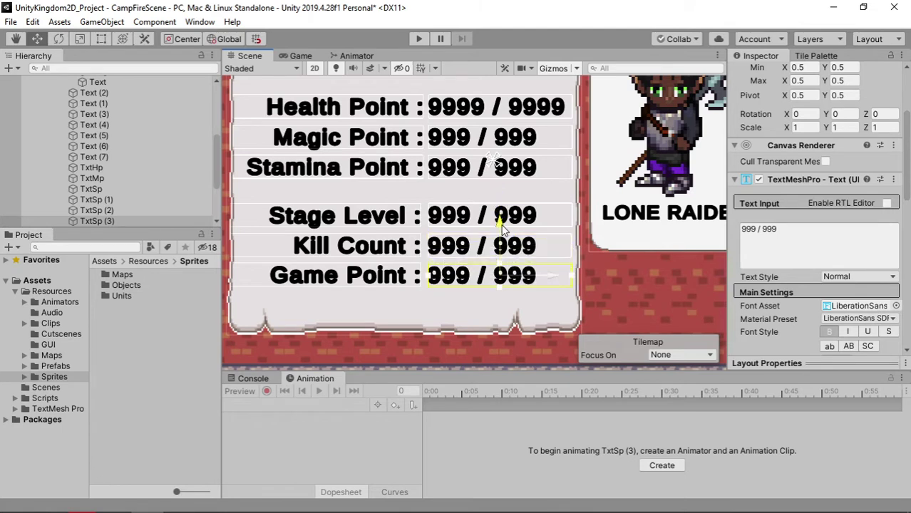
left_click_drag(501, 225, 502, 235)
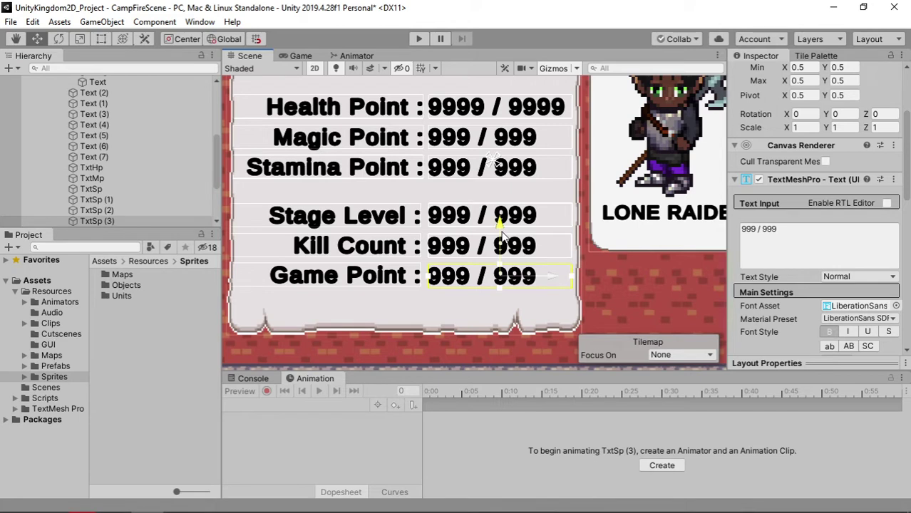
left_click_drag(795, 264, 745, 235)
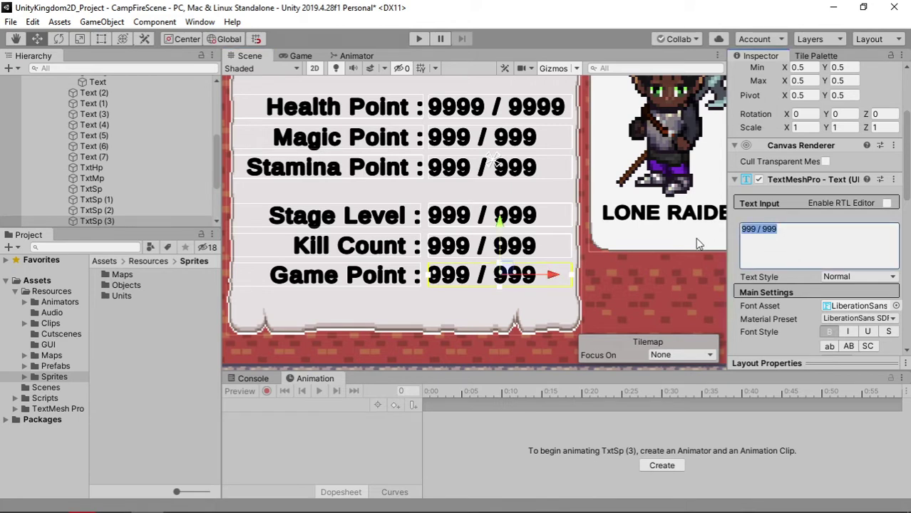
- Set the Game Point value to 0 Pts and rename its object TxtGp
type("0")
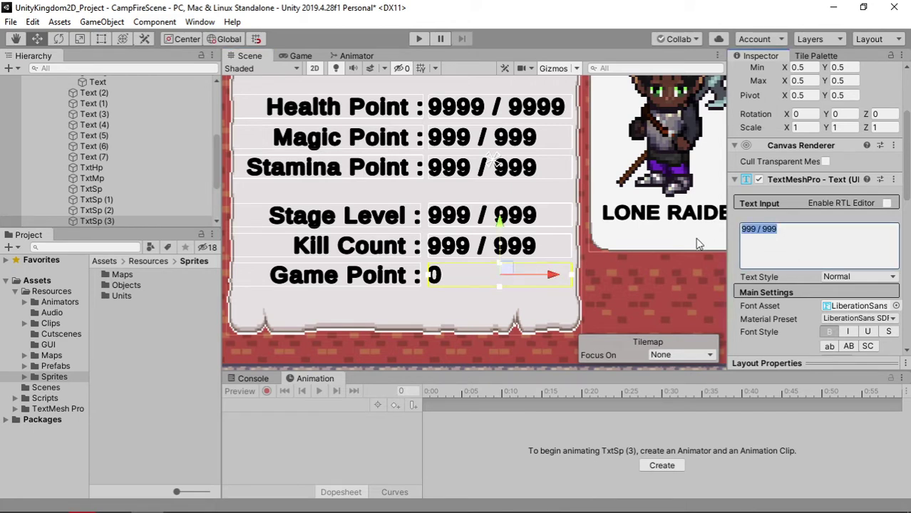
type(" Pts")
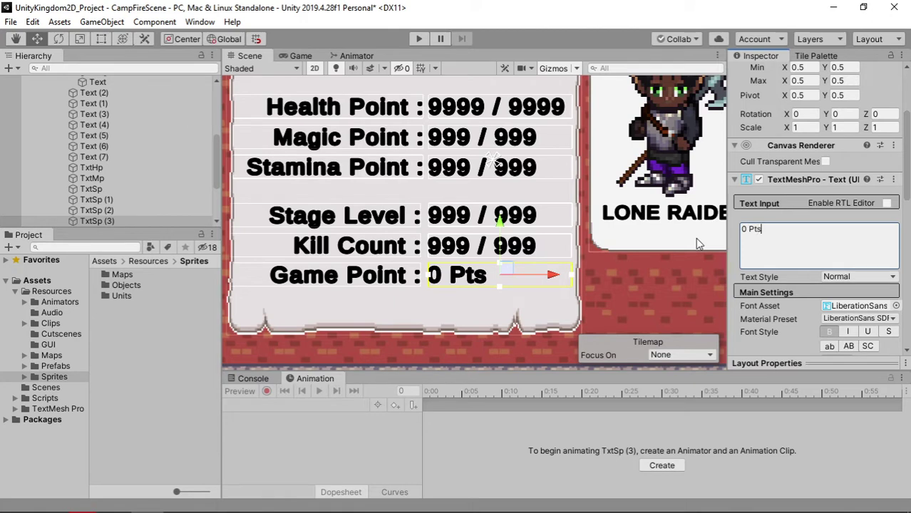
left_click(95, 222)
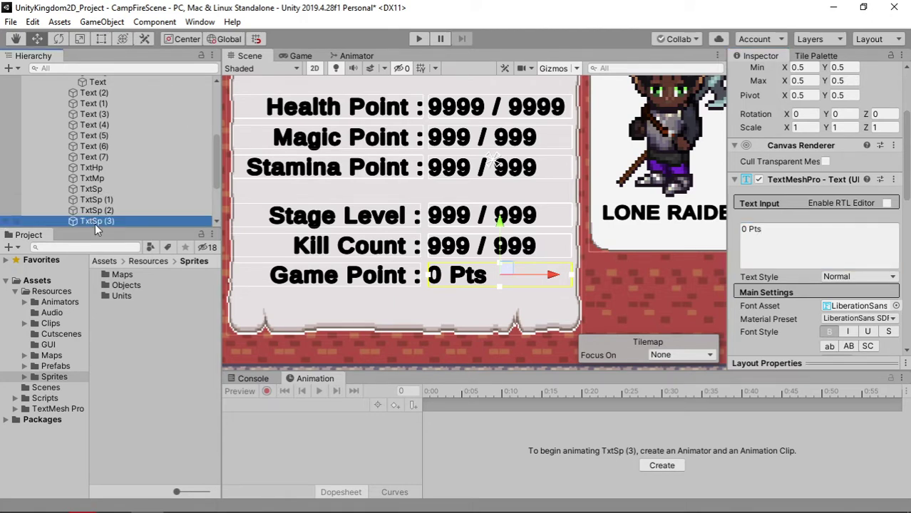
key("End")
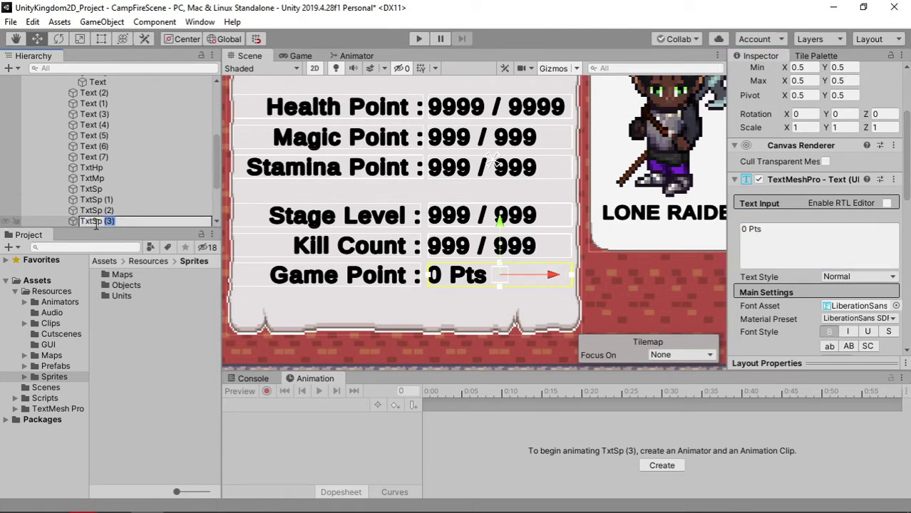
key("shift+Left")
key("shift+Left")
key("shift+Left")
type("Gp")
key("Return")
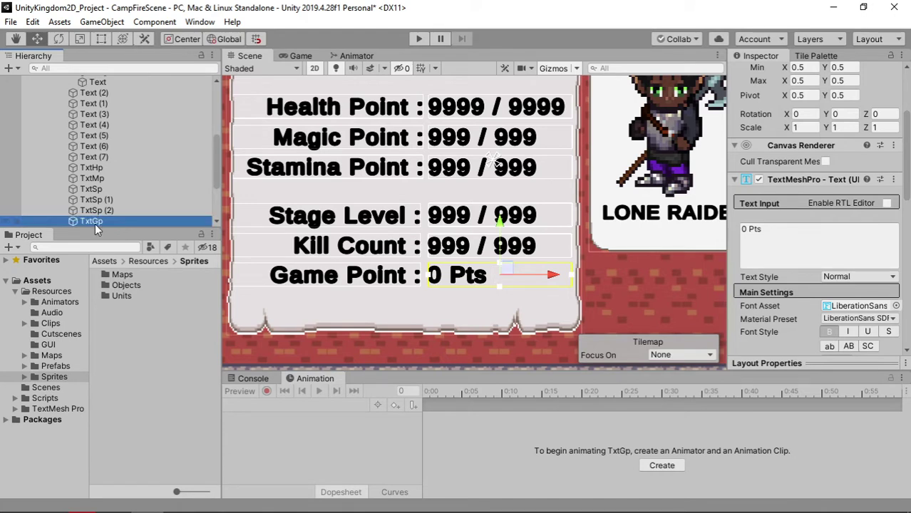
- Rename the Kill Count and Stage Level value objects TxtKill and TxtStage
key("Up")
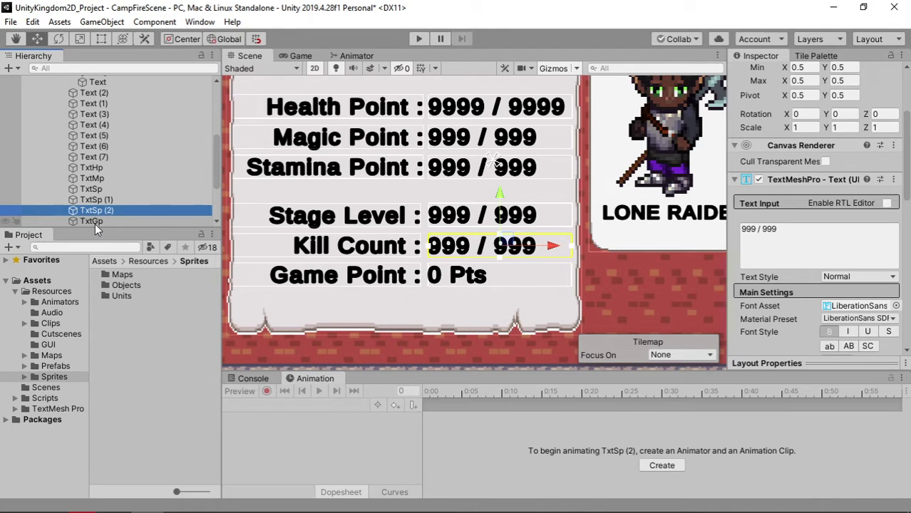
key("F2")
key("End")
key("shift+Left")
key("shift+Left")
key("shift+Left")
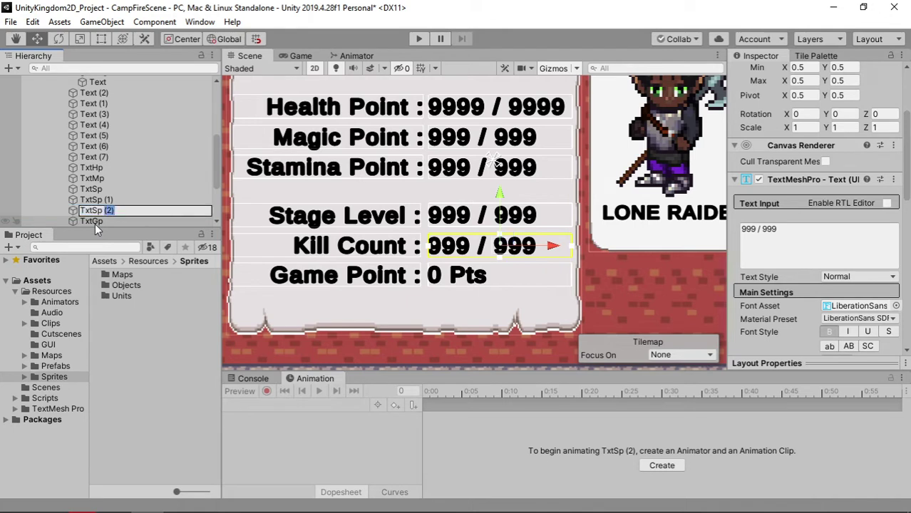
type("Kill")
key("Return")
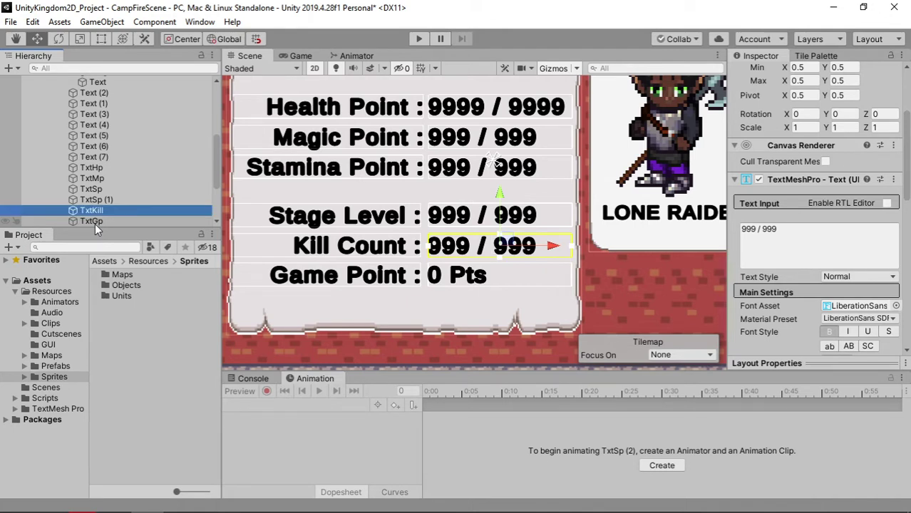
key("Up")
key("F2")
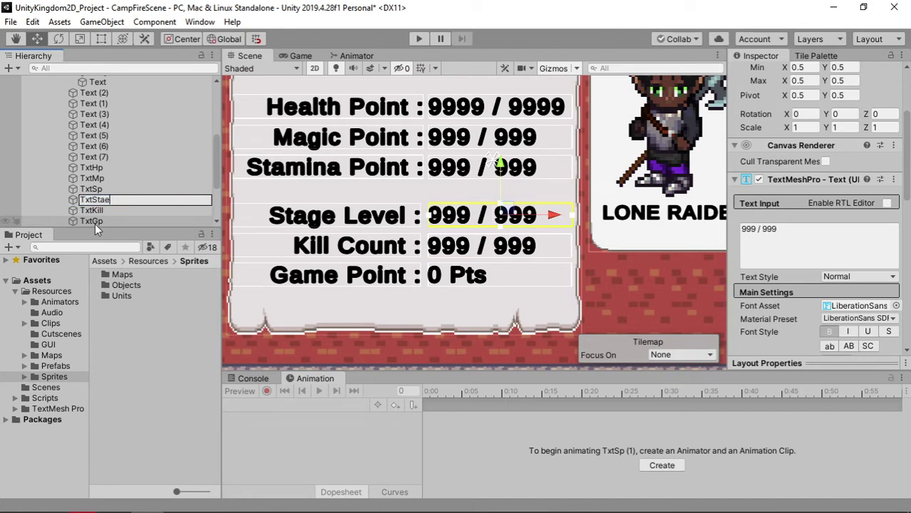
type("e")
key("Return")
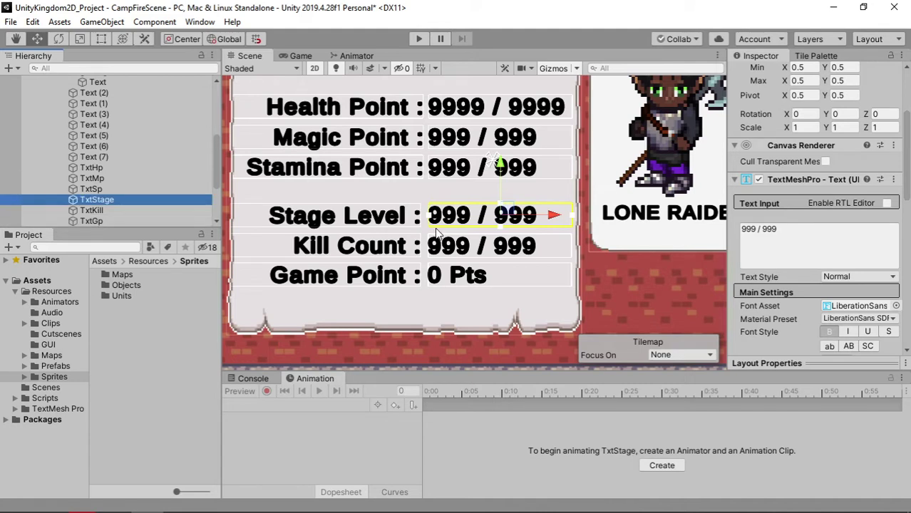
- Change the Stage Level value text to Demo
left_click(792, 232)
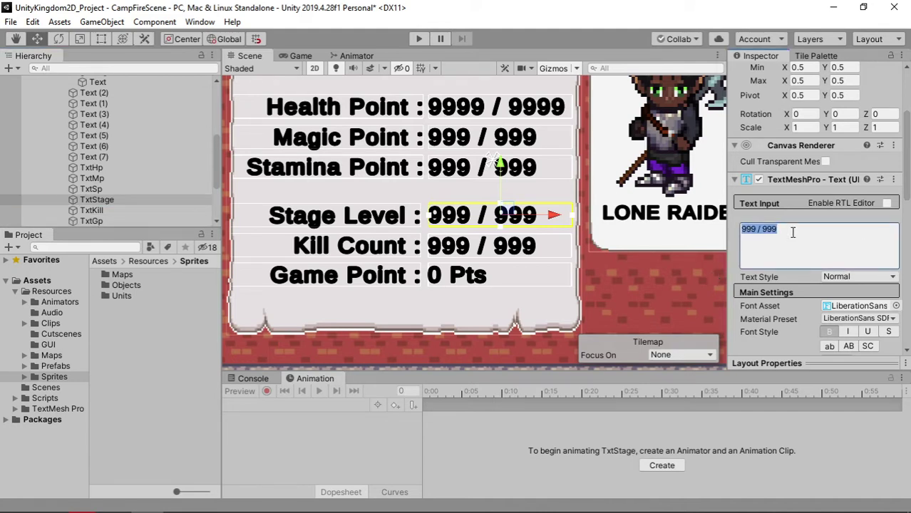
type("Dem")
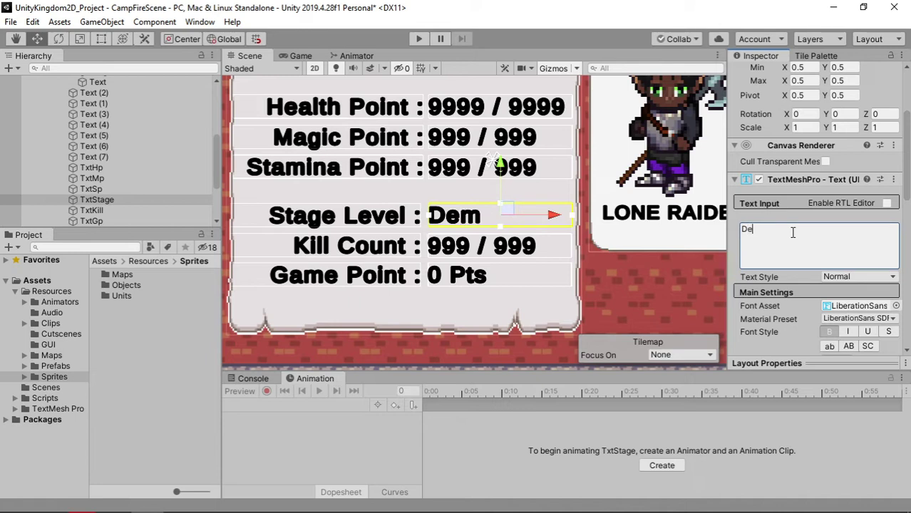
type("o")
key("ctrl+a")
type("Unfair")
key("BackSpace")
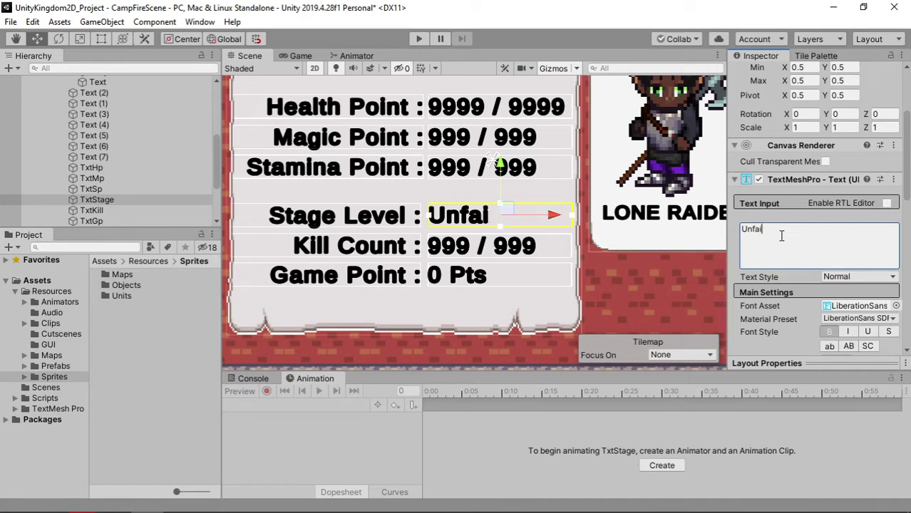
key("BackSpace")
key("BackSpace")
key("BackSpace")
key("BackSpace")
key("BackSpace")
type("Demi")
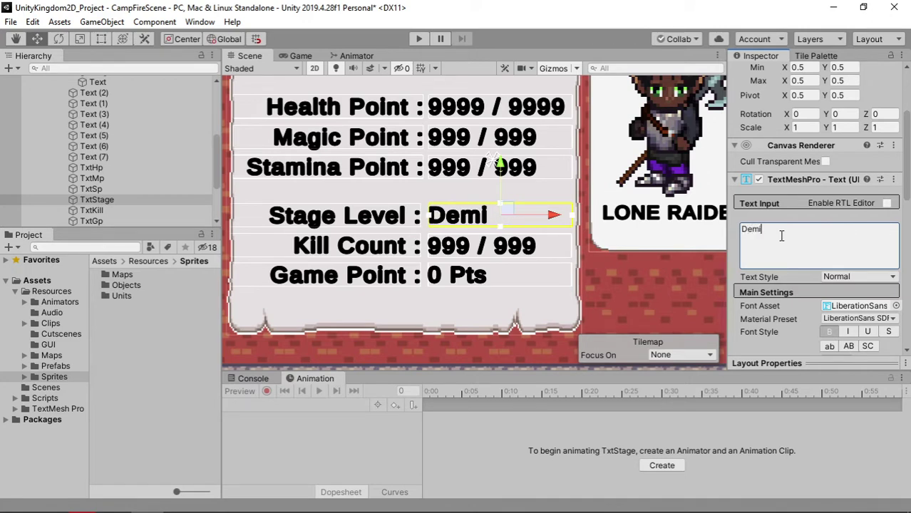
key("BackSpace")
type("o")
- Change the Kill Count value text to 0 Pts
left_click(120, 210)
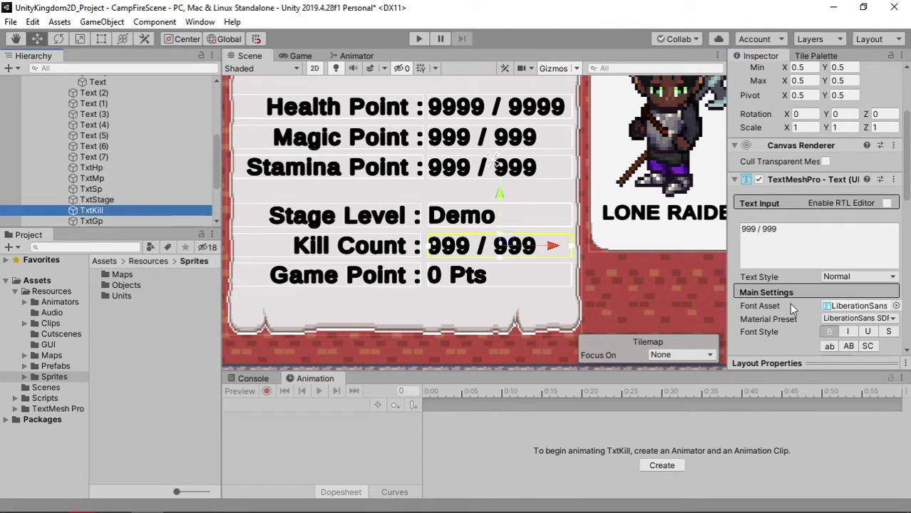
left_click(809, 228)
type("0")
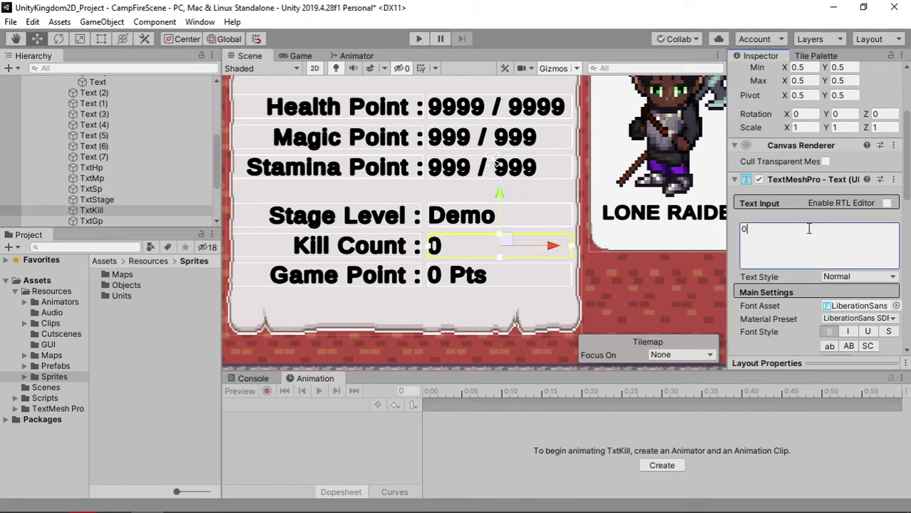
type(" Pts")
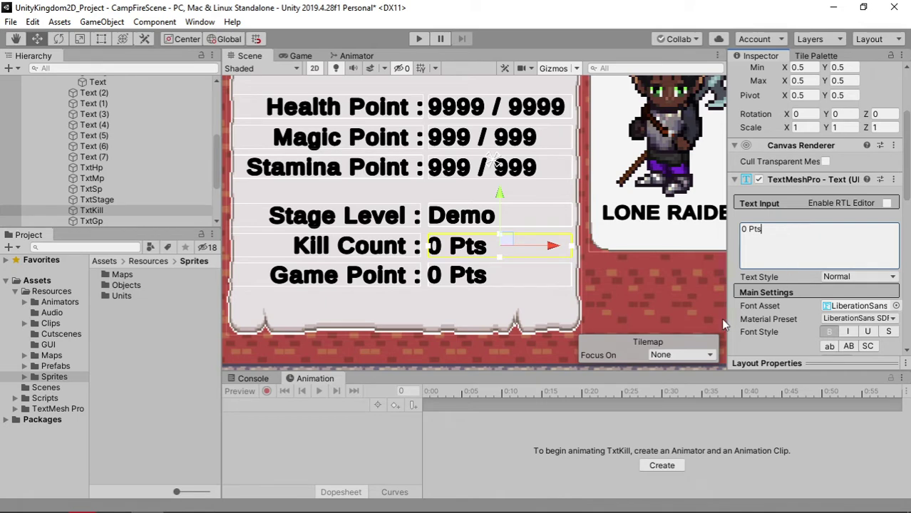
- Select the stats panel and save the scene
left_click(558, 316)
scroll(559, 292, "down", 3)
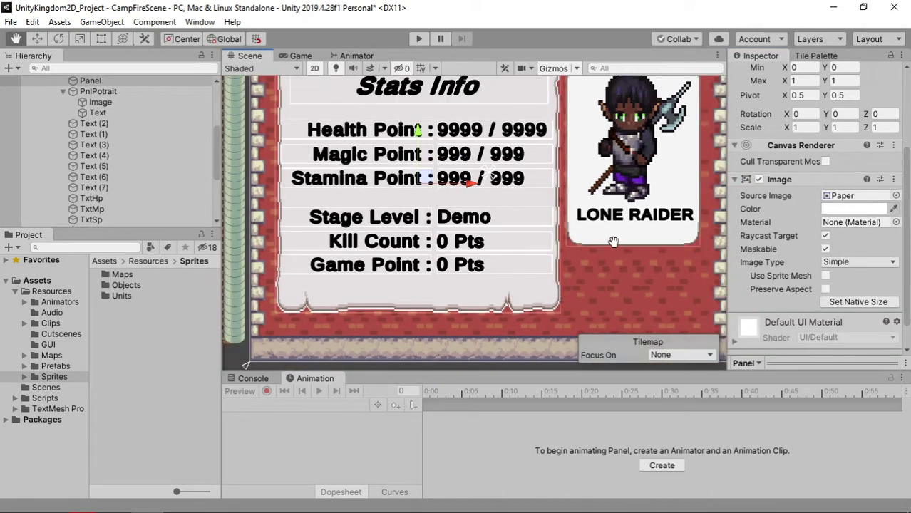
middle_click_drag(609, 246, 582, 281)
left_click(554, 307)
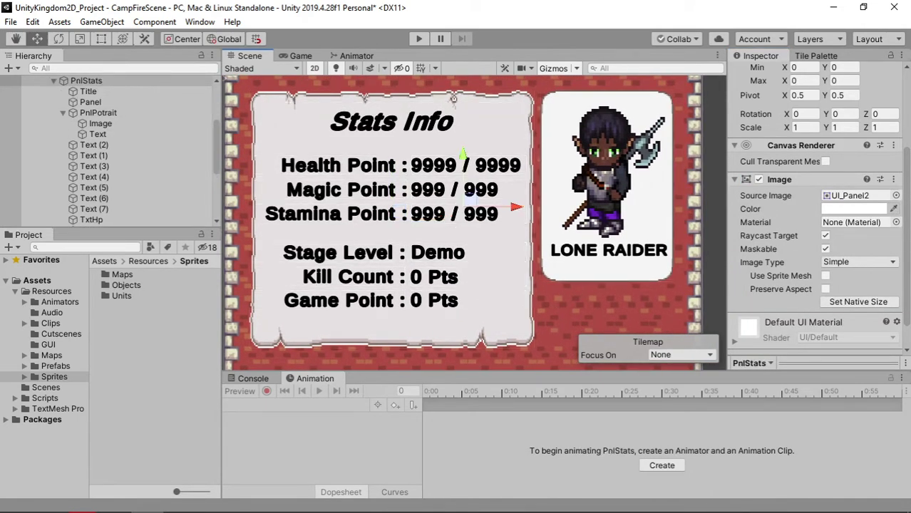
key("ctrl+s")
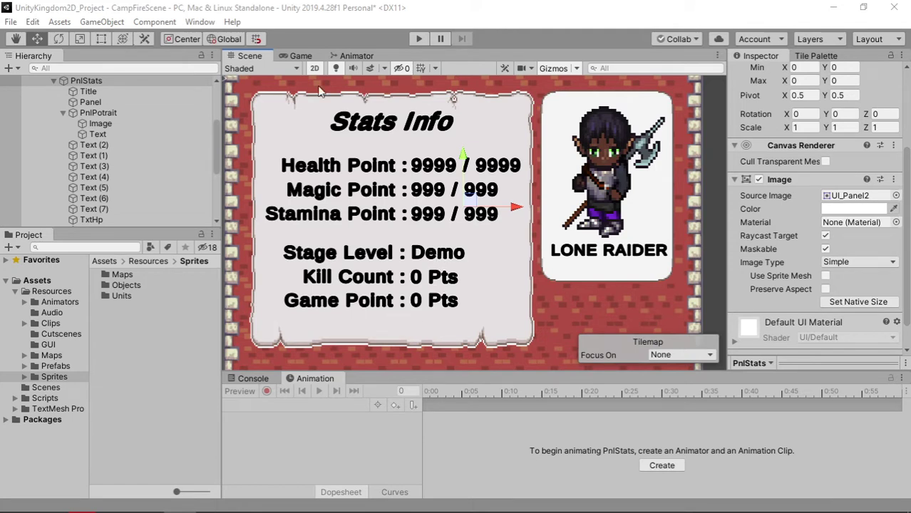
- Give the CHARACTER title the outlined LiberationSans SDF material preset
left_click(299, 56)
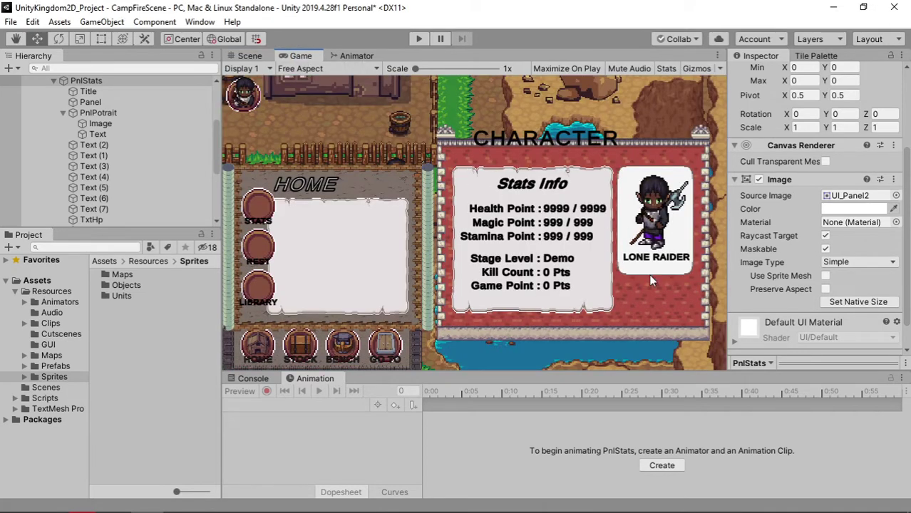
left_click(251, 55)
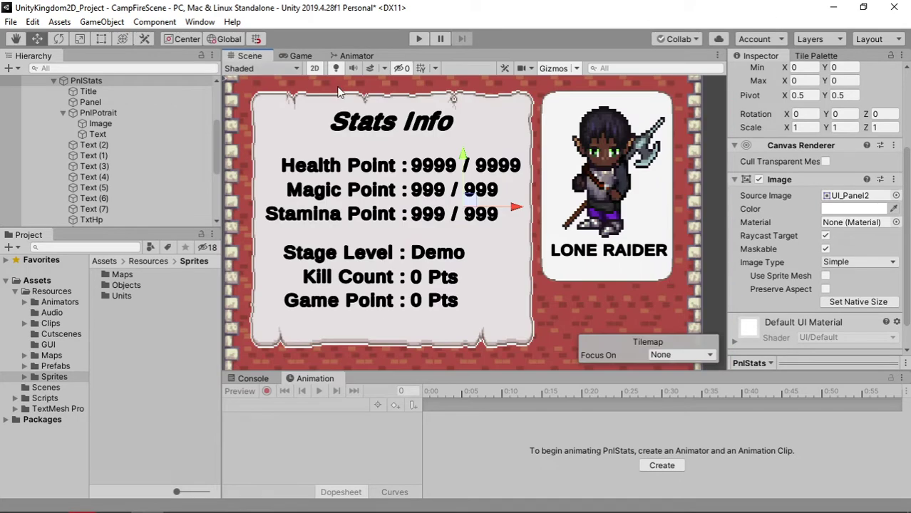
scroll(435, 136, "down", 2)
middle_click_drag(436, 125, 428, 164)
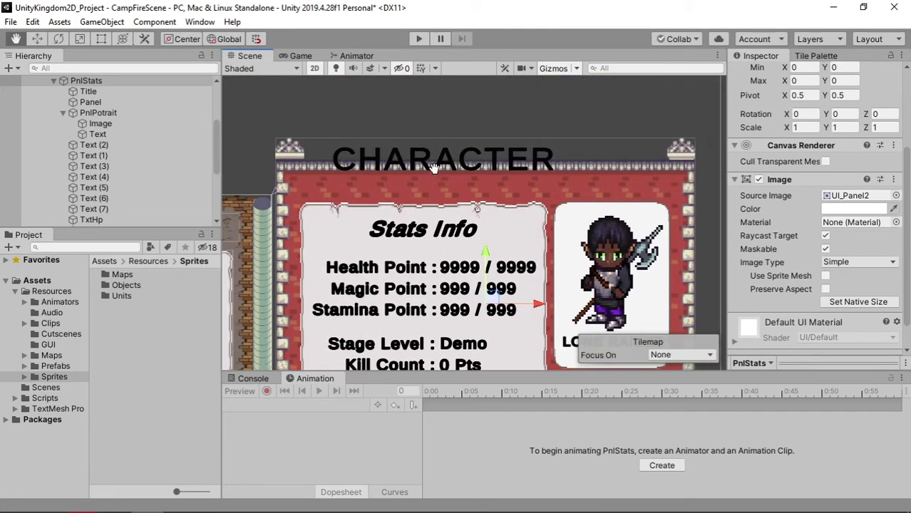
left_click(429, 164)
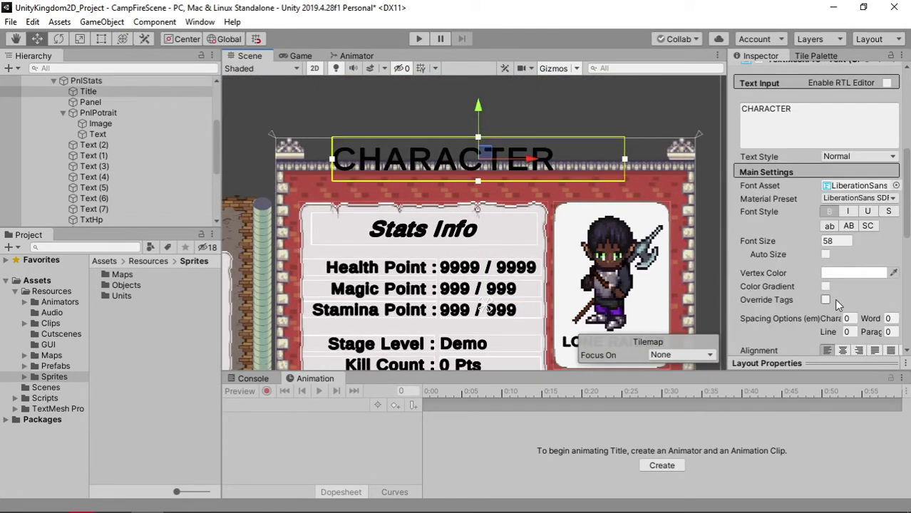
scroll(841, 228, "down", 3)
left_click(862, 198)
left_click(827, 257)
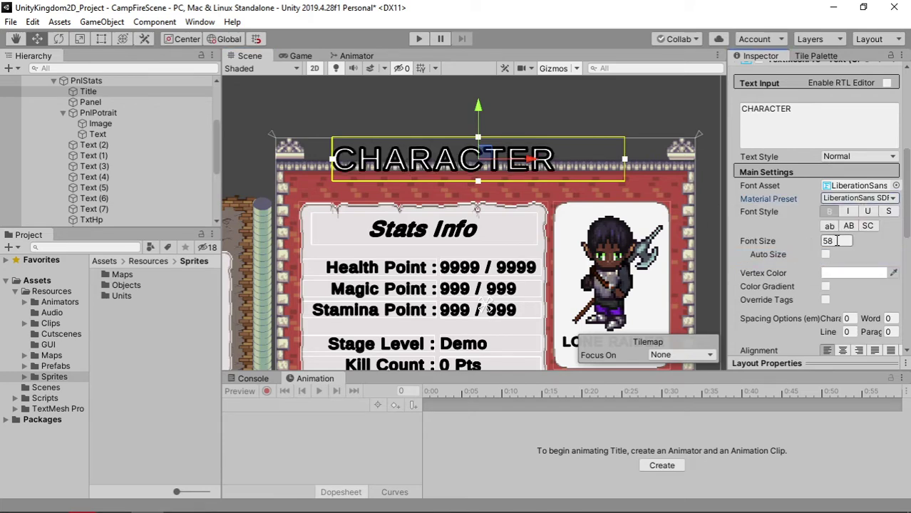
- Check the title's font size of 58 and preview the outlined title in the Game view
left_click(837, 241)
left_click(292, 58)
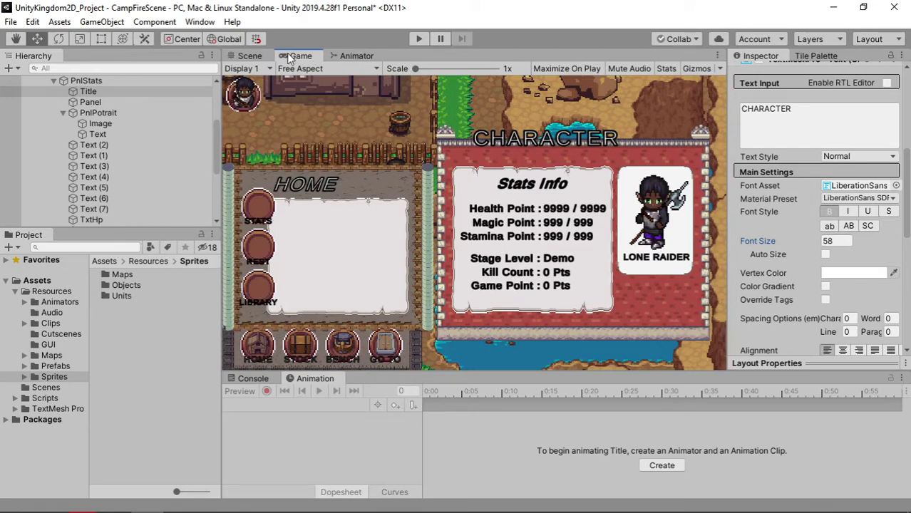
left_click(254, 58)
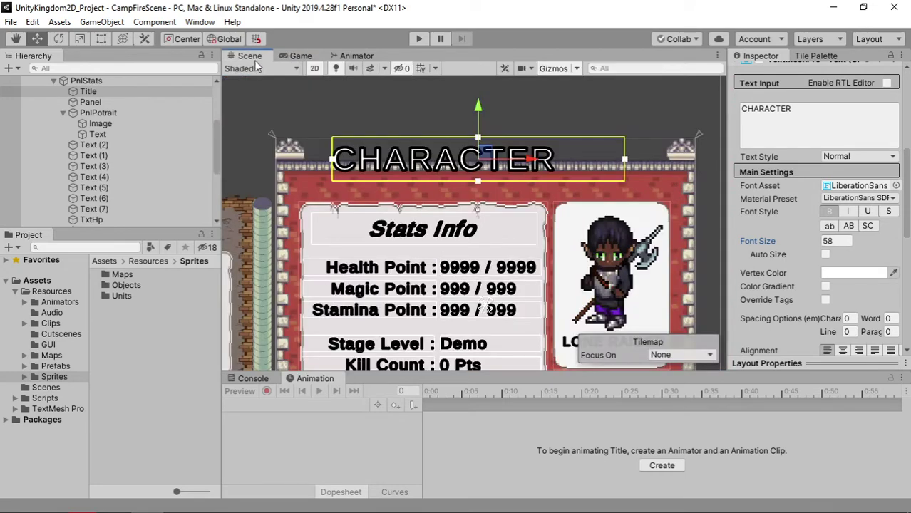
scroll(294, 204, "down", 3)
middle_click_drag(294, 203, 412, 166)
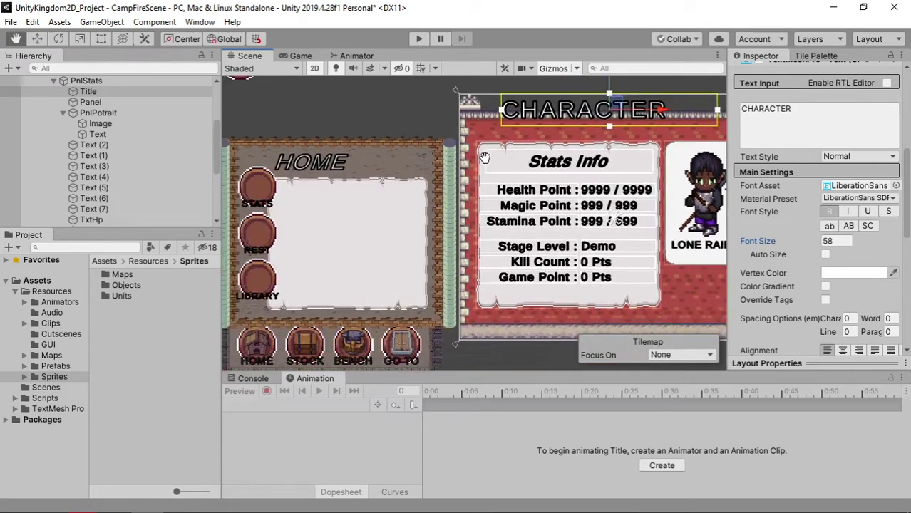
- Duplicate BtnStats and move the copy, BtnStats (1), under PnlStats
left_click(300, 186)
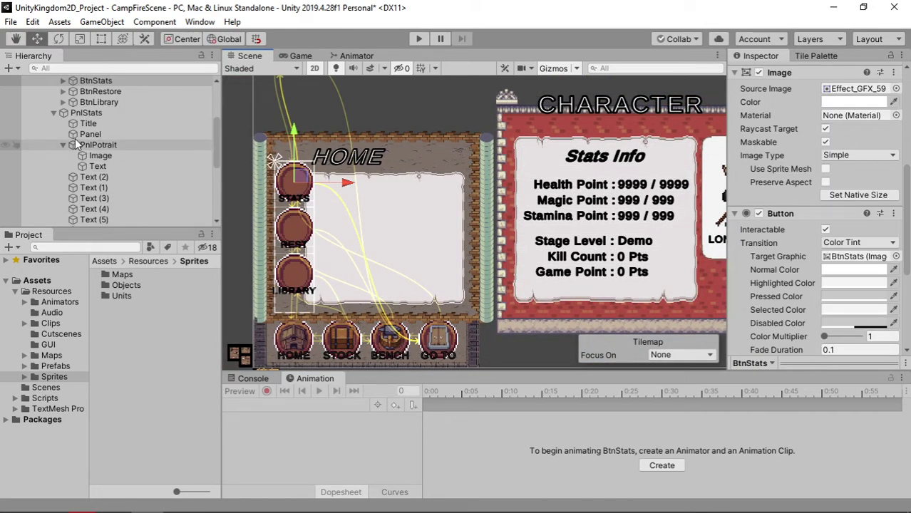
scroll(168, 152, "up", 2)
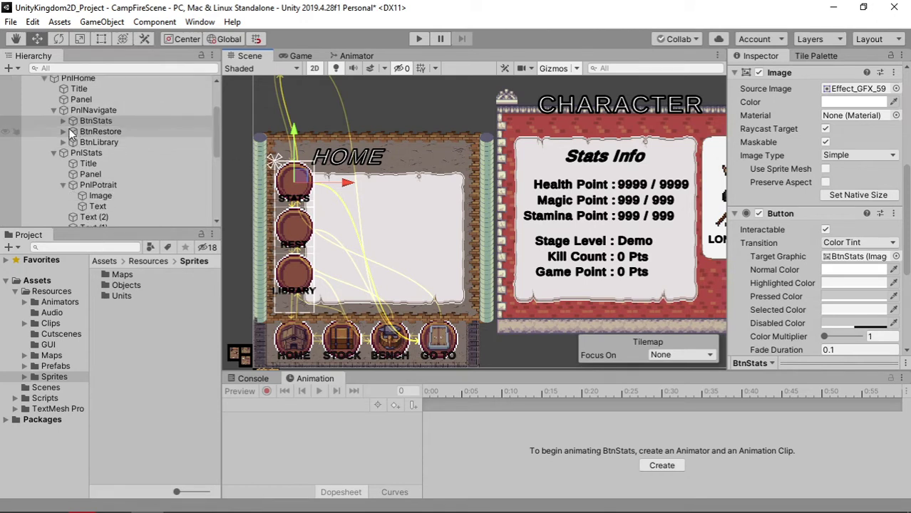
left_click(63, 121)
left_click(64, 122)
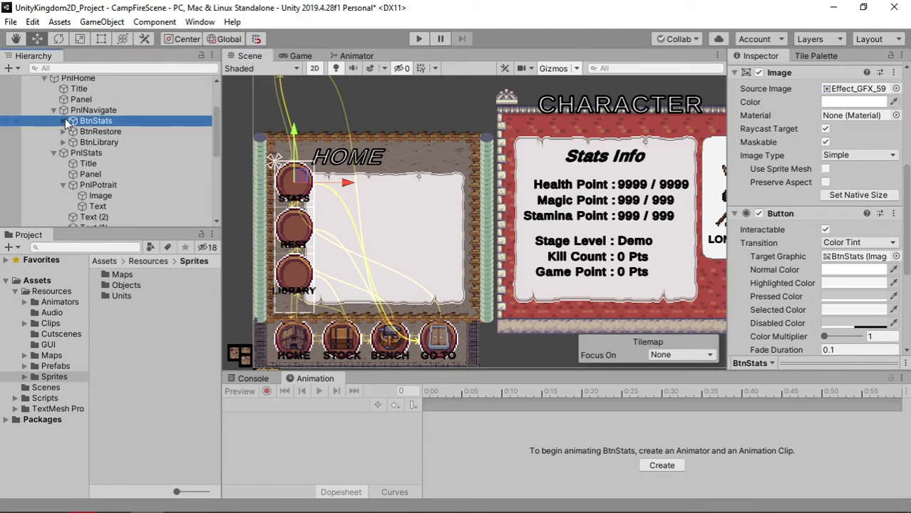
left_click(64, 119)
left_click(63, 120)
key("ctrl+d")
left_click_drag(108, 153, 116, 172)
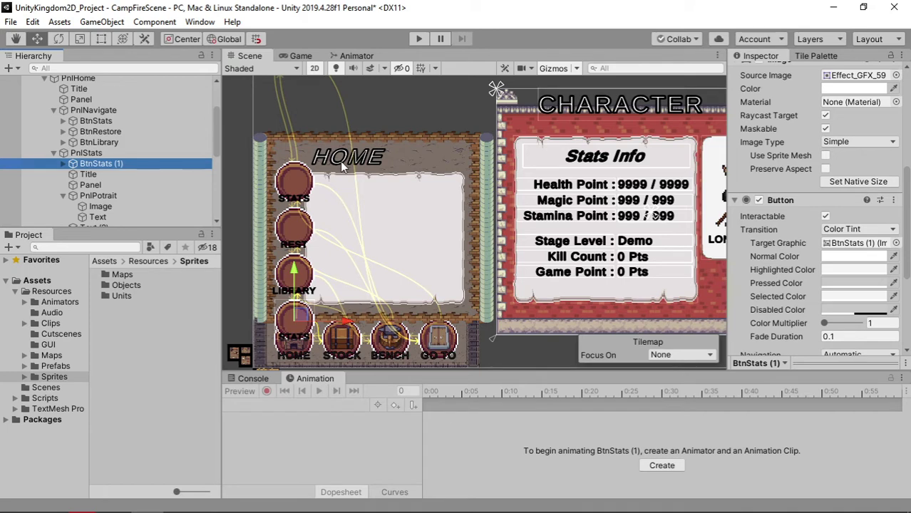
- Drag the copied button to the CHARACTER panel's right edge in the Scene view
scroll(343, 166, "down", 1)
scroll(343, 166, "down", 2)
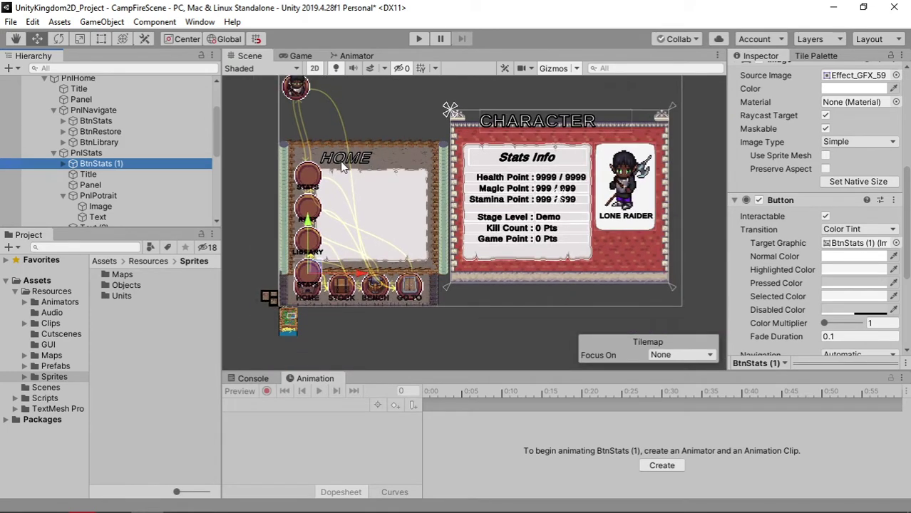
left_click(317, 269)
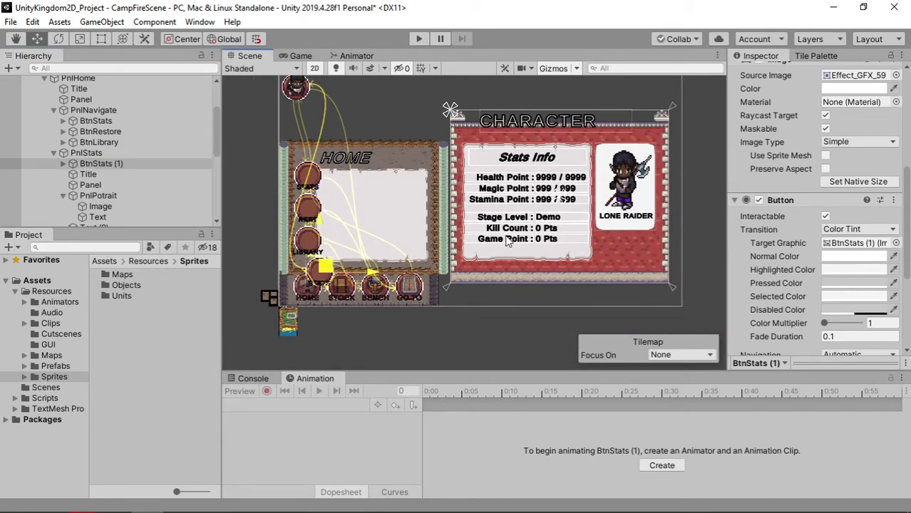
left_click_drag(508, 242, 653, 248)
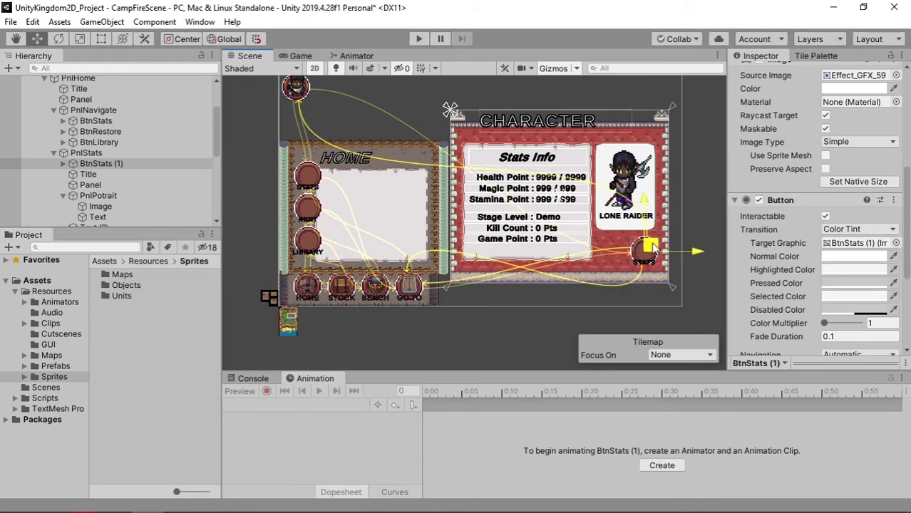
- Set the copied button's Rect Transform height to 90
scroll(652, 246, "up", 1)
scroll(653, 249, "up", 2)
scroll(656, 255, "up", 2)
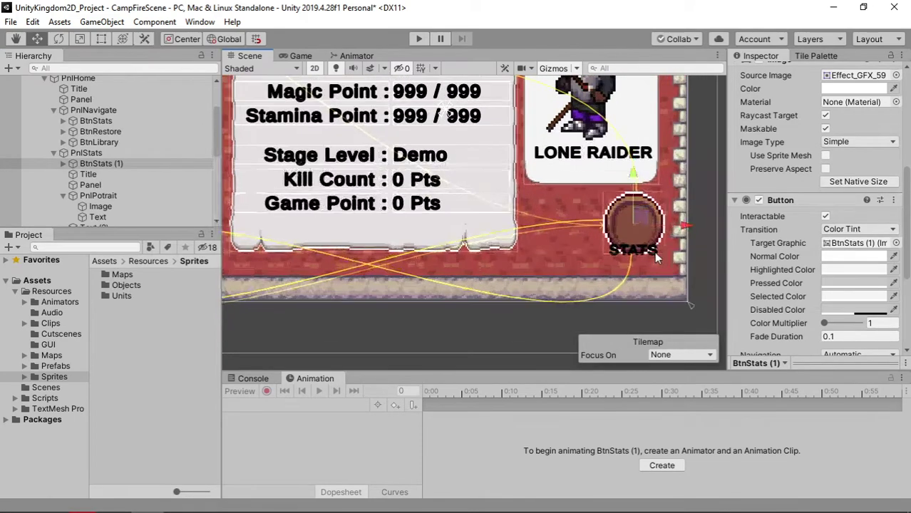
scroll(655, 258, "up", 1)
scroll(695, 160, "up", 1)
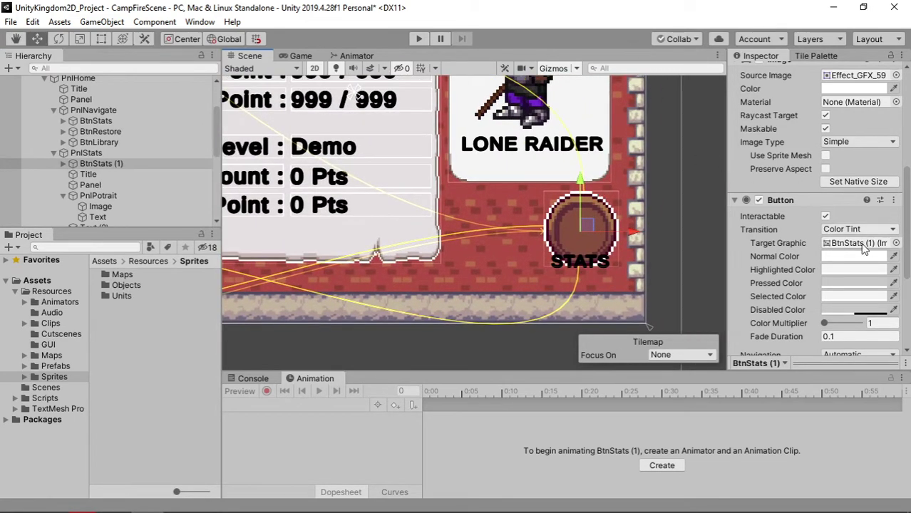
scroll(857, 248, "down", 3)
scroll(856, 237, "up", 6)
scroll(841, 231, "up", 1)
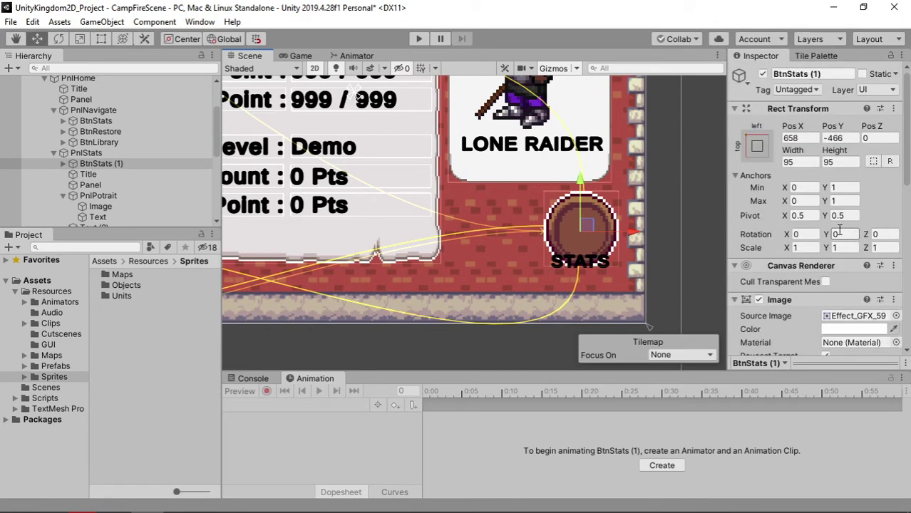
left_click(843, 161)
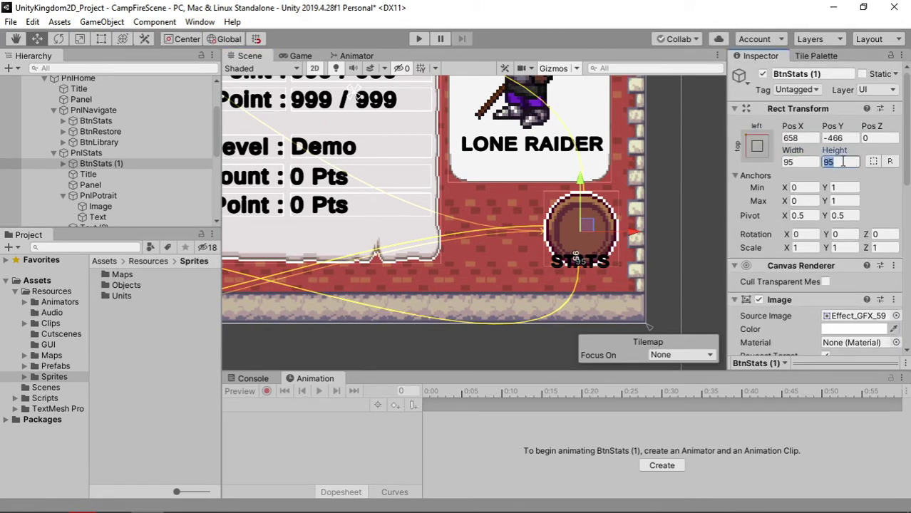
type("90")
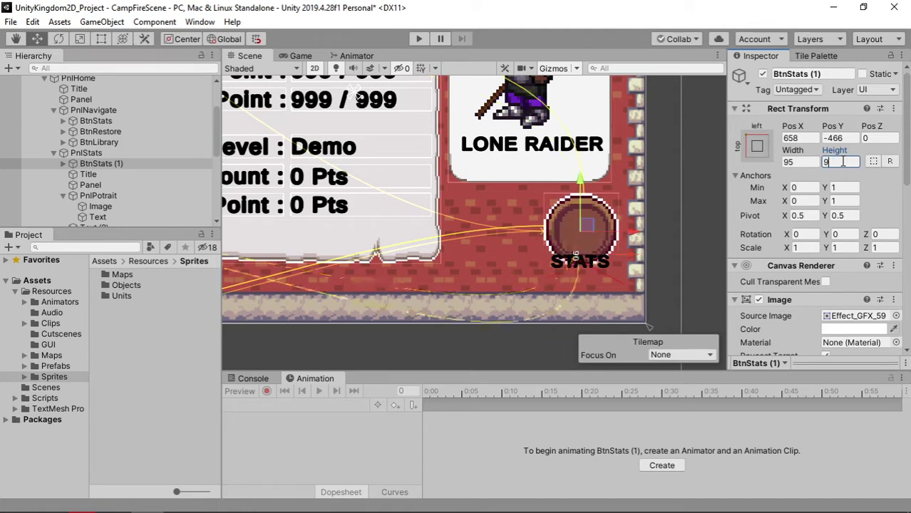
- Change the button's label text from STATS to CLOSE
left_click(63, 163)
left_click(105, 174)
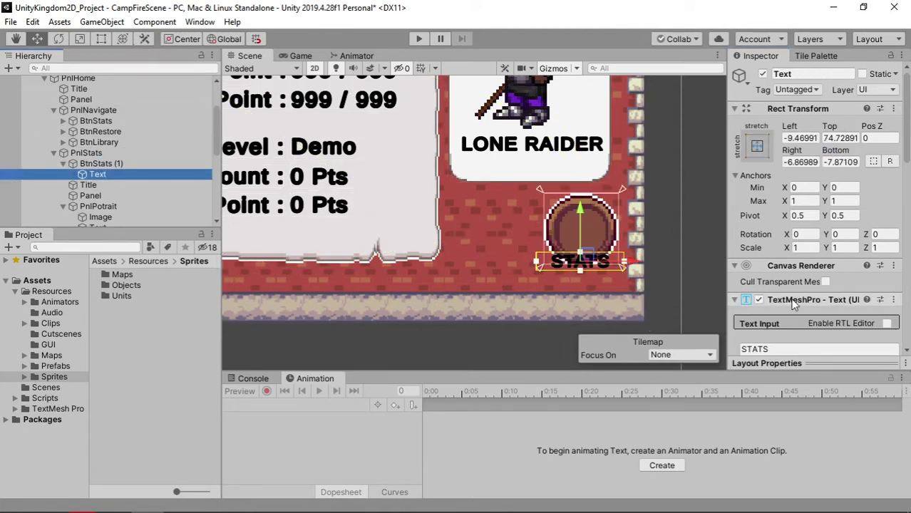
scroll(797, 332, "down", 3)
left_click(775, 237)
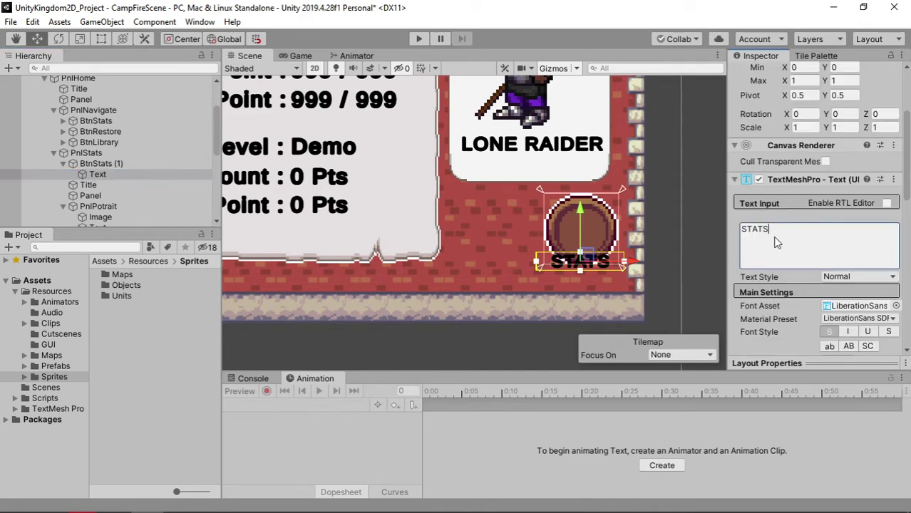
double_click(776, 237)
type("CLOSE")
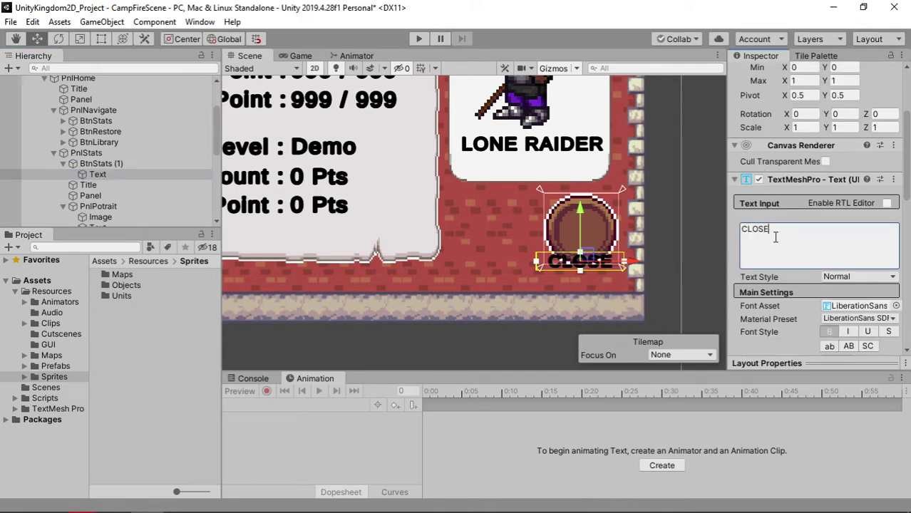
- Rename the copied button to BtnClose
left_click(97, 154)
left_click(106, 166)
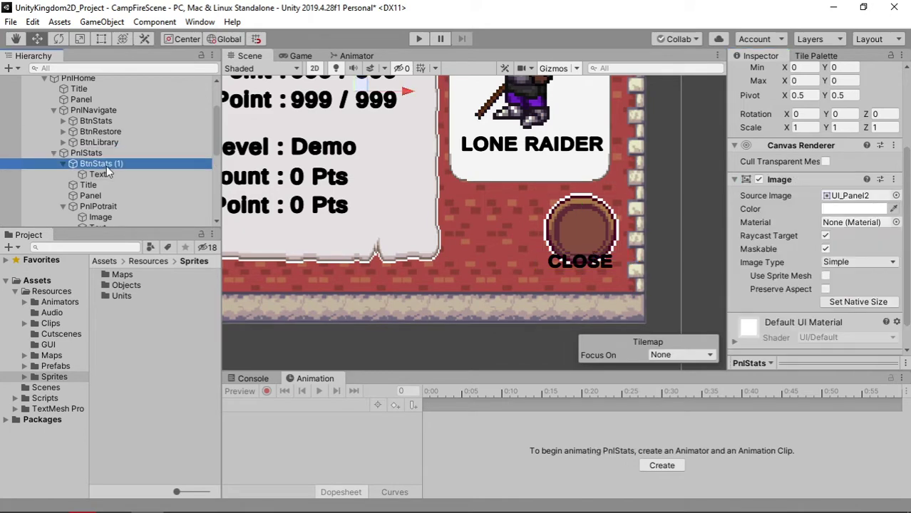
left_click(106, 167)
key("End")
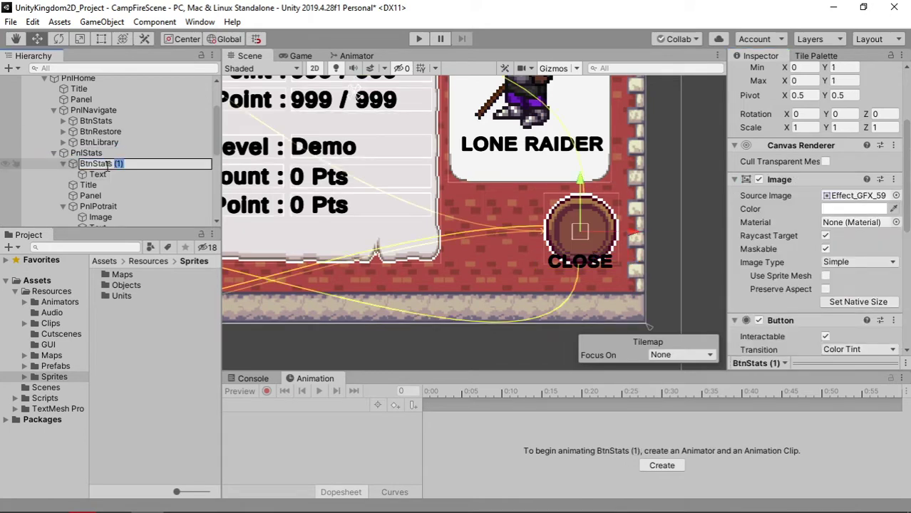
type("Close")
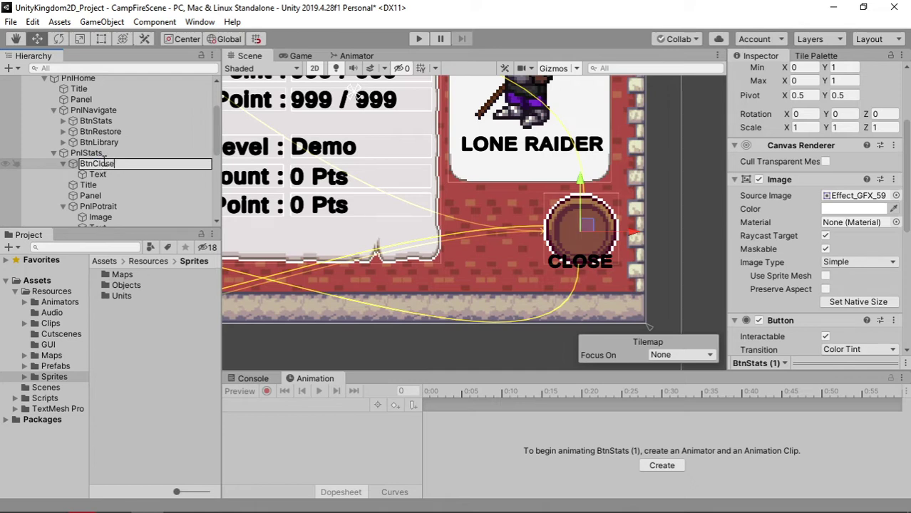
left_click(93, 153)
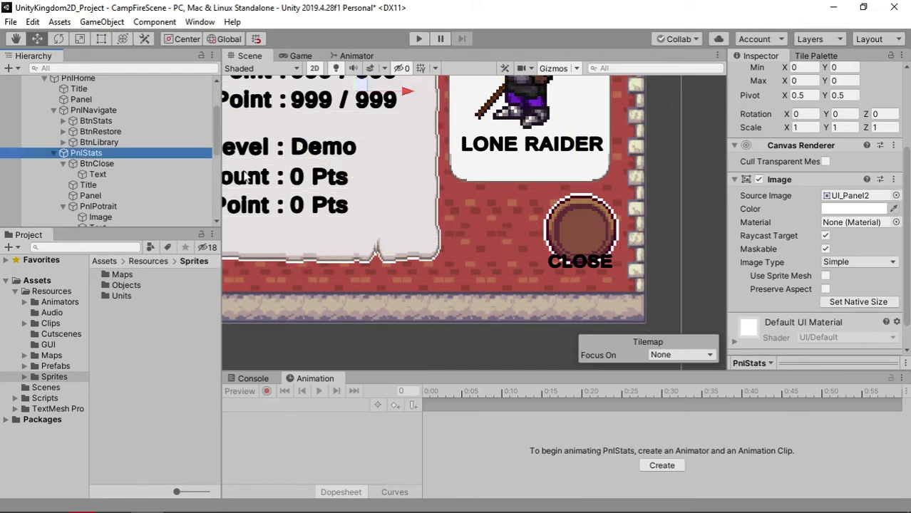
- Place BtnClose at the panel's lower-right corner (Pos X 652.1, Pos Y -511.9) and preview it in game
left_click(144, 163)
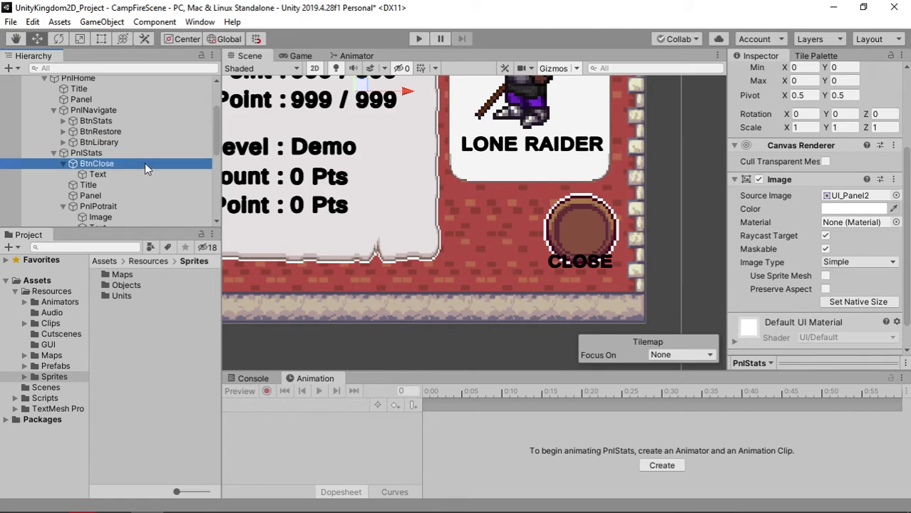
left_click(598, 243)
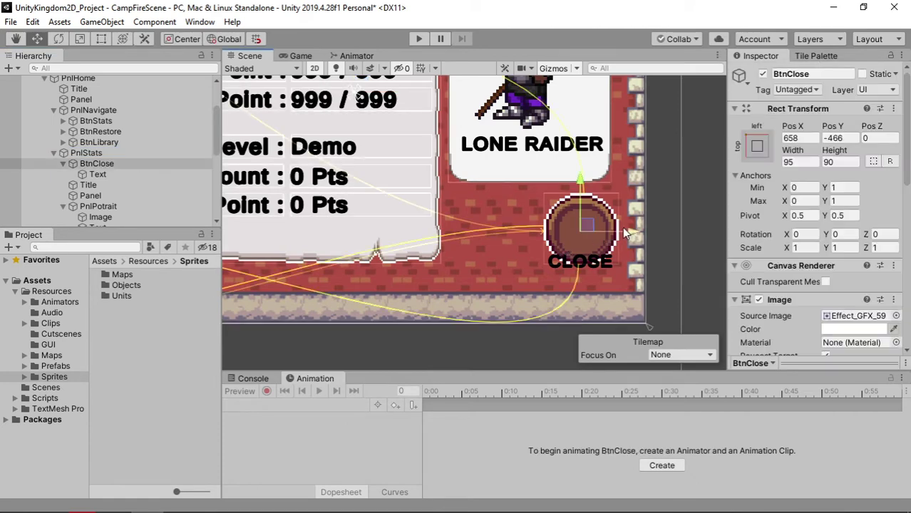
left_click_drag(581, 180, 568, 184)
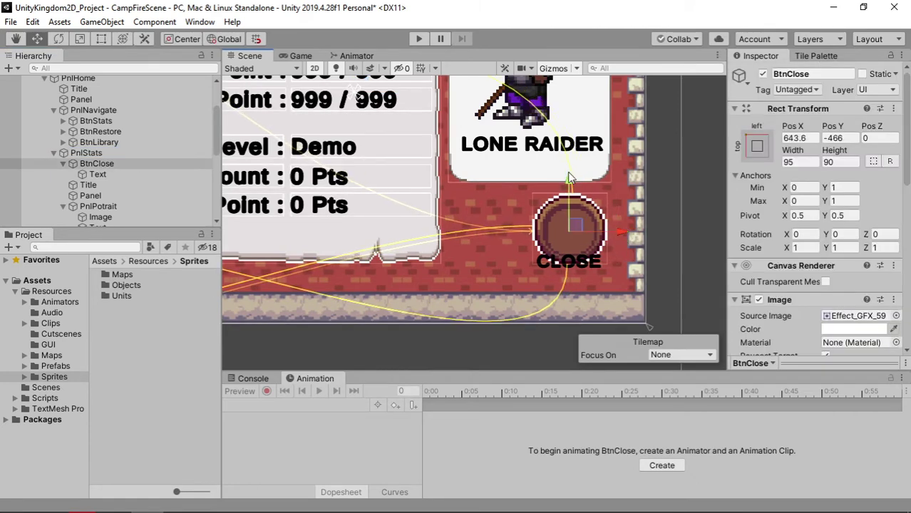
left_click_drag(568, 184, 568, 219)
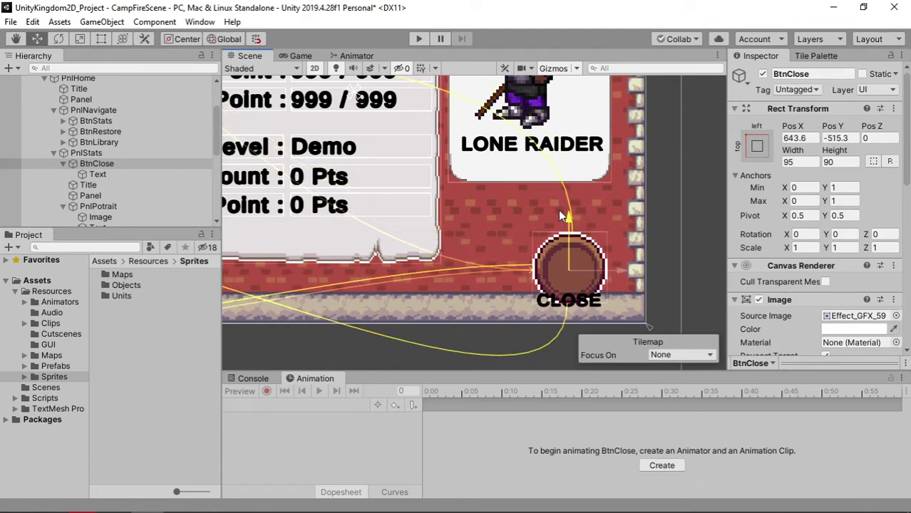
left_click_drag(617, 268, 583, 261)
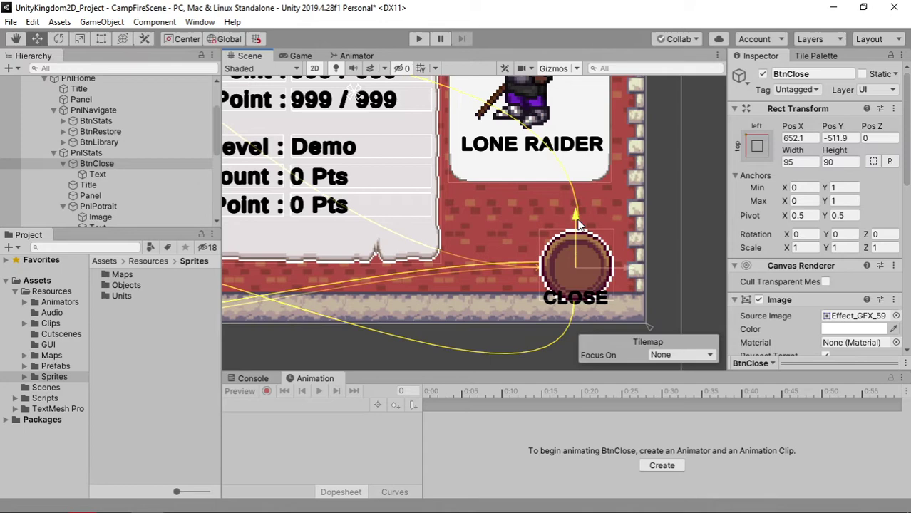
left_click(296, 55)
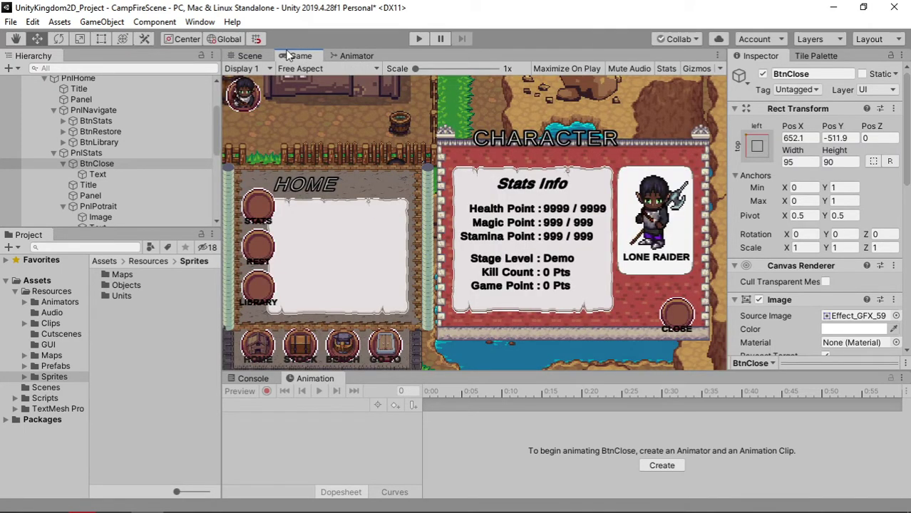
- Collapse BtnClose, PnlPotrait, PnlStats and PnlNavigate in the Hierarchy to tidy the list
left_click(62, 164)
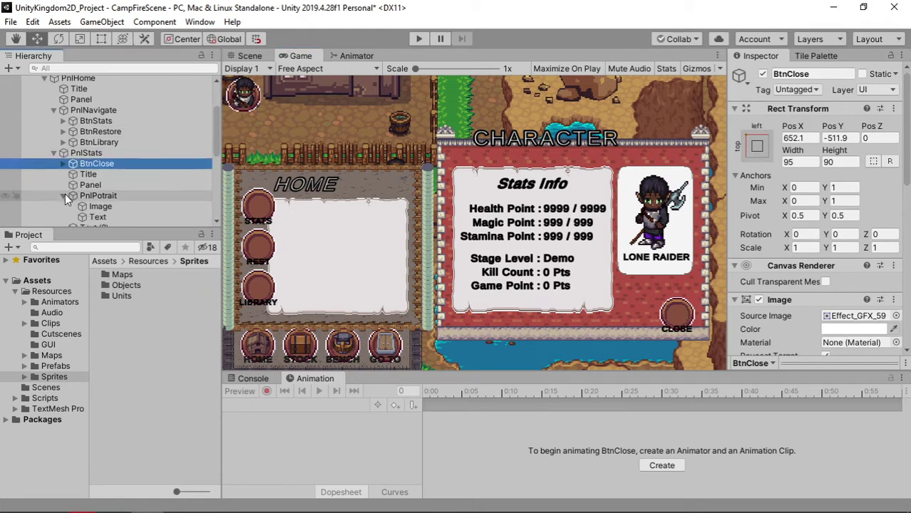
left_click(65, 194)
scroll(75, 188, "down", 2)
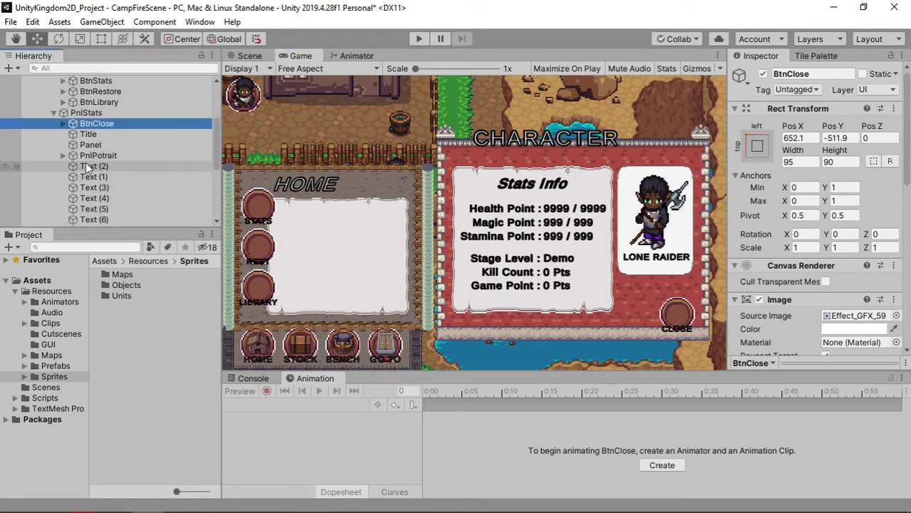
scroll(86, 163, "down", 2)
scroll(110, 157, "down", 4)
scroll(117, 153, "up", 2)
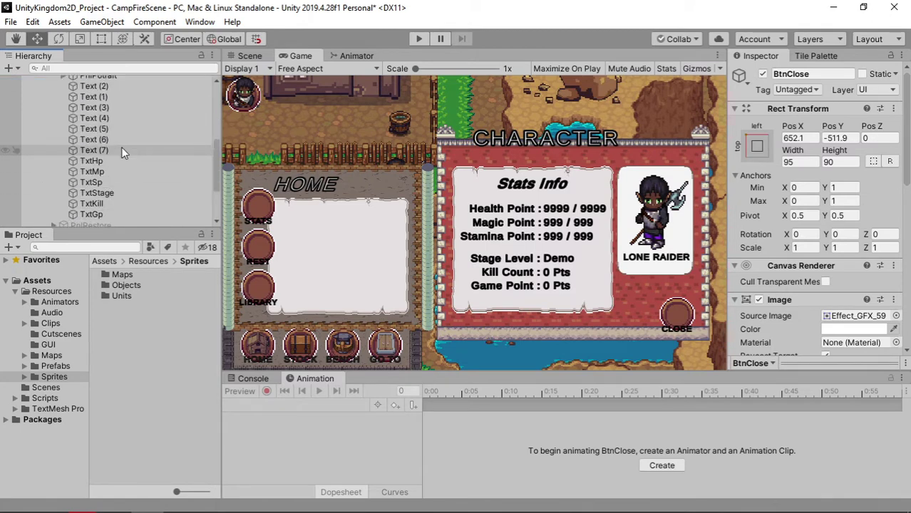
scroll(120, 149, "up", 2)
scroll(112, 155, "up", 4)
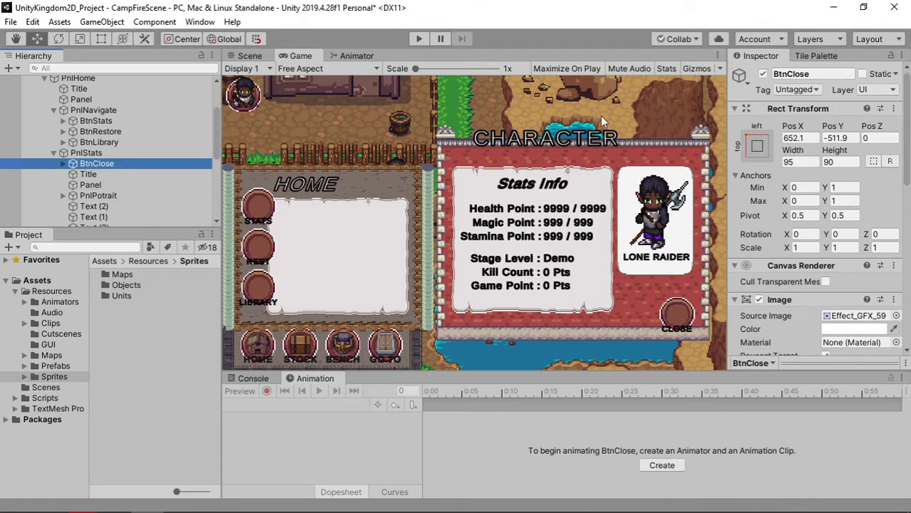
left_click(55, 153)
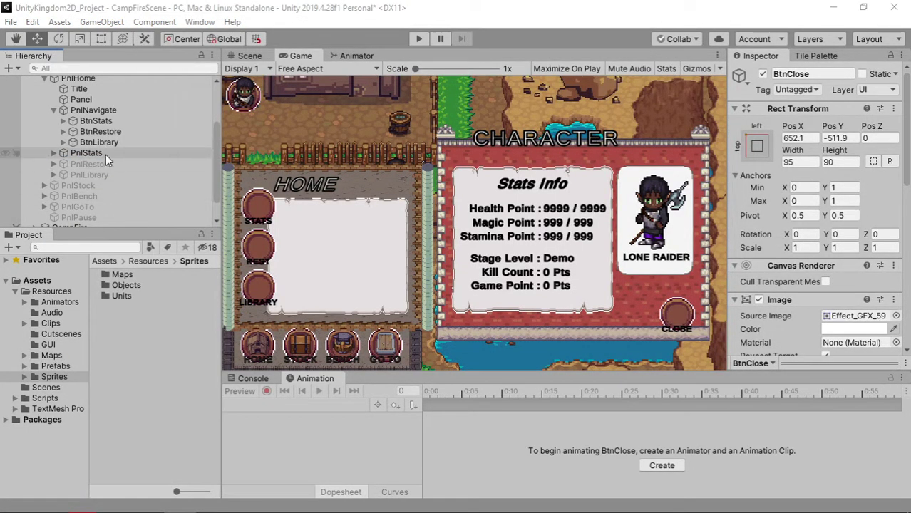
left_click(68, 120)
left_click(55, 110)
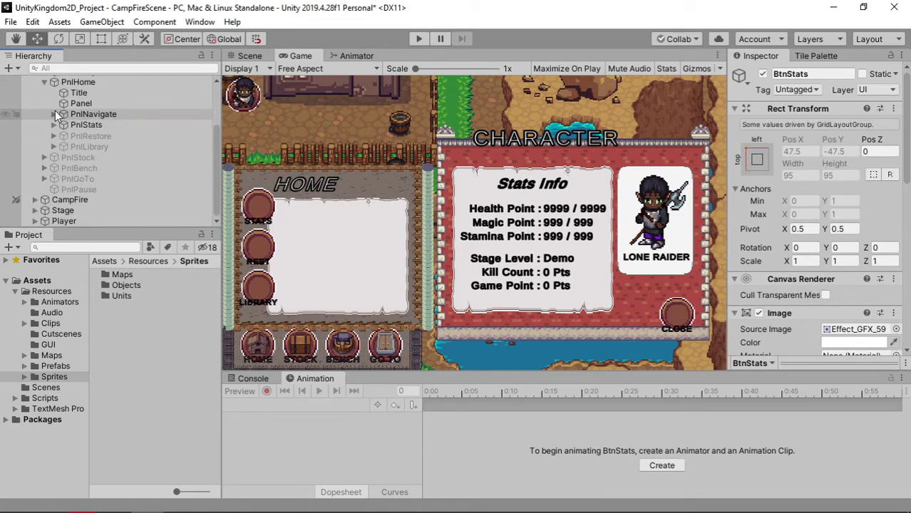
- Deactivate PnlStats and activate PnlRestore
left_click(85, 126)
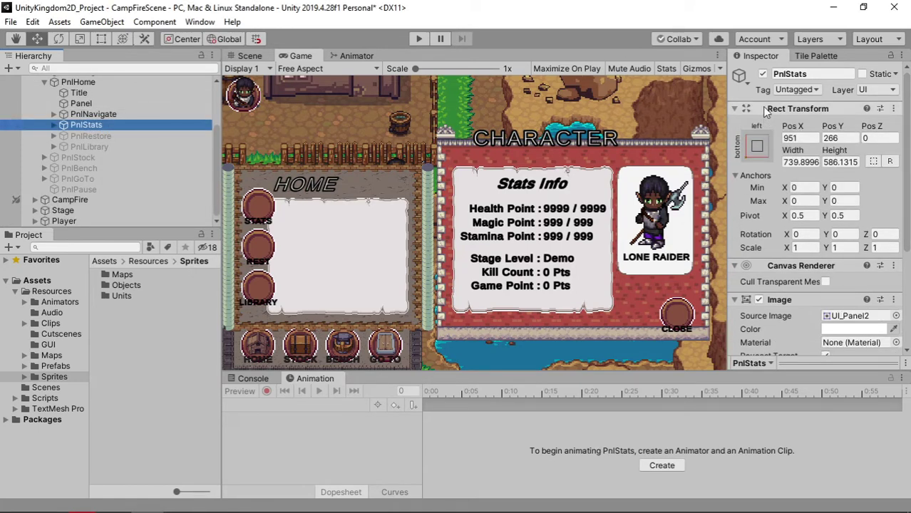
left_click(763, 74)
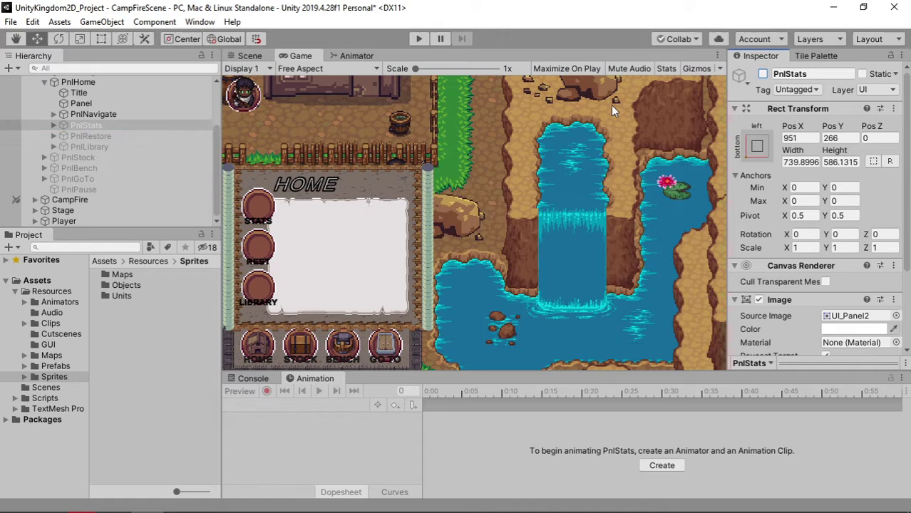
left_click(118, 136)
left_click(764, 73)
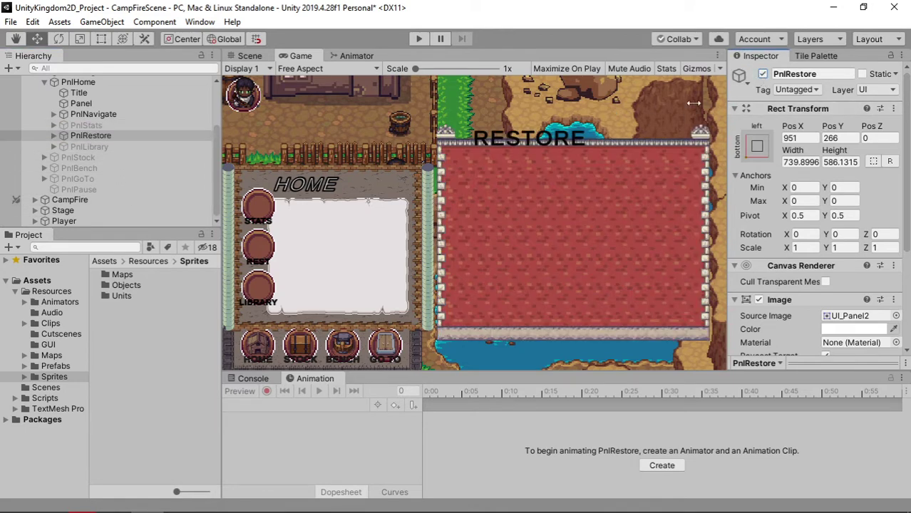
- Back in the Scene view, give PnlRestore's Title the LiberationSans SDF 1 material preset
left_click(250, 56)
scroll(356, 192, "down", 2)
middle_click_drag(356, 192, 373, 219)
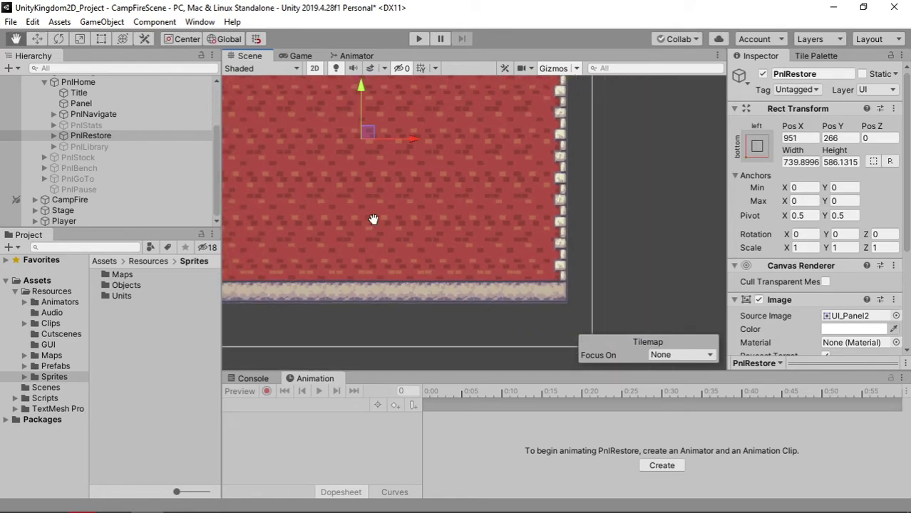
scroll(373, 219, "down", 3)
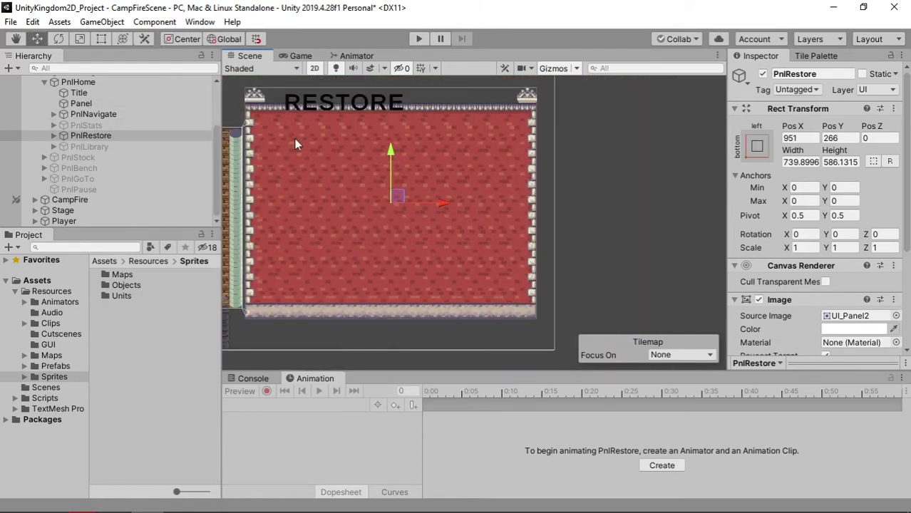
left_click(53, 136)
left_click(89, 147)
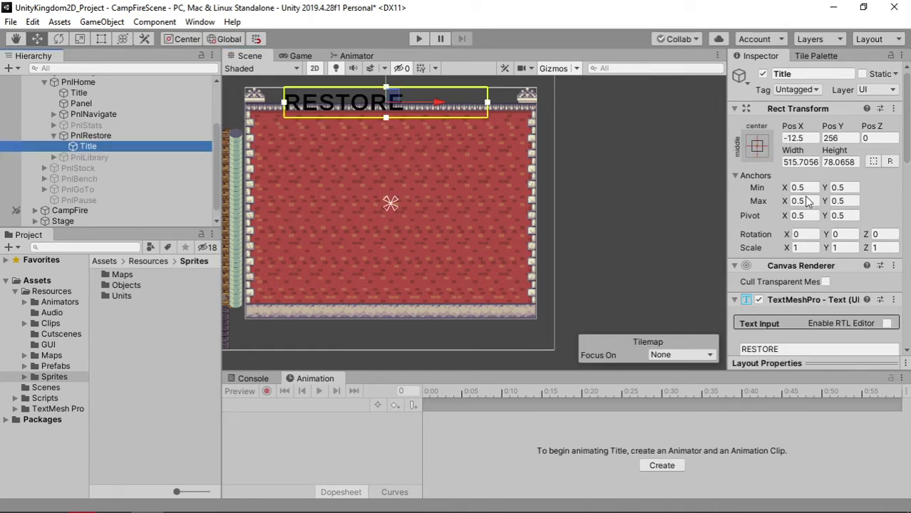
scroll(806, 222, "down", 2)
scroll(818, 236, "down", 5)
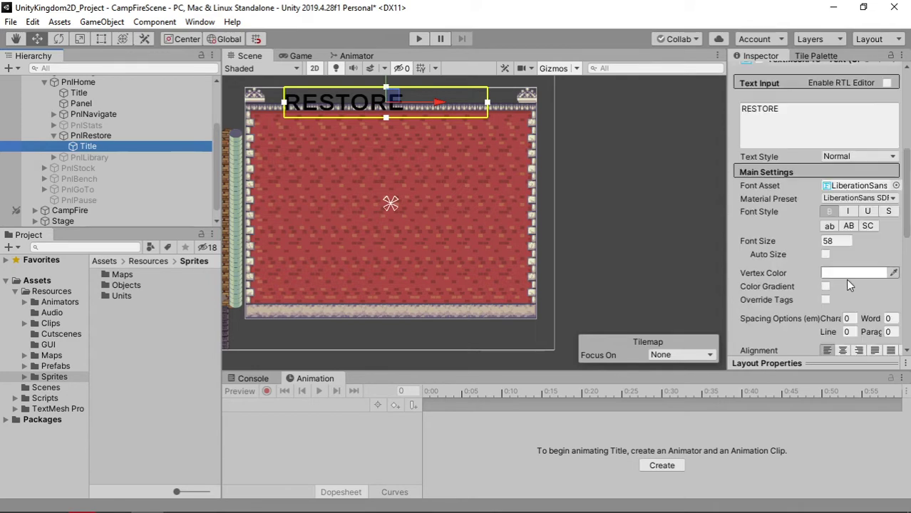
left_click(860, 198)
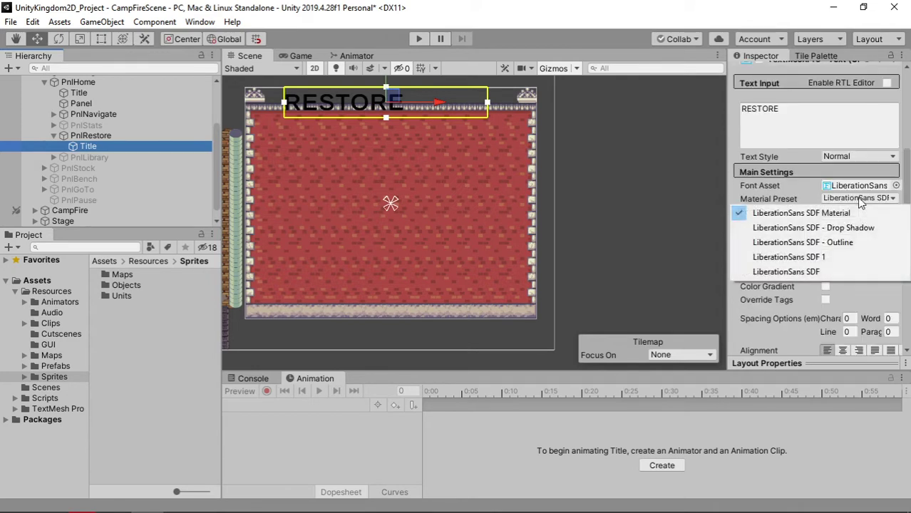
left_click(827, 258)
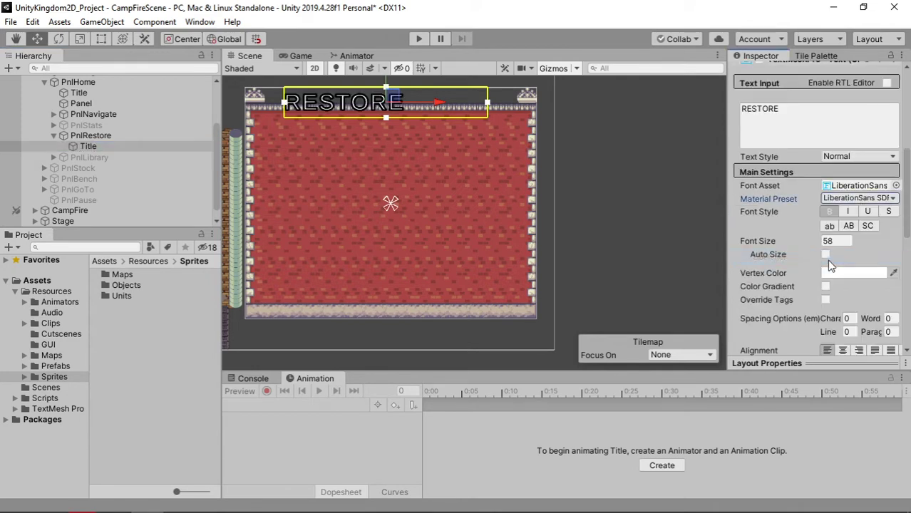
left_click(55, 125)
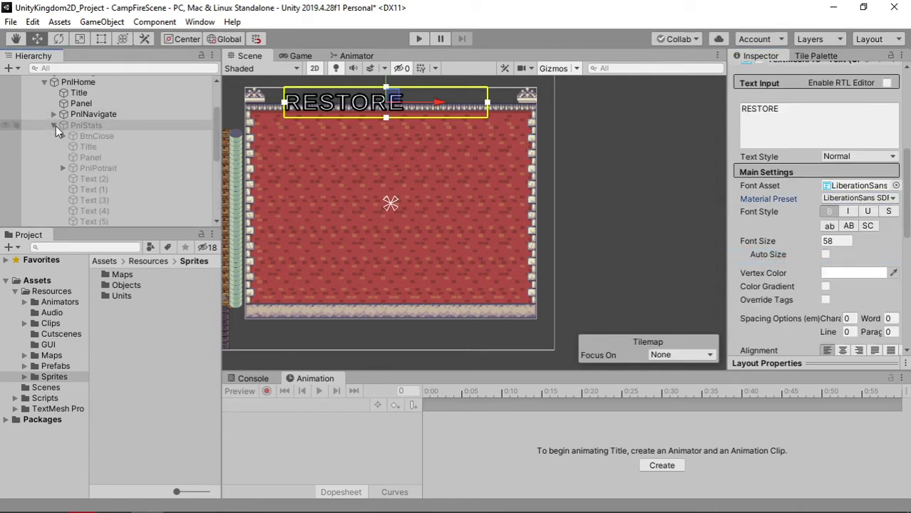
- Duplicate PnlStats' BtnClose and move the copy under PnlRestore
left_click(102, 136)
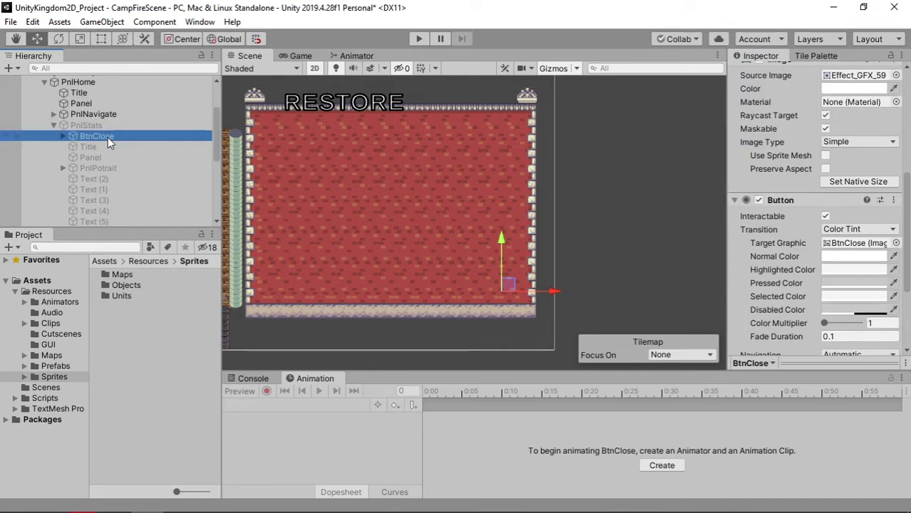
key("ctrl+d")
scroll(125, 162, "down", 3)
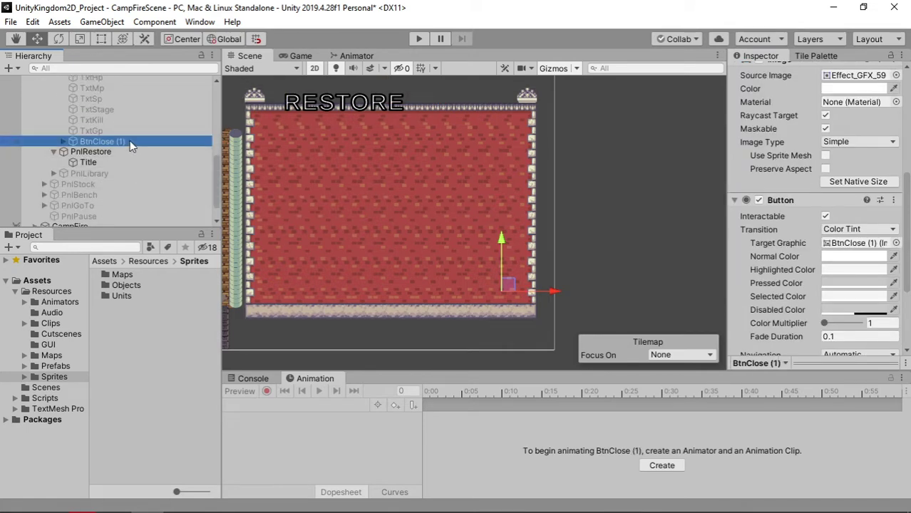
left_click_drag(129, 141, 130, 158)
scroll(126, 159, "up", 5)
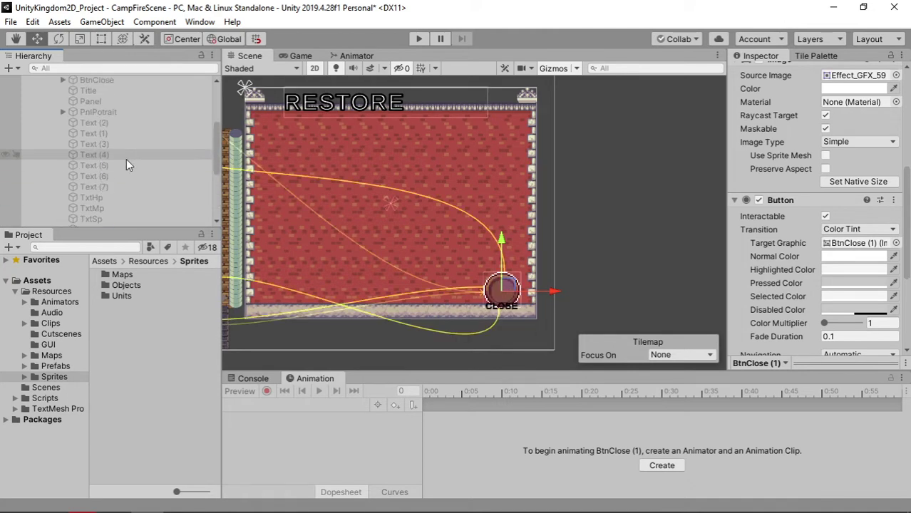
left_click(52, 150)
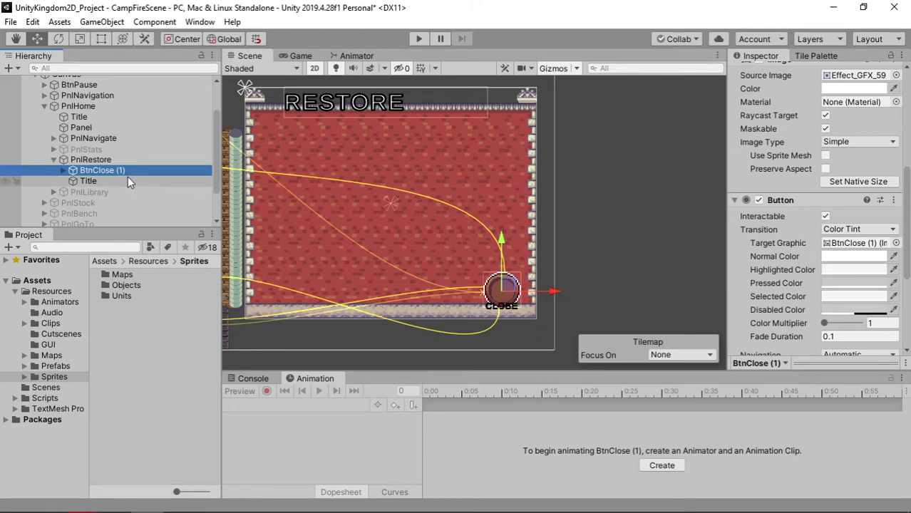
- Rename the copy from 'BtnClose (1)' to BtnClose
left_click(127, 174)
key("End")
key("BackSpace")
key("BackSpace")
key("BackSpace")
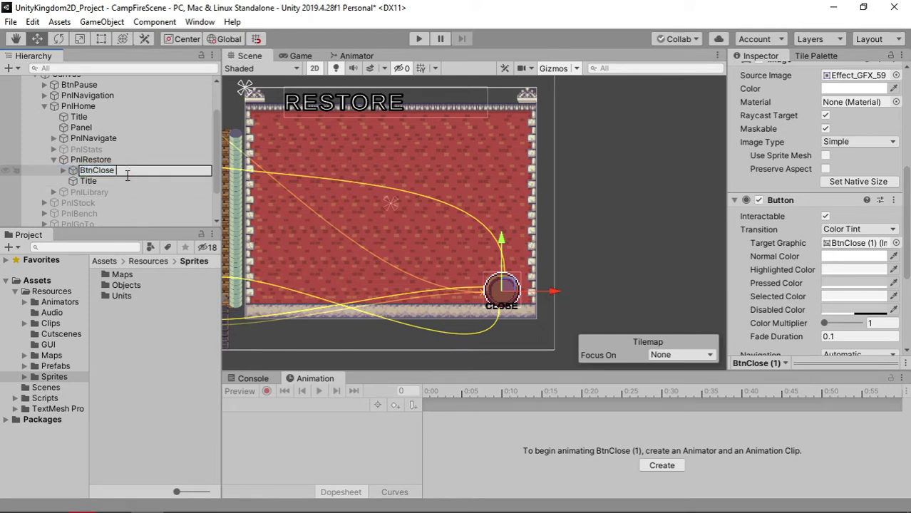
key("Return")
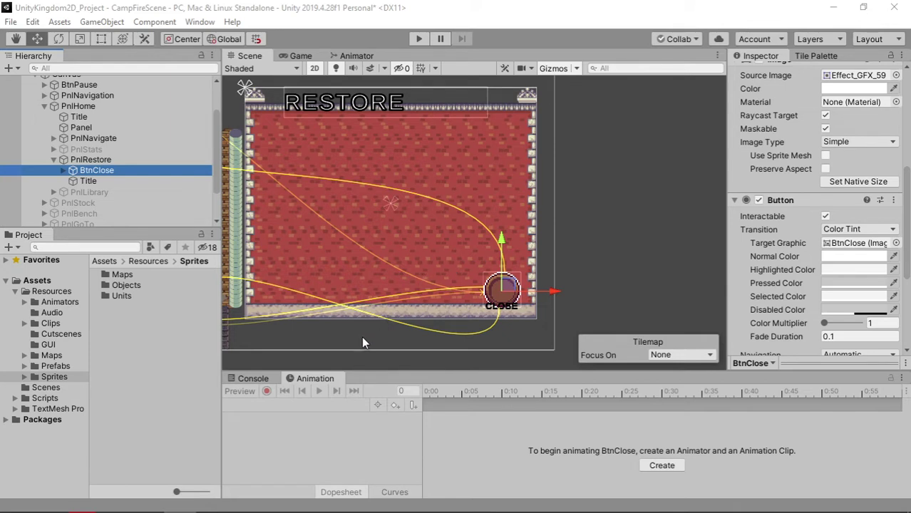
- Frame the whole RESTORE panel in the Scene view, then switch to the UI_Bench.png mockup in paint.net
middle_click_drag(414, 345, 403, 354)
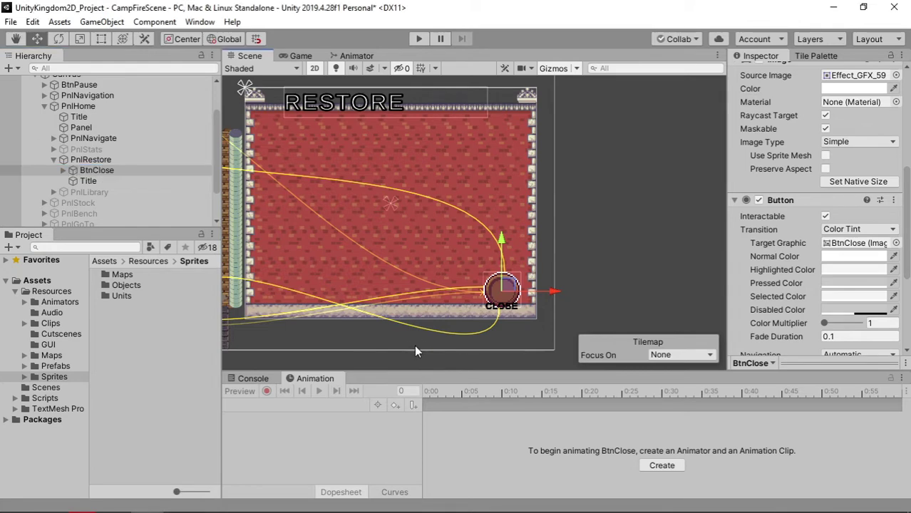
mouse_move(379, 265)
middle_mouse_down()
mouse_move(437, 303)
mouse_move(400, 320)
middle_mouse_up()
scroll(433, 292, "down", 2)
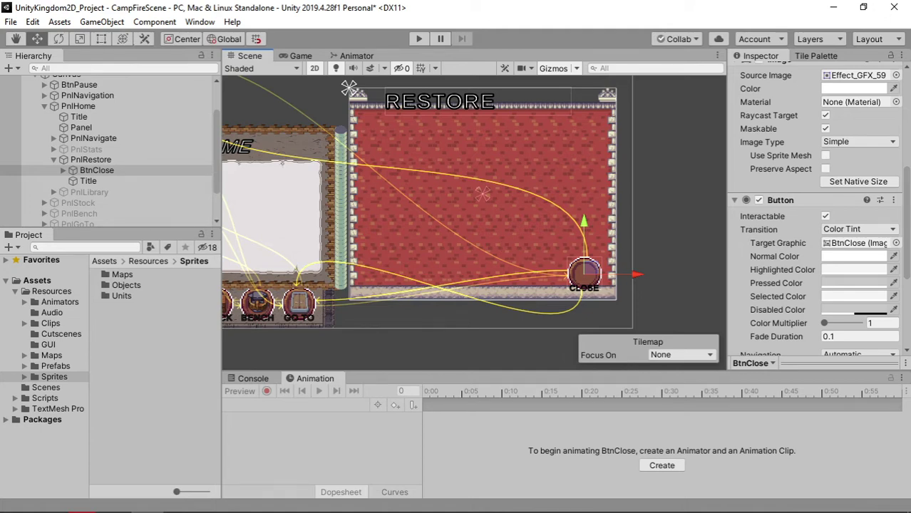
key("alt+Tab")
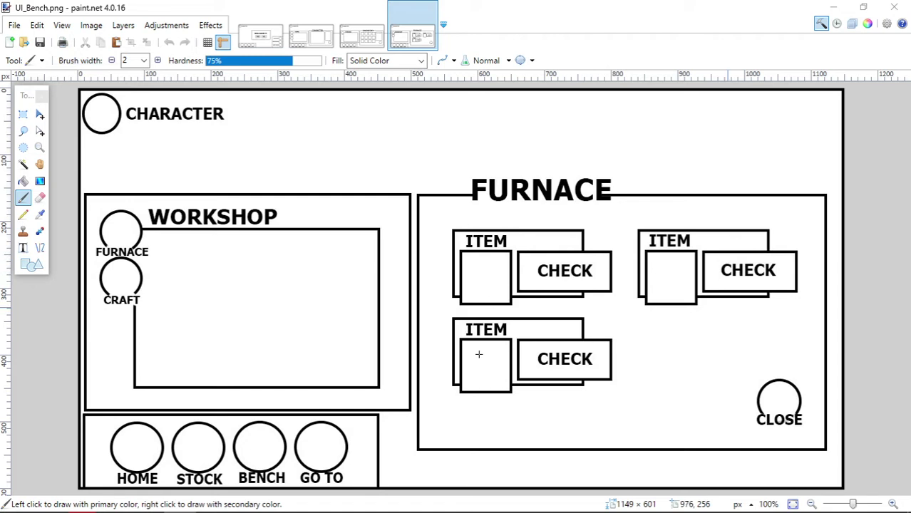
- Review the FURNACE mockup's three ITEM/CHECK slots and CLOSE button, then minimize paint.net
left_click(658, 374)
left_click(570, 240)
left_click(833, 7)
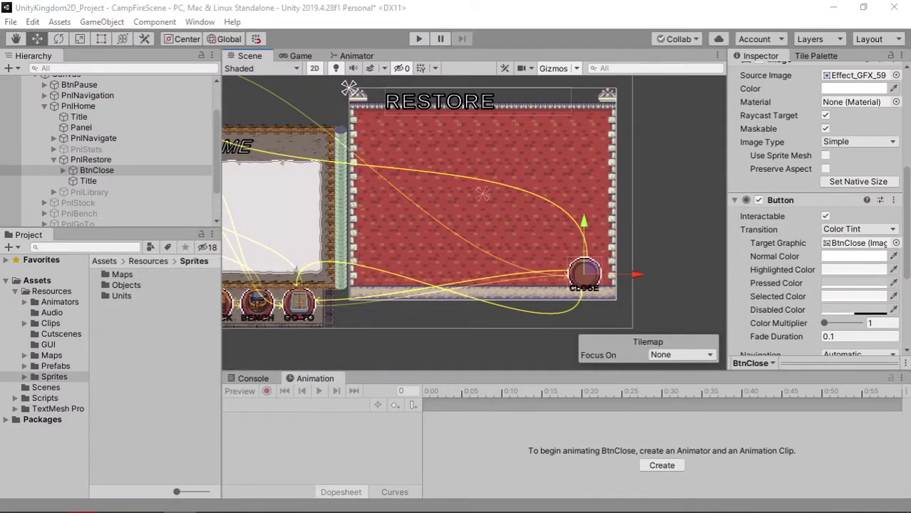
- Add a new UI Panel inside PnlRestore and name it PnlRest1
left_click(92, 161)
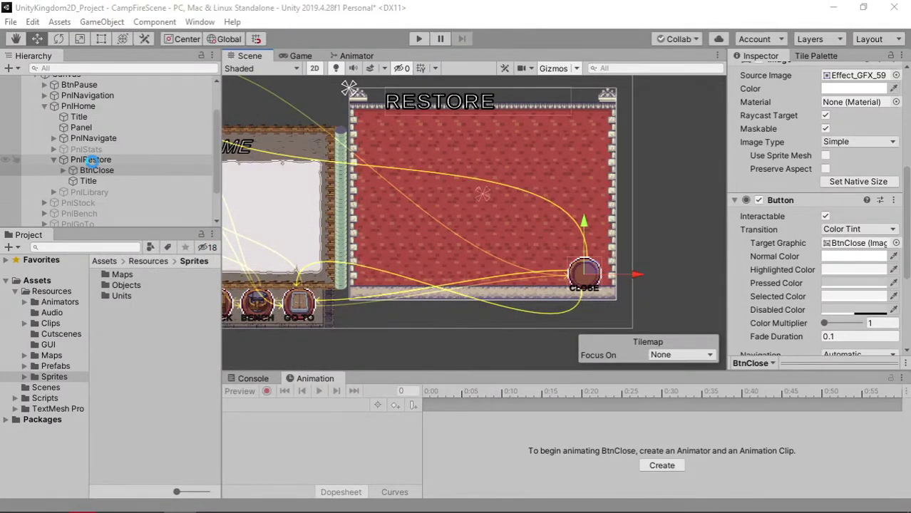
right_click(91, 160)
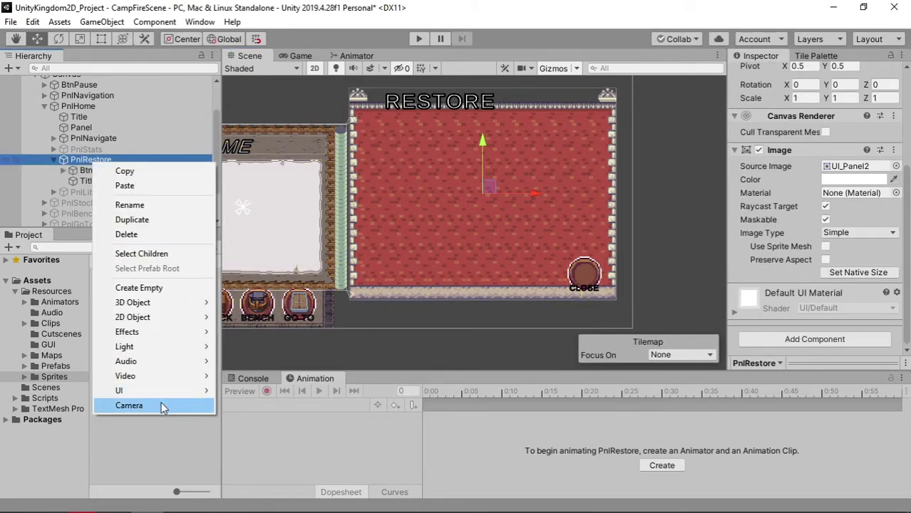
mouse_move(169, 396)
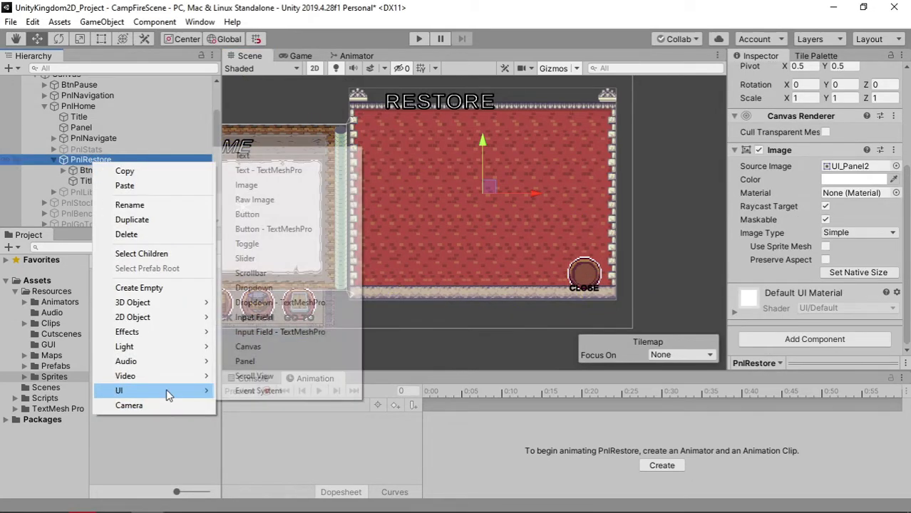
left_click(295, 361)
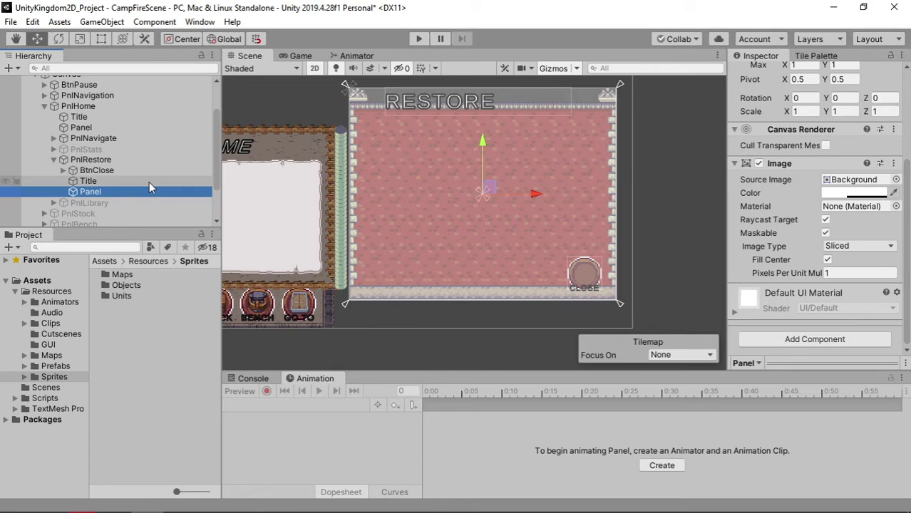
type("PnlR")
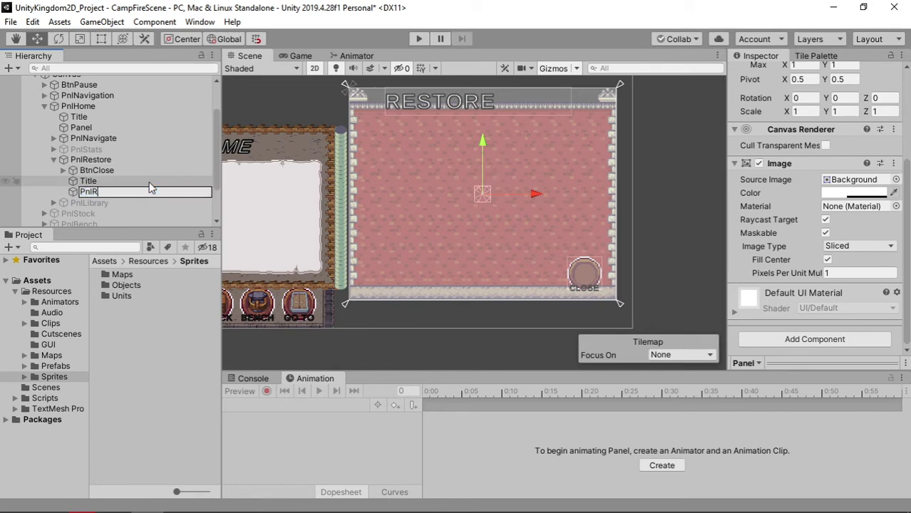
type("est1")
key("Return")
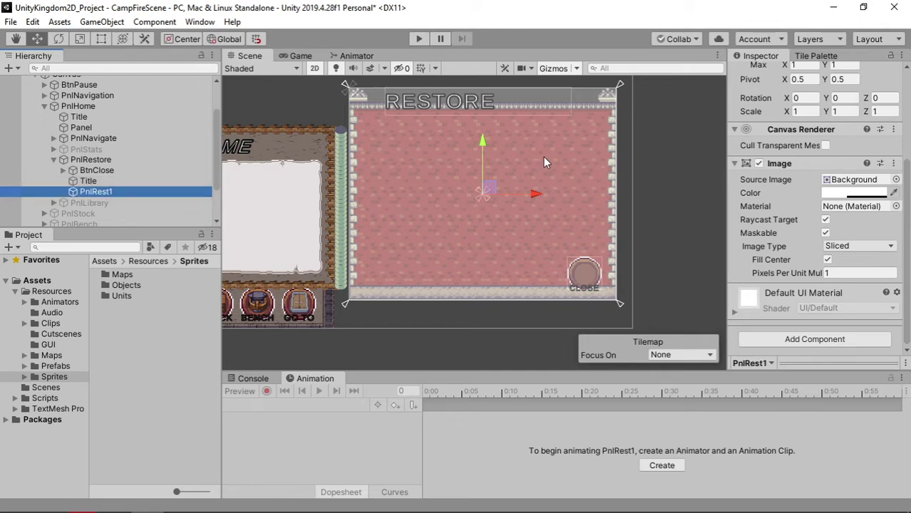
- Tint PnlRest1's Image opaque white: FFFFFF with alpha 100
scroll(545, 160, "up", 2)
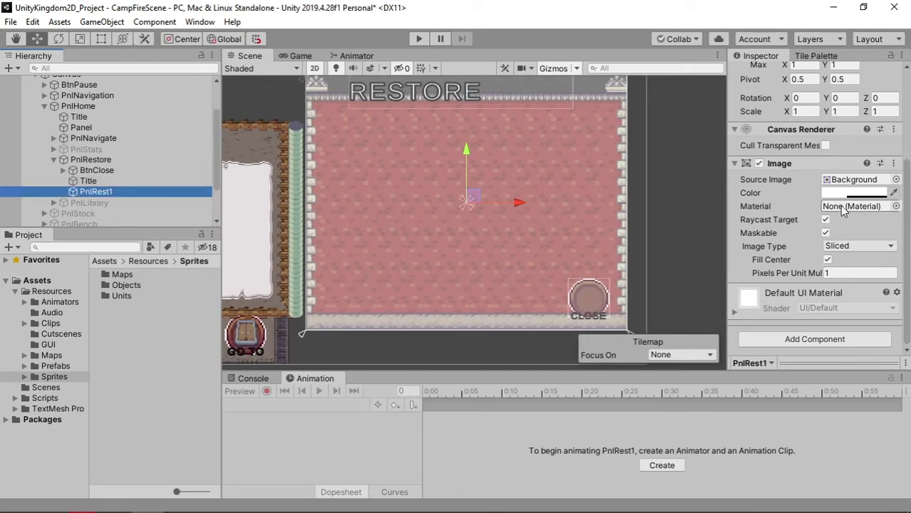
left_click(852, 192)
mouse_move(830, 225)
left_mouse_down()
mouse_move(816, 202)
mouse_move(785, 183)
left_mouse_up()
left_click(876, 377)
type("89")
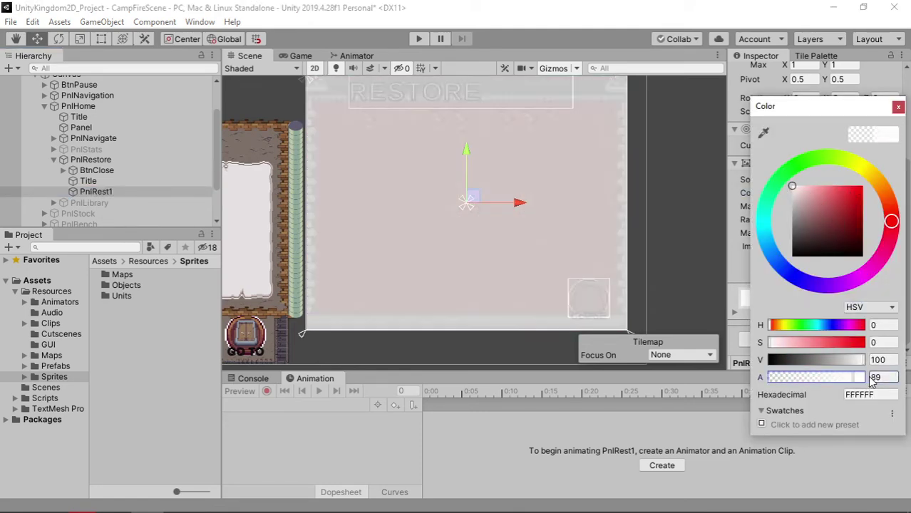
type("100")
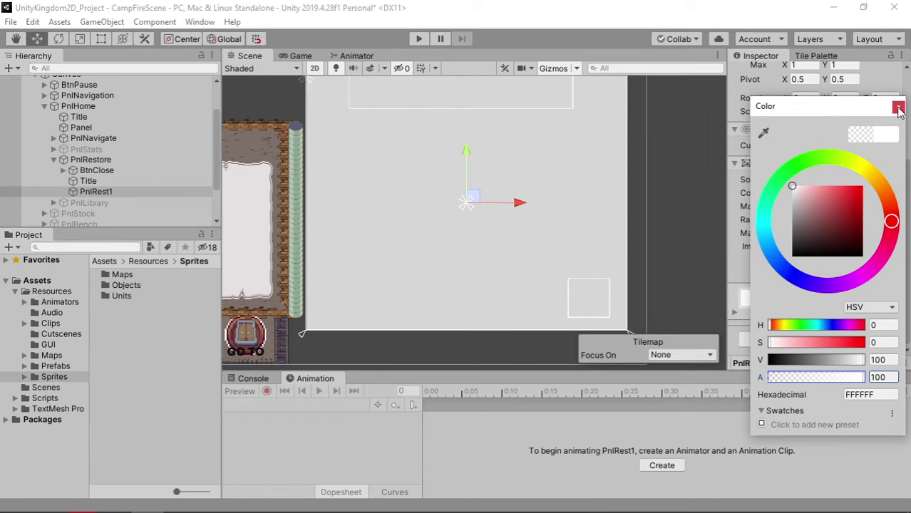
left_click(898, 108)
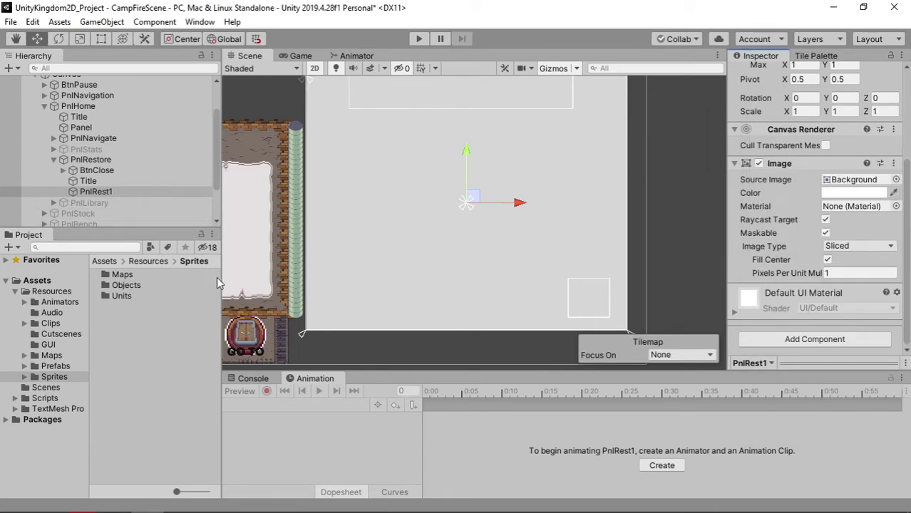
- Open the Sprites/Objects folder, expand the envi1_GFX sprite sheet and reselect PnlRest1
mouse_move(221, 278)
left_mouse_down()
mouse_move(329, 257)
mouse_move(166, 304)
mouse_move(154, 321)
left_mouse_up()
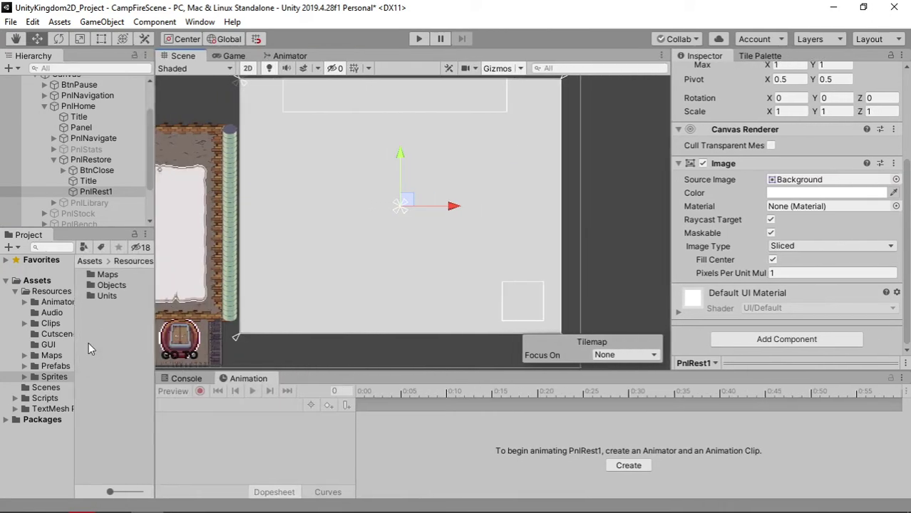
double_click(114, 287)
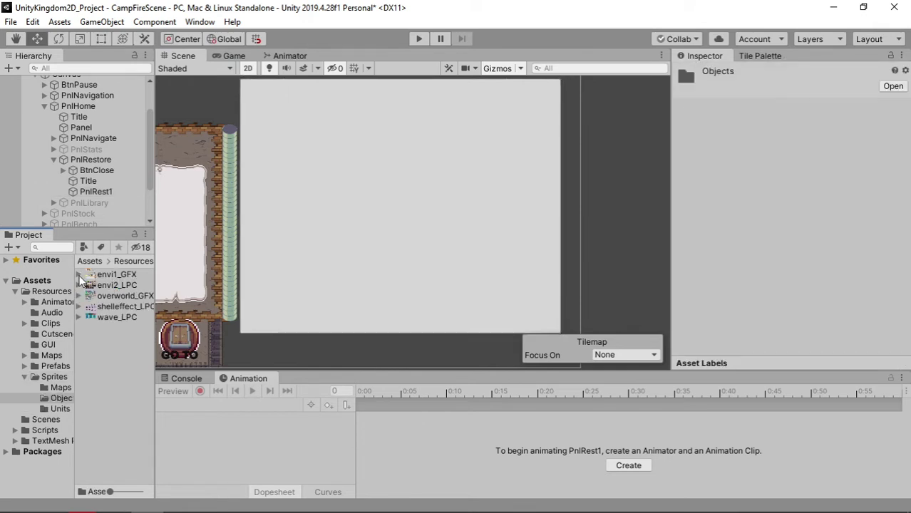
left_click(80, 275)
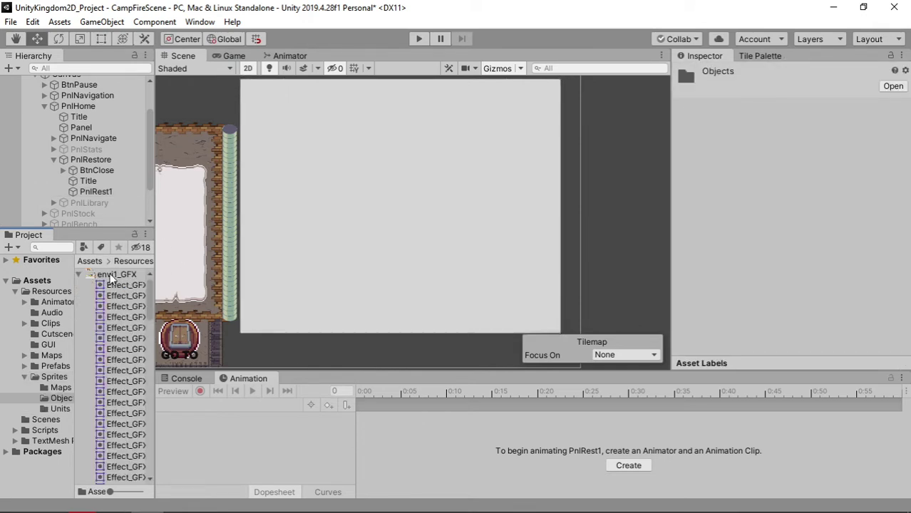
left_click(111, 277)
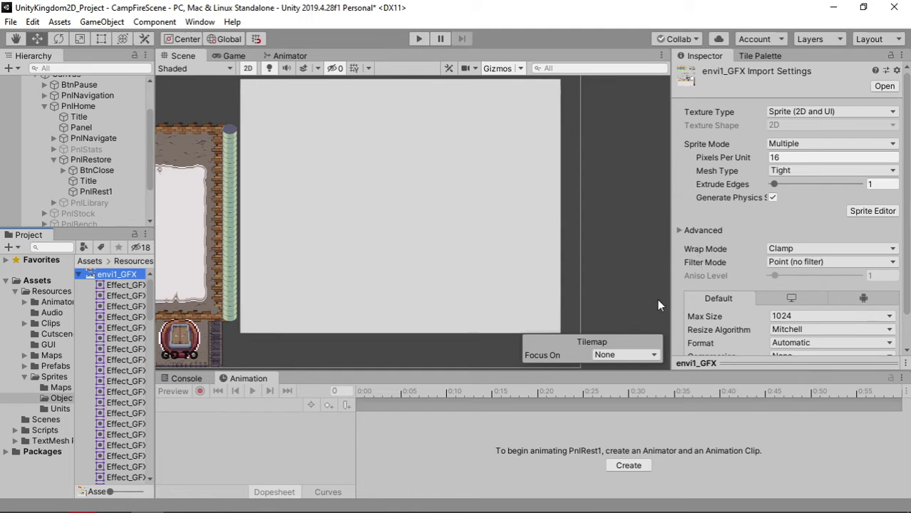
left_click(370, 213)
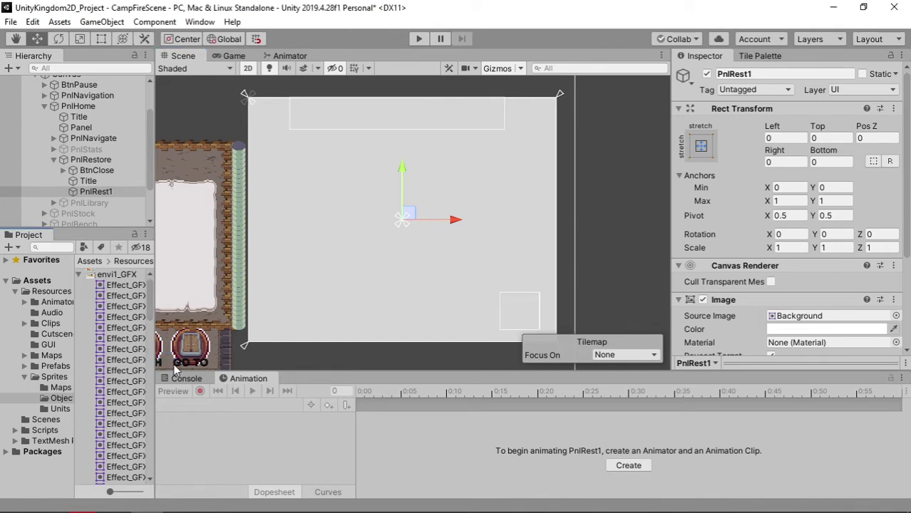
- Assign the rounded white Effect_GFX_186 sprite to PnlRest1's Source Image
mouse_move(162, 357)
left_mouse_down()
mouse_move(184, 364)
mouse_move(154, 371)
left_mouse_up()
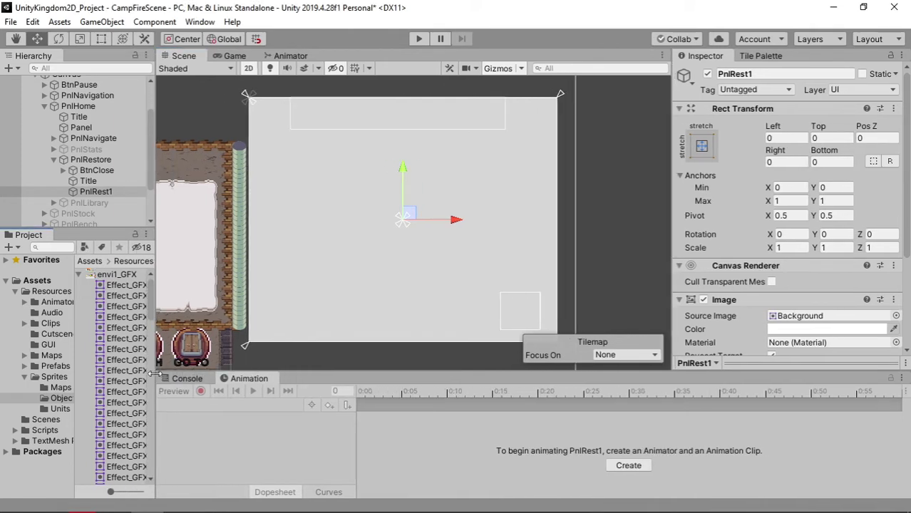
left_click_drag(154, 372, 171, 368)
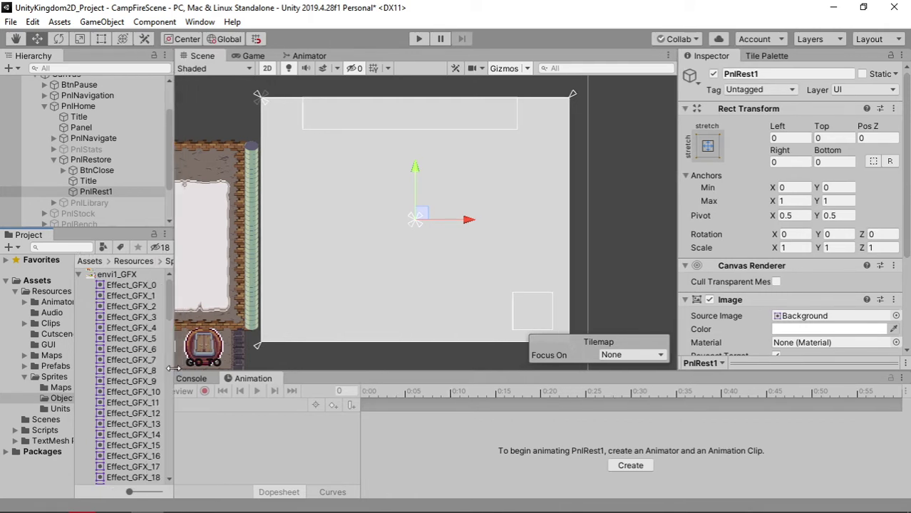
scroll(146, 420, "down", 5)
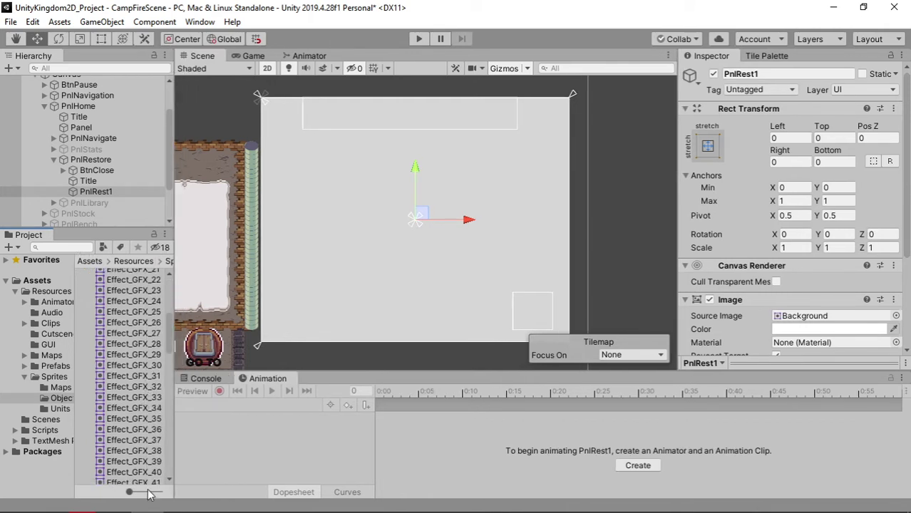
left_click_drag(150, 494, 140, 492)
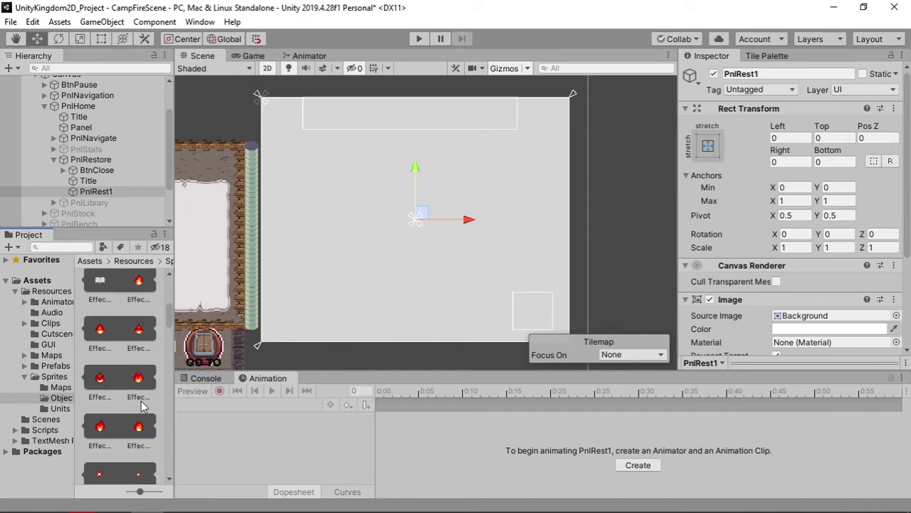
scroll(141, 406, "down", 5)
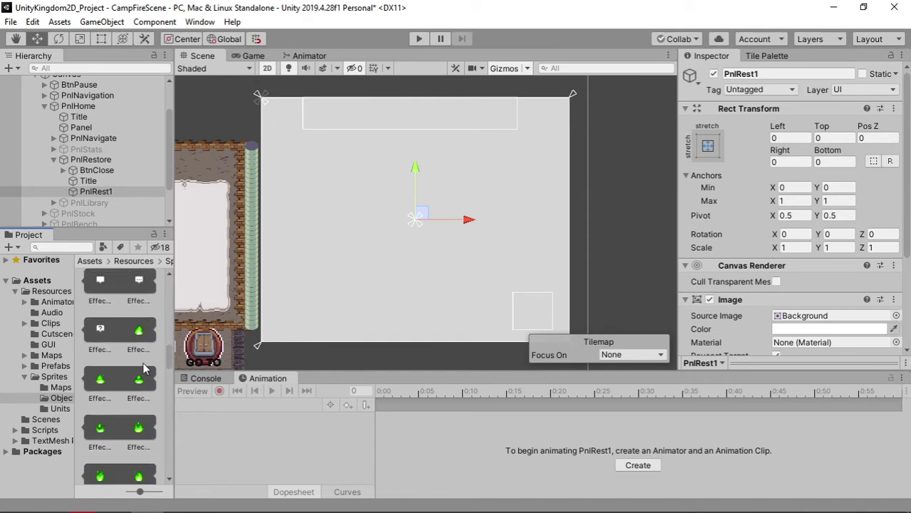
scroll(143, 369, "down", 3)
scroll(182, 365, "down", 1)
scroll(92, 425, "down", 2)
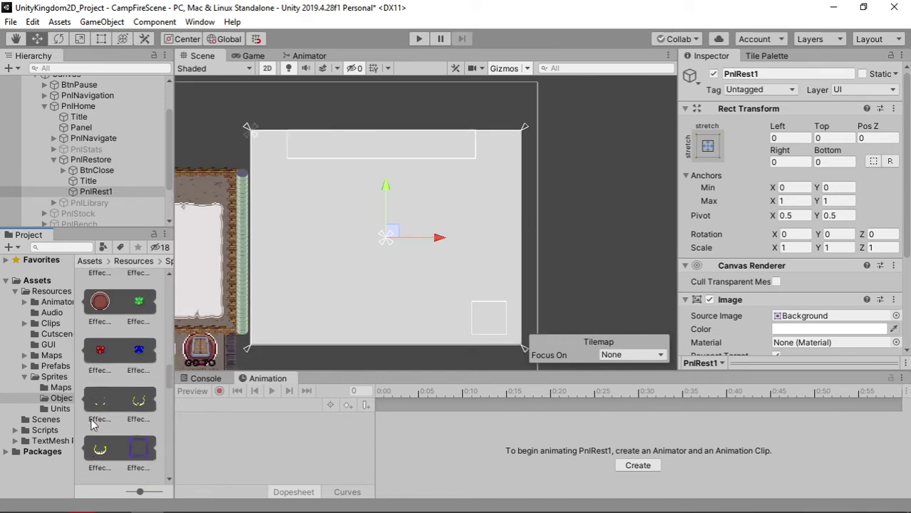
scroll(92, 425, "down", 2)
scroll(295, 345, "up", 1)
scroll(138, 416, "down", 3)
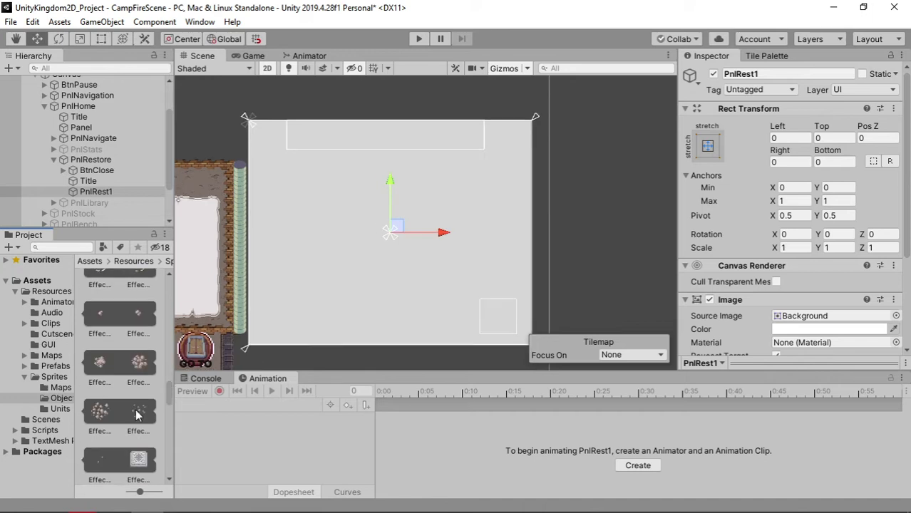
scroll(138, 415, "down", 1)
scroll(141, 425, "down", 1)
scroll(143, 426, "down", 1)
scroll(146, 428, "down", 1)
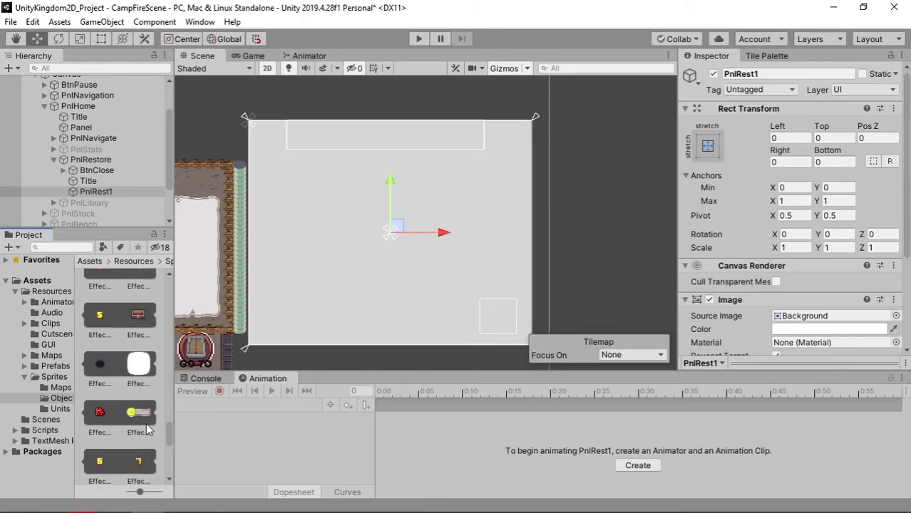
scroll(774, 278, "down", 3)
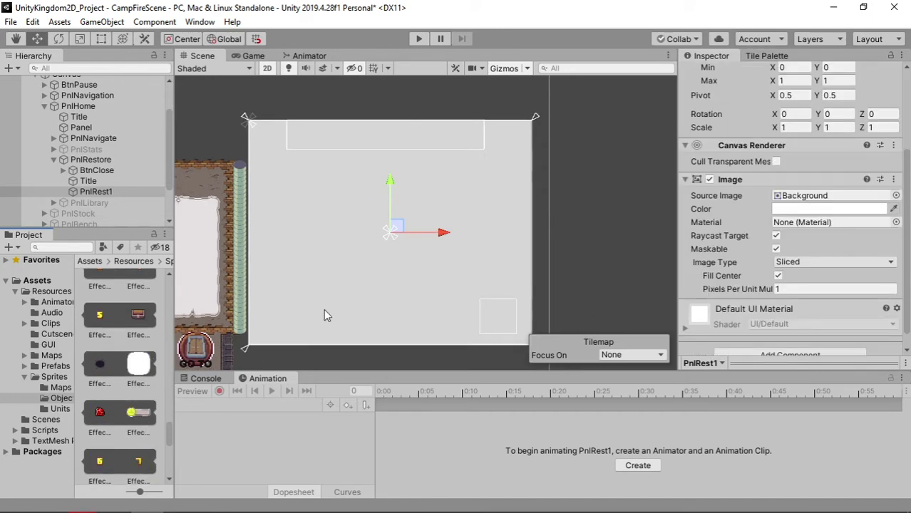
mouse_move(150, 366)
left_mouse_down()
mouse_move(765, 222)
mouse_move(789, 201)
mouse_move(778, 207)
left_mouse_up()
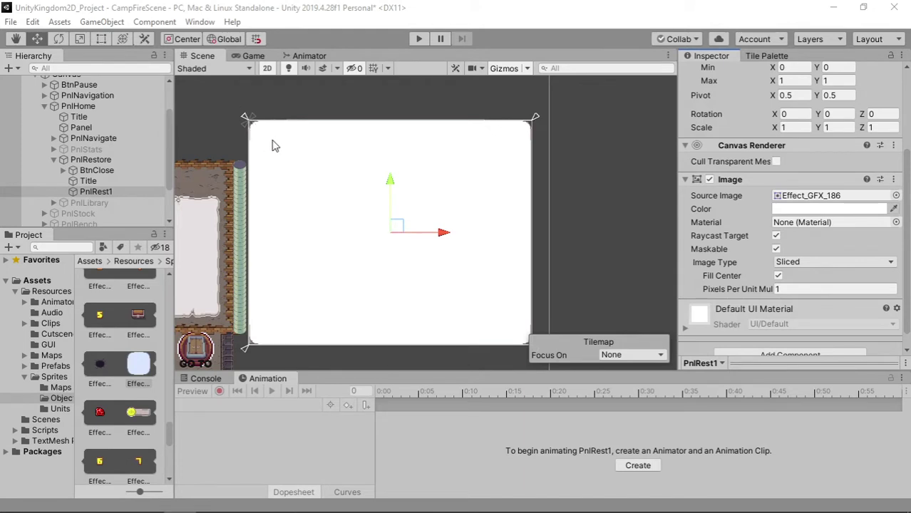
- Shrink PnlRest1 with the Rect tool and move it up-left into a white card
left_click(288, 164)
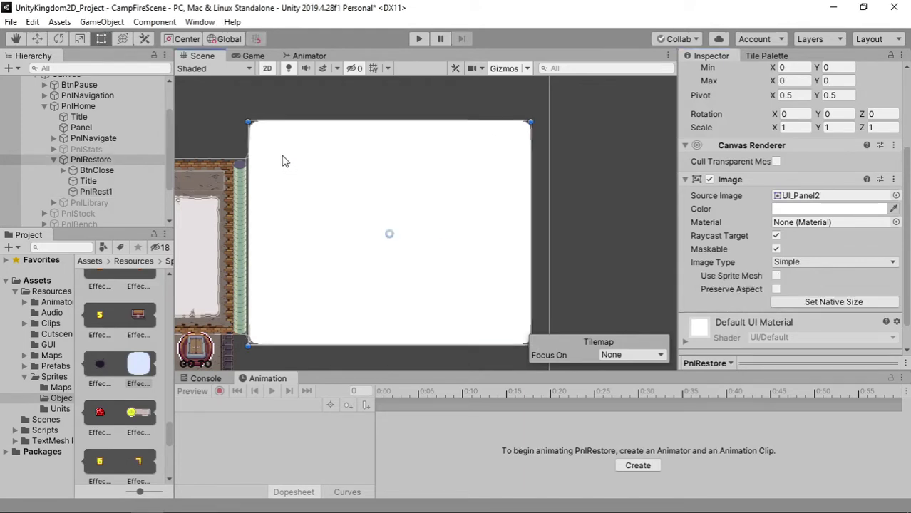
left_click_drag(250, 121, 349, 211)
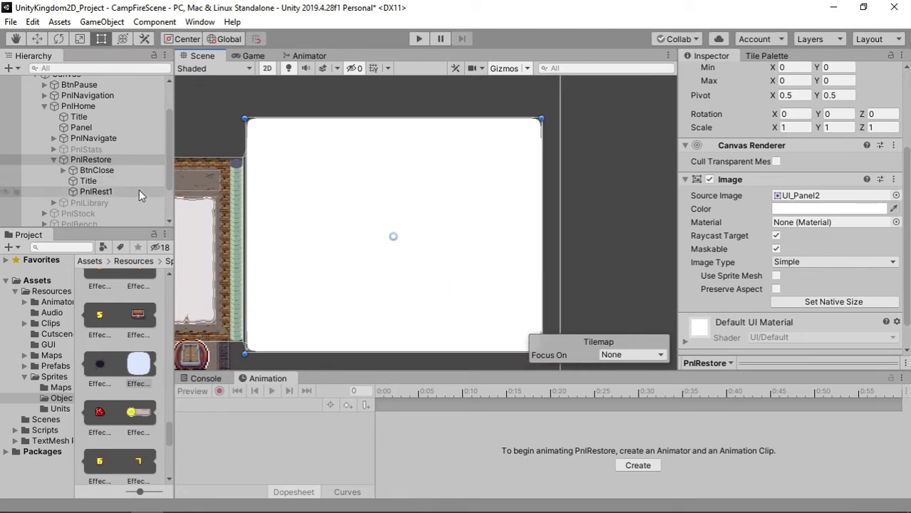
left_click(139, 191)
left_click_drag(244, 125, 314, 221)
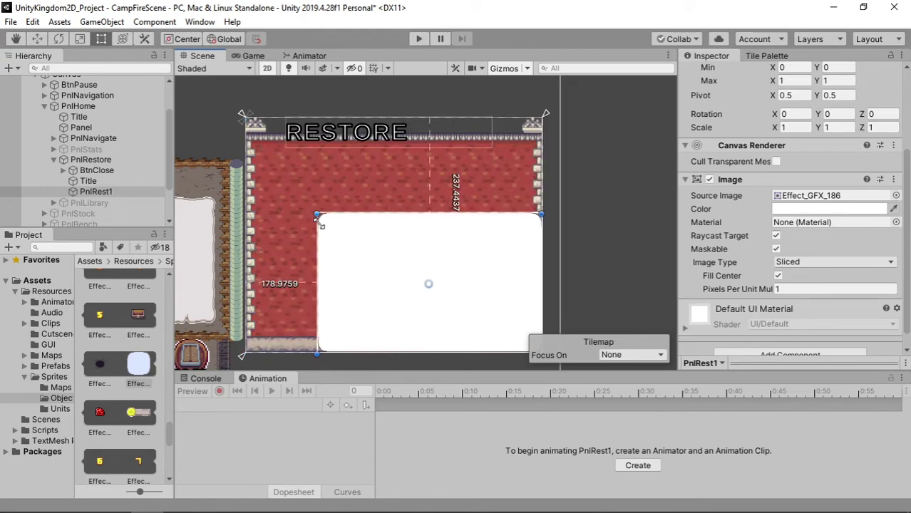
left_click_drag(434, 272, 352, 172)
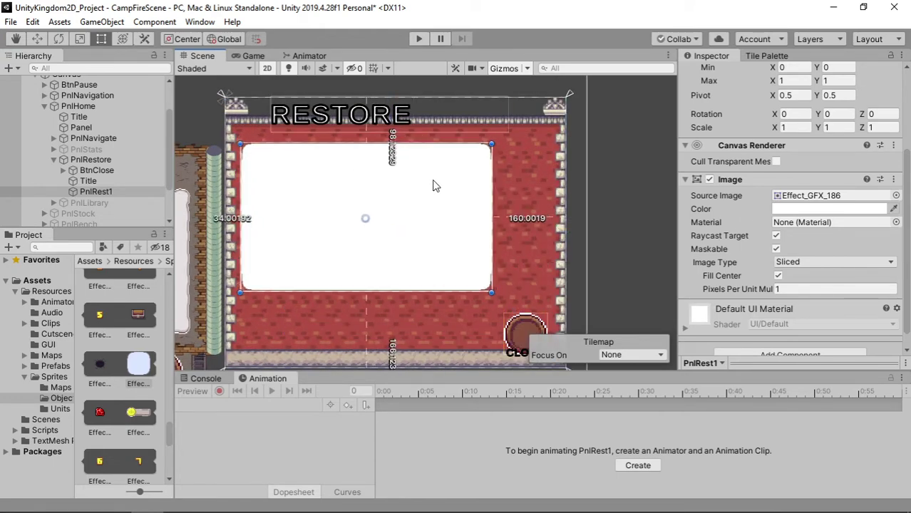
- Set PnlRest1's anchor preset to top-left and drag it down to about 354 × 153
scroll(741, 178, "up", 3)
left_click(707, 146)
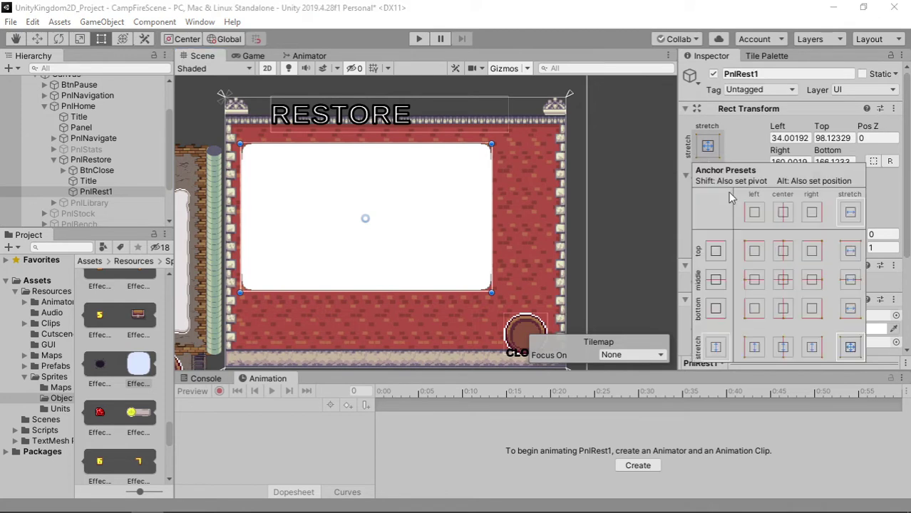
left_click(746, 252)
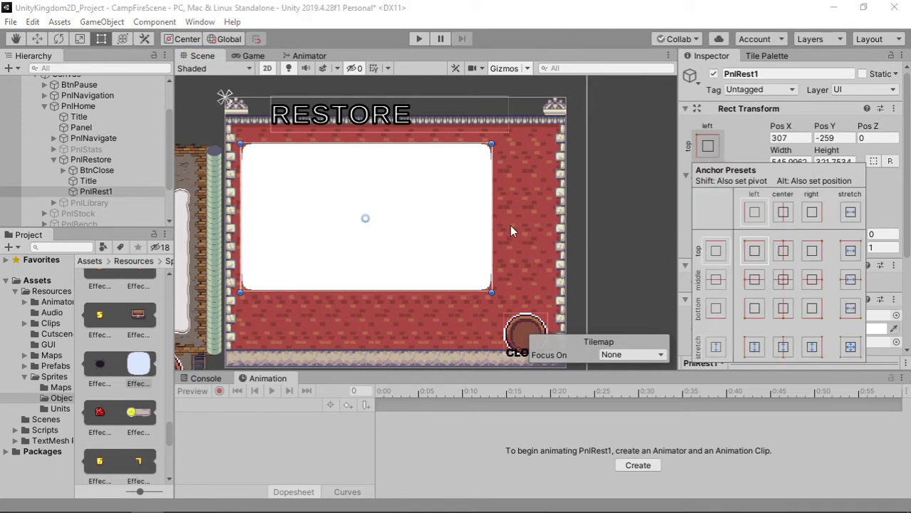
left_click(503, 253)
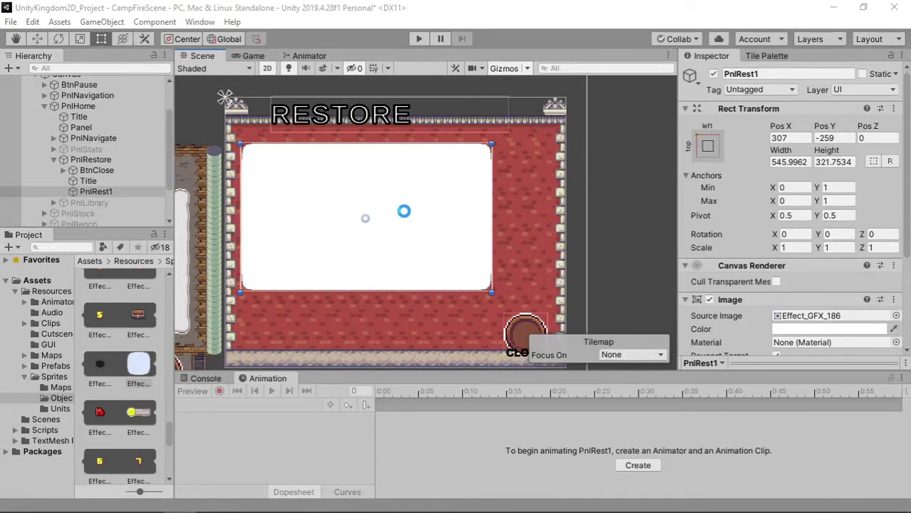
left_click(423, 234)
left_click_drag(483, 285, 403, 214)
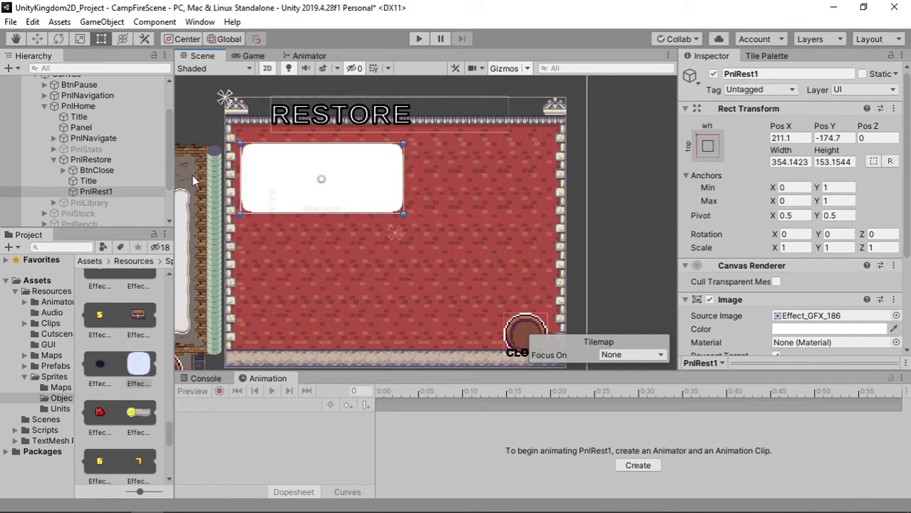
- Create a UI Panel child inside PnlRest1
right_click(121, 192)
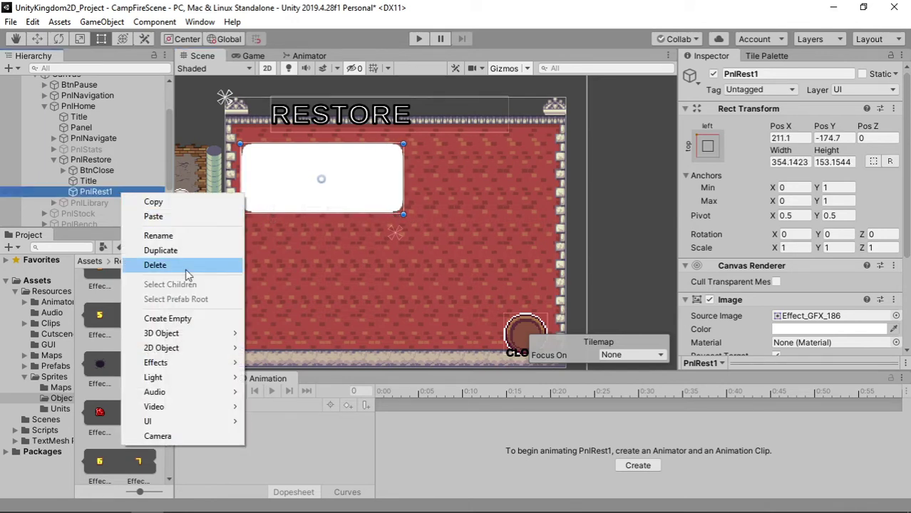
mouse_move(189, 422)
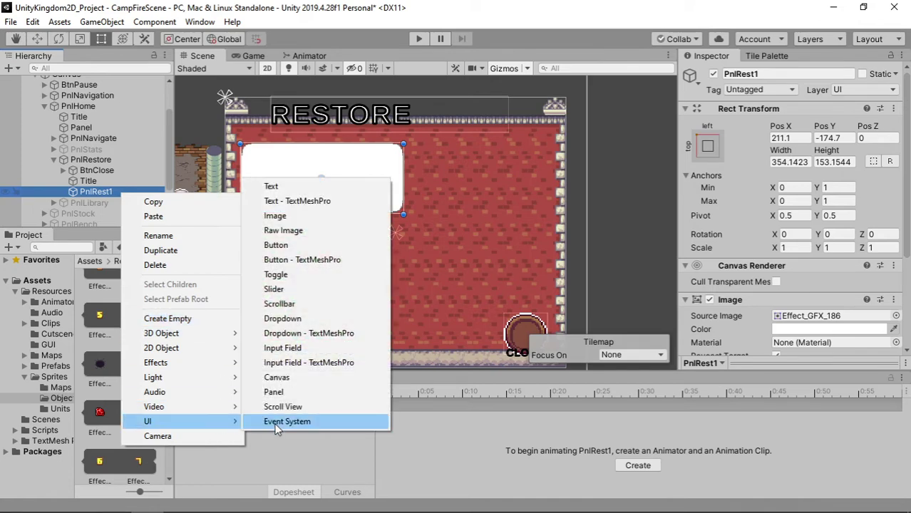
left_click(319, 392)
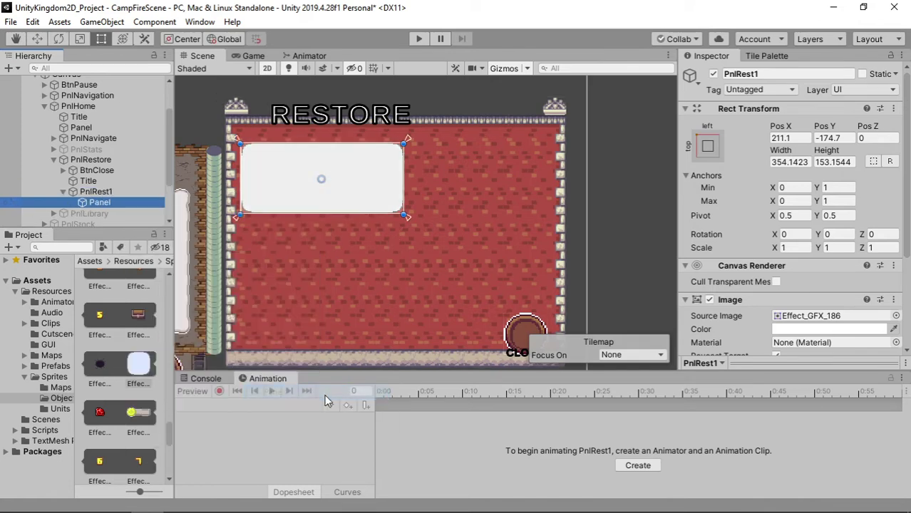
left_click(121, 202)
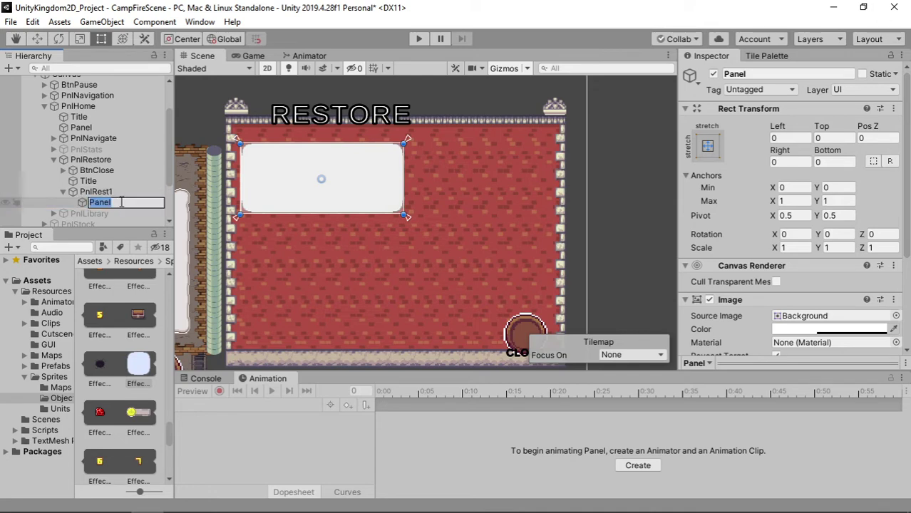
- Add an Image under that Panel using the Effect_GFX_183 chest sprite, sized about 130 × 97
right_click(86, 210)
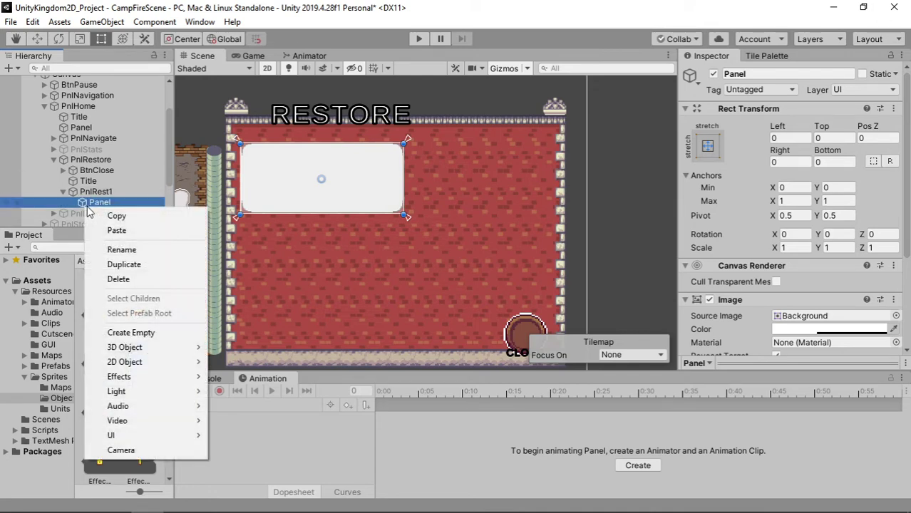
mouse_move(196, 446)
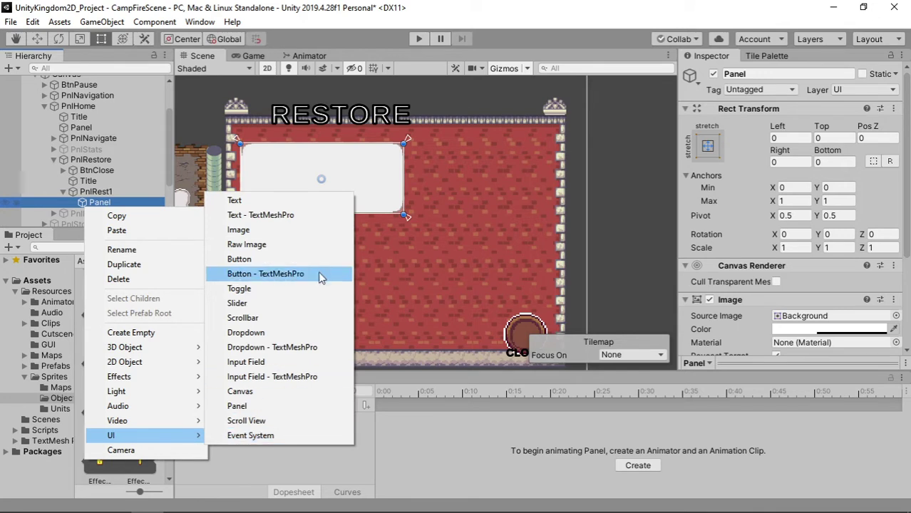
left_click(276, 231)
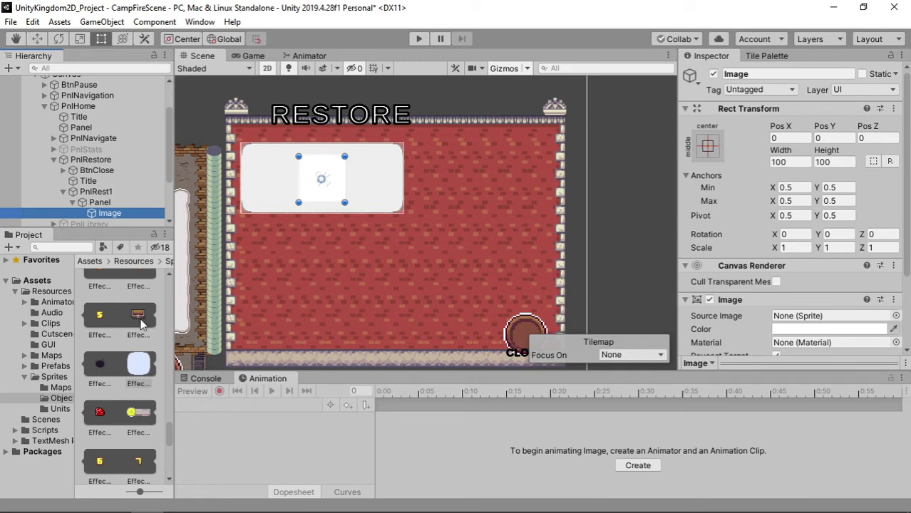
mouse_move(142, 324)
left_mouse_down()
mouse_move(798, 324)
mouse_move(802, 316)
left_mouse_up()
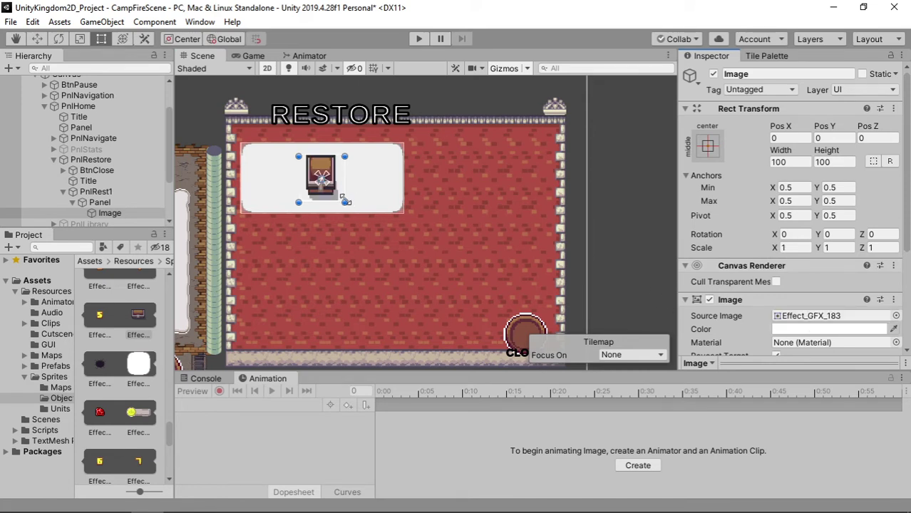
left_click_drag(345, 201, 362, 210)
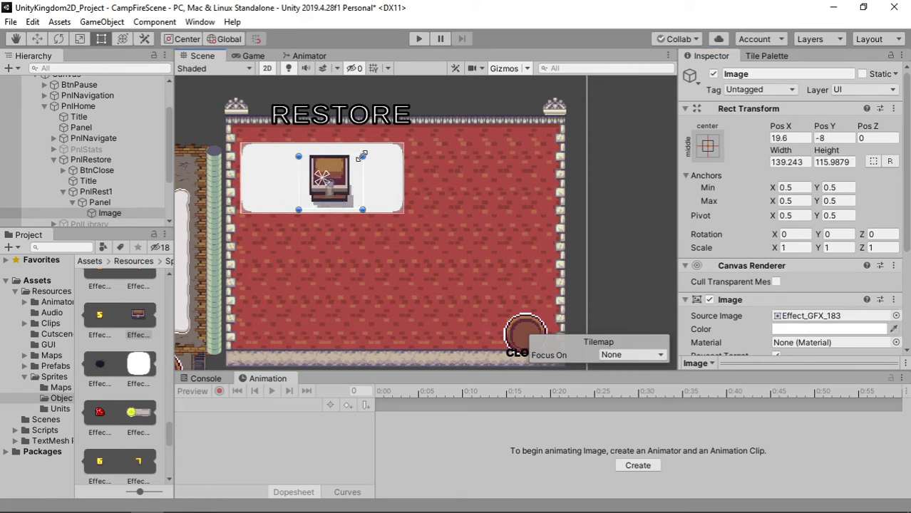
left_click_drag(362, 156, 357, 164)
mouse_move(340, 196)
left_mouse_down()
mouse_move(300, 180)
mouse_move(282, 185)
mouse_move(307, 195)
left_mouse_up()
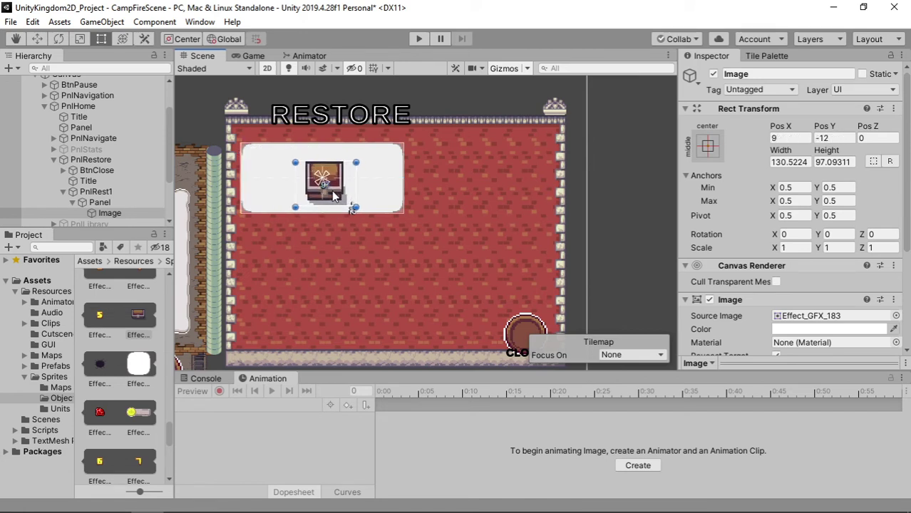
left_click(399, 216)
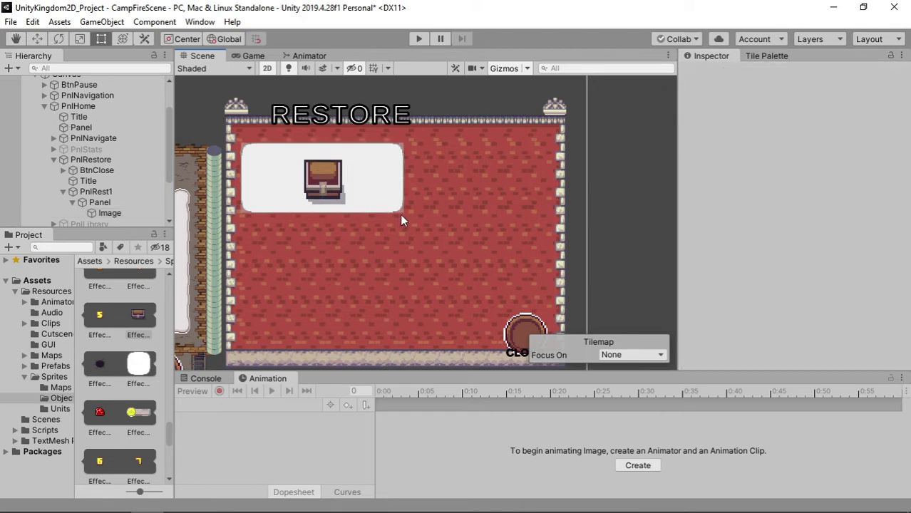
- Give the Panel the Effect_GFX_186 sprite at alpha 74 and shrink it around the chest
left_click(161, 203)
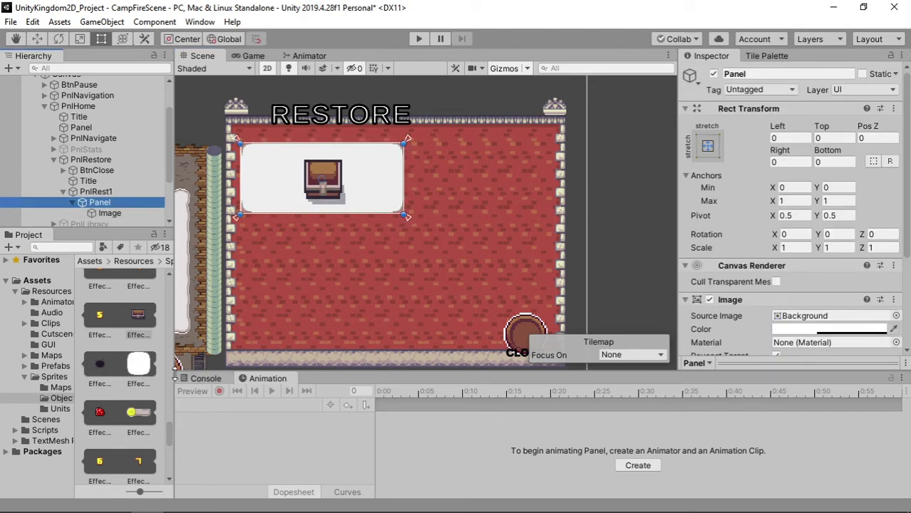
mouse_move(139, 366)
left_mouse_down()
mouse_move(803, 329)
mouse_move(802, 316)
left_mouse_up()
left_click(800, 329)
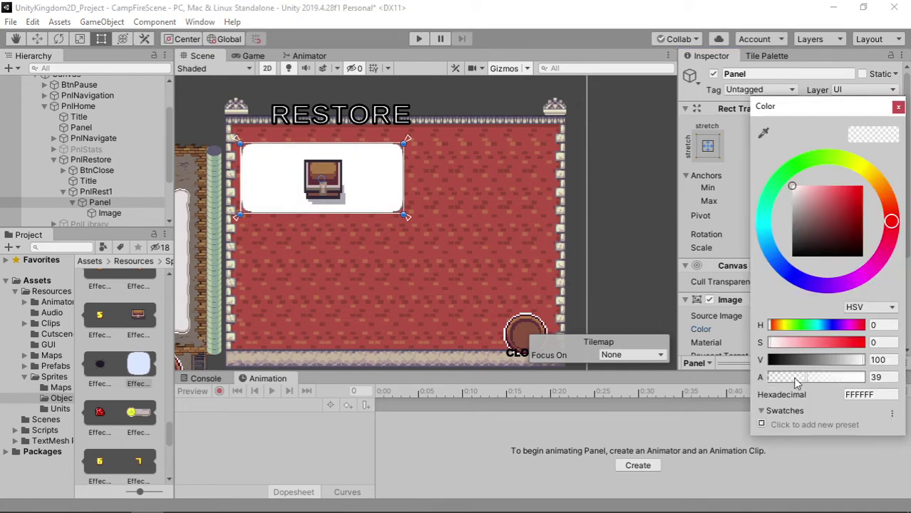
left_click_drag(796, 378, 838, 378)
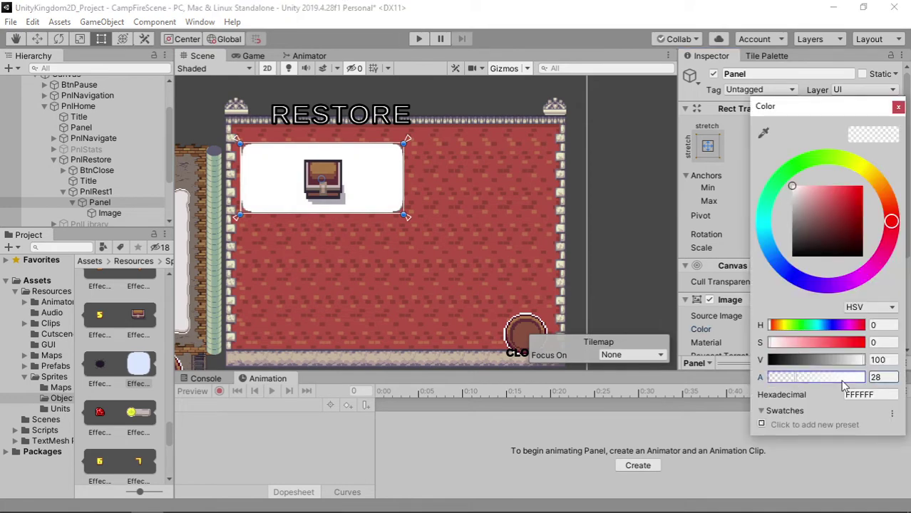
left_click(899, 106)
left_click_drag(406, 146, 301, 157)
- Tighten the Panel frame and move the chest image up and right inside it
scroll(271, 187, "up", 2)
scroll(266, 189, "up", 1)
left_click(264, 189)
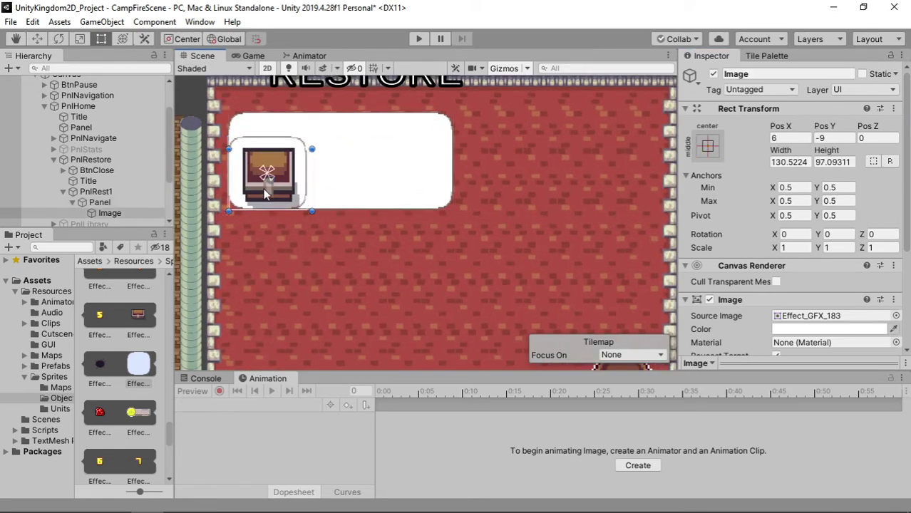
left_click_drag(265, 189, 258, 191)
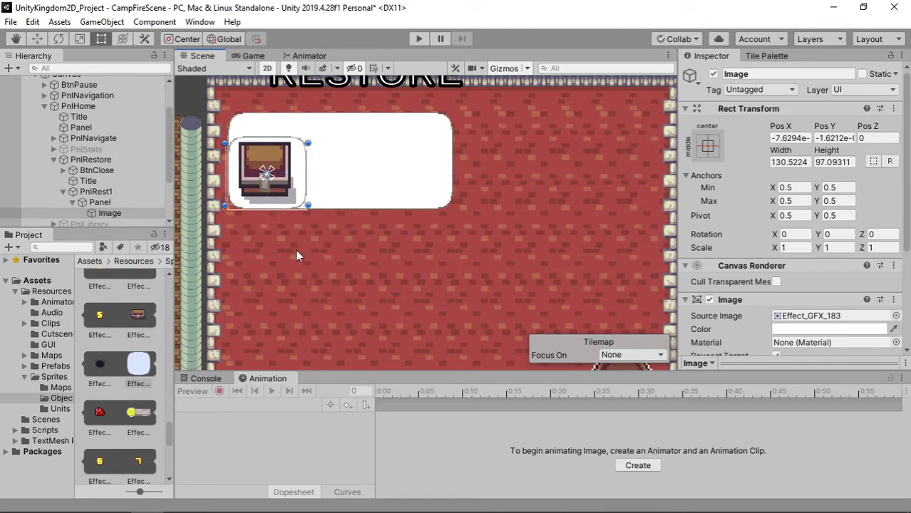
left_click(290, 207)
left_click(298, 204)
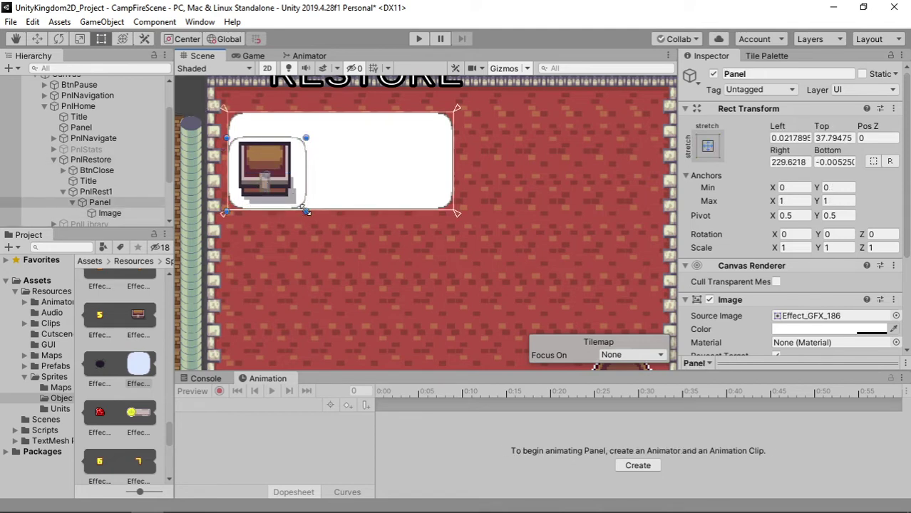
left_click_drag(304, 211, 277, 166)
left_click(271, 183)
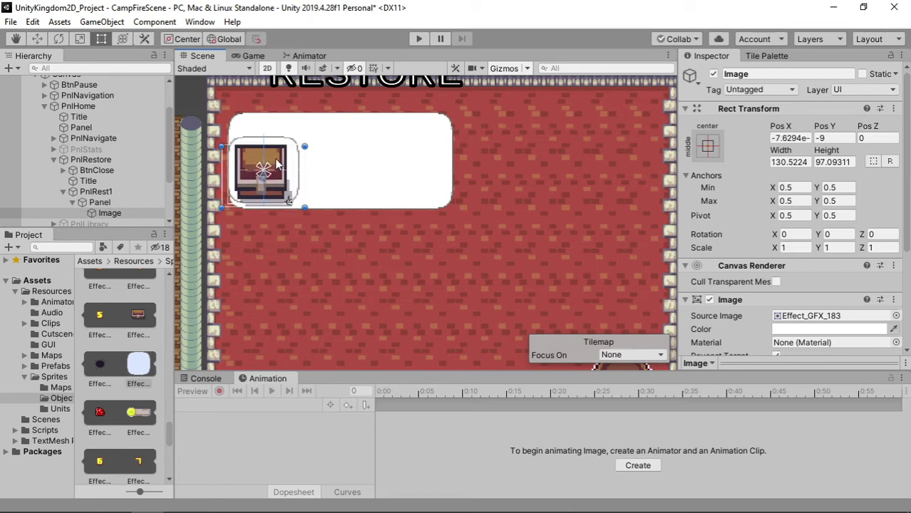
key("w")
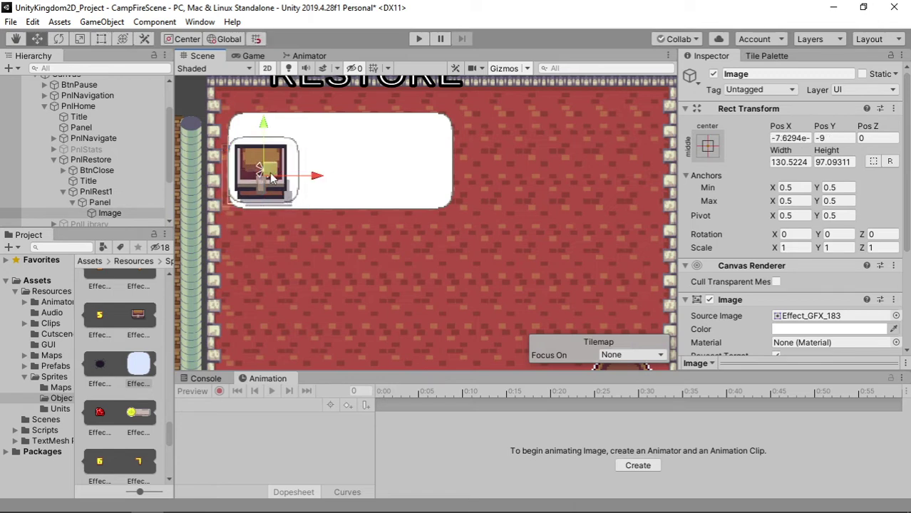
left_click_drag(271, 178, 337, 199)
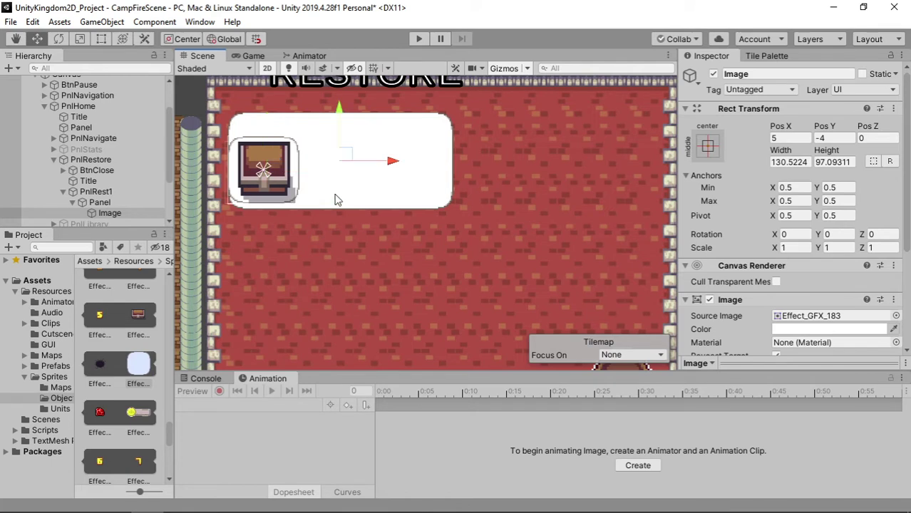
- Shorten the PnlRest1 card from the bottom, then undo the change
left_click(337, 200)
left_click(356, 197)
left_click(335, 207)
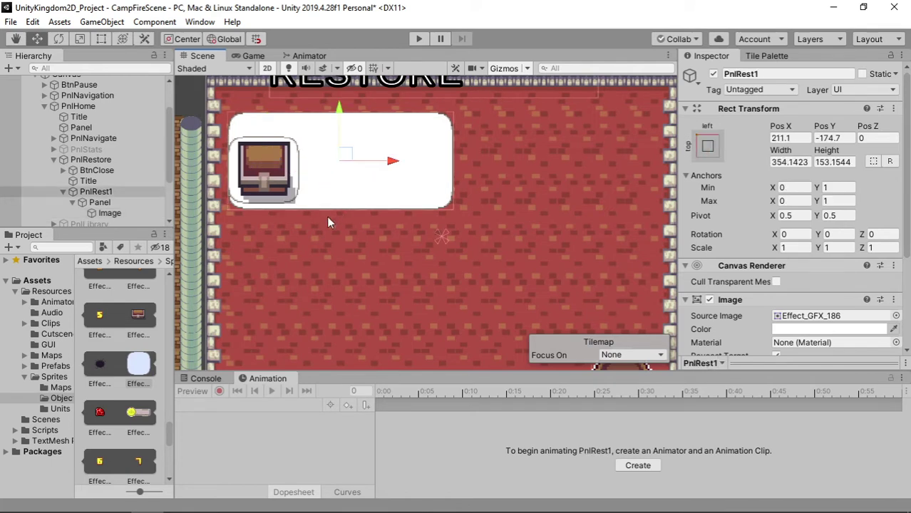
key("t")
left_click_drag(358, 208, 360, 187)
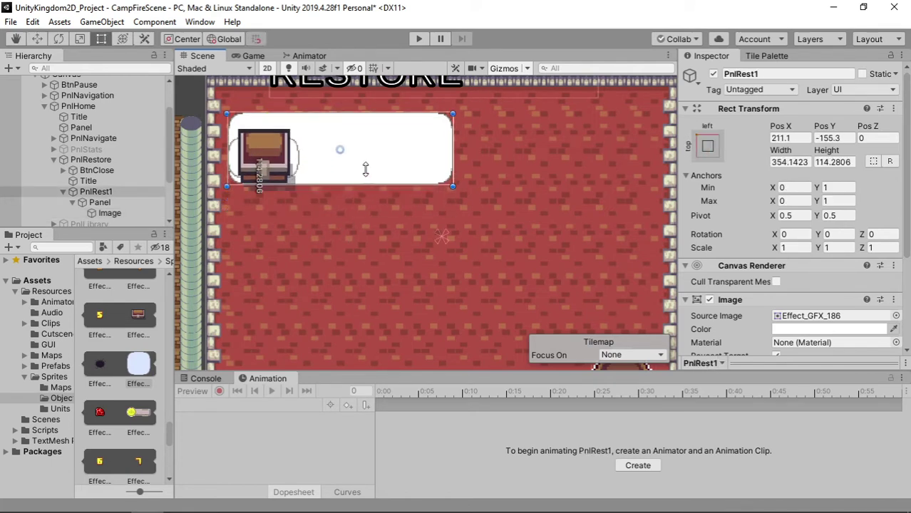
key("ctrl+z")
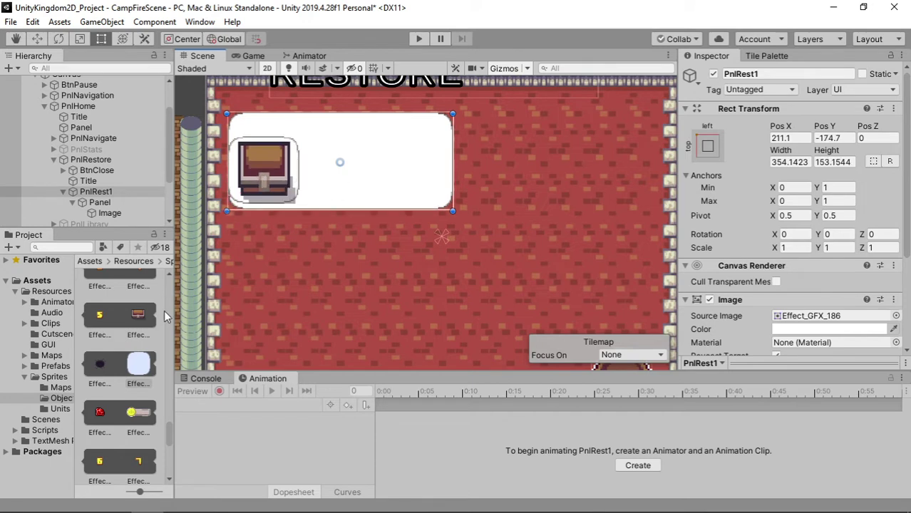
- Anchor the Panel frame top-left and shrink PnlRest1 to about 323 × 116
left_click(104, 203)
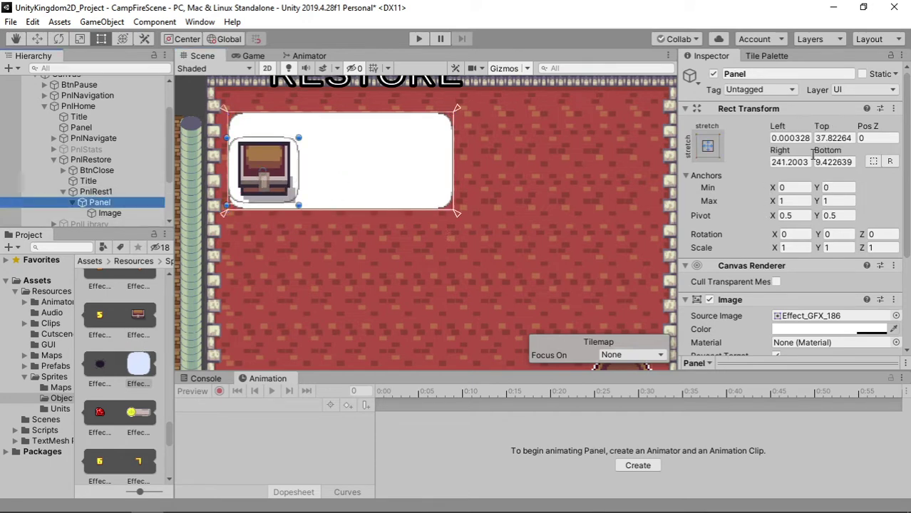
left_click(708, 148)
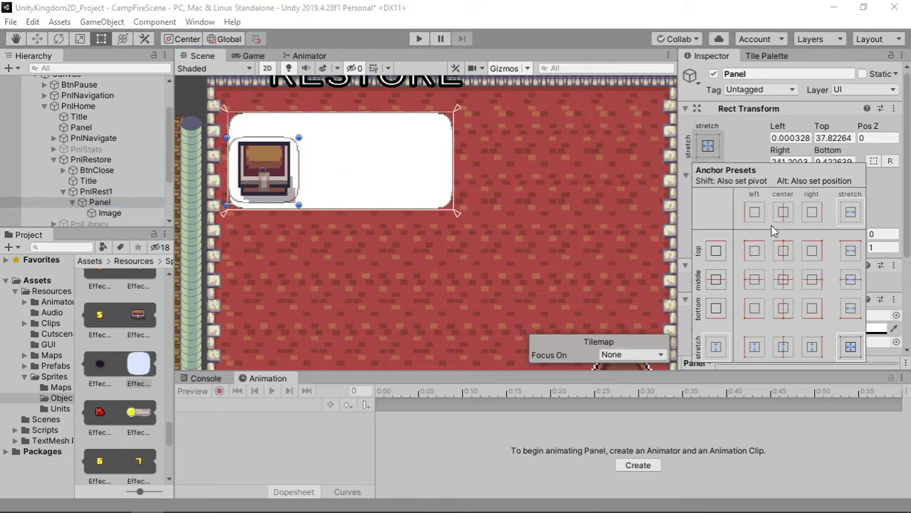
left_click(761, 252)
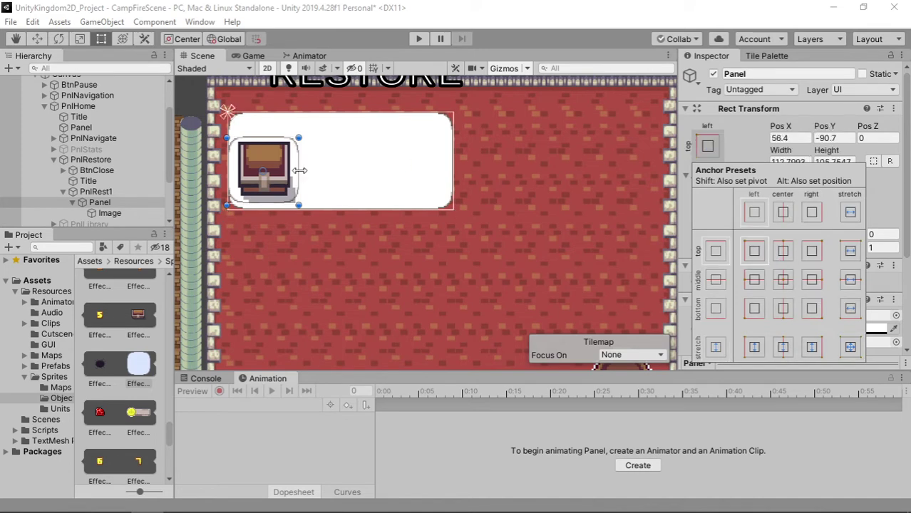
left_click(293, 171)
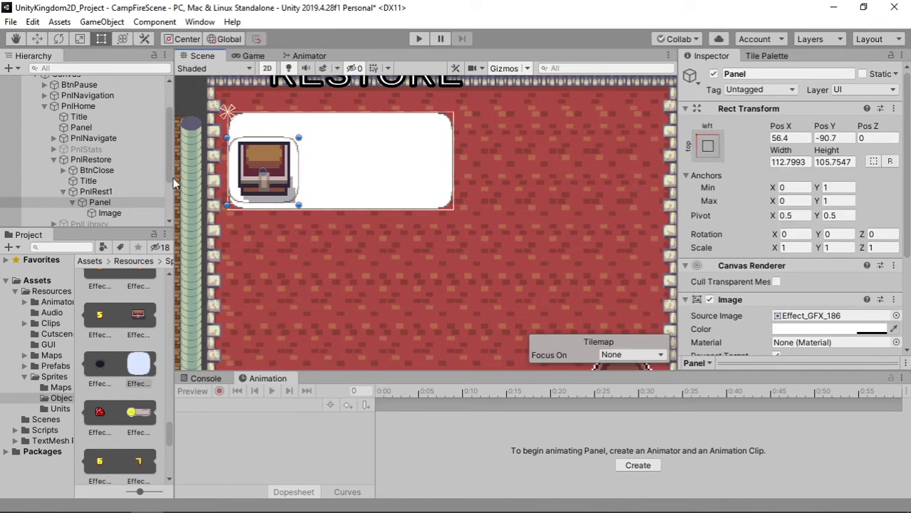
left_click(140, 205)
left_click(443, 207)
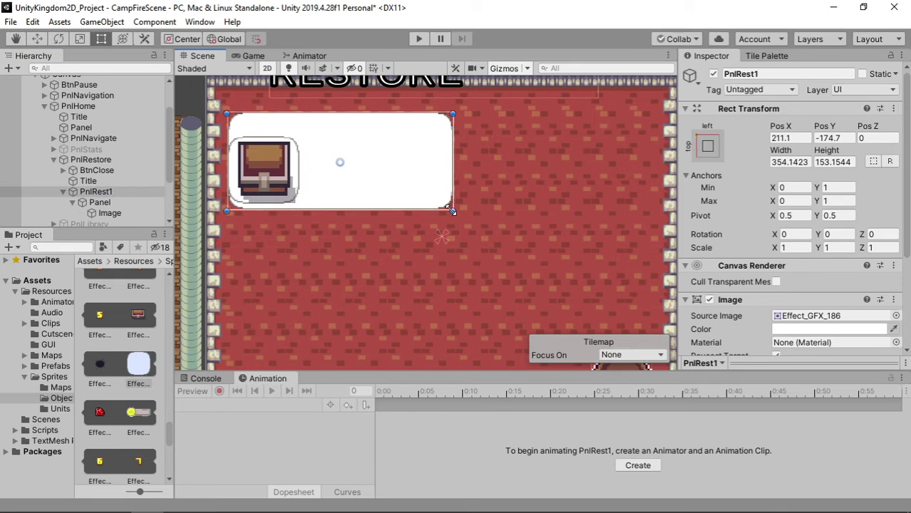
left_click_drag(444, 207, 433, 188)
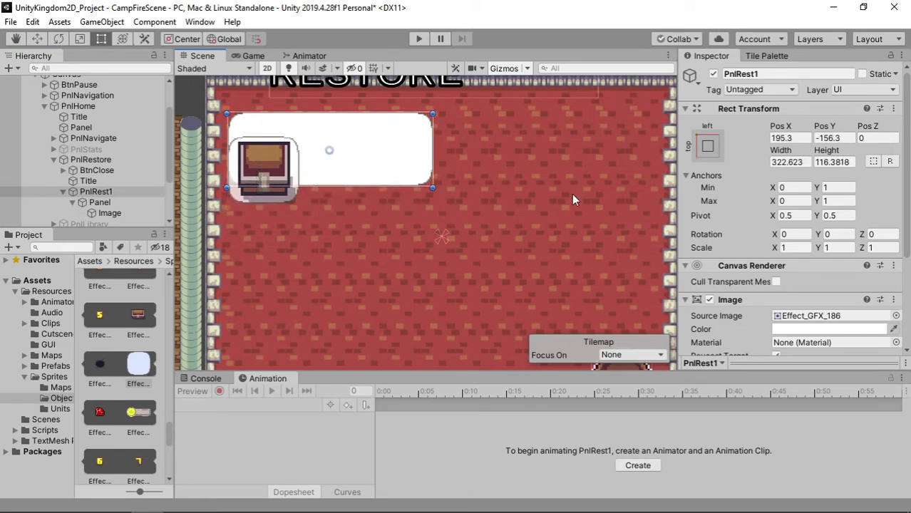
- Make the card background grey, set the frame to alpha 100, and move it to Pos 82, -89
left_click(783, 329)
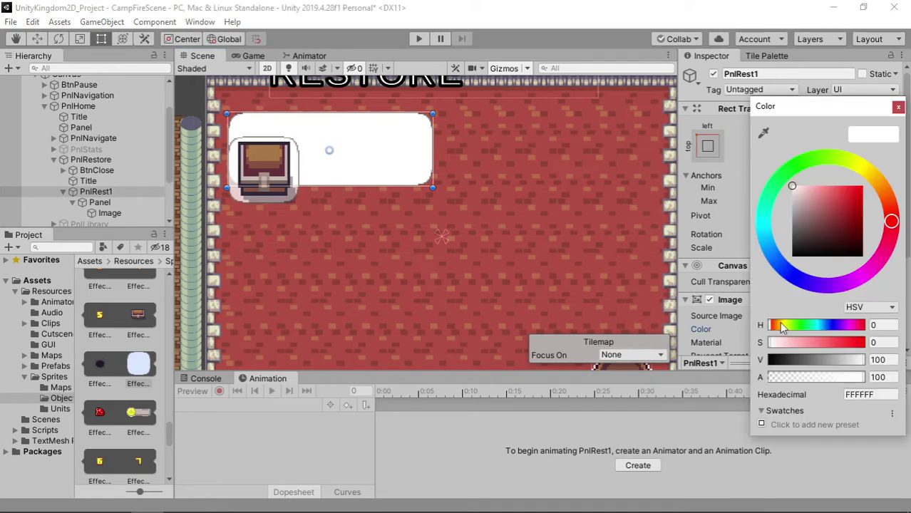
left_click(793, 213)
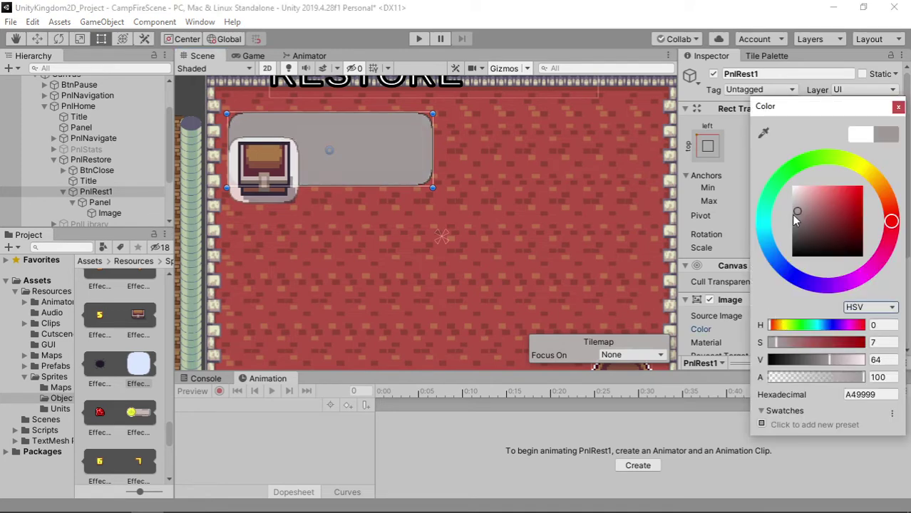
left_click(114, 205)
left_click(114, 205)
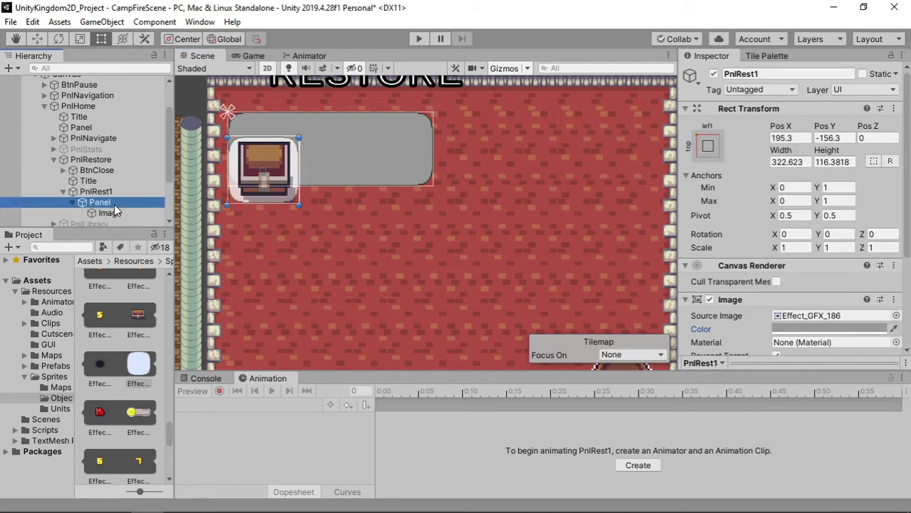
left_click(815, 329)
left_click_drag(849, 384, 878, 381)
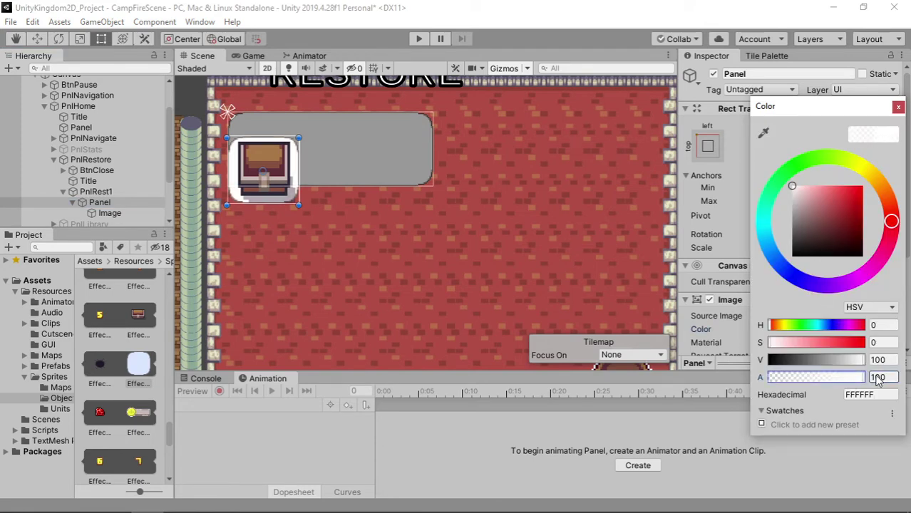
left_click(898, 108)
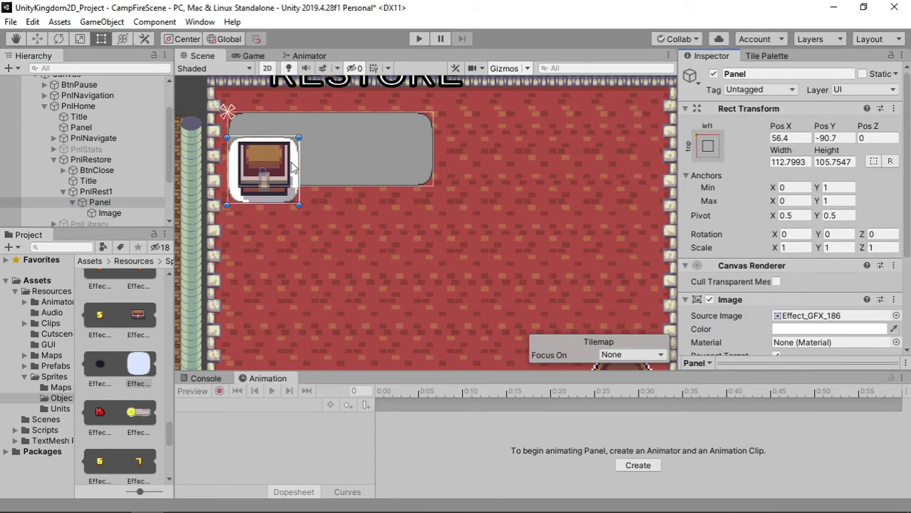
left_click_drag(296, 171, 313, 172)
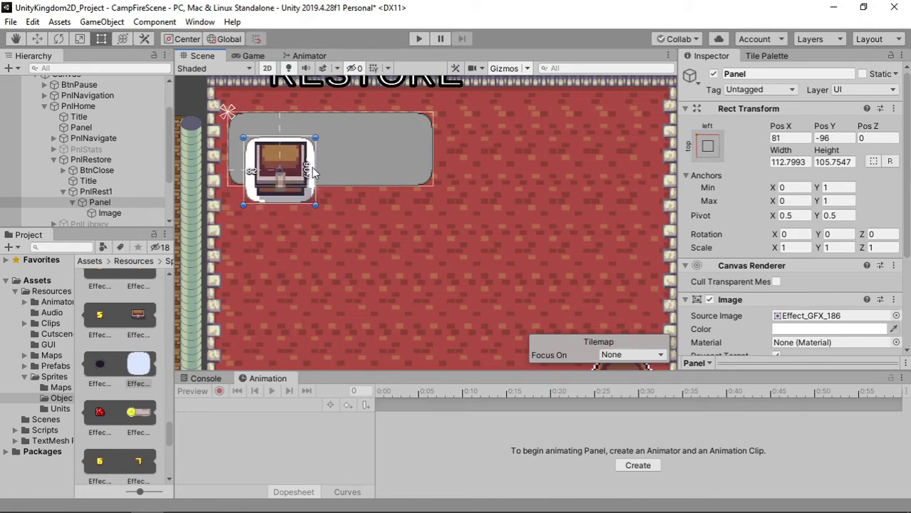
- Expand PnlStats and select its Health Point label, Text (1)
scroll(341, 182, "down", 1)
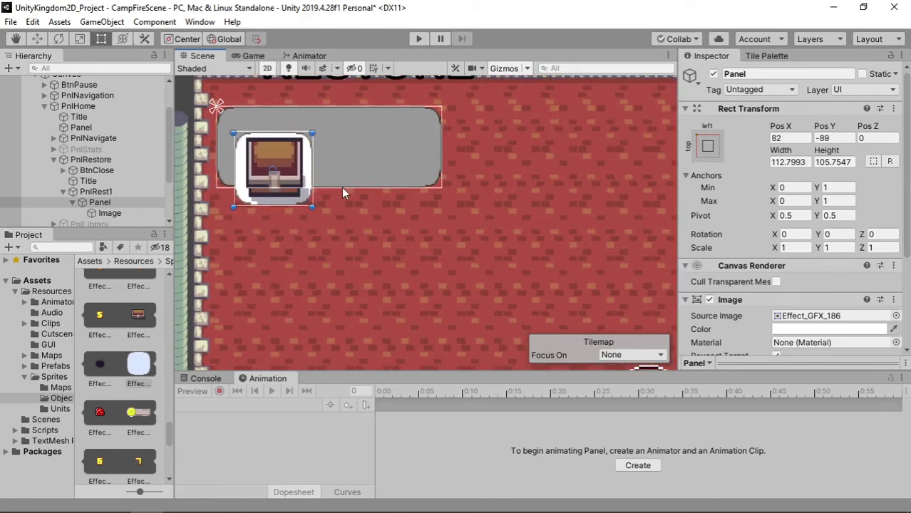
scroll(342, 189, "down", 1)
scroll(335, 204, "down", 1)
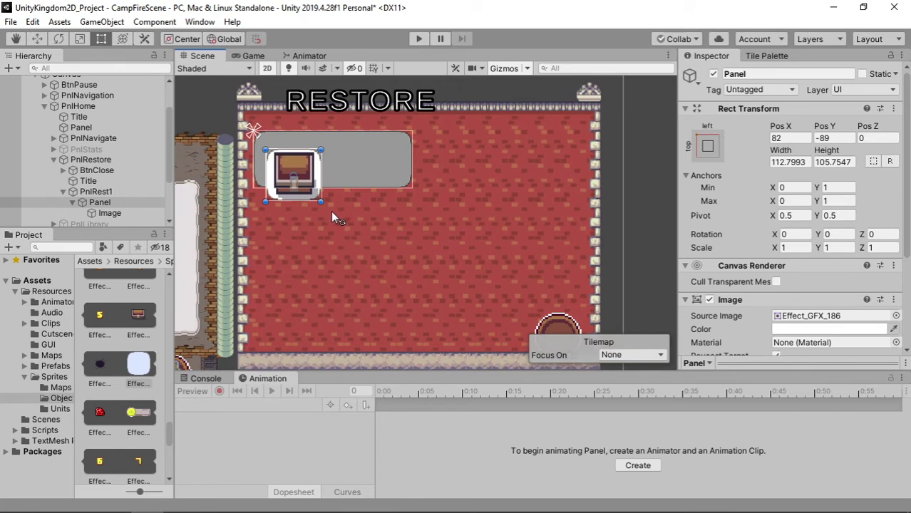
left_click(54, 149)
scroll(114, 183, "down", 3)
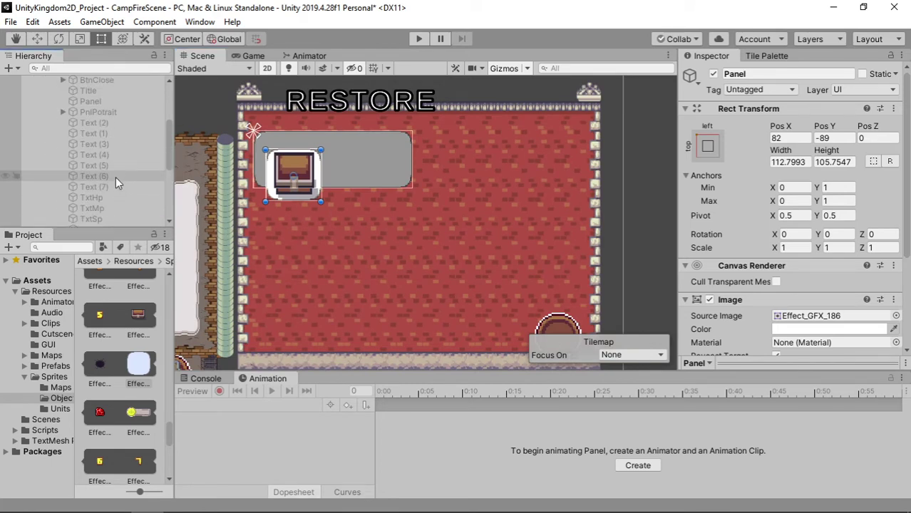
left_click(117, 136)
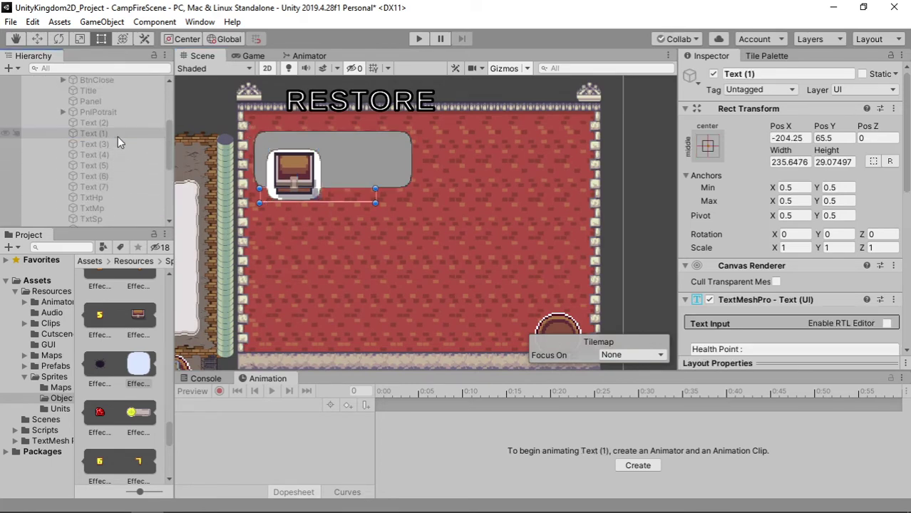
- Move the duplicated label Text (8) into PnlRestore > PnlRest1
scroll(120, 150, "down", 2)
scroll(121, 162, "down", 2)
left_click(119, 181)
left_click_drag(112, 180, 116, 197)
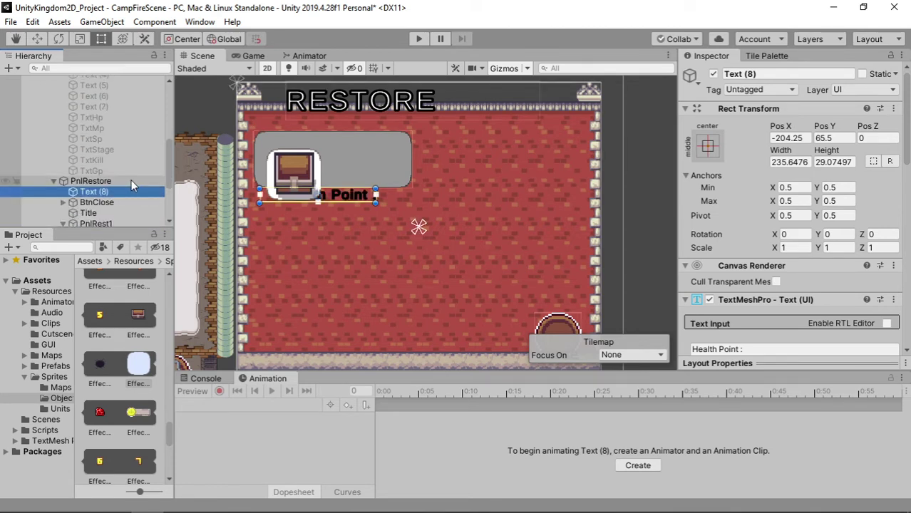
scroll(131, 171, "up", 3)
scroll(134, 154, "up", 3)
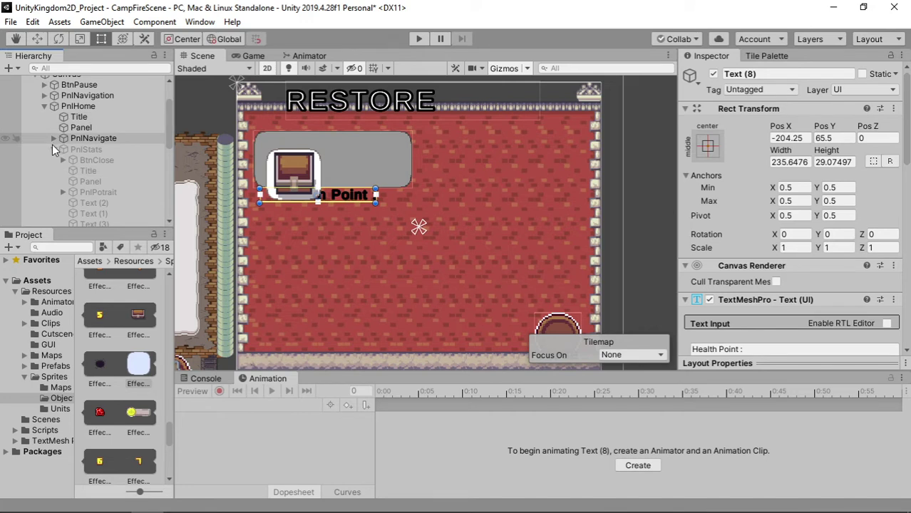
left_click(53, 149)
scroll(73, 163, "down", 2)
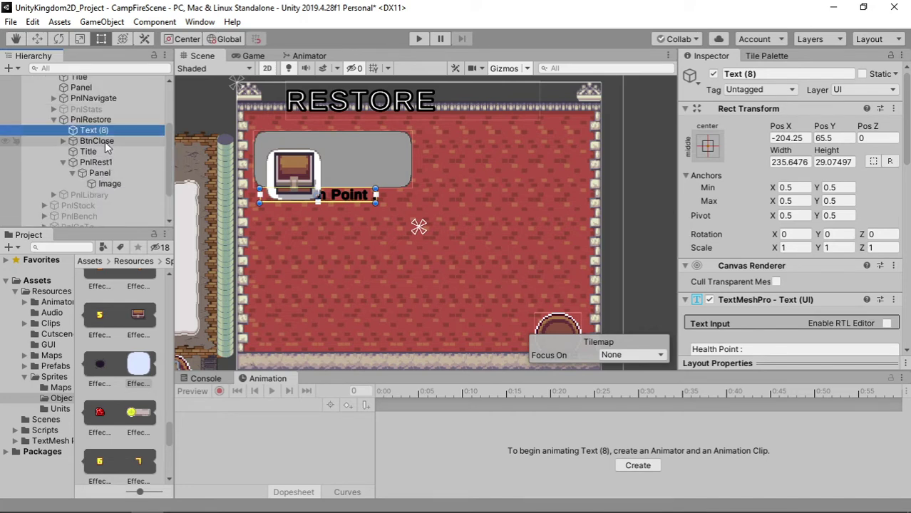
mouse_move(104, 133)
left_mouse_down()
mouse_move(126, 182)
mouse_move(127, 169)
left_mouse_up()
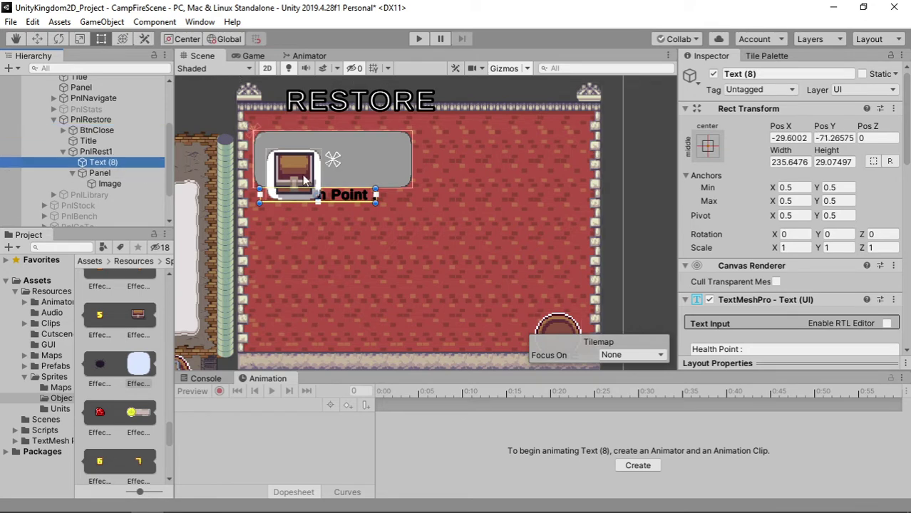
- Place the Health Point label along the card's top edge, about 270.6 wide
left_click_drag(350, 200, 332, 141)
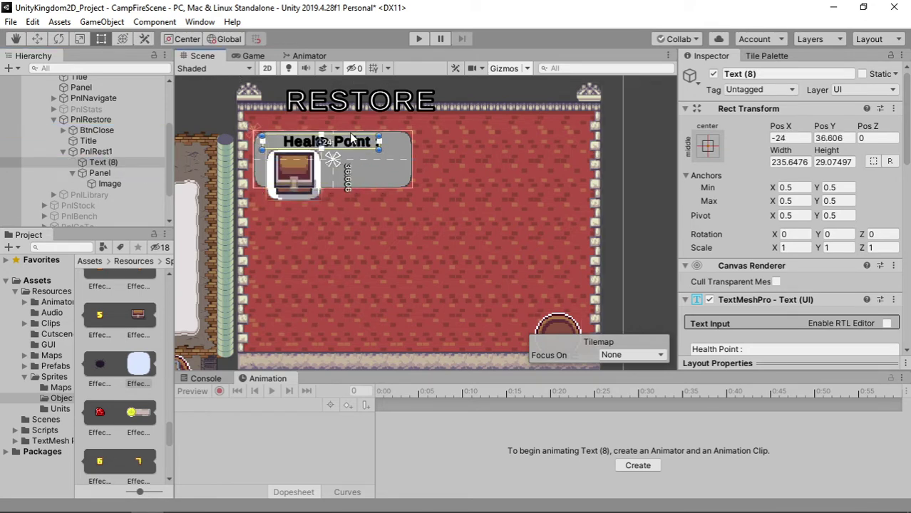
scroll(312, 141, "up", 2)
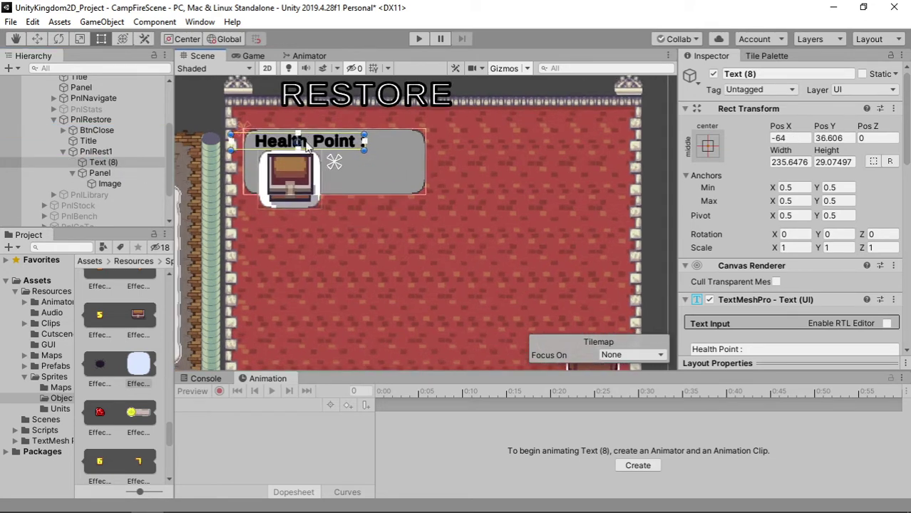
left_click_drag(231, 148, 250, 146)
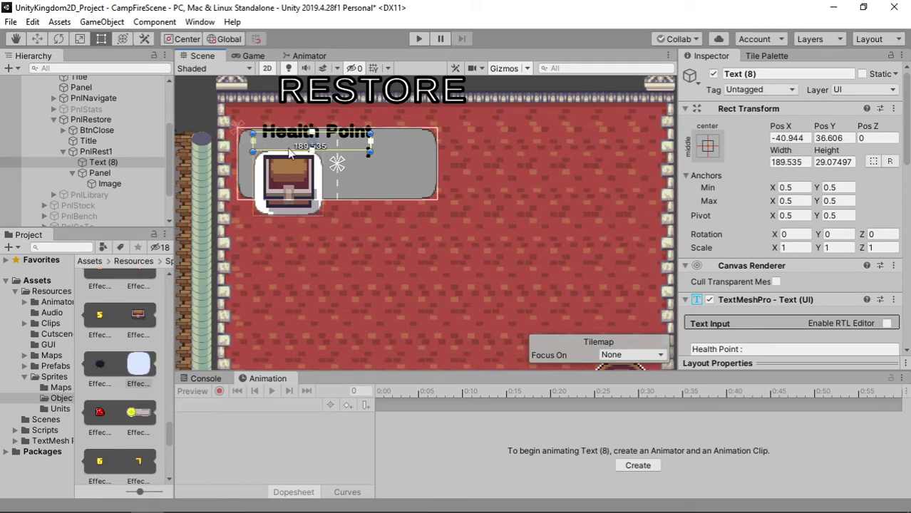
left_click_drag(369, 151, 421, 153)
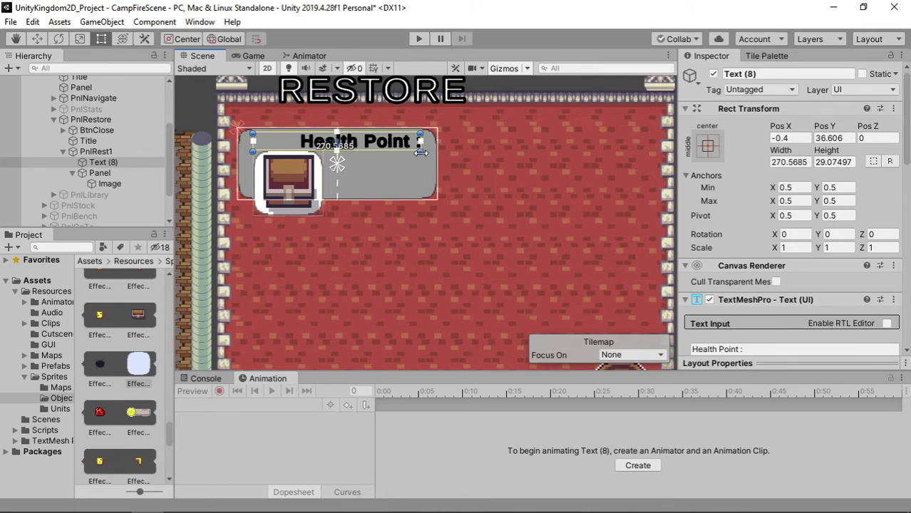
scroll(802, 354, "down", 3)
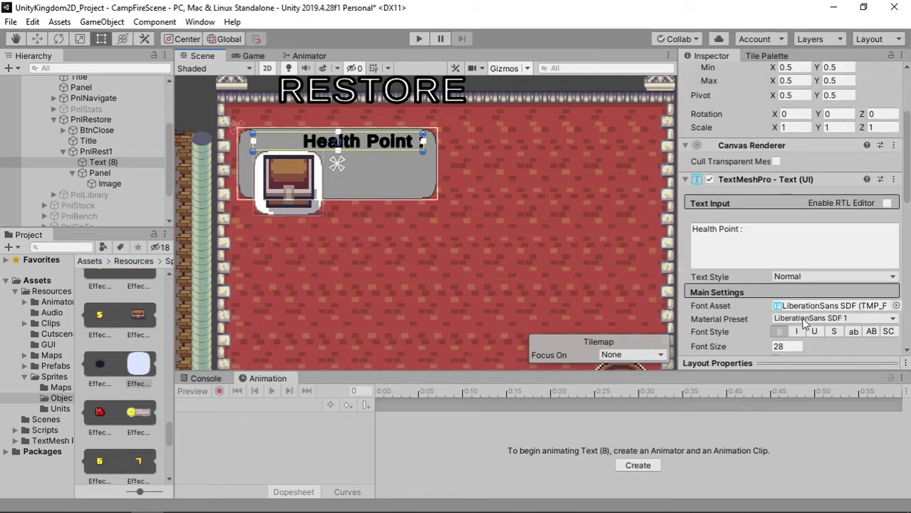
- Change the label's text to 'Item' with left alignment
left_click(762, 237)
left_click(762, 236)
key("BackSpace")
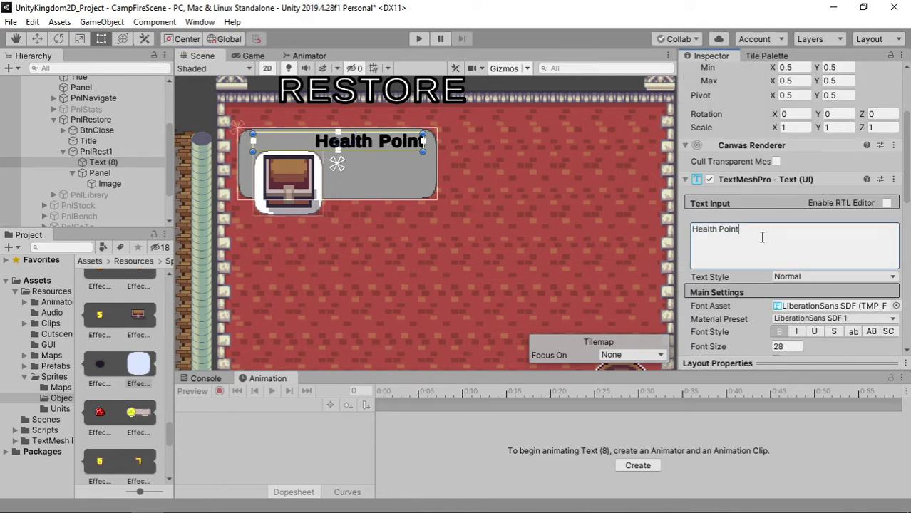
key("ctrl+shift+Left")
key("ctrl+shift+Left")
type("It")
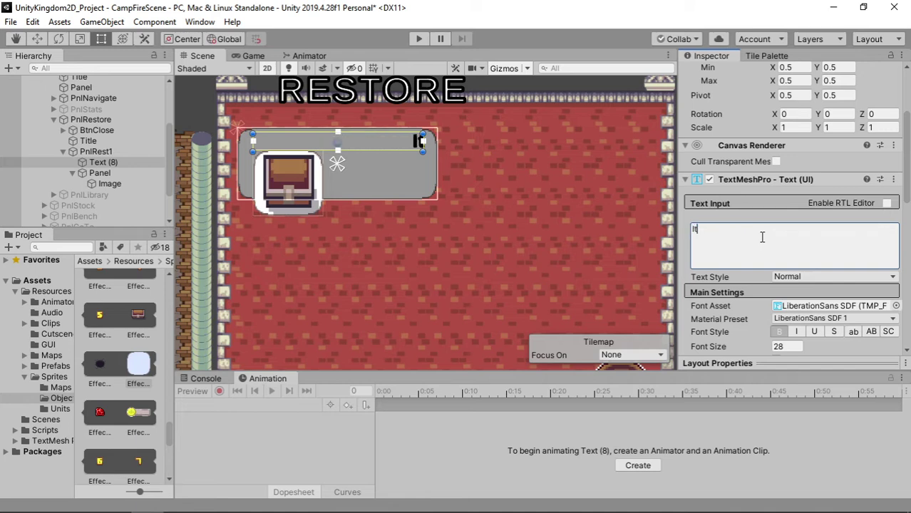
type("em")
scroll(811, 318, "down", 3)
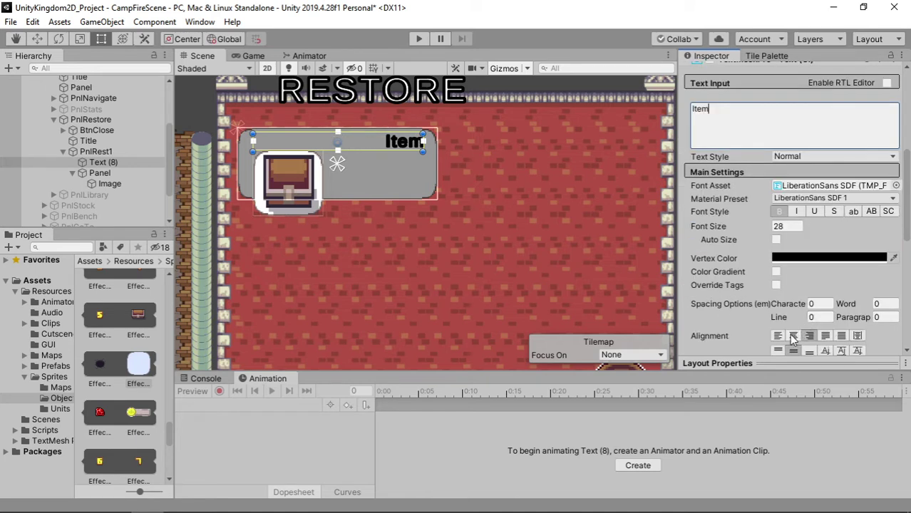
left_click(794, 336)
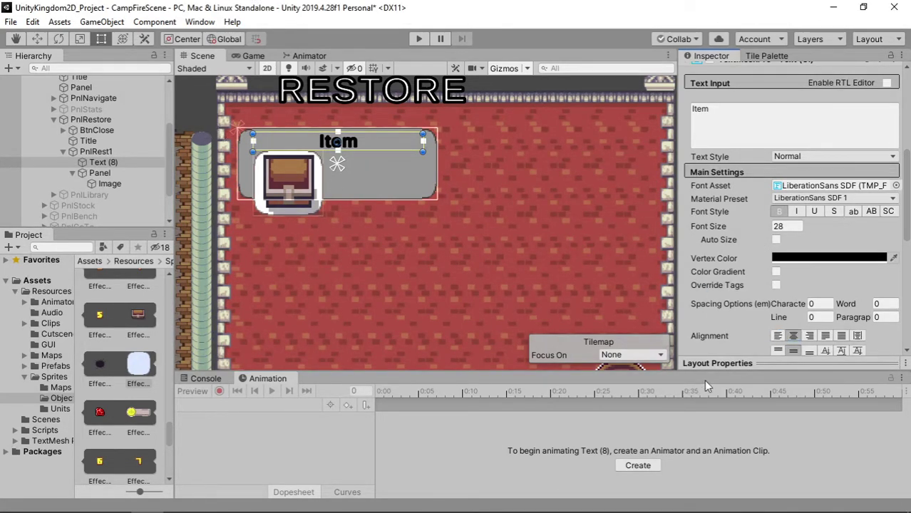
left_click(778, 336)
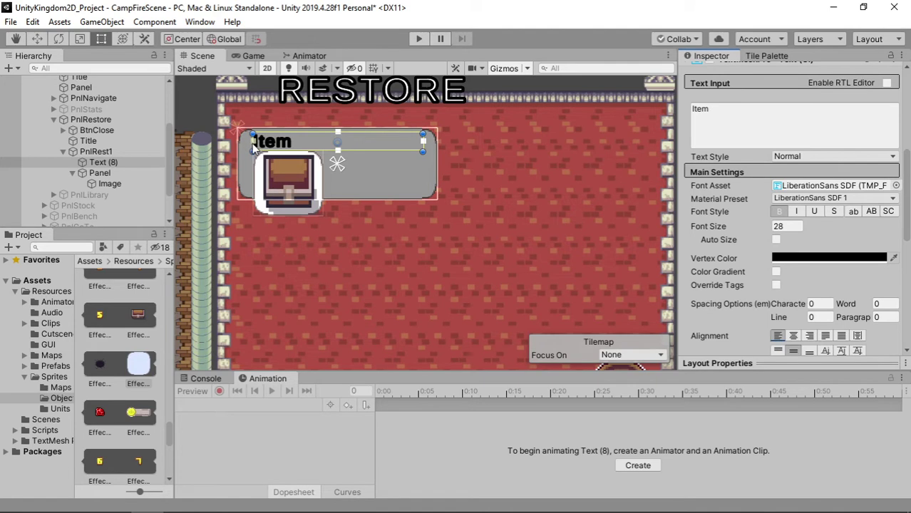
- Inset the Item label, shift it and the chest Panel left, and start renaming Text (8)
left_click_drag(254, 143, 267, 147)
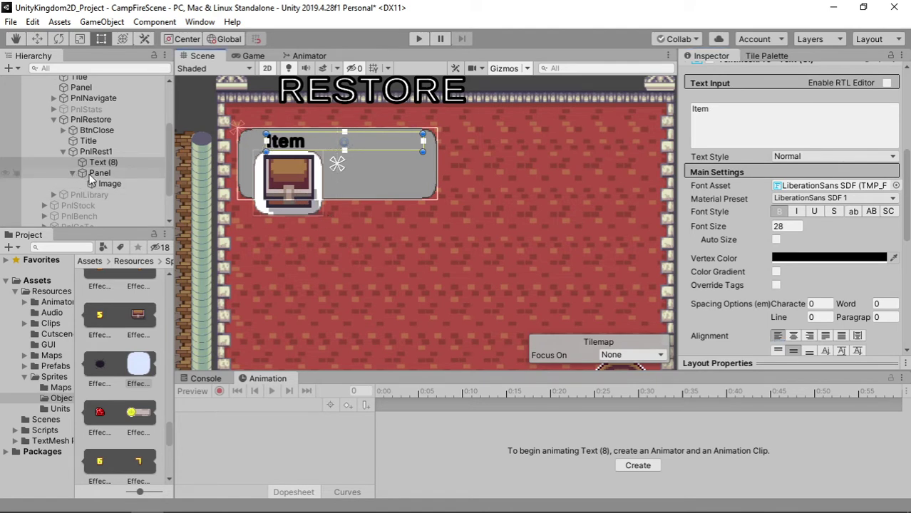
left_click(241, 192, "shift")
key("w")
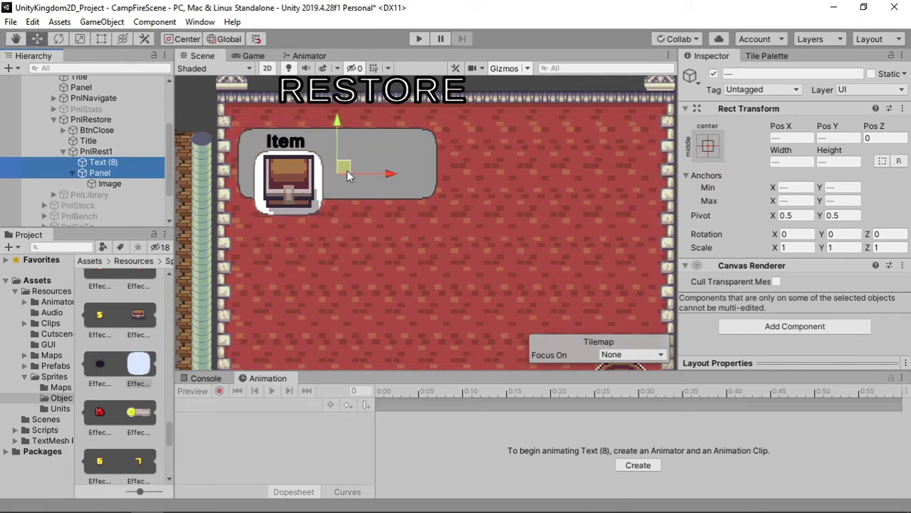
left_click_drag(346, 174, 337, 174)
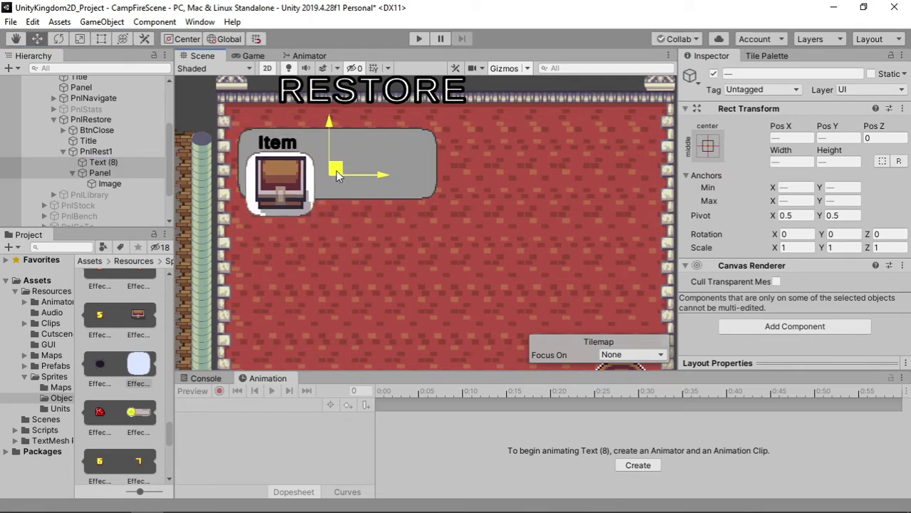
left_click(331, 199)
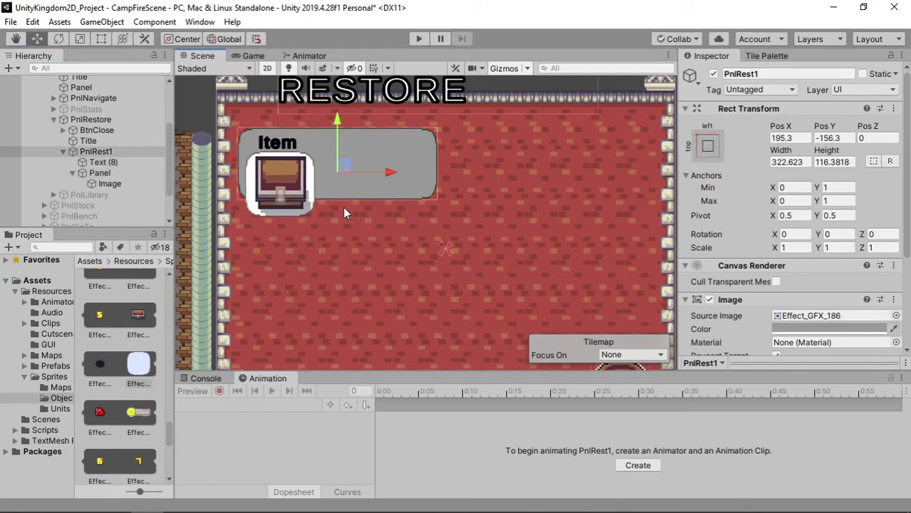
left_click(104, 163)
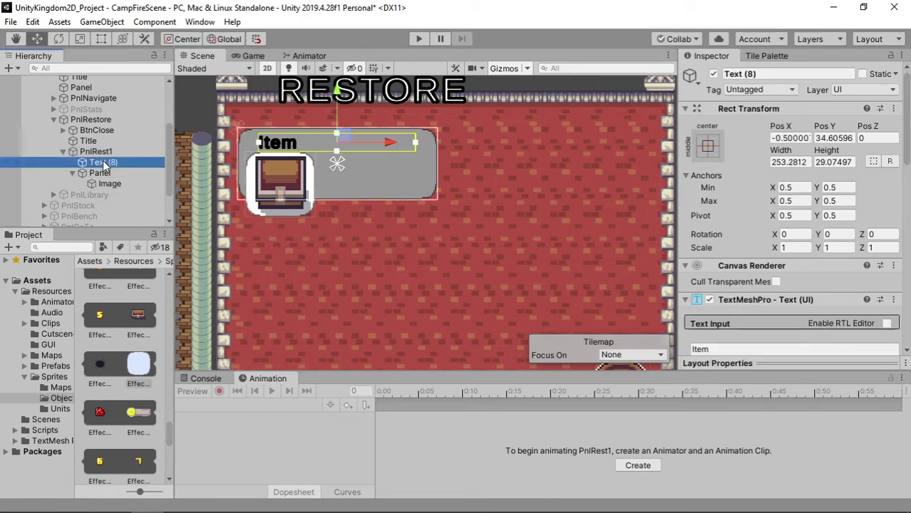
left_click(102, 163)
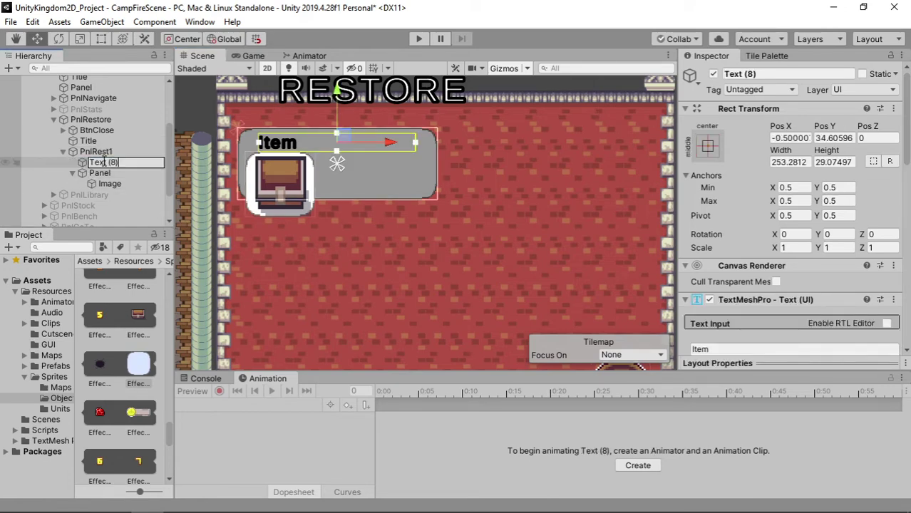
- Add a TextMeshPro Button to PnlRest1 right of the chest, sized about 183 × 65
right_click(104, 152)
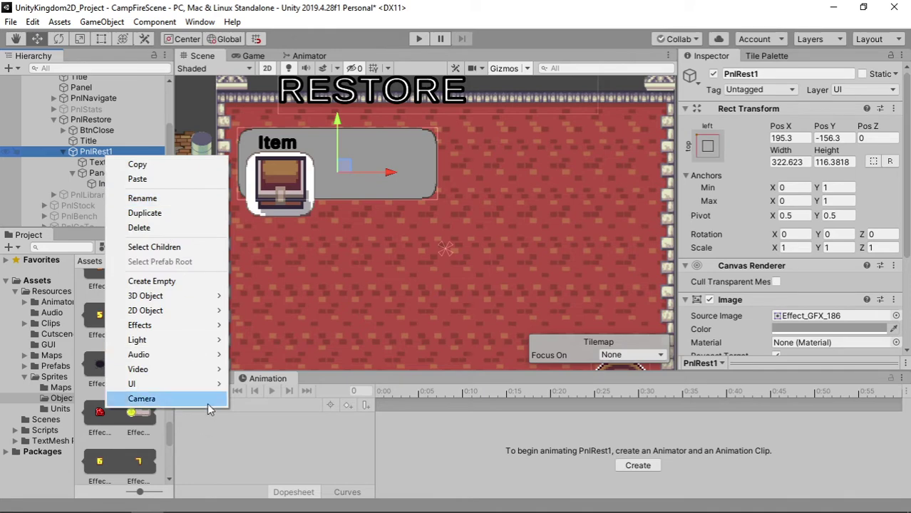
mouse_move(211, 383)
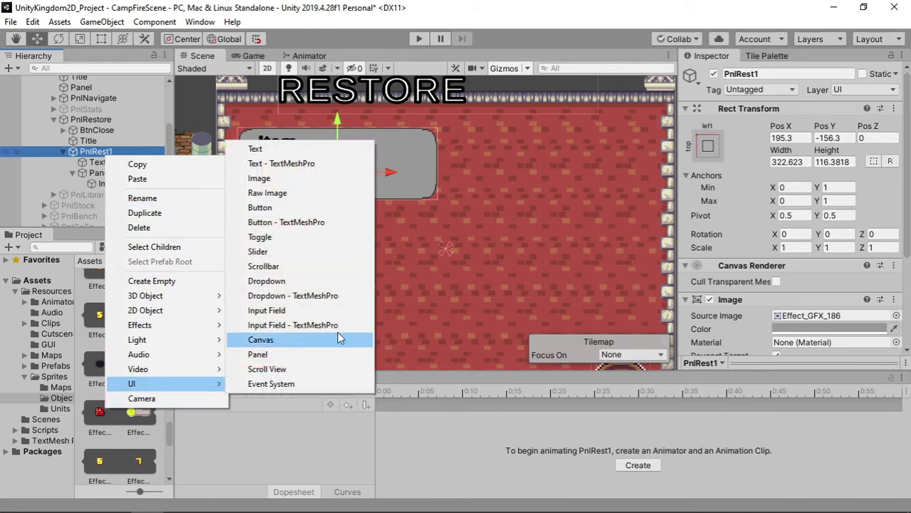
left_click(314, 222)
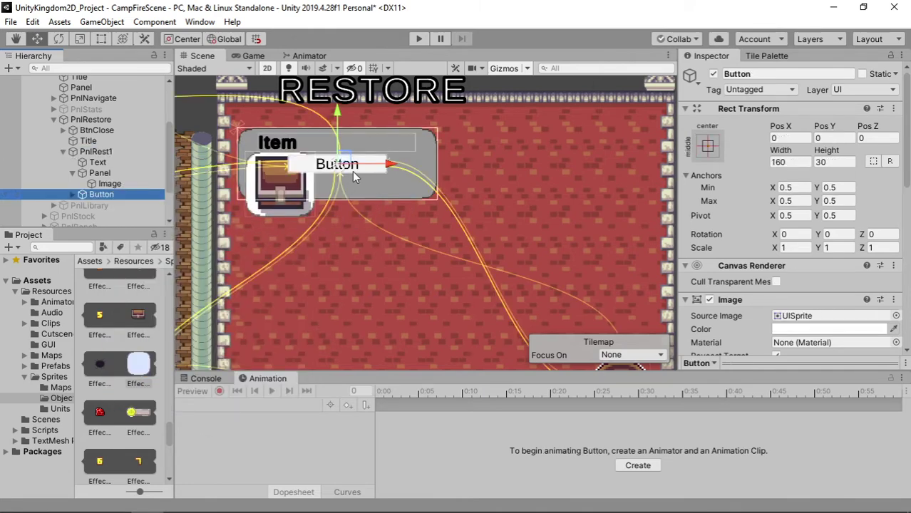
left_click_drag(353, 172, 395, 180)
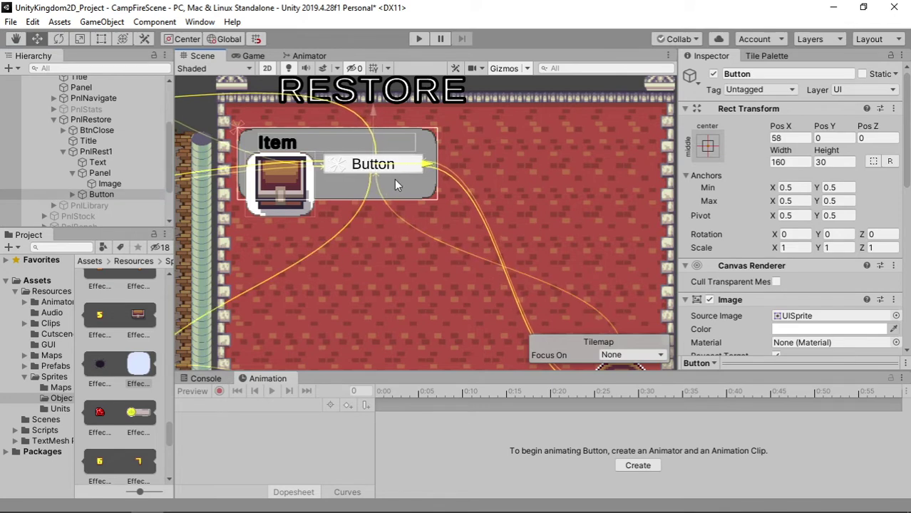
key("t")
left_click_drag(421, 177, 436, 196)
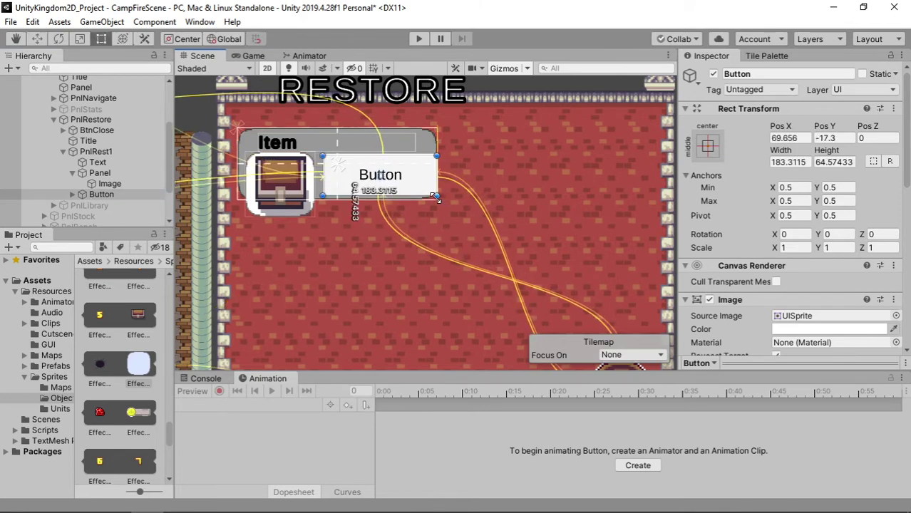
left_click(81, 194)
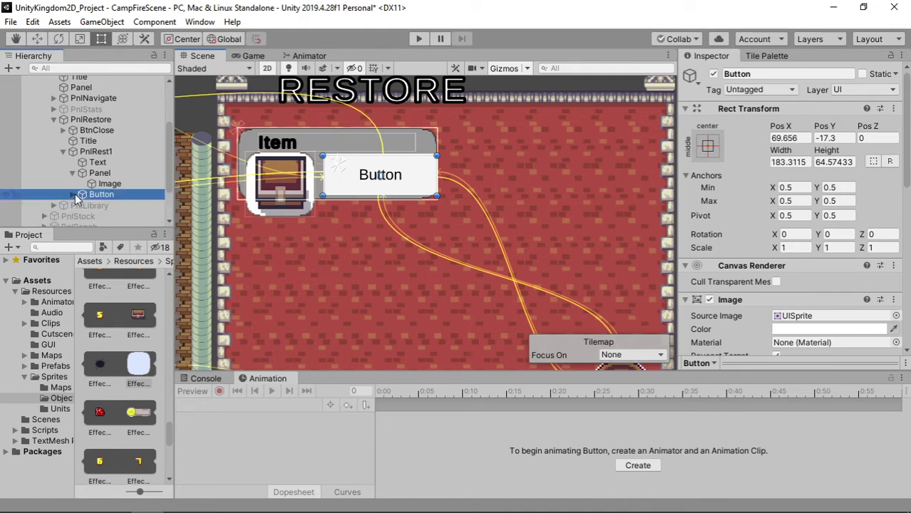
left_click(73, 194)
- Confirm the label object's name as Text and set the button's text to CHECK
left_click(116, 205)
left_click(117, 206)
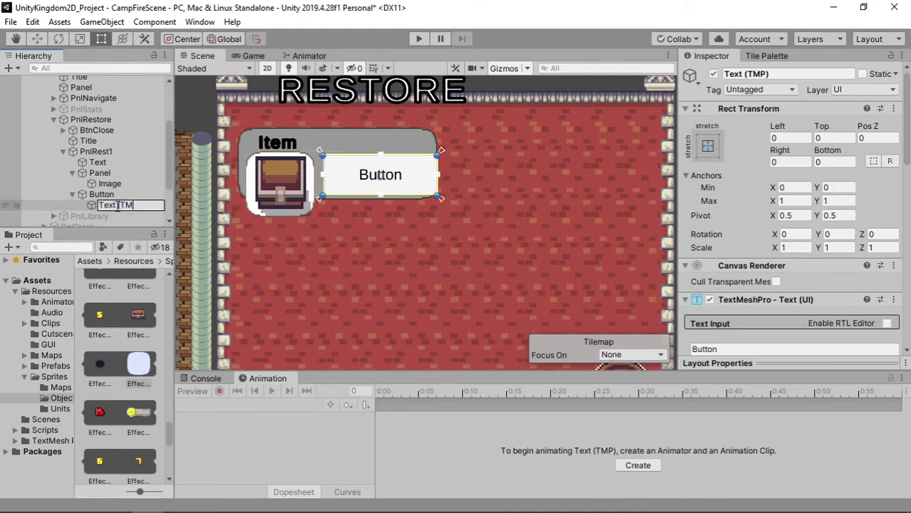
key("Return")
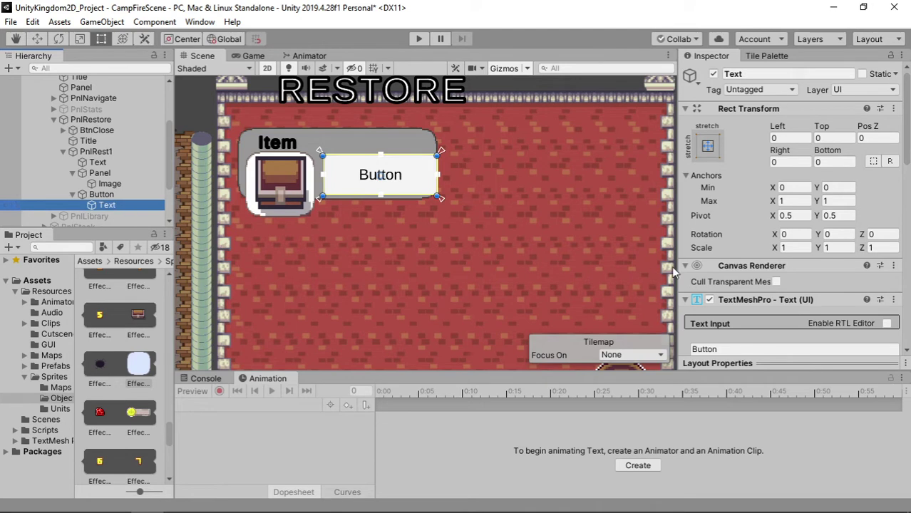
scroll(720, 263, "down", 5)
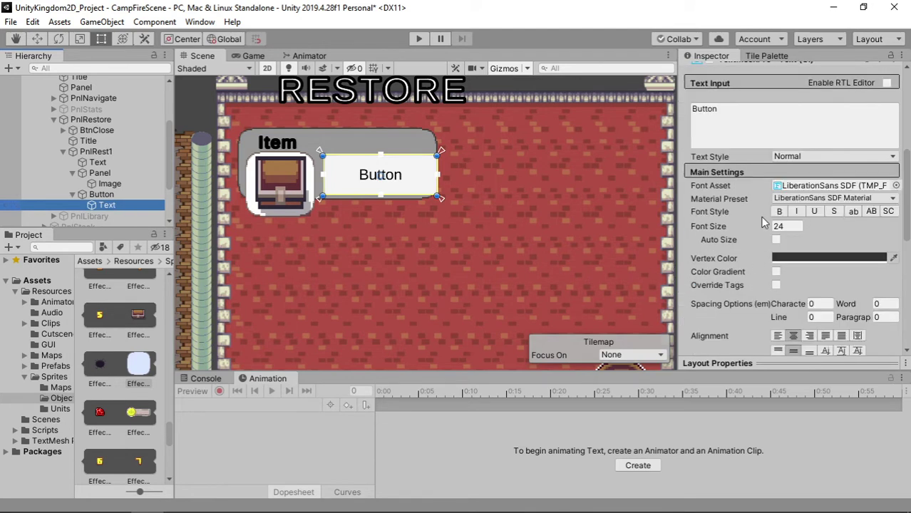
left_click(740, 107)
type("C")
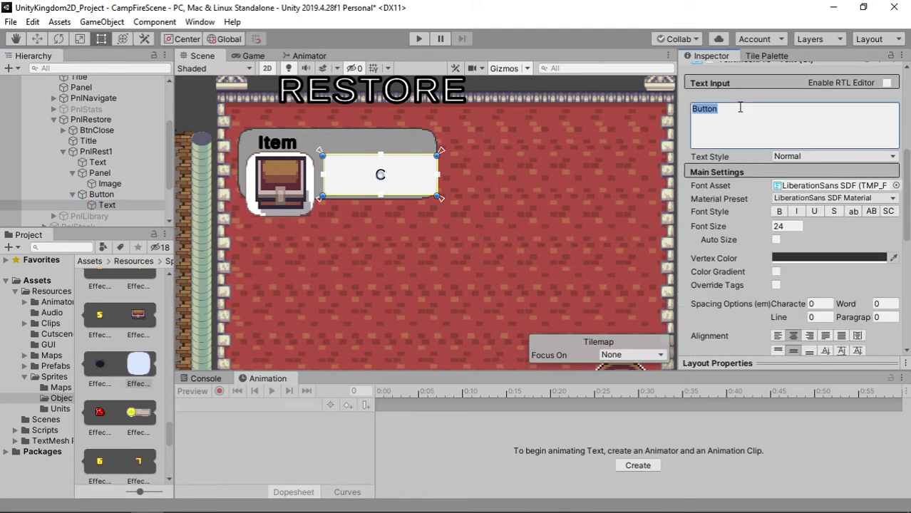
type("HECK")
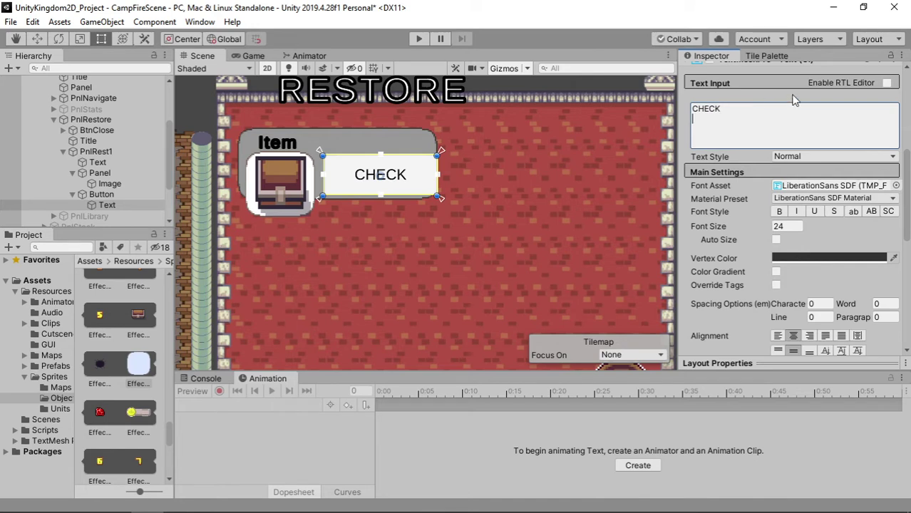
- Give the CHECK label the LiberationSans SDF 1 material preset and font size 26
left_click(881, 198)
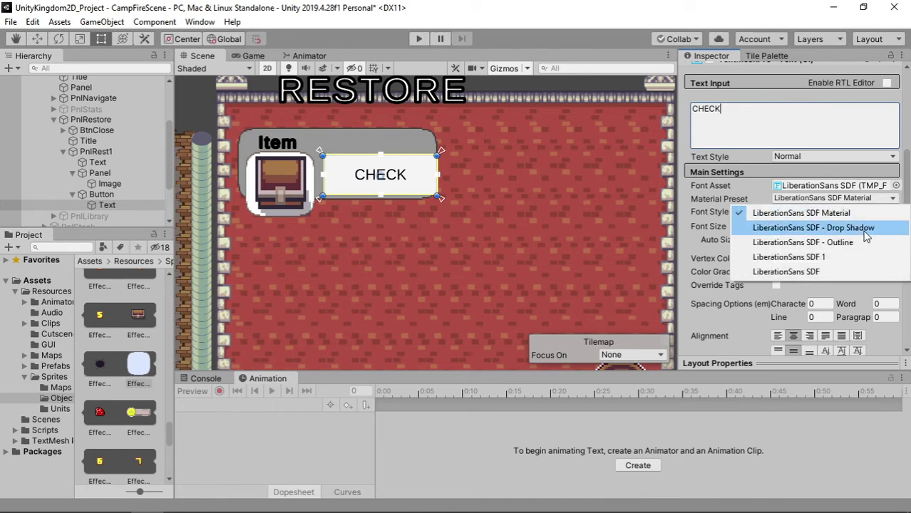
left_click(859, 257)
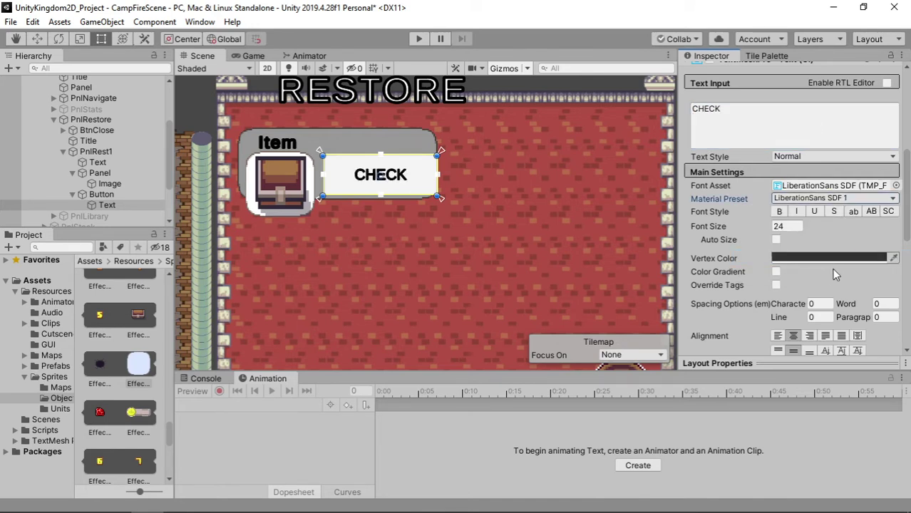
left_click(795, 227)
type("2")
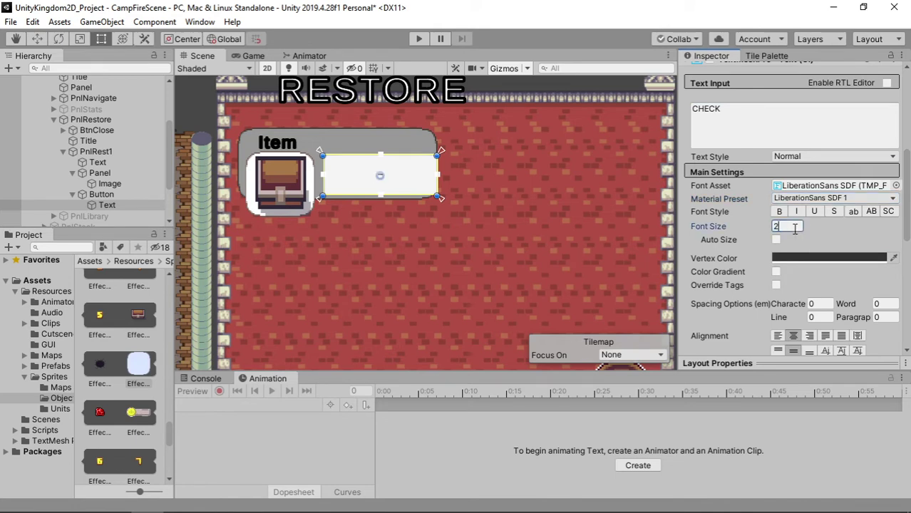
type("6")
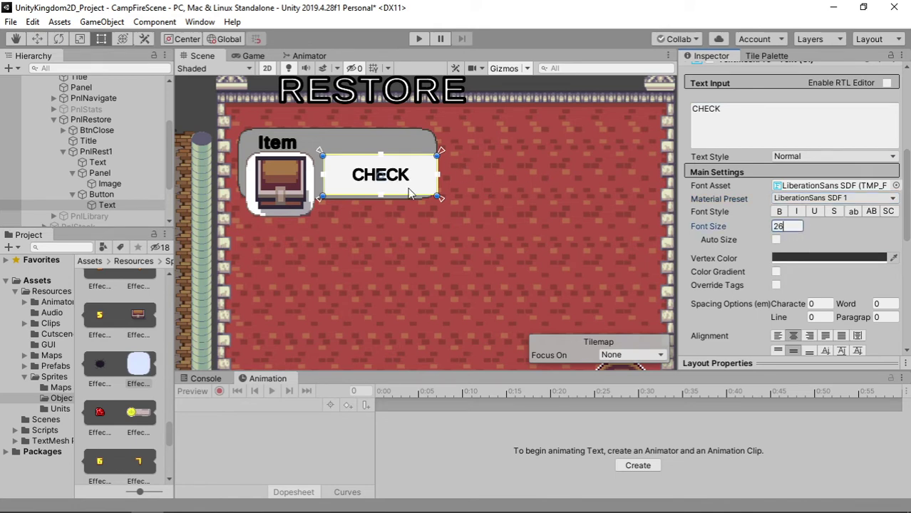
left_click(428, 148)
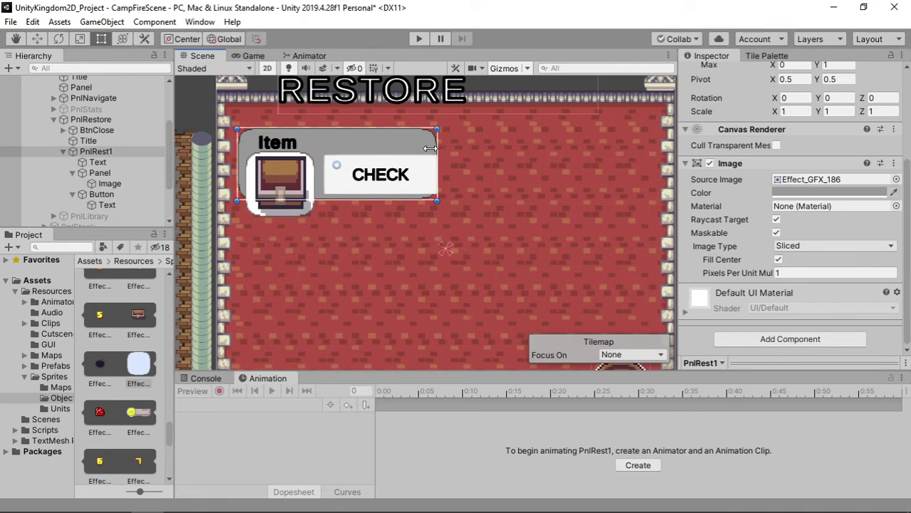
- Anchor the Item label to the top-left using its Rect Transform anchor presets
left_click_drag(429, 149, 393, 148)
key("ctrl+z")
left_click(319, 141)
scroll(727, 167, "up", 3)
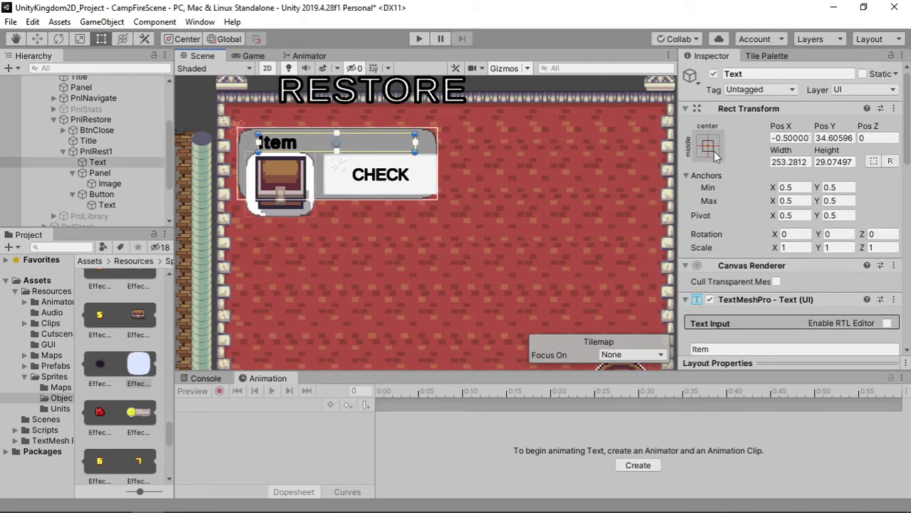
left_click(714, 152)
left_click(754, 251)
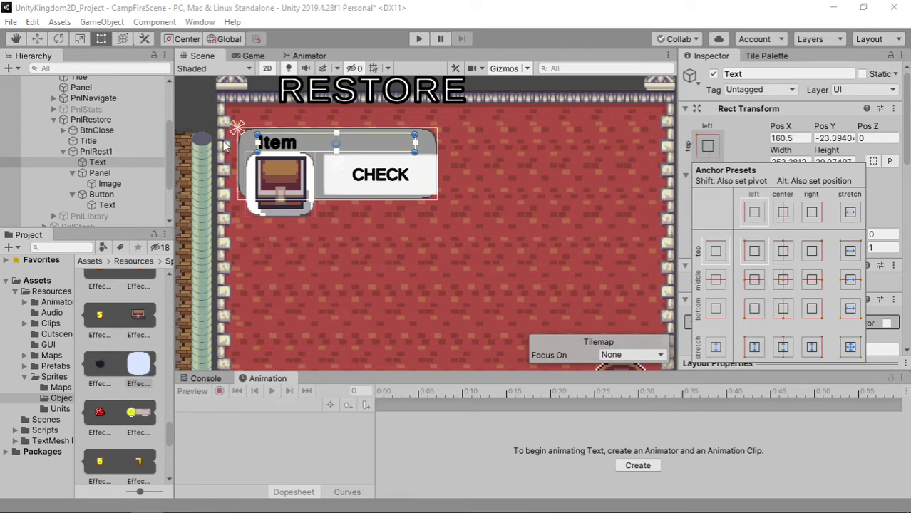
left_click(113, 191)
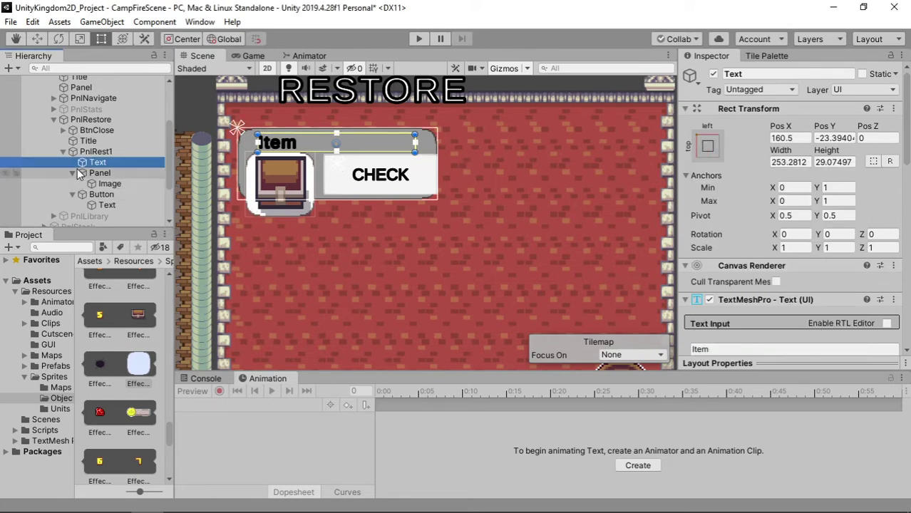
- Anchor the CHECK button top-left and narrow the PnlRest1 card to about 253 × 116
left_click(101, 195)
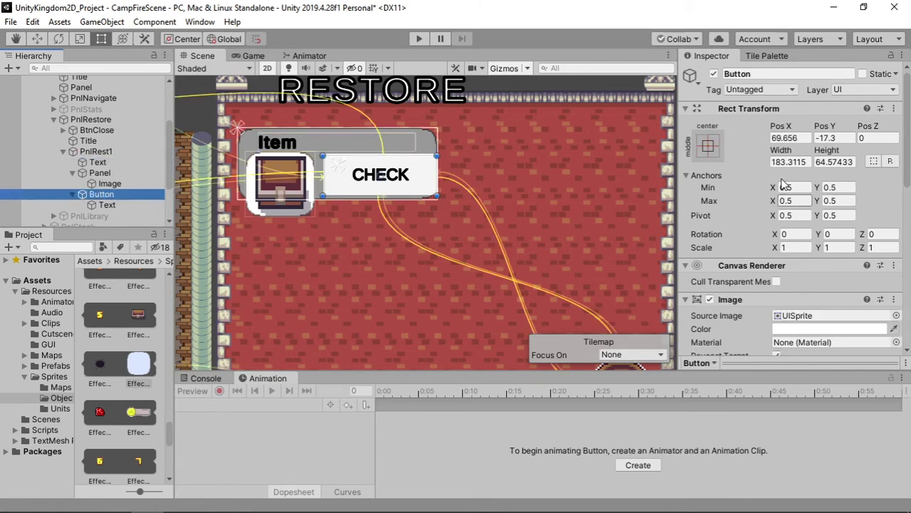
left_click(713, 152)
left_click(754, 250)
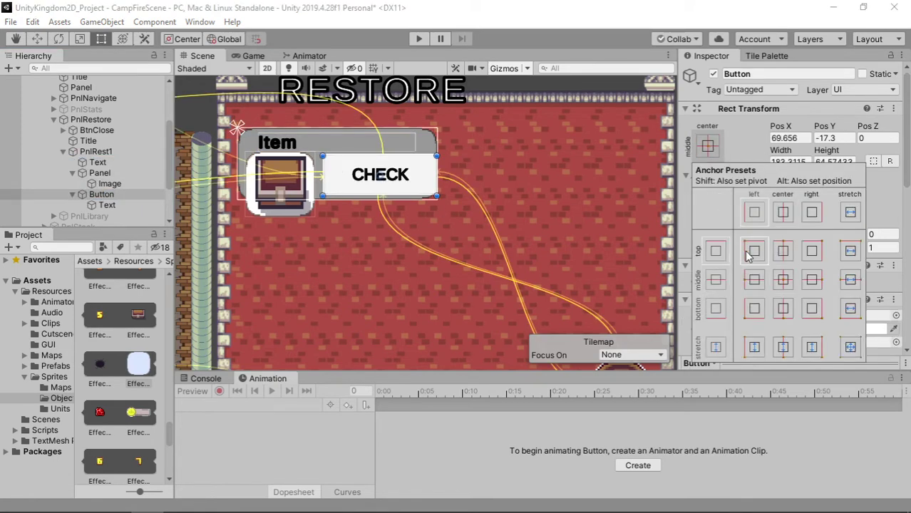
left_click(432, 138)
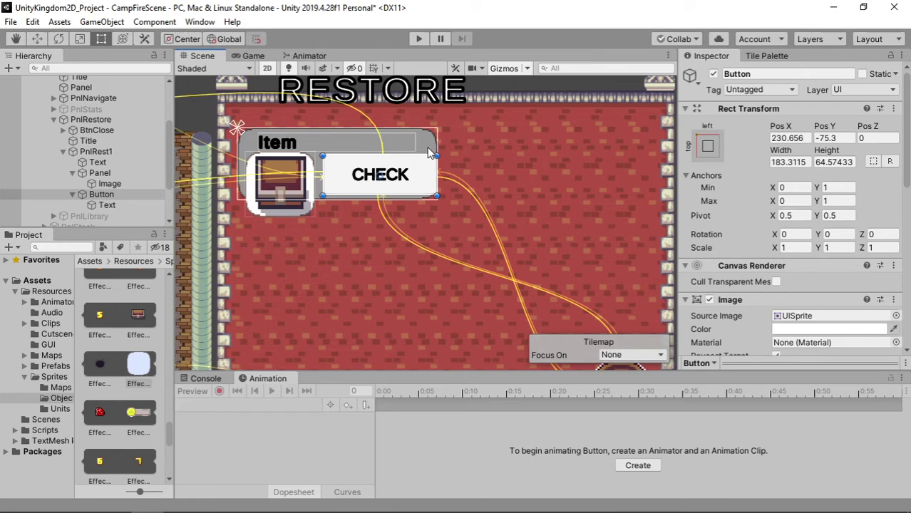
left_click(434, 143)
left_click_drag(437, 143, 394, 140)
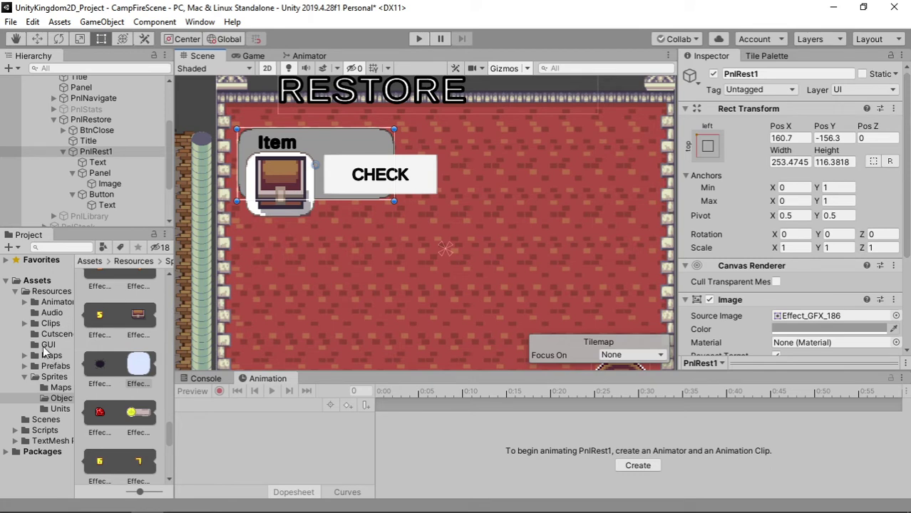
- Assign the GUI folder's Button sprite to the CHECK button's Image Source Image
left_click(46, 345)
left_click(100, 172)
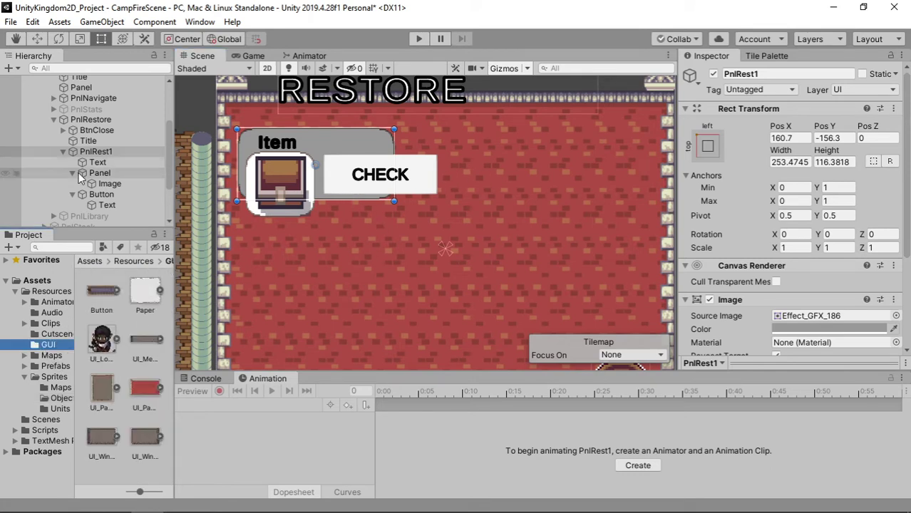
left_click(101, 193)
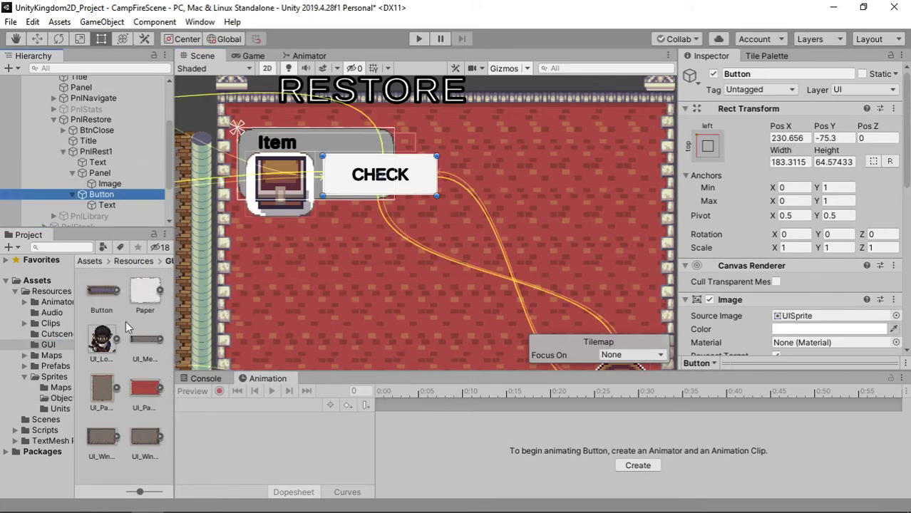
left_click_drag(101, 300, 818, 242)
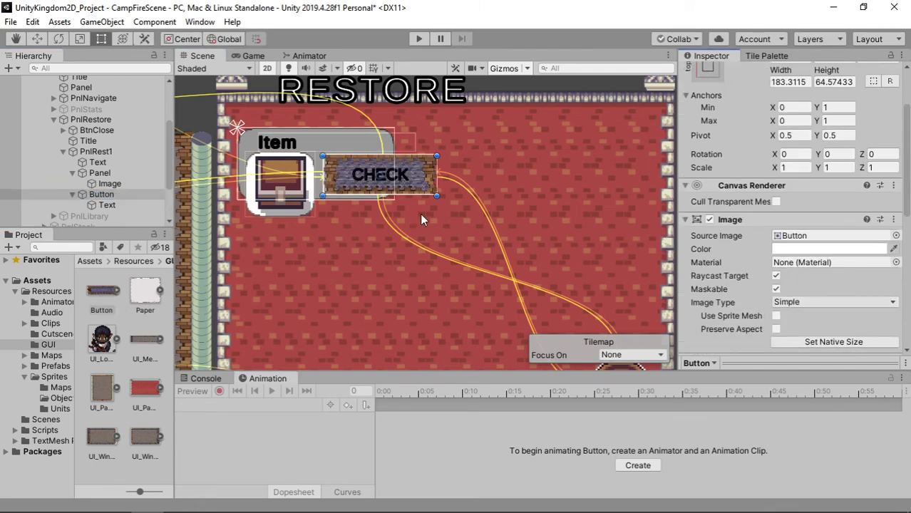
scroll(420, 191, "up", 2)
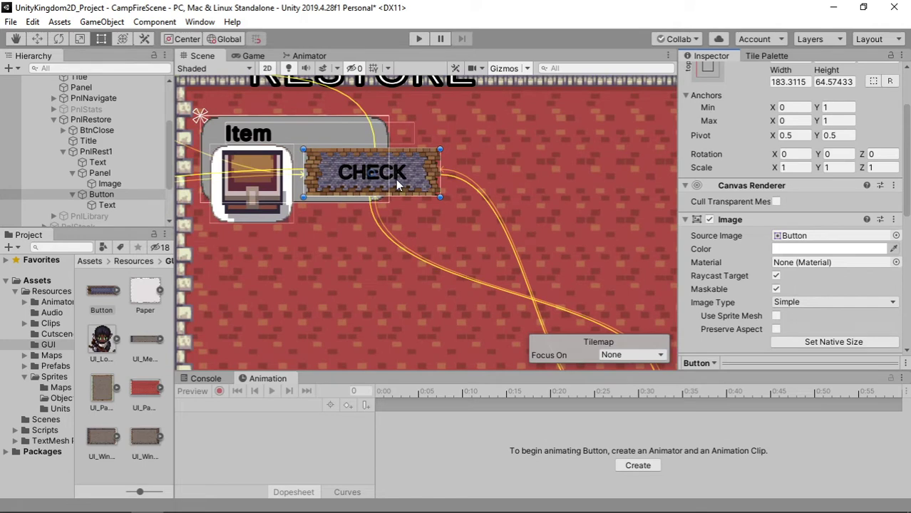
- Set the CHECK label's Font Size to 28 and bring the whole RESTORE panel into view
left_click(396, 178)
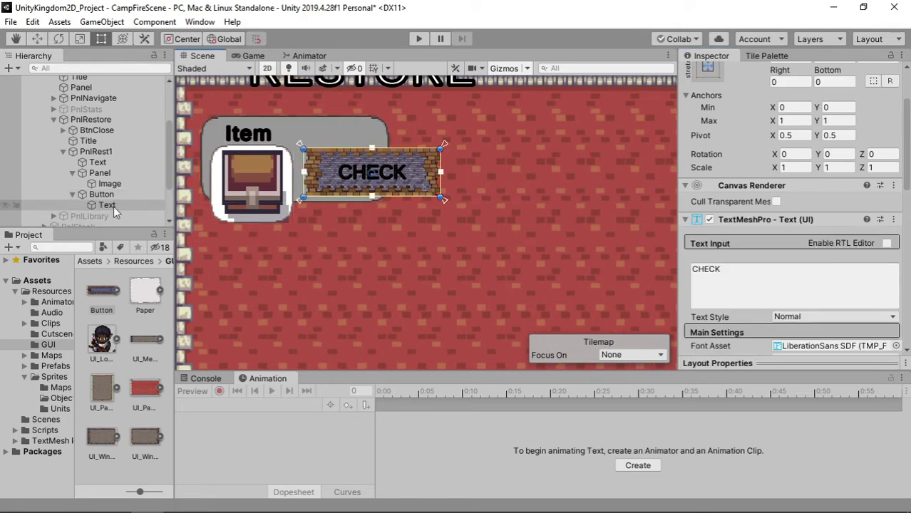
scroll(792, 341, "down", 3)
left_click(789, 266)
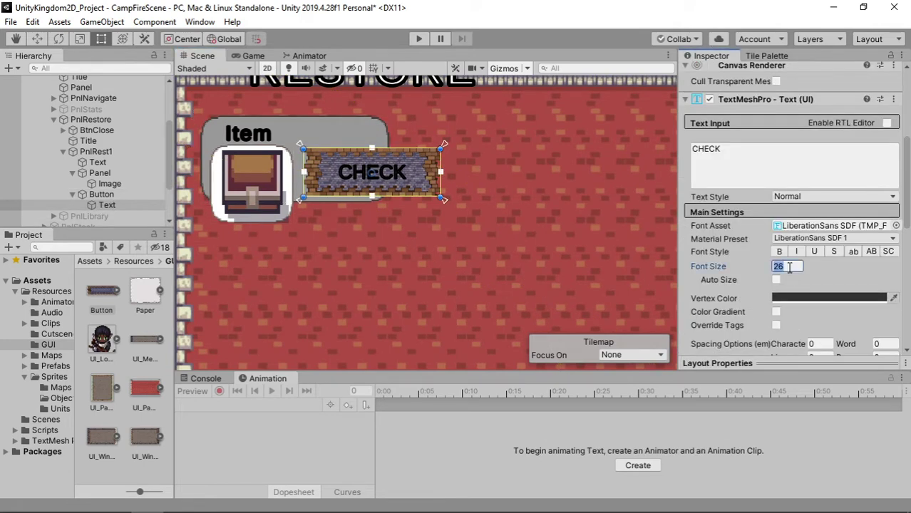
type("28")
scroll(458, 258, "down", 2)
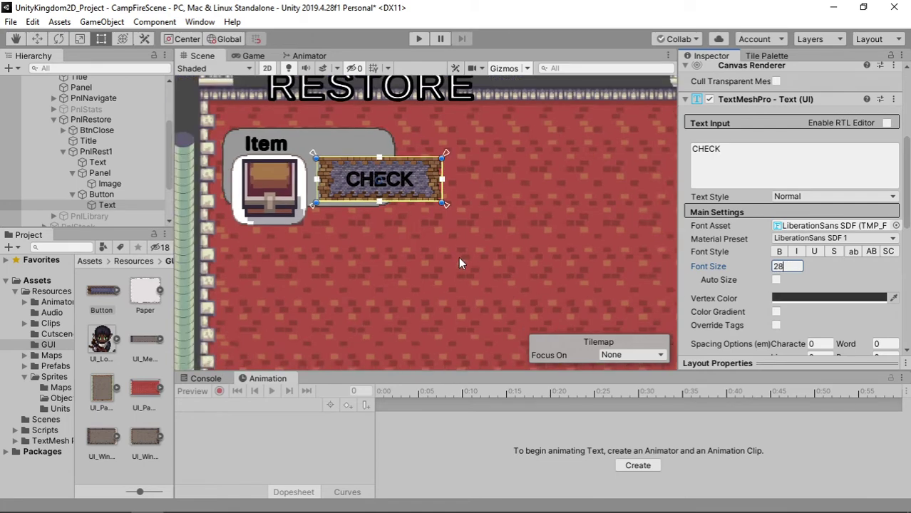
scroll(459, 258, "down", 2)
scroll(458, 258, "down", 2)
scroll(459, 259, "down", 2)
middle_click_drag(457, 276, 528, 232)
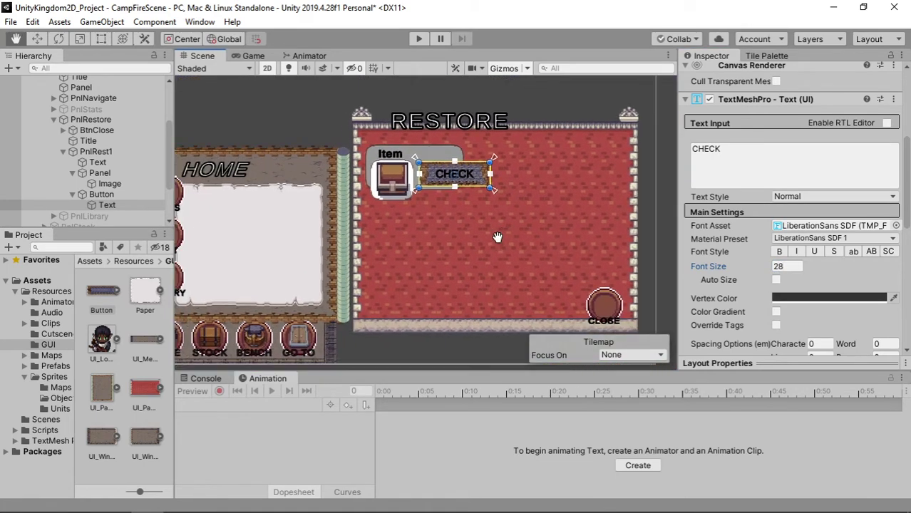
scroll(529, 231, "down", 1)
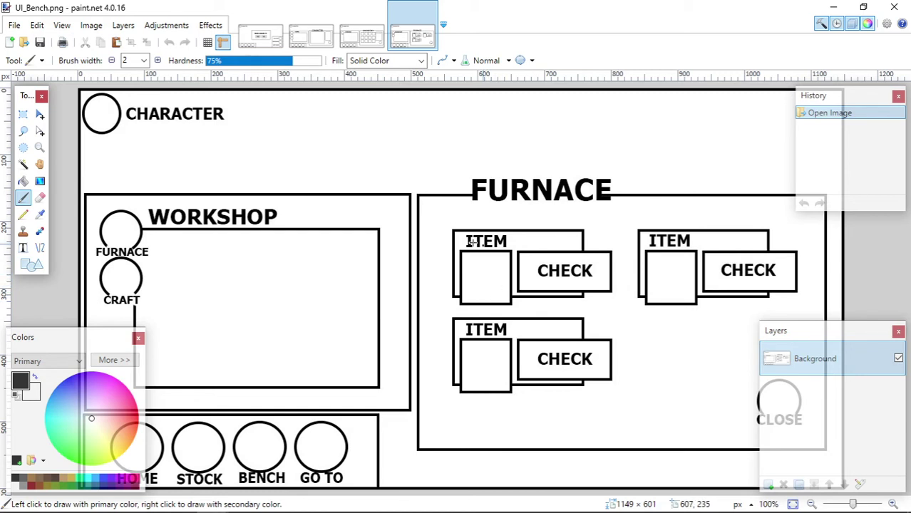
- Return to Unity, widen the Scene view and select the slot's item icon image
left_click(833, 7)
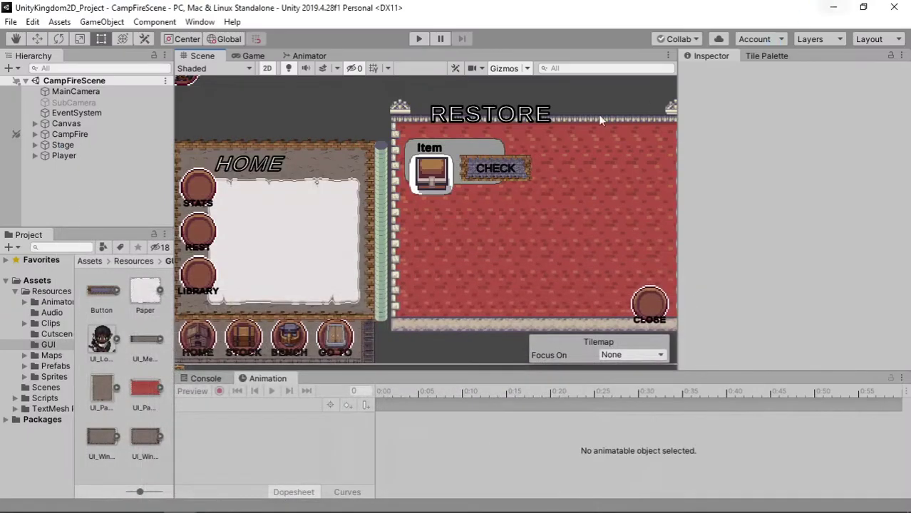
left_click(432, 173)
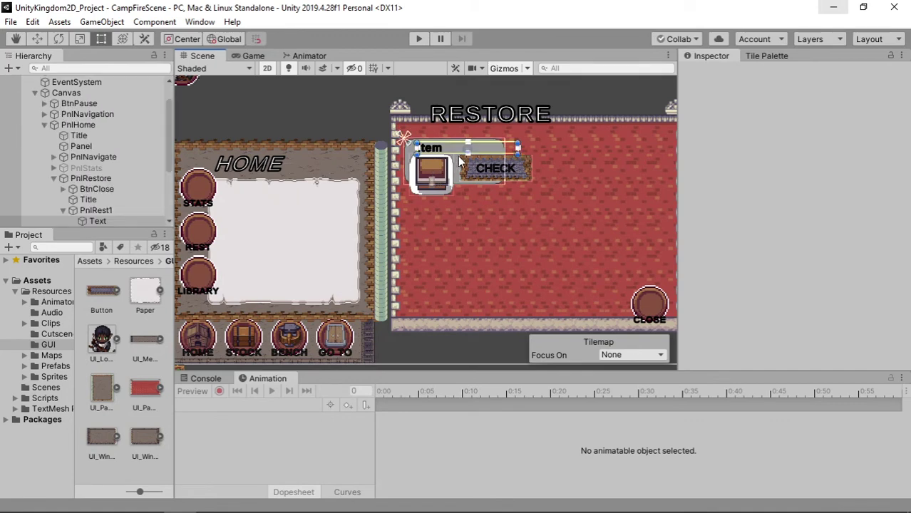
left_click(505, 215)
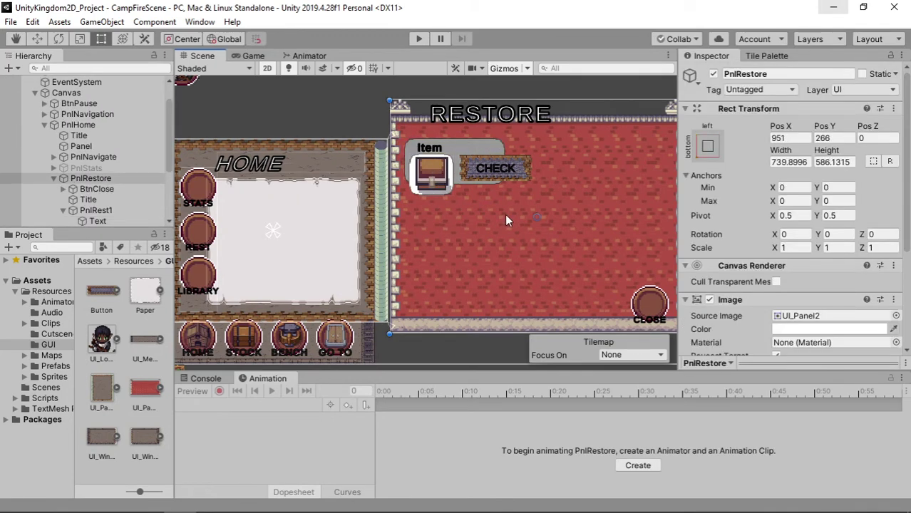
left_click_drag(678, 236, 728, 235)
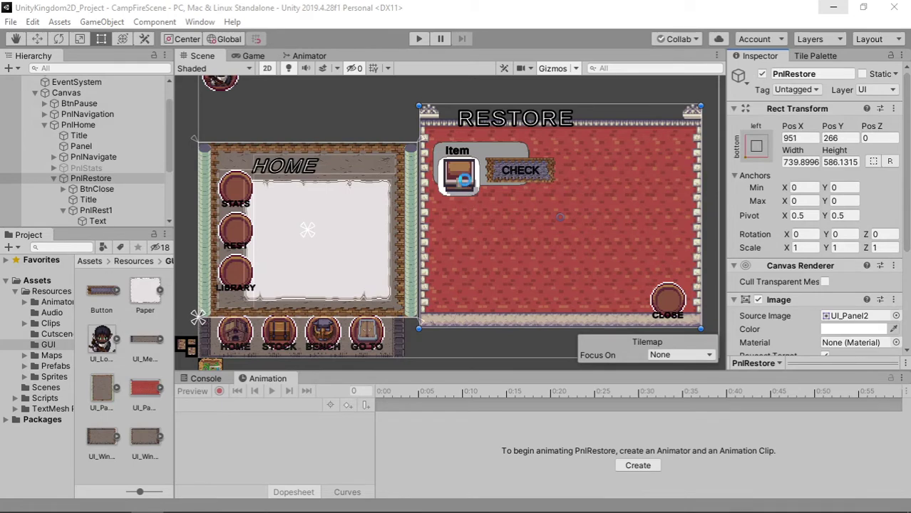
left_click(460, 177)
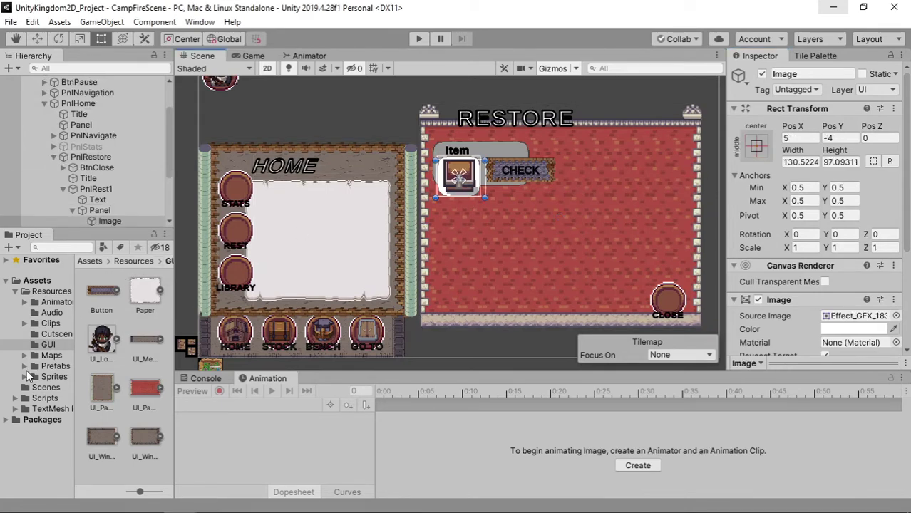
- Expand the envi1_GFX sheet in Sprites/Objects to browse its green, red and blue effect sprites
left_click(24, 377)
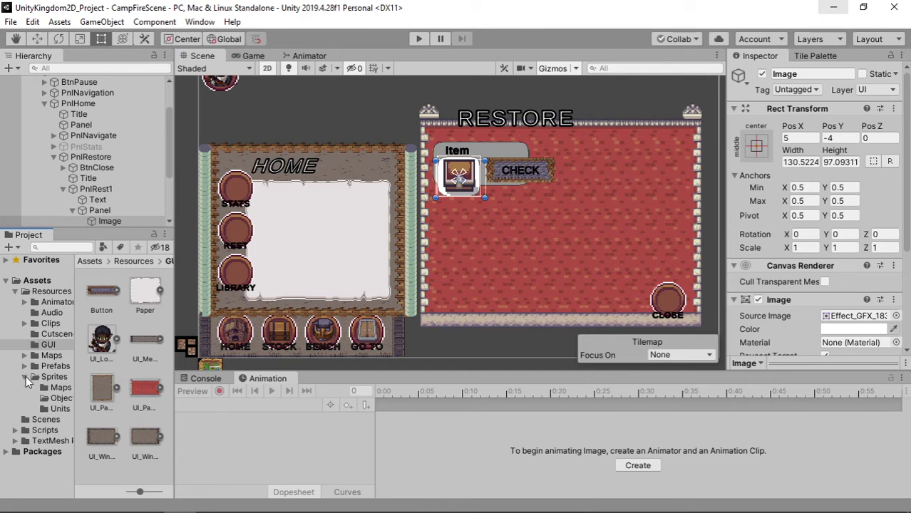
left_click(58, 399)
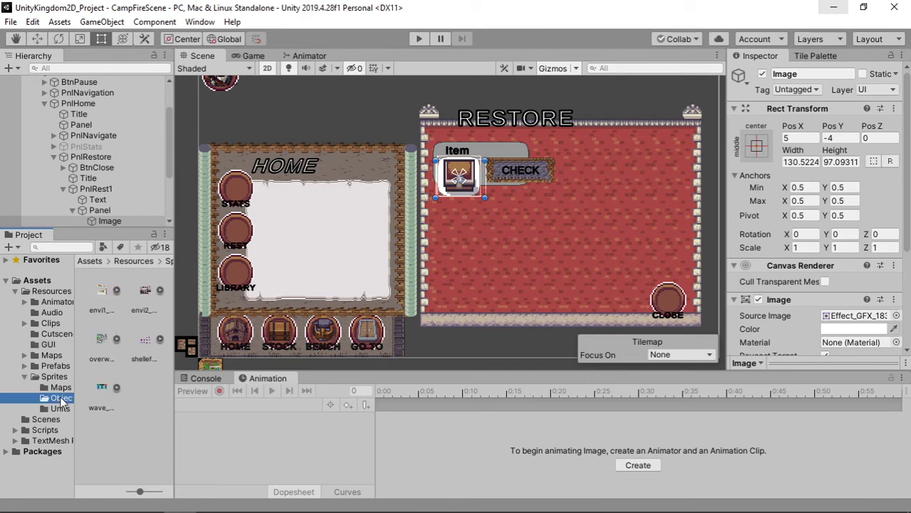
left_click(108, 298)
left_click(117, 291)
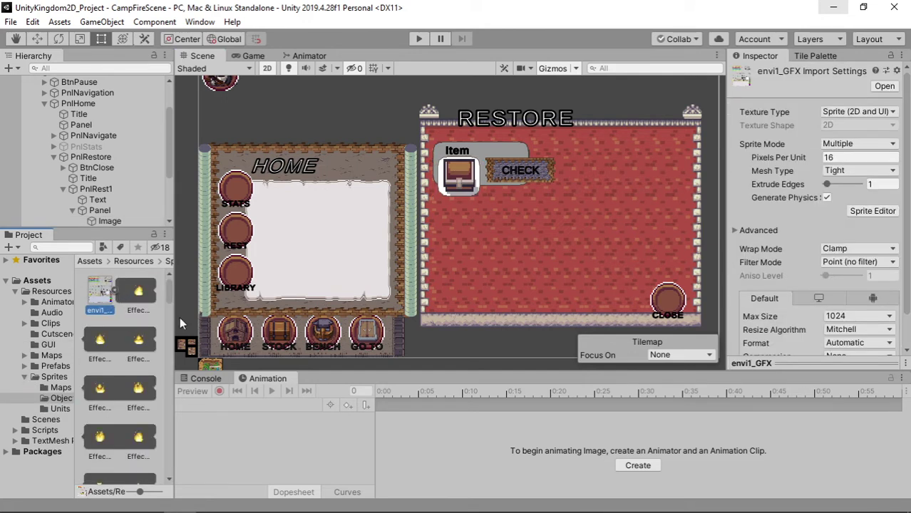
left_click_drag(168, 292, 164, 464)
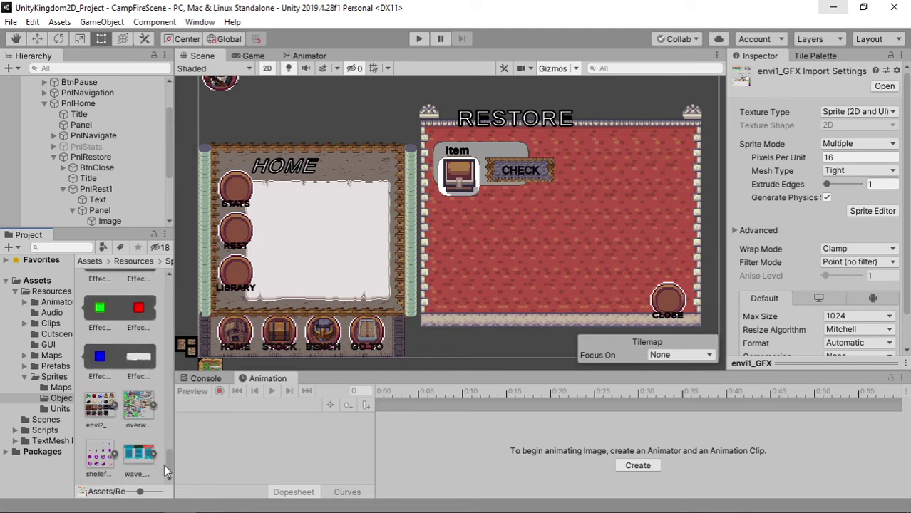
scroll(152, 440, "up", 1)
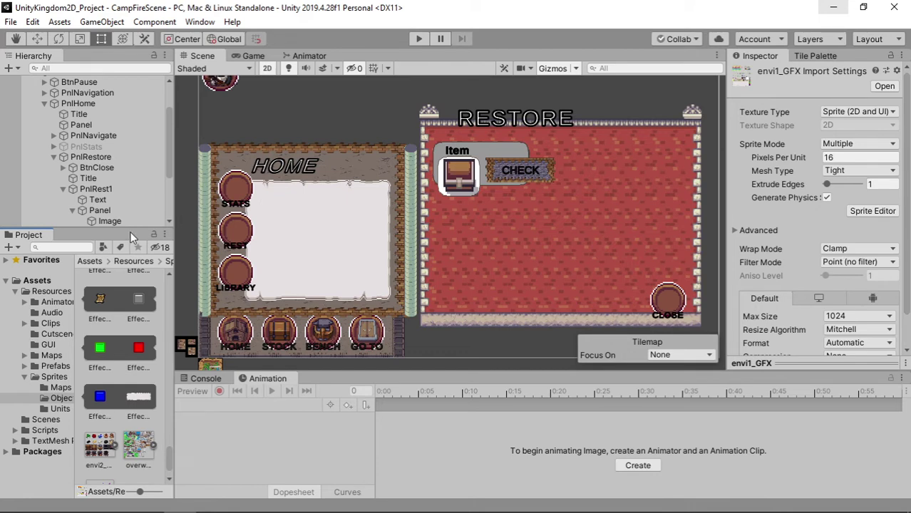
scroll(121, 224, "down", 3)
- Put the green square sprite in the slot Image's Source Image, then shrink and centre it in its white frame
left_click(125, 183)
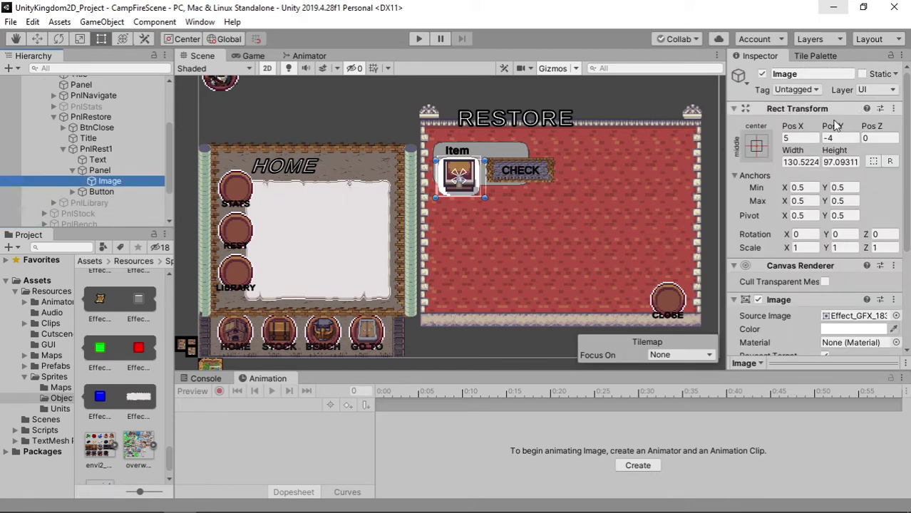
scroll(832, 130, "down", 3)
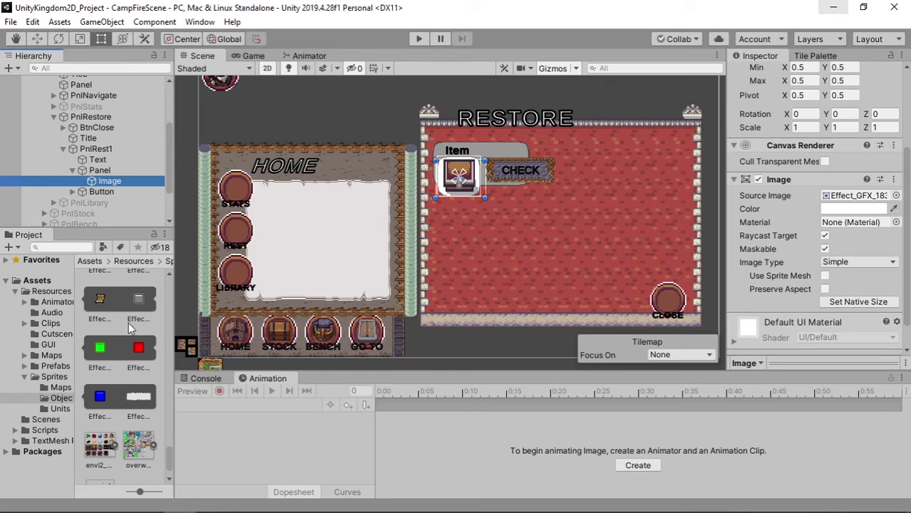
mouse_move(107, 348)
left_mouse_down()
mouse_move(840, 211)
mouse_move(862, 196)
left_mouse_up()
scroll(478, 187, "up", 2)
scroll(479, 192, "up", 2)
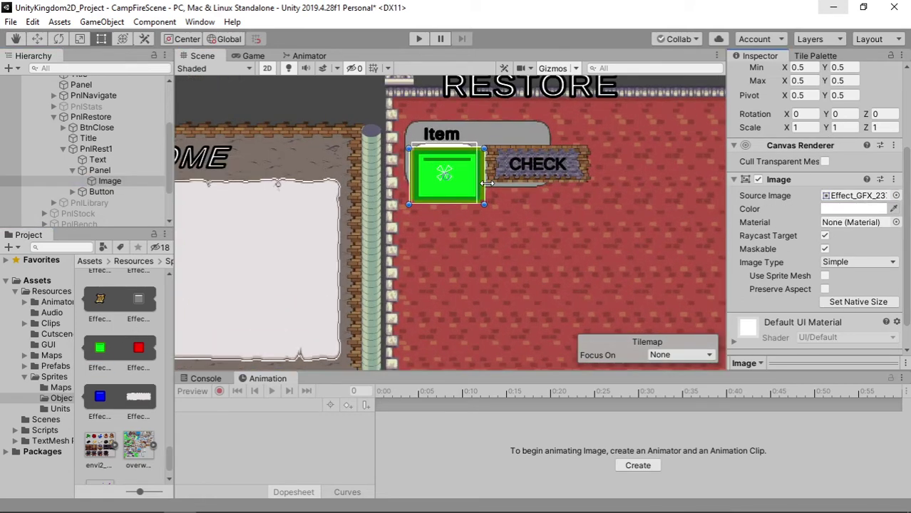
scroll(479, 207, "up", 2)
left_click_drag(482, 209, 457, 203)
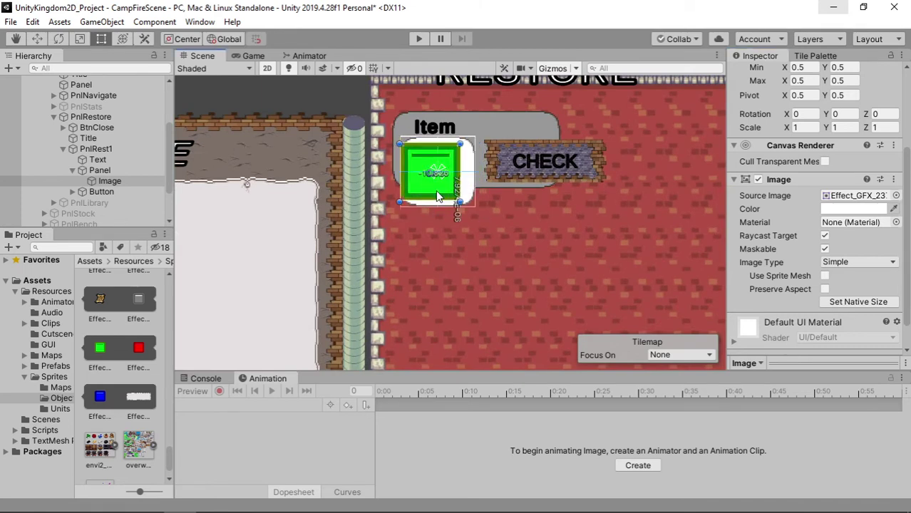
left_click_drag(435, 190, 442, 197)
- Replace the card's TextMeshPro label 'Item' with 'Restore HP' and view the whole RESTORE panel
left_click(457, 146)
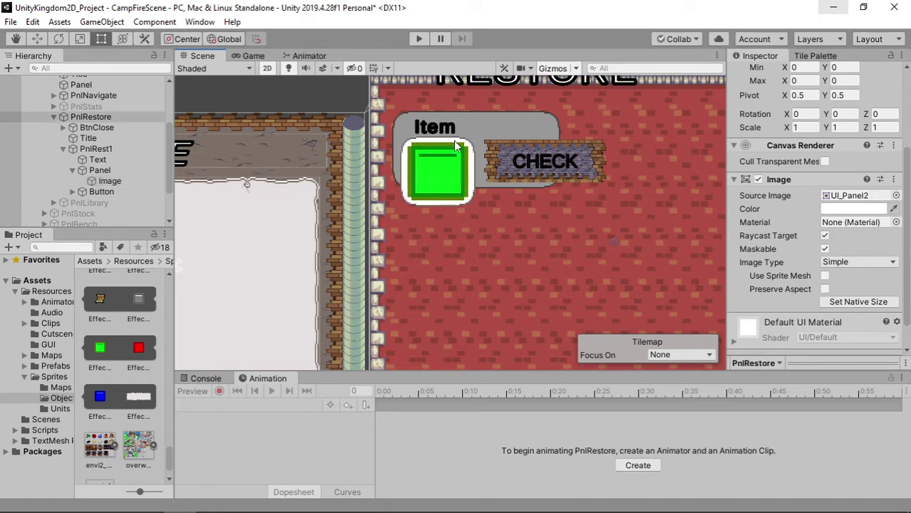
left_click(434, 126)
left_click(787, 226)
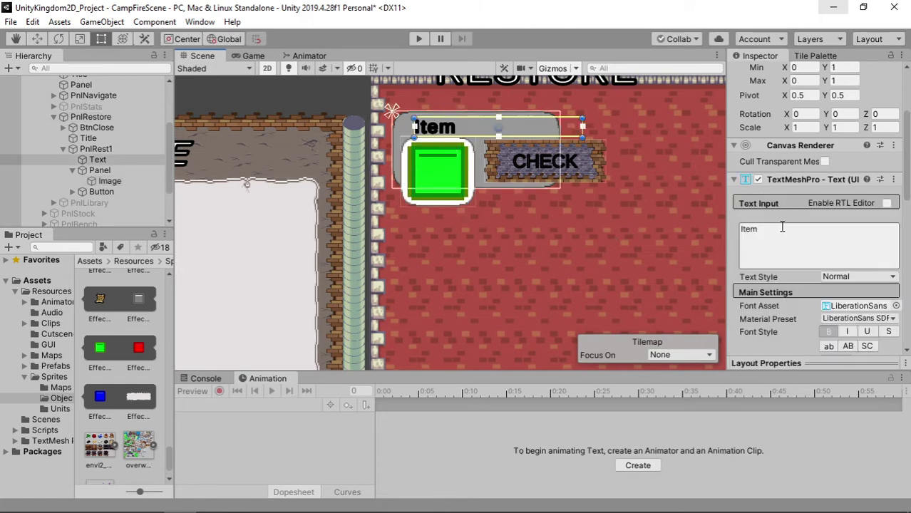
type("Res")
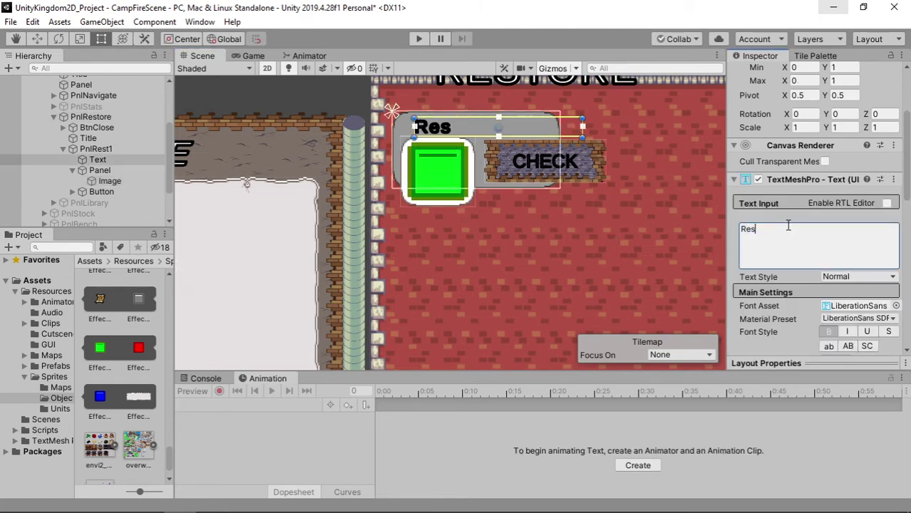
type("tore ")
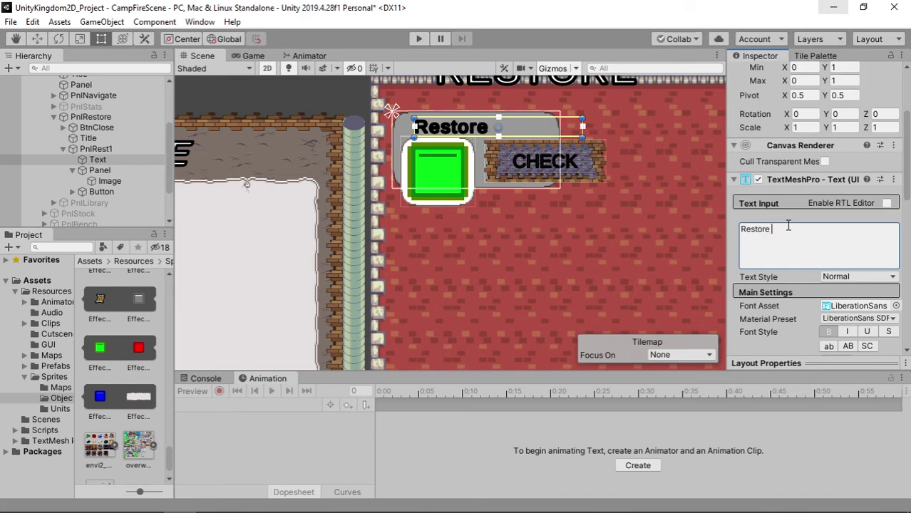
type("HP")
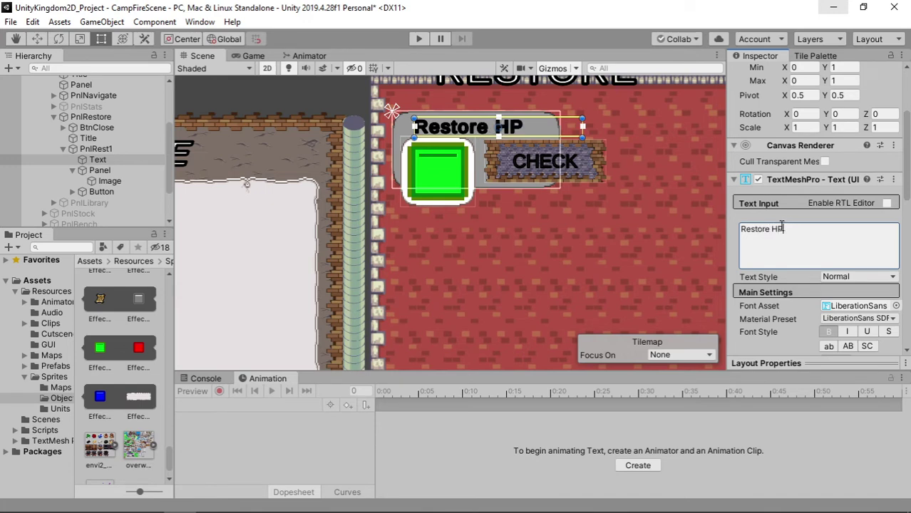
left_click(527, 268)
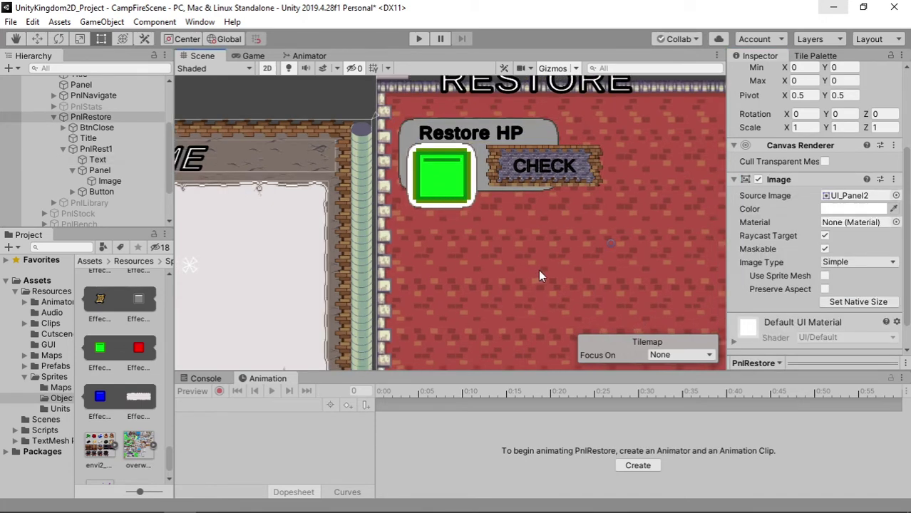
scroll(538, 270, "down", 4)
left_click_drag(548, 276, 399, 258)
key("t")
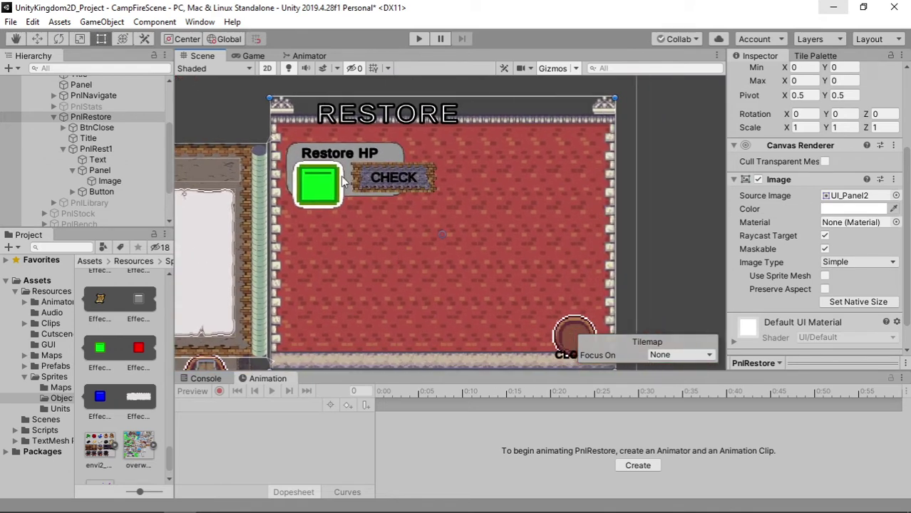
left_click(393, 151)
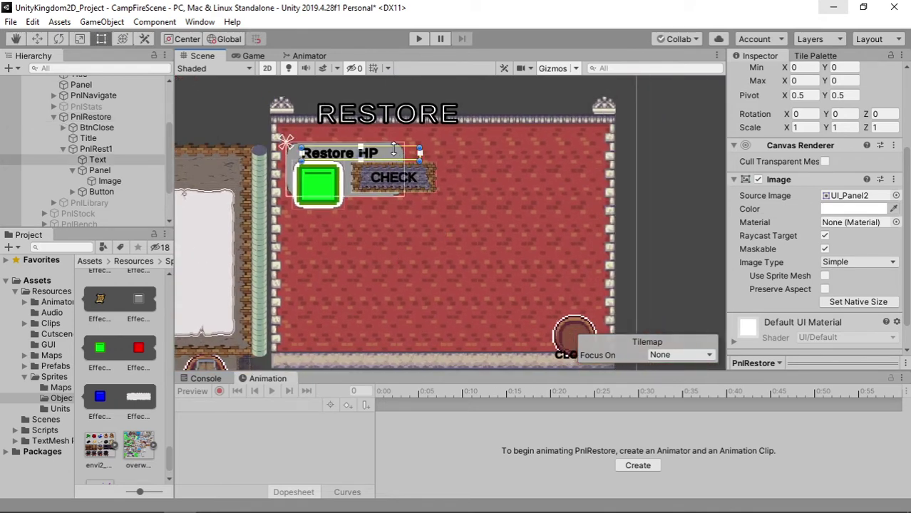
- Nudge the PnlRest1 card slightly down-right and duplicate it twice with Ctrl+D
left_click(292, 160)
left_click_drag(293, 163, 307, 174)
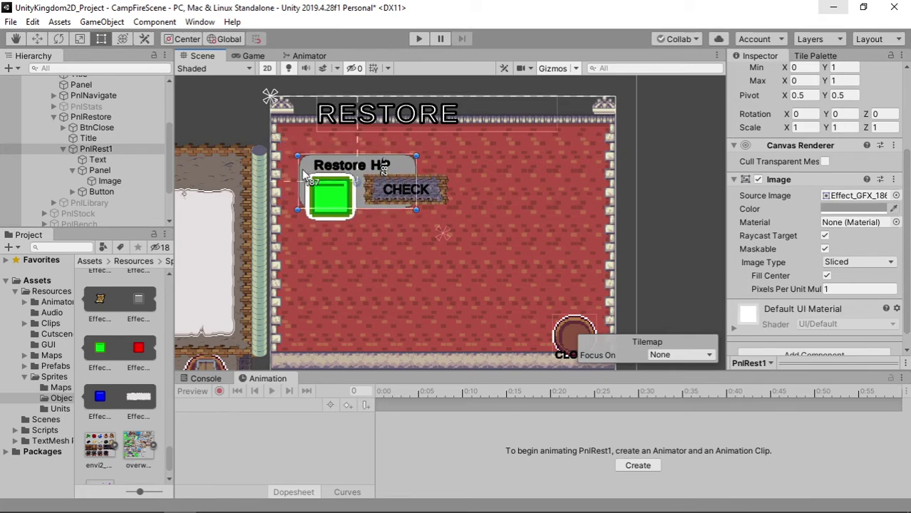
left_click(63, 149)
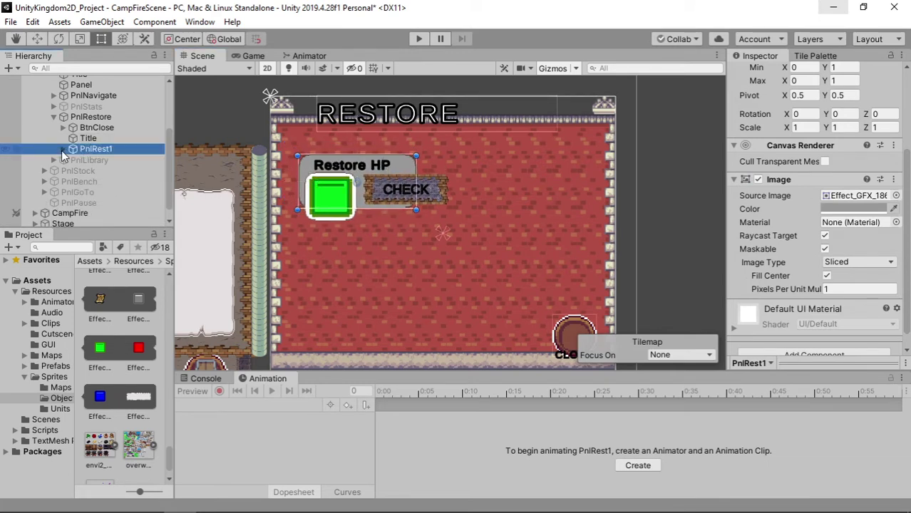
key("ctrl+d")
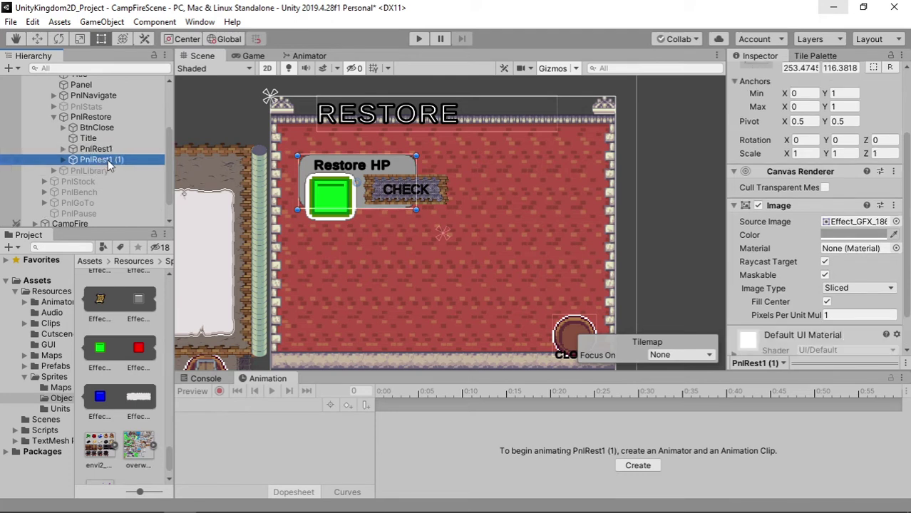
key("ctrl+d")
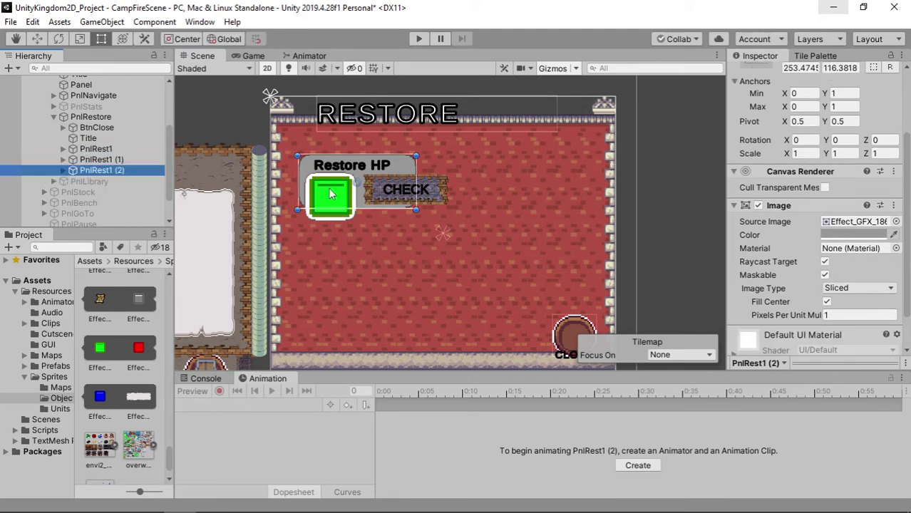
- Move PnlRest1 (1) to sit to the right of the original card
left_click_drag(304, 174, 421, 187)
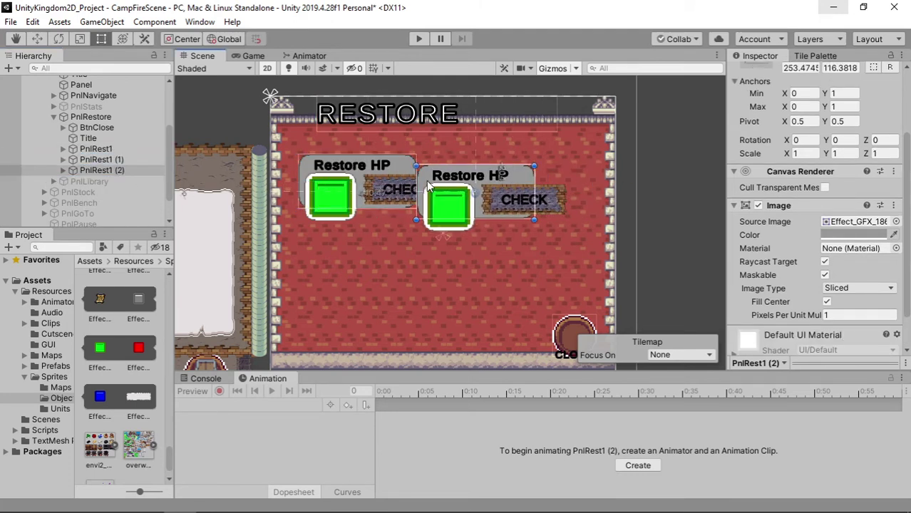
key("ctrl+z")
key("w")
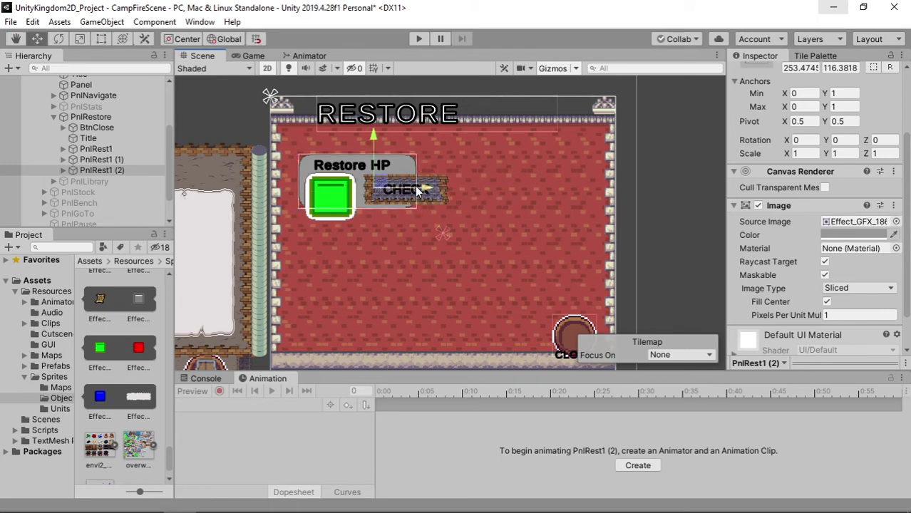
left_click(122, 163)
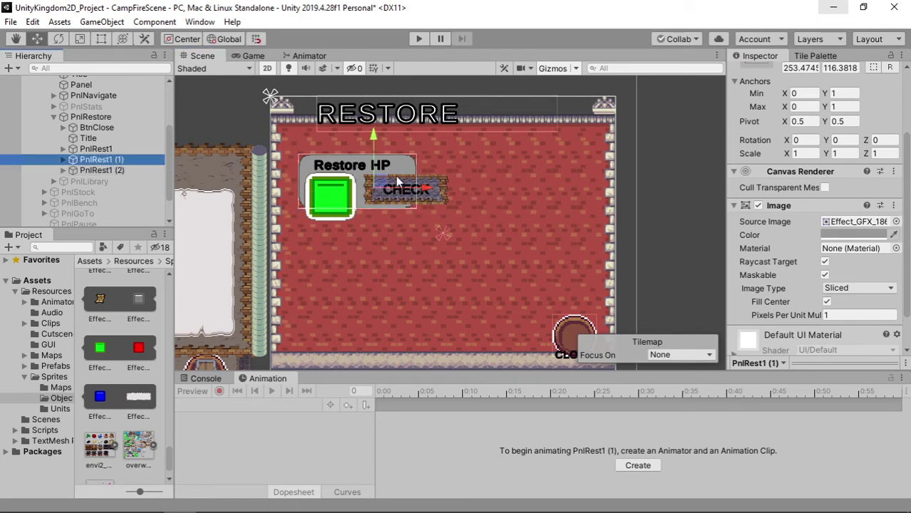
left_click(514, 185)
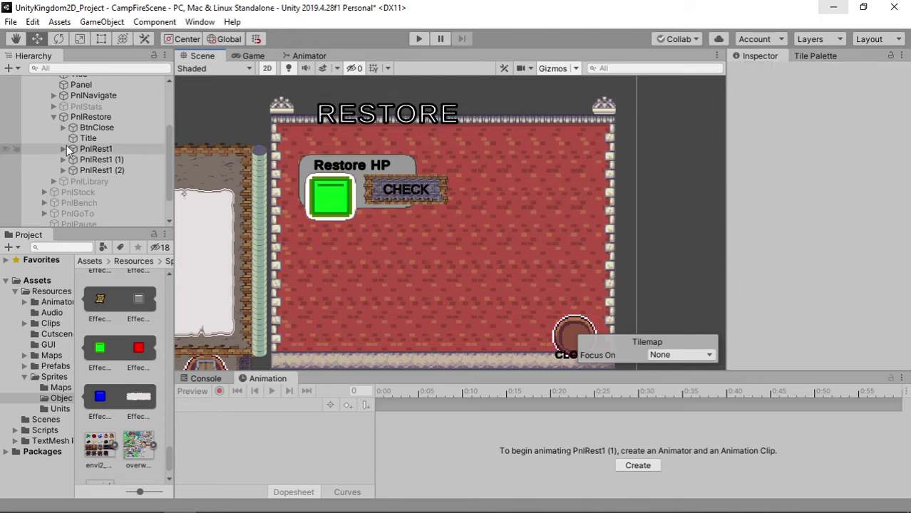
left_click(93, 160)
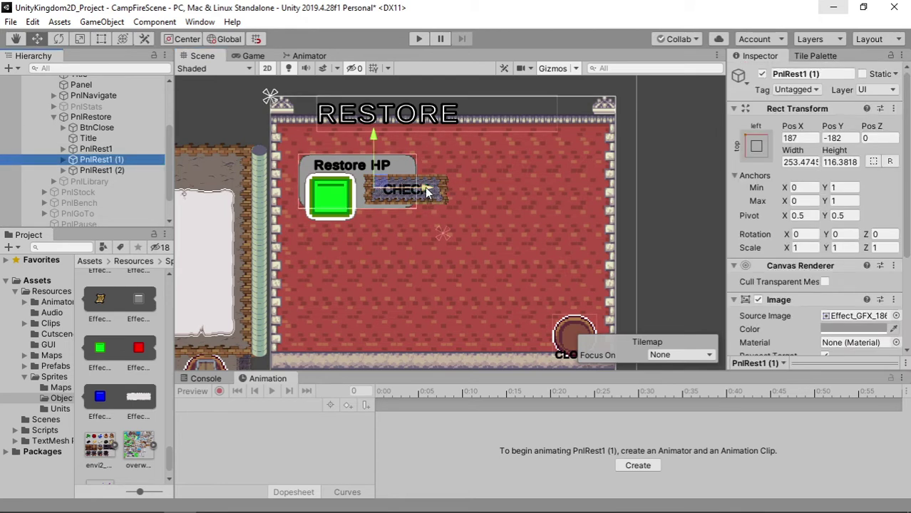
left_click_drag(427, 191, 580, 202)
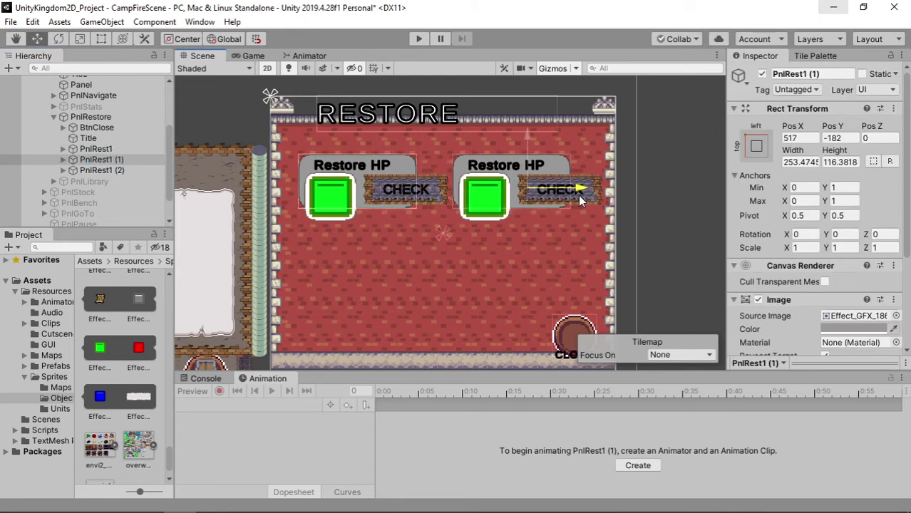
left_click_drag(579, 202, 583, 202)
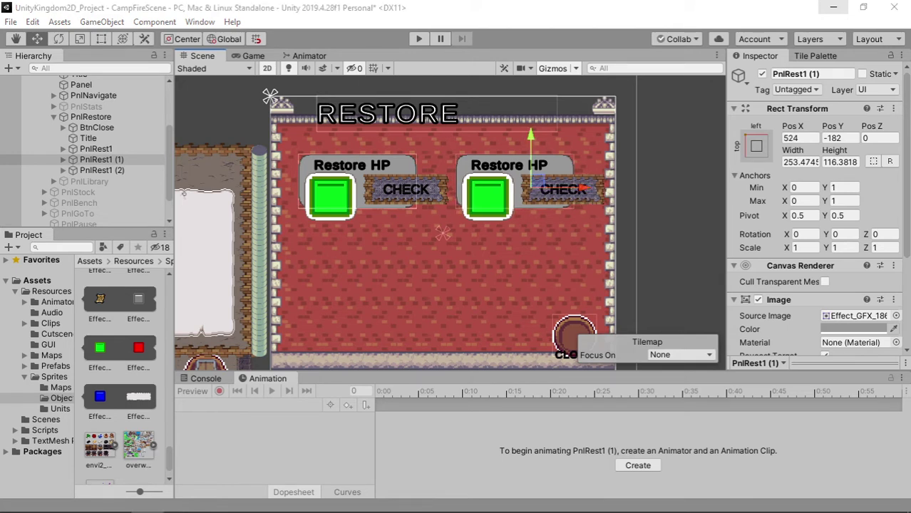
- Move PnlRest1 (2) down below the original card
left_click(128, 161)
left_click(140, 172)
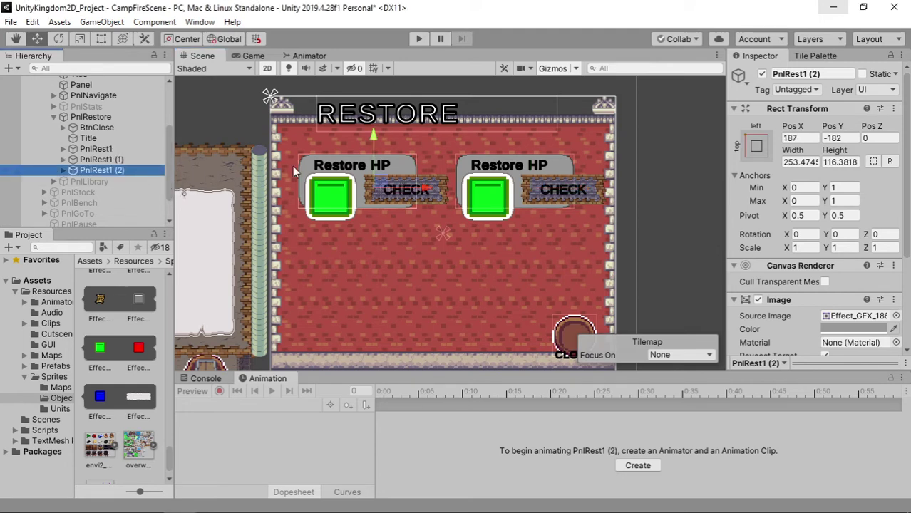
left_click_drag(378, 183, 378, 226)
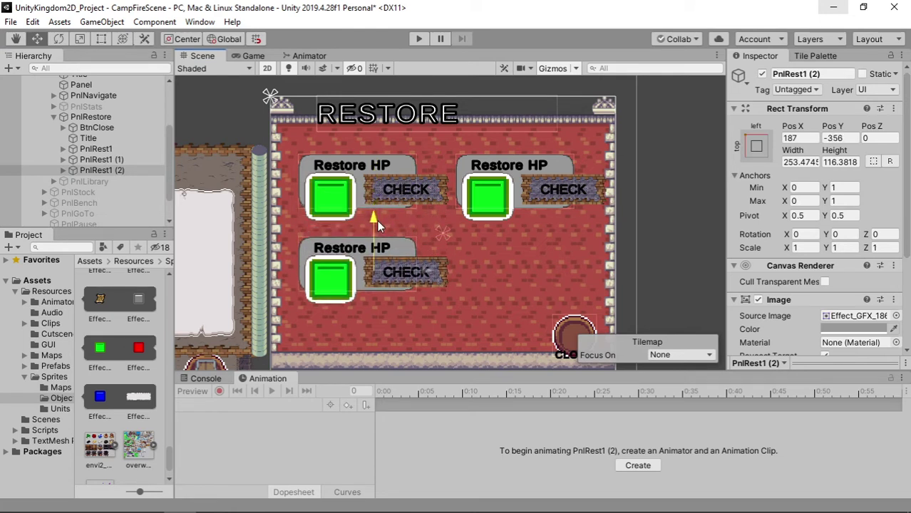
- Rename PnlRest1 (1) to PnlRest2 and PnlRest1 (2) to PnlRest3 in the Hierarchy
left_click(126, 160)
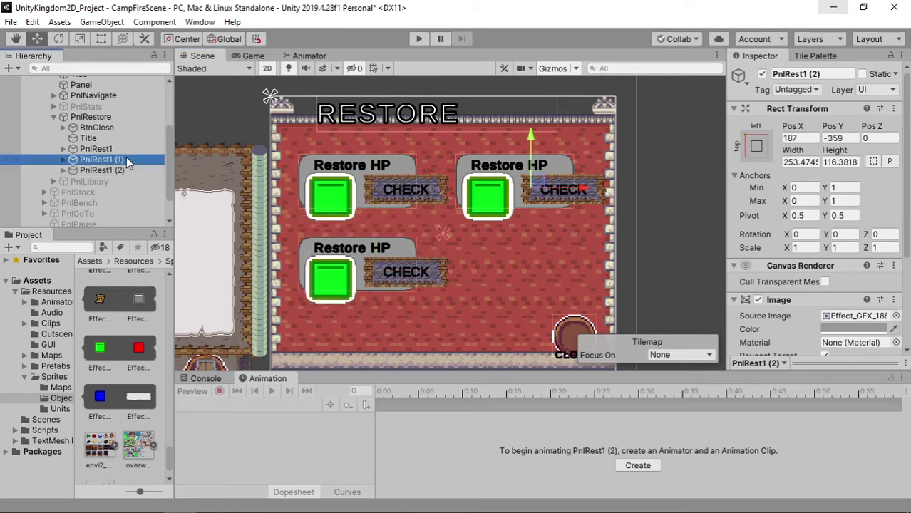
left_click(126, 159)
left_click(127, 158)
key("BackSpace")
key("BackSpace")
key("BackSpace")
key("BackSpace")
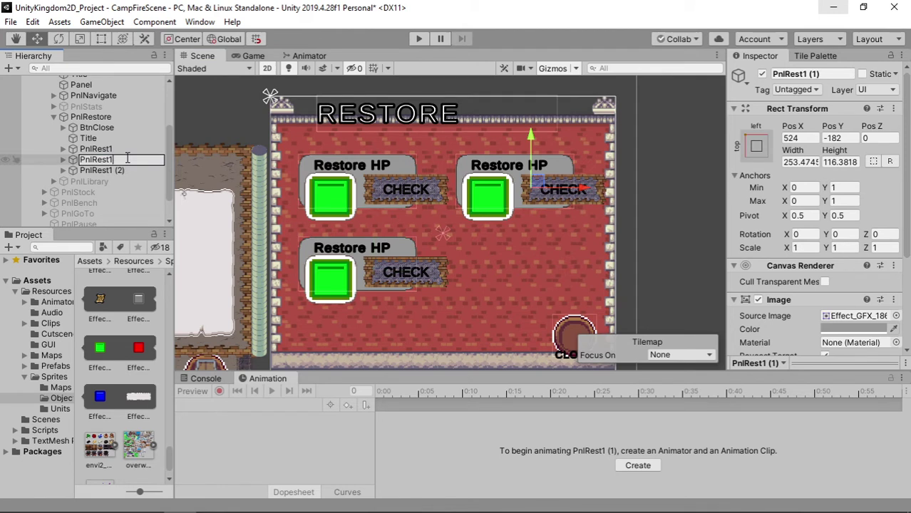
type("2")
key("Return")
key("Down")
key("F2")
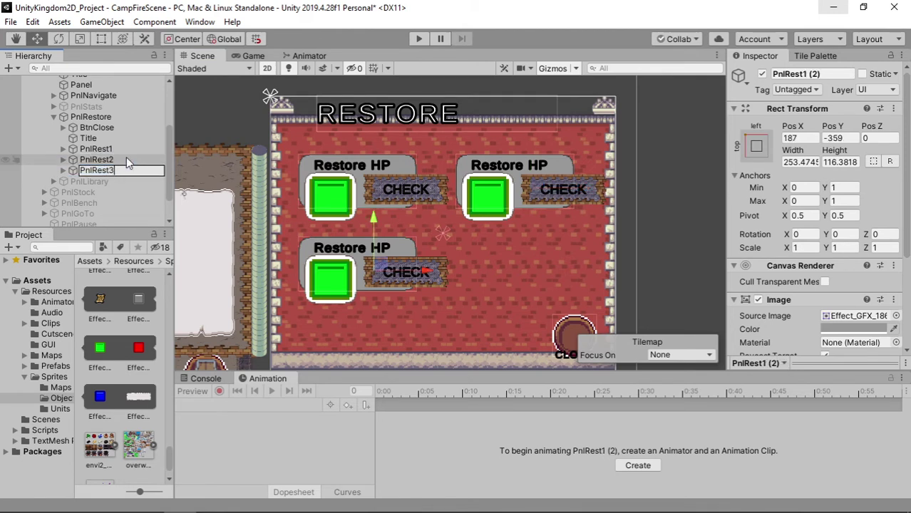
type("3")
key("Return")
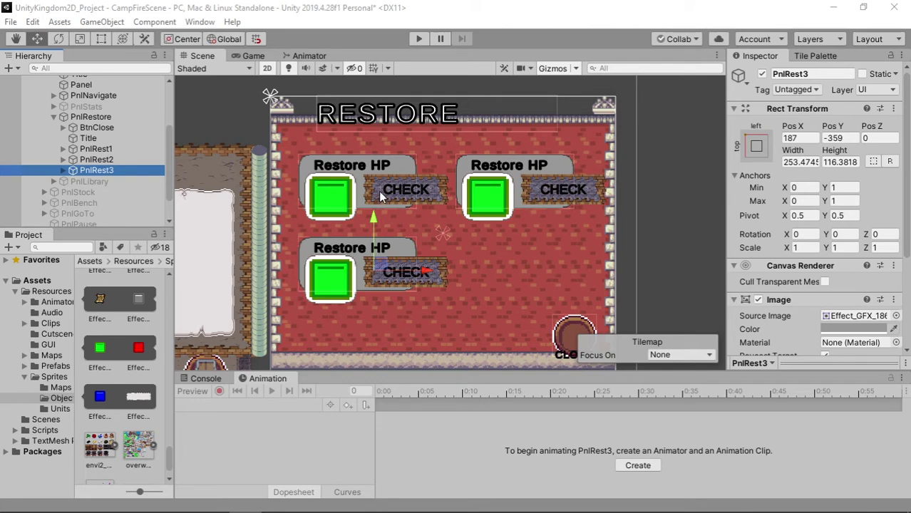
- Select all three CHECK buttons and shift them slightly left together
left_click(360, 218)
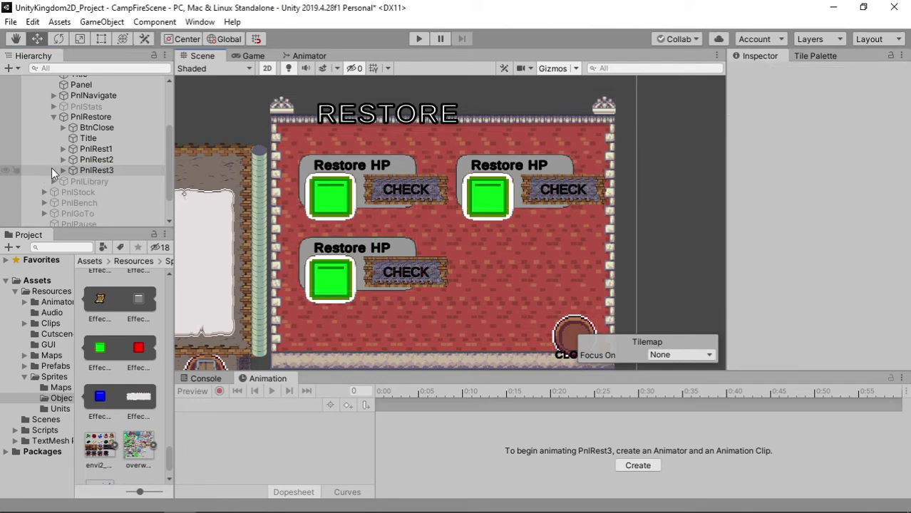
left_click(433, 194)
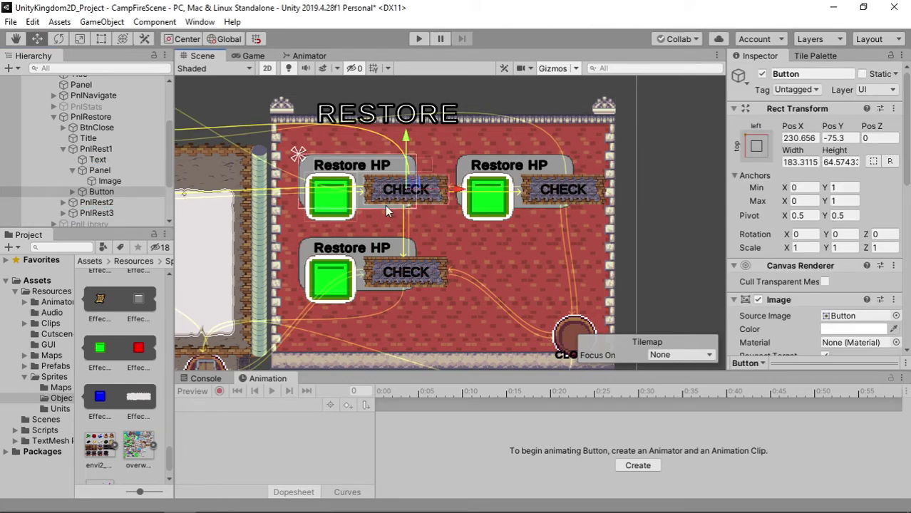
left_click(428, 276, "ctrl")
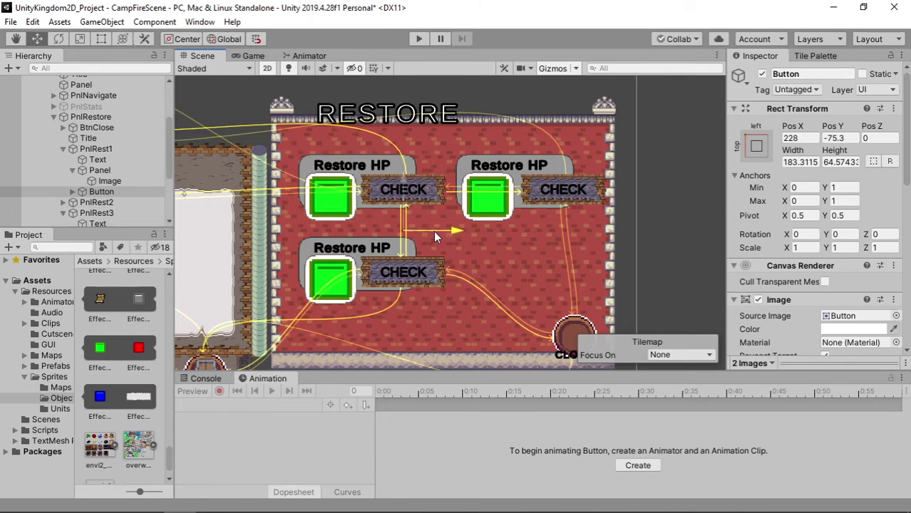
left_click_drag(437, 230, 432, 233)
key("ctrl+z")
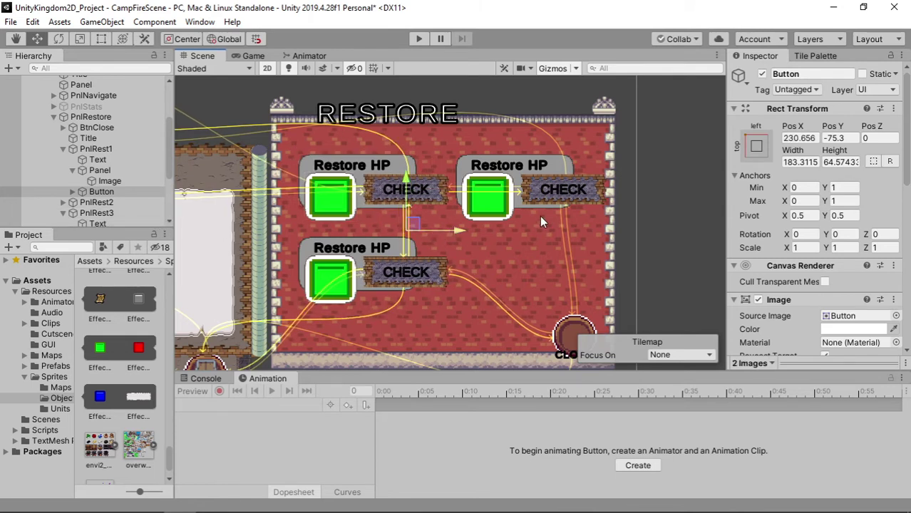
left_click(590, 189, "ctrl")
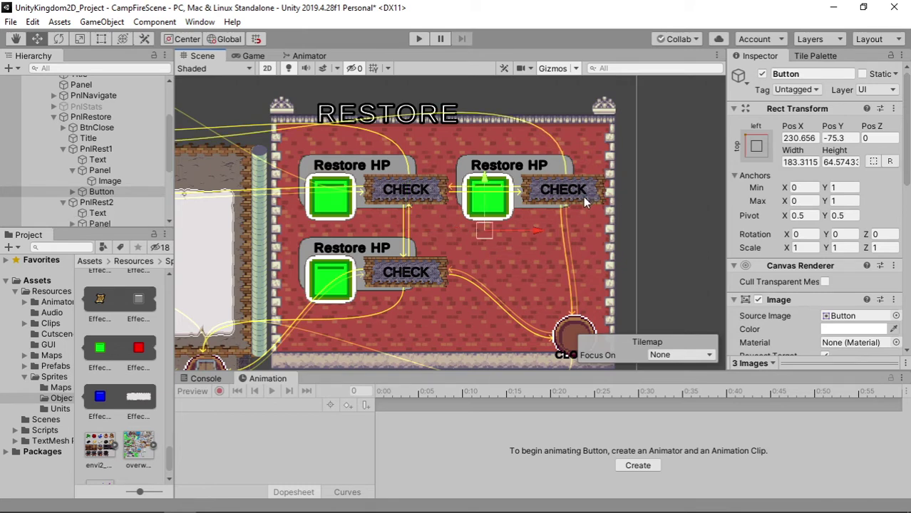
left_click_drag(533, 230, 528, 230)
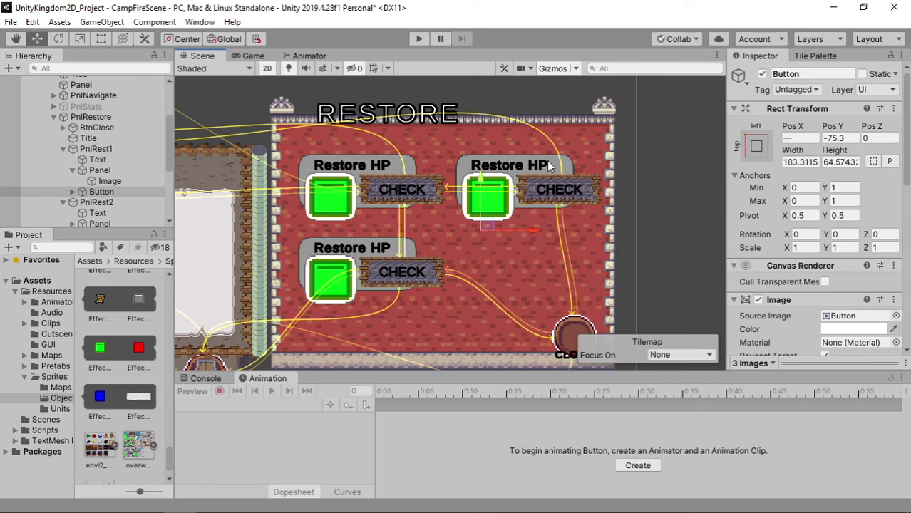
- Slide PnlRest2 left to Pos X 513, then collapse and select all three slot cards
left_click(497, 177)
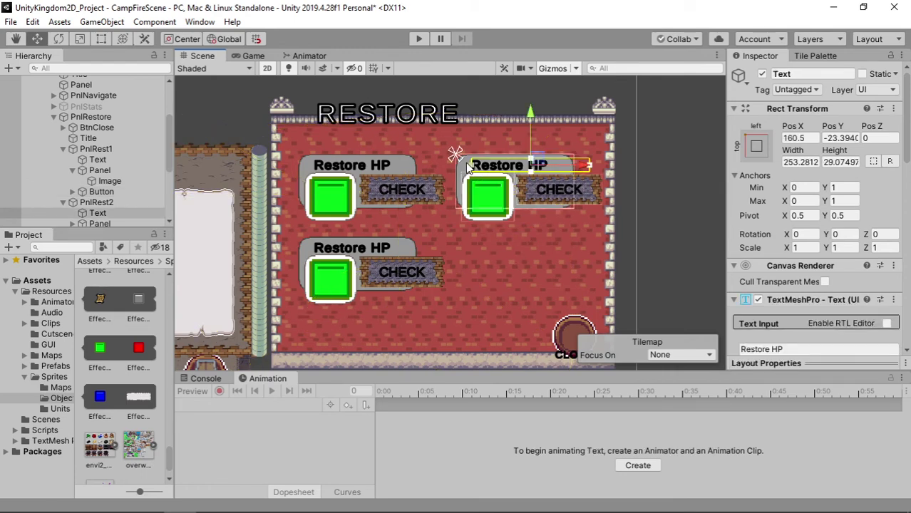
left_click(467, 173)
left_click_drag(560, 187, 555, 191)
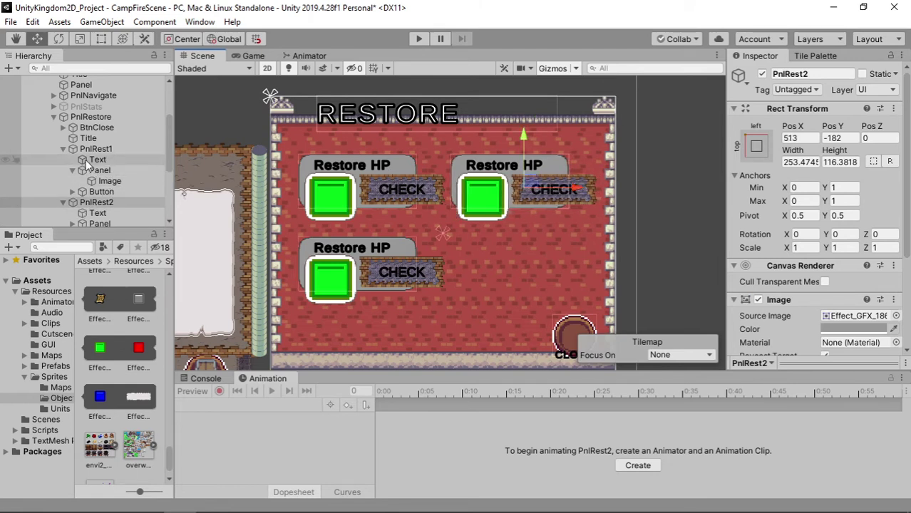
left_click(64, 148)
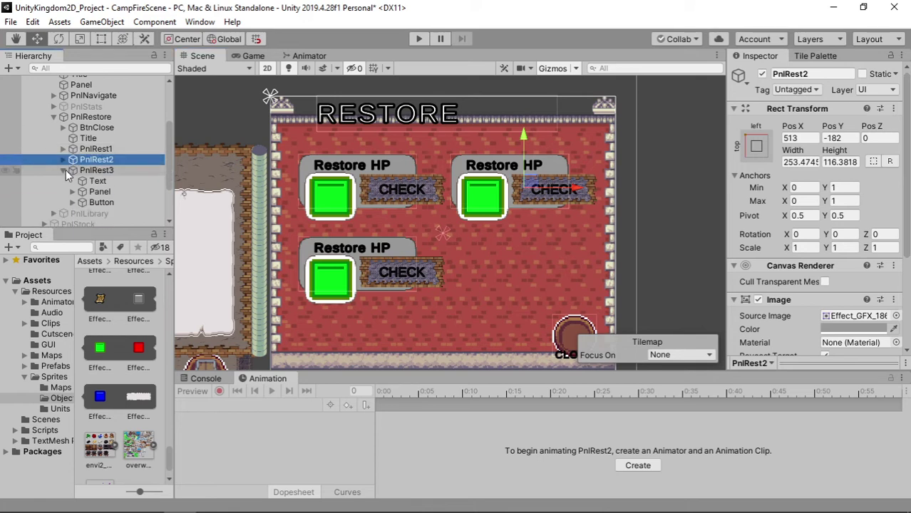
left_click(64, 159)
left_click(105, 149)
left_click(109, 170, "shift")
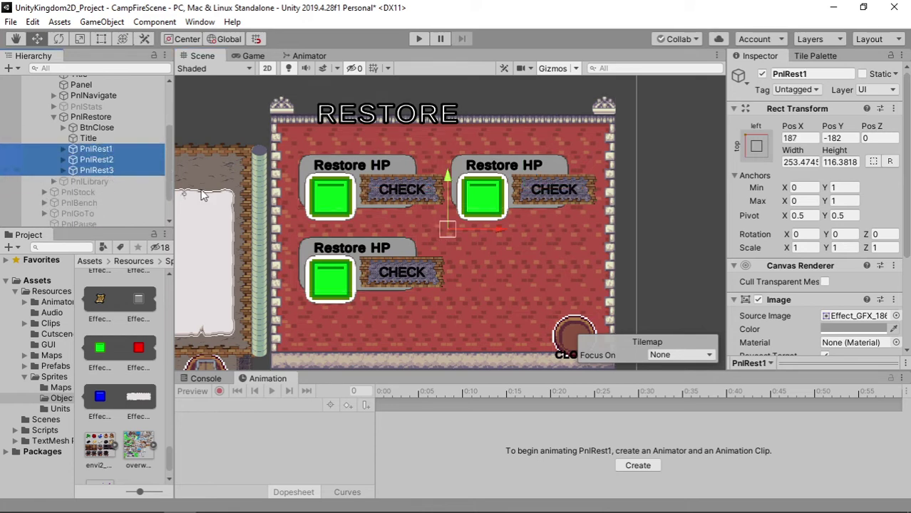
- Move PnlRest1–3 slightly down with the Move tool and check the RESTORE panel in the Game view
key("t")
left_click(459, 227)
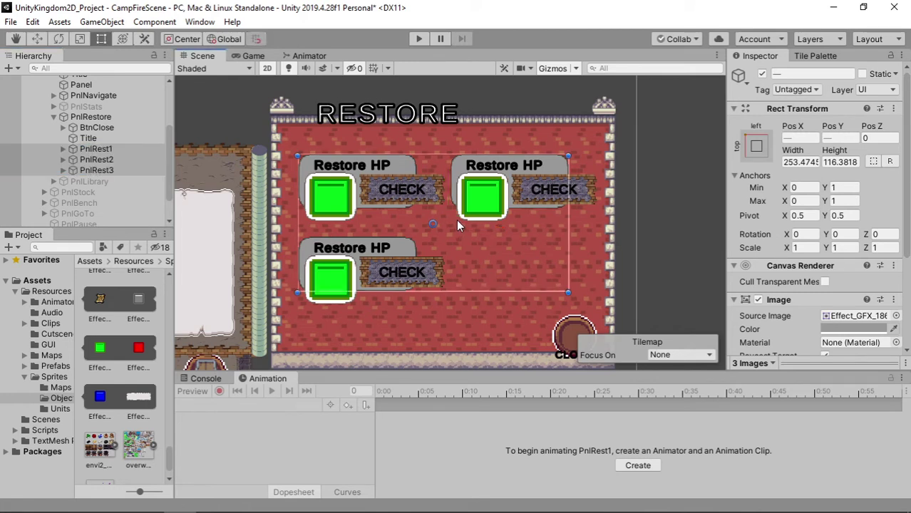
key("w")
mouse_move(448, 218)
left_mouse_down()
mouse_move(445, 229)
mouse_move(477, 243)
left_mouse_up()
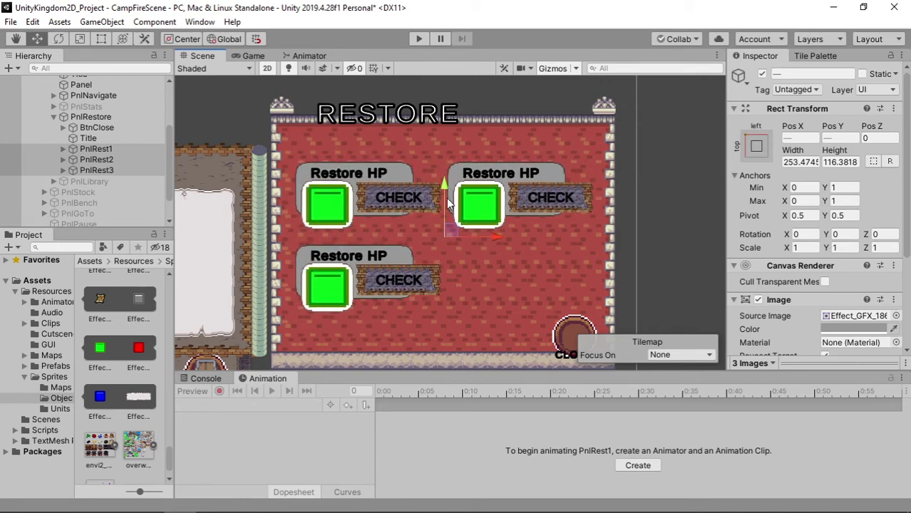
left_click_drag(442, 198, 443, 202)
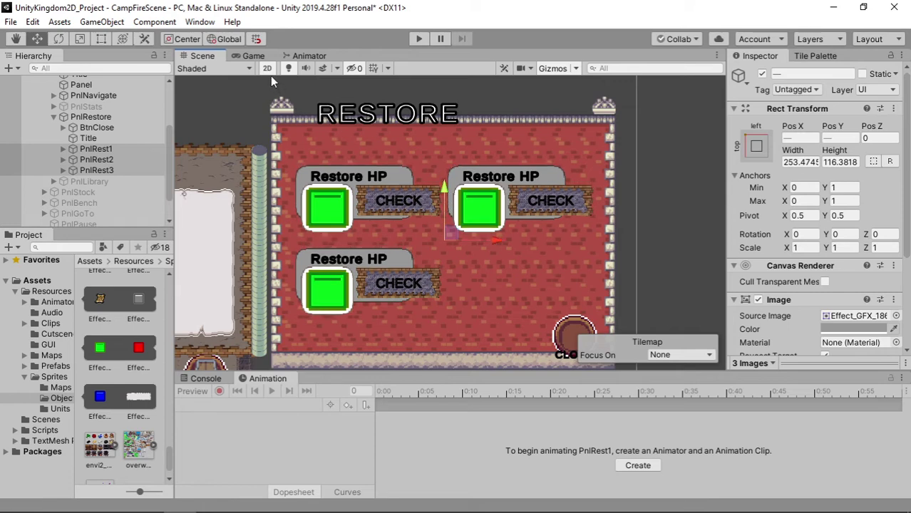
left_click(252, 55)
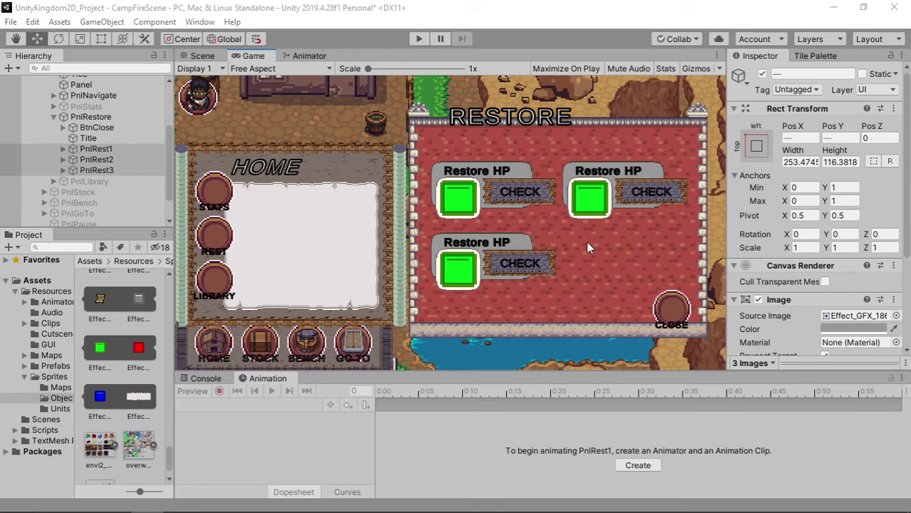
- Change the second card PnlRest2's label text from Restore HP to 'Restore MP'
left_click(58, 161)
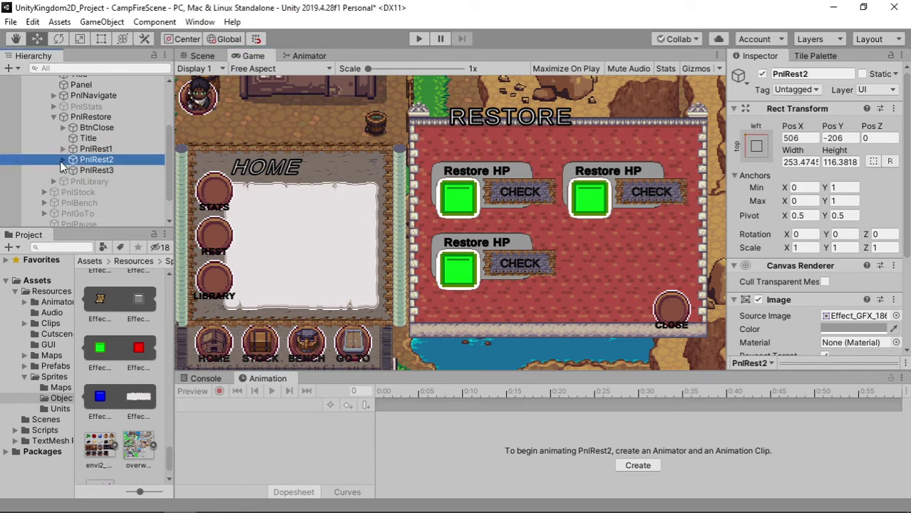
left_click(62, 160)
left_click(85, 171)
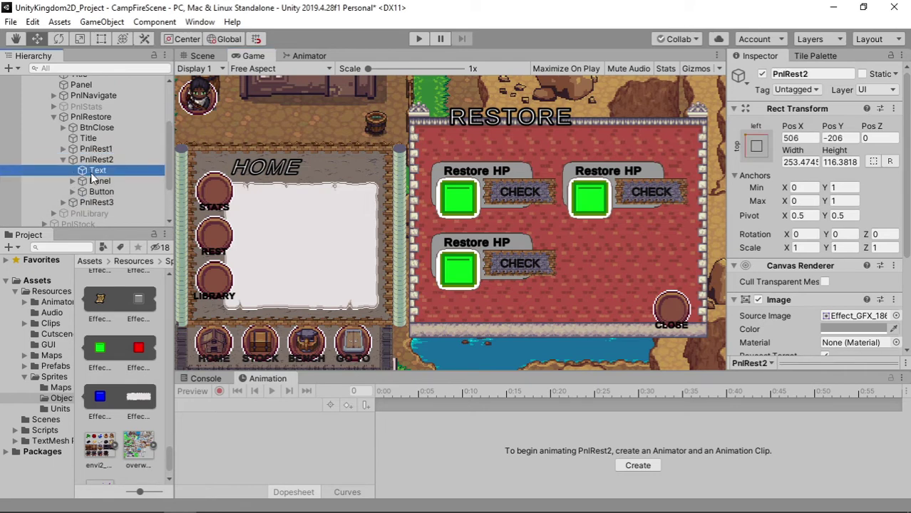
scroll(803, 324, "down", 3)
left_click(782, 232)
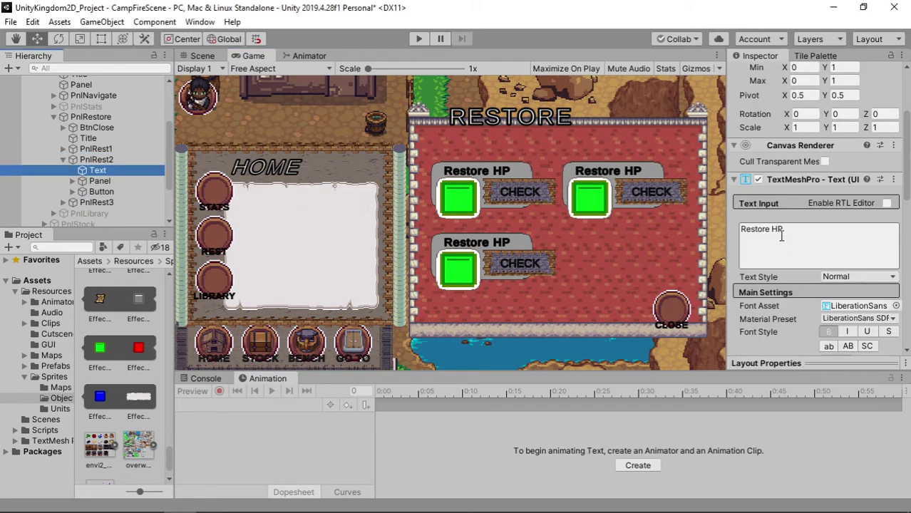
key("End")
key("ctrl+shift+Left")
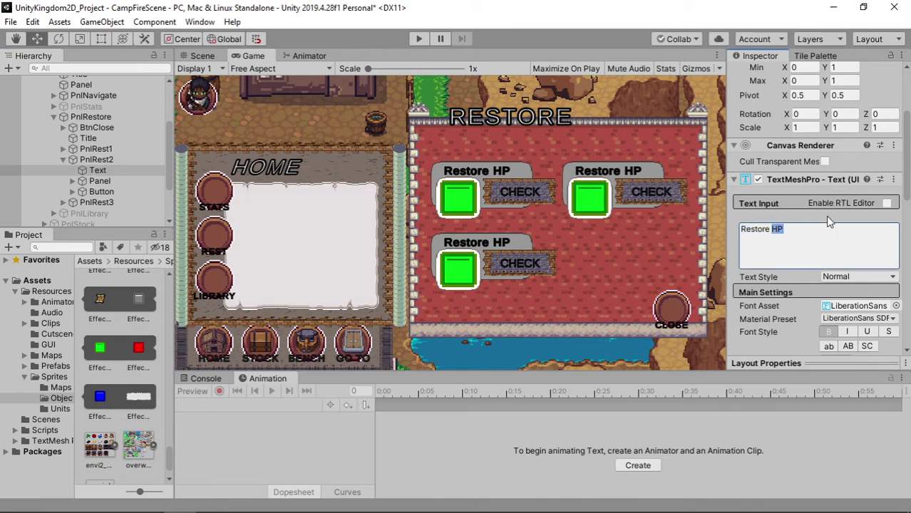
type("MO")
key("BackSpace")
type("P")
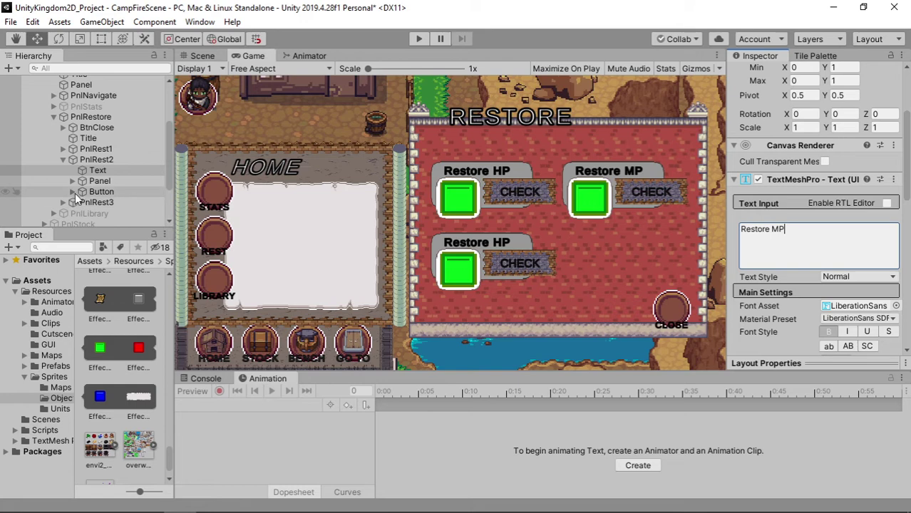
- Set the second card's Panel Image source to the blue sprite
left_click(72, 182)
left_click(95, 189)
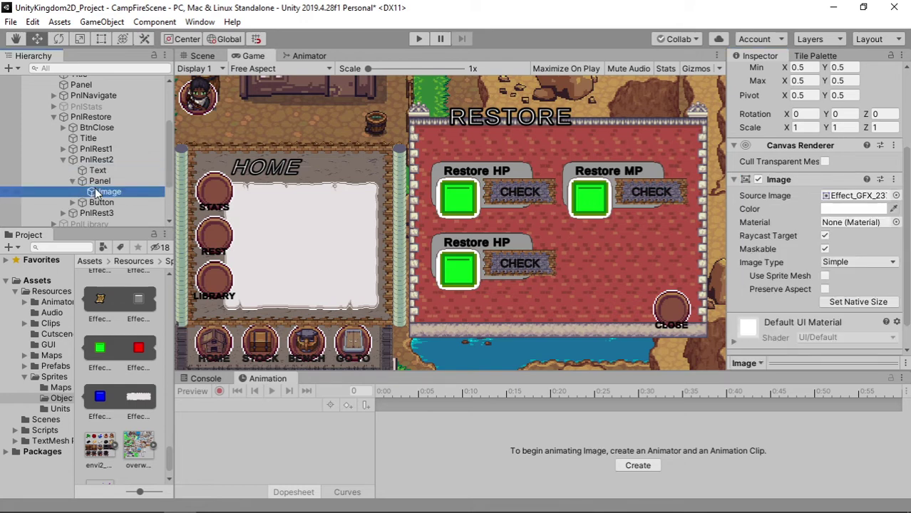
left_click_drag(100, 397, 856, 202)
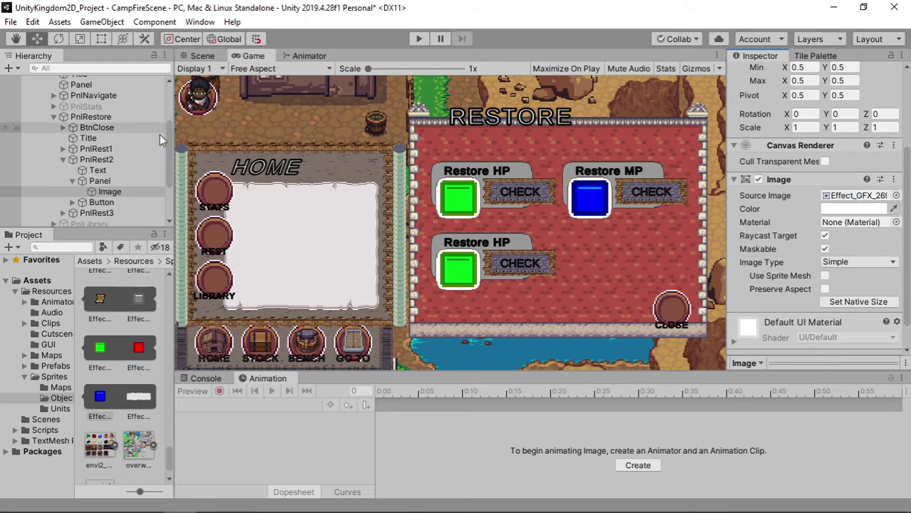
- Set the third card PnlRest3's Panel Image source to the red sprite
left_click(62, 160)
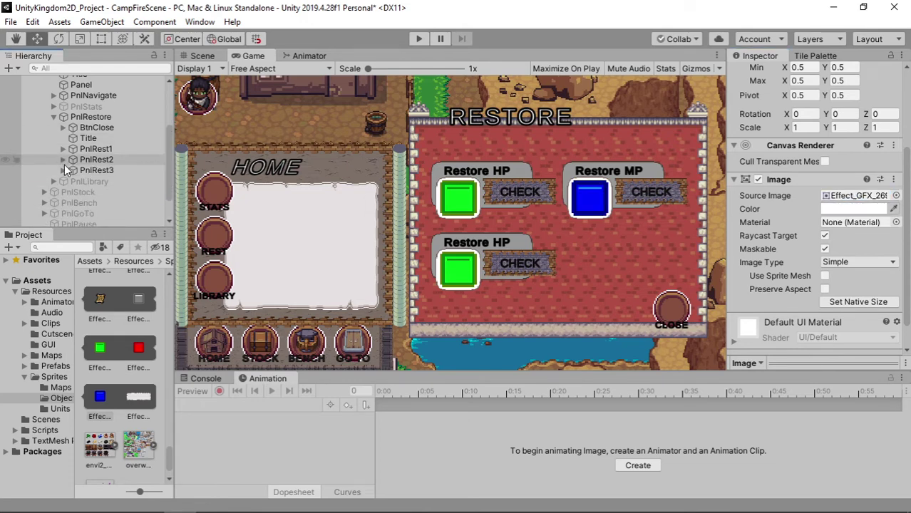
left_click(64, 171)
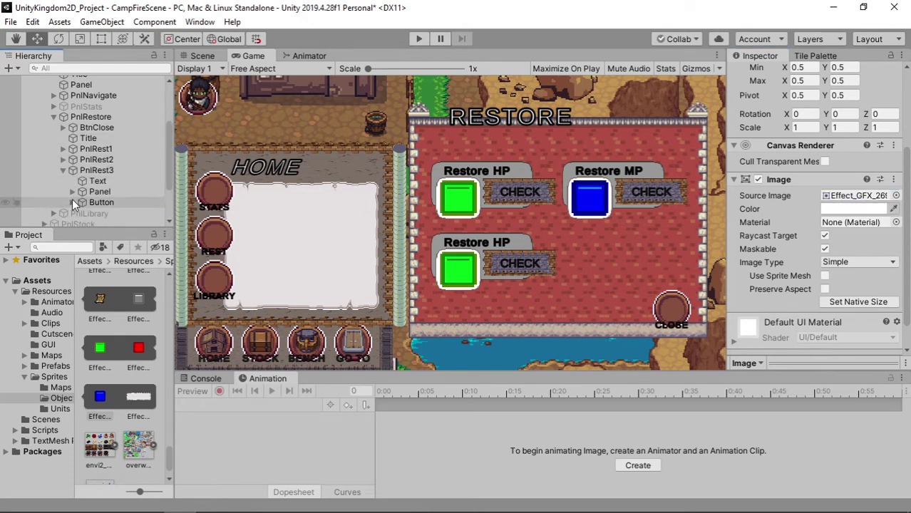
left_click(73, 203)
left_click(72, 203)
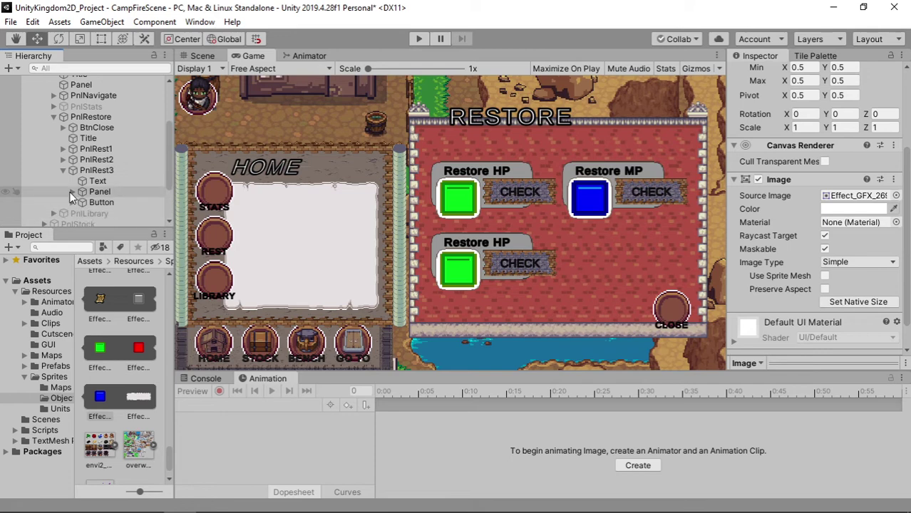
left_click(72, 191)
left_click(84, 203)
mouse_move(138, 348)
left_mouse_down()
mouse_move(818, 215)
mouse_move(852, 197)
left_mouse_up()
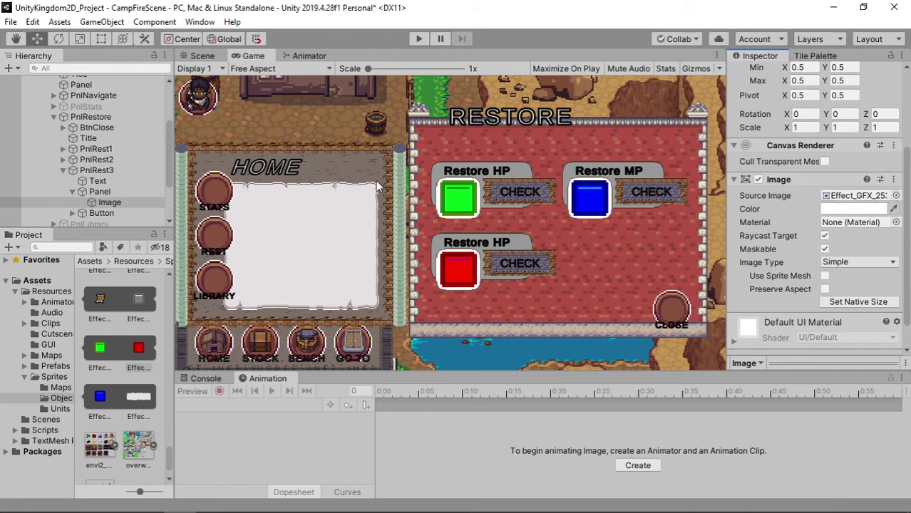
- Change the third card's label text to 'Restore SP'
left_click(98, 181)
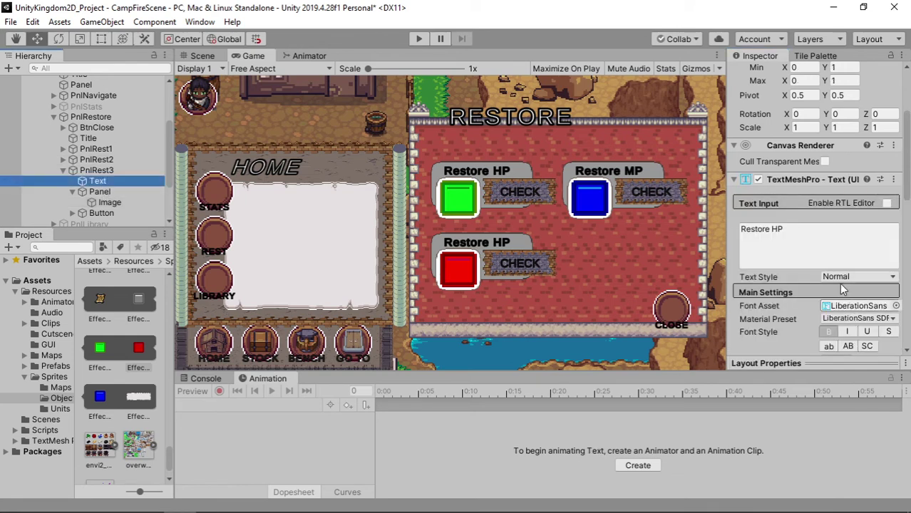
left_click(779, 232)
left_click(779, 236)
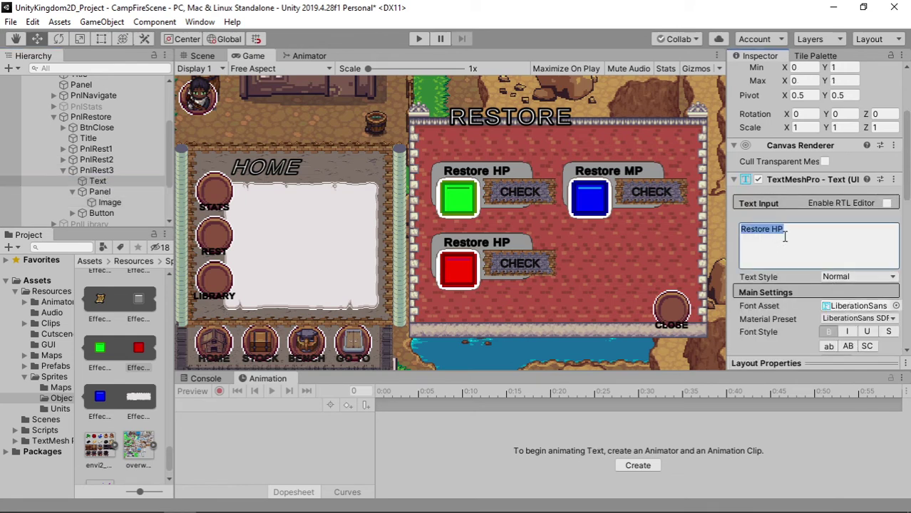
left_click(785, 237)
double_click(785, 237)
type("SP")
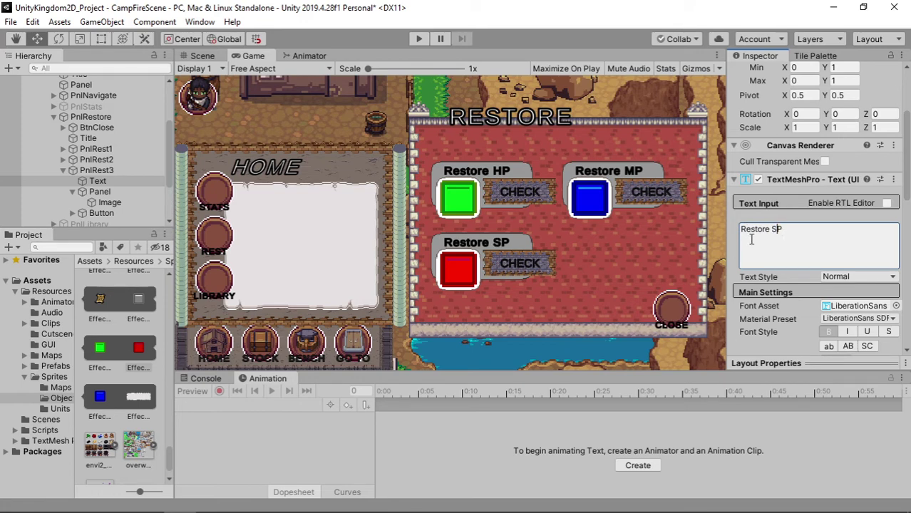
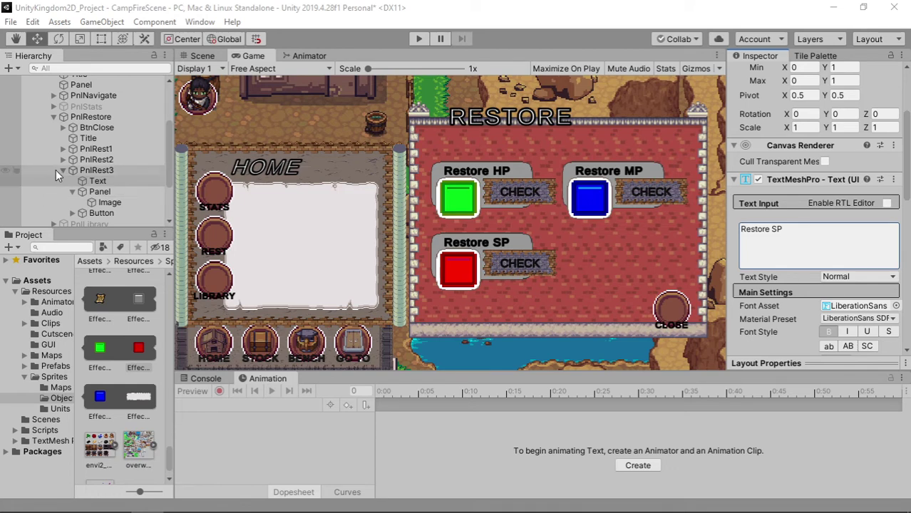
- Deactivate the PnlRestore panel in the Inspector
left_click(63, 170)
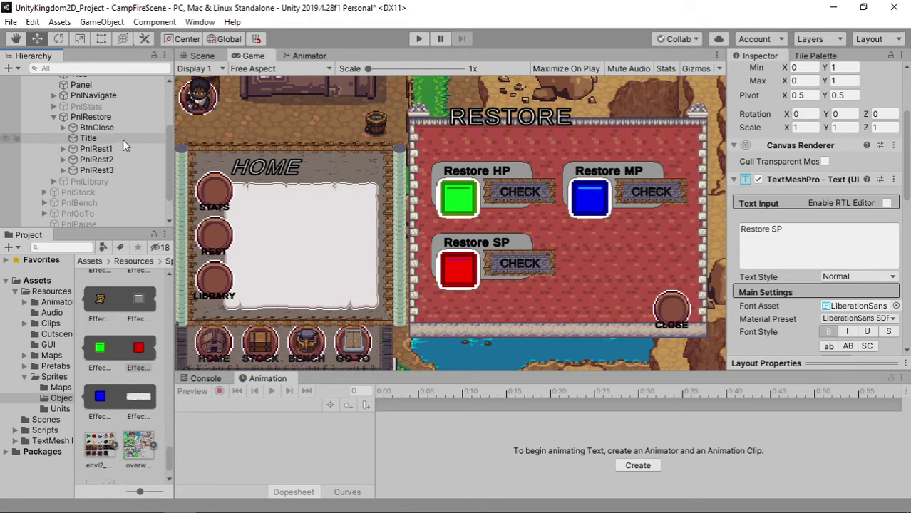
left_click(75, 116)
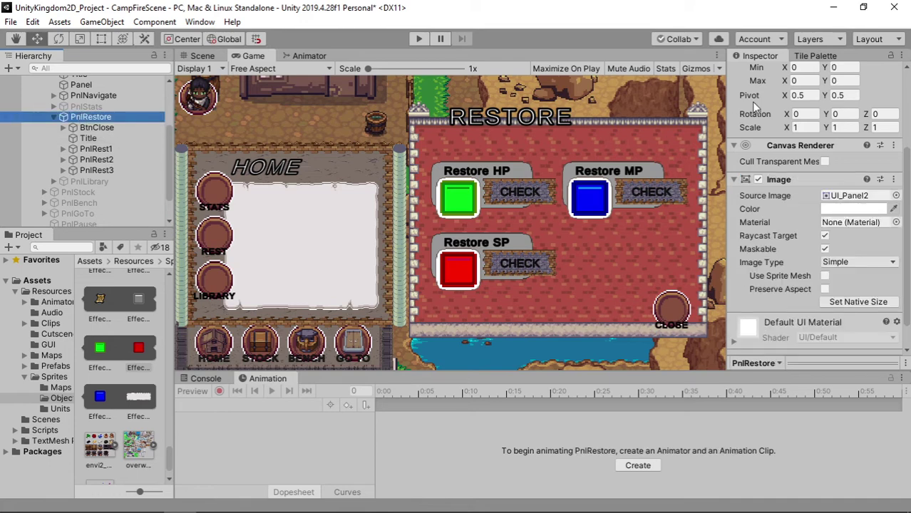
scroll(751, 101, "up", 3)
left_click(762, 74)
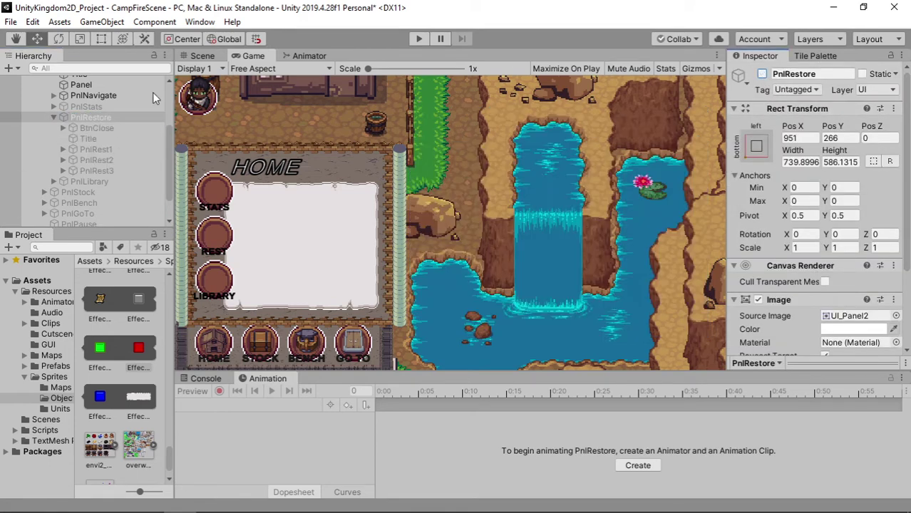
- Deactivate the PnlHome panel, then minimize paint.net to return to Unity
left_click(54, 117)
left_click(94, 83)
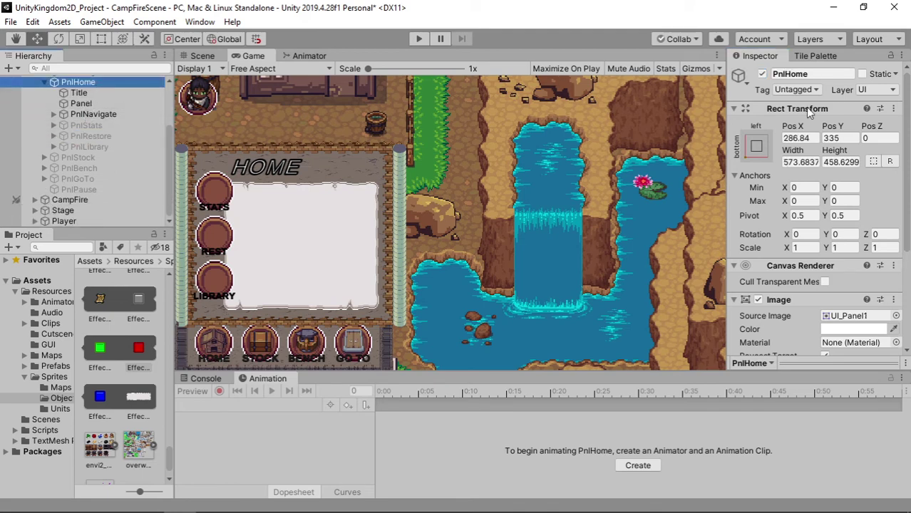
left_click(762, 73)
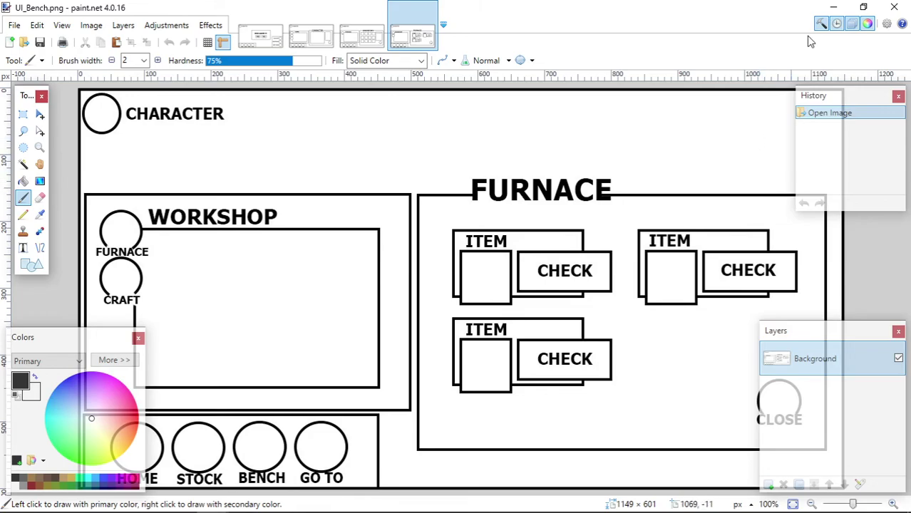
left_click(832, 7)
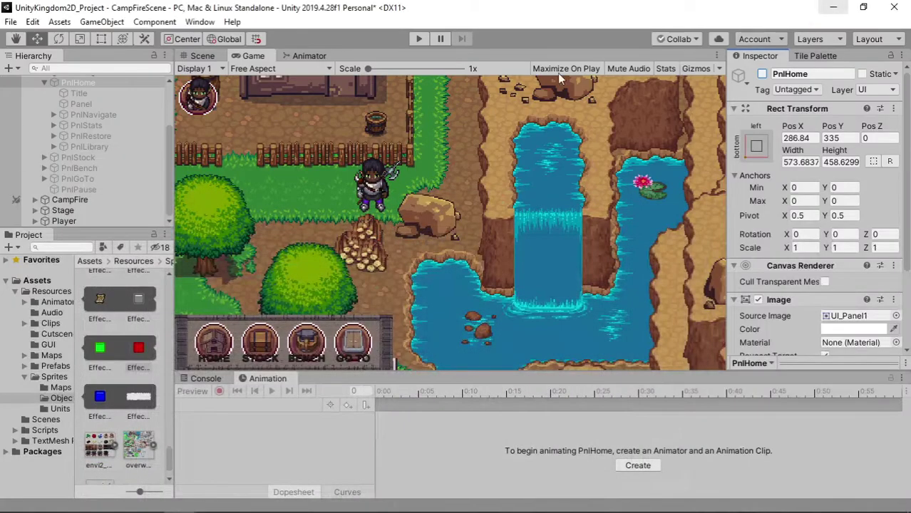
- Activate PnlBench, then its child panels PnlFurnace and PnlCraft
left_click(112, 167)
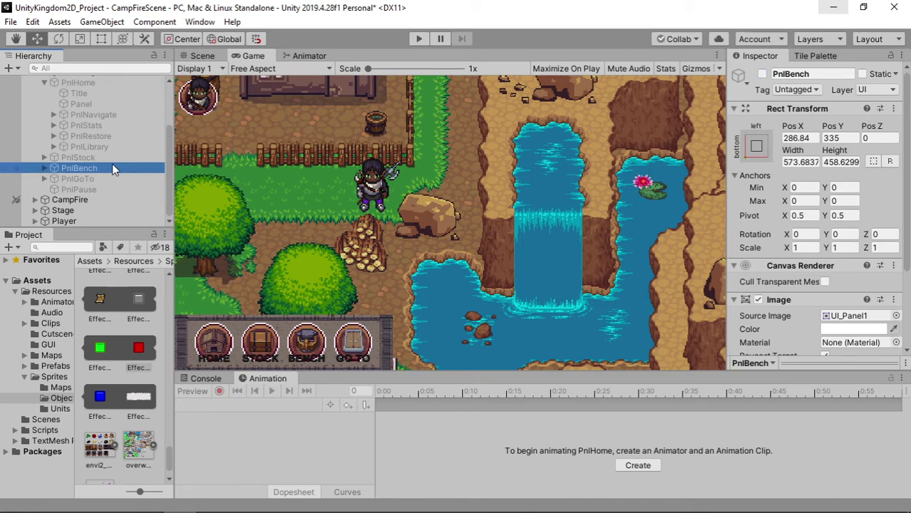
left_click(762, 73)
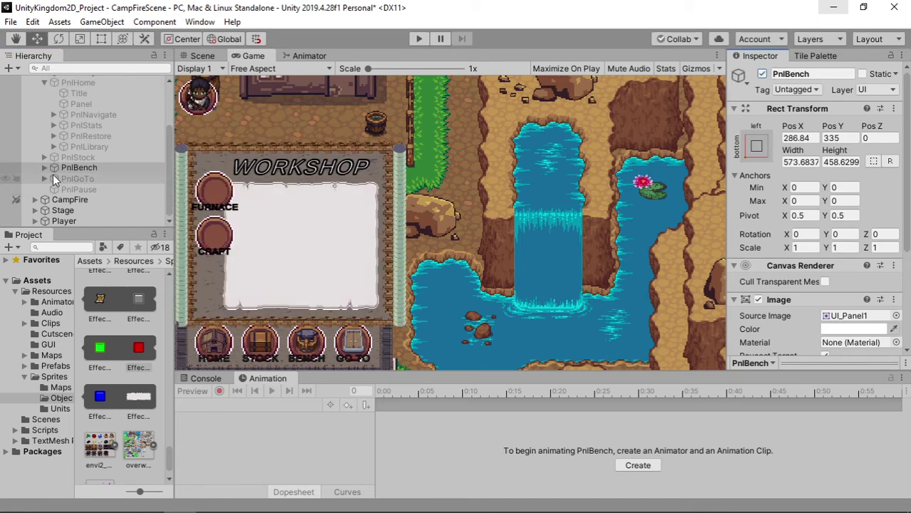
left_click(47, 168)
scroll(98, 186, "down", 2)
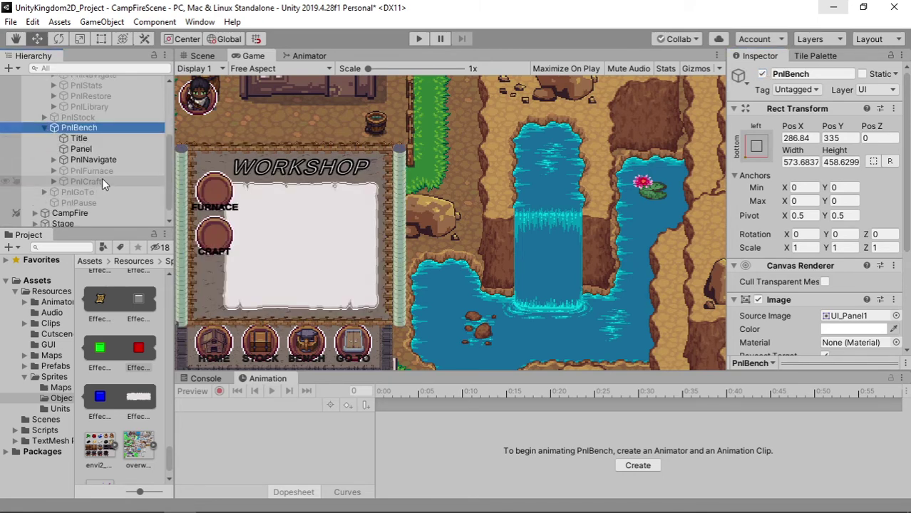
left_click(102, 171)
left_click(102, 181, "shift")
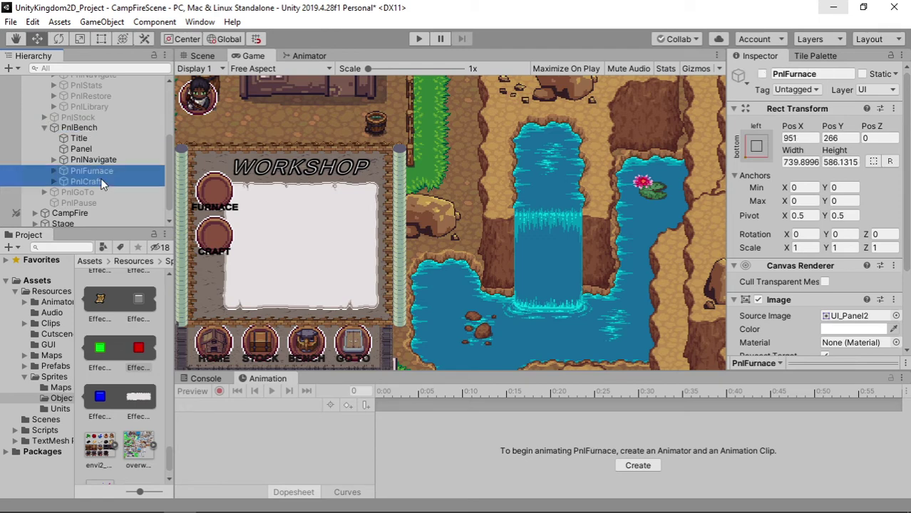
left_click(763, 74)
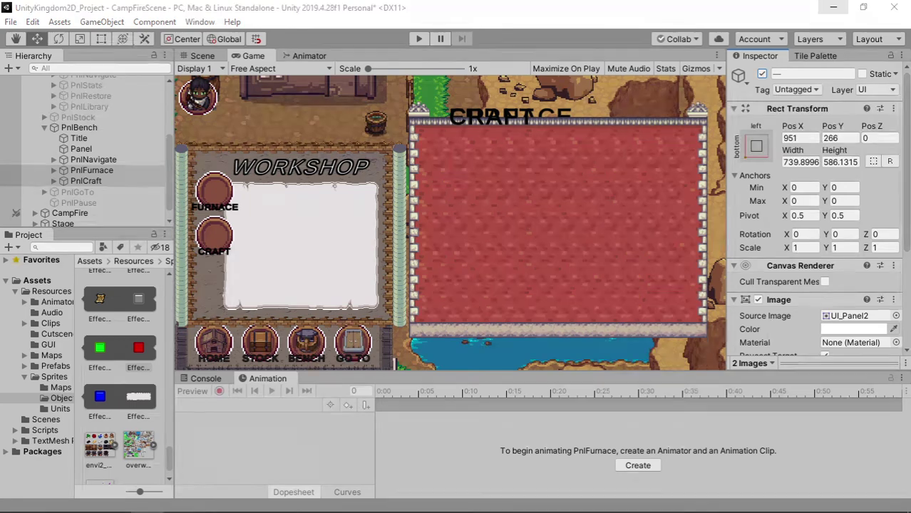
- In the Scene view, give both Furnace and Craft Titles the LiberationSans SDF 1 material preset
left_click(202, 56)
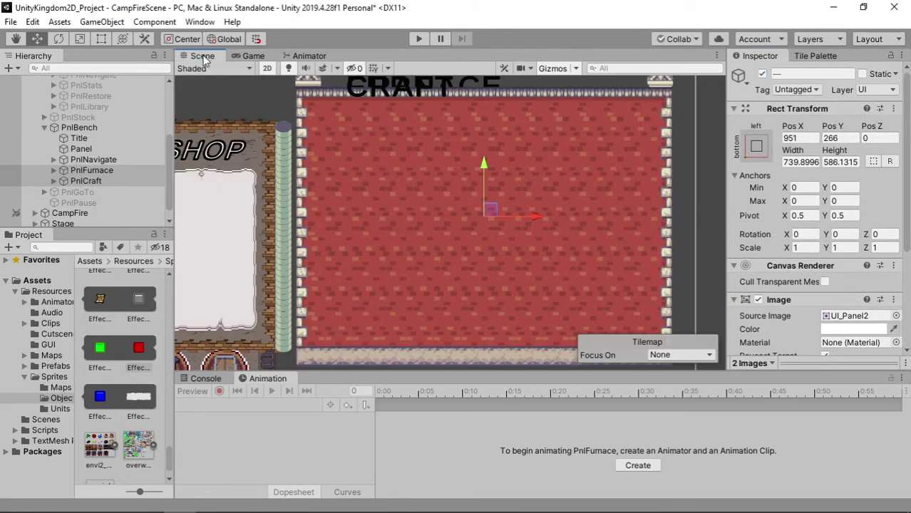
left_click(53, 170)
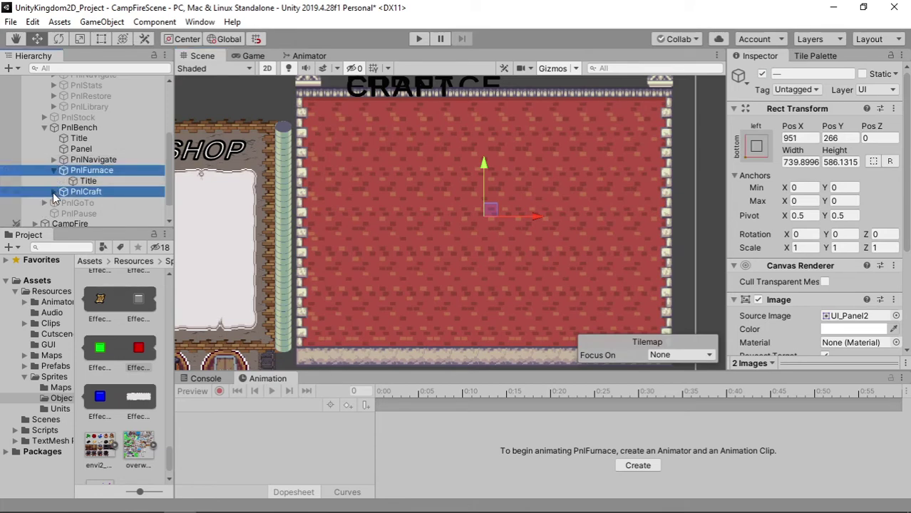
left_click(54, 192)
left_click(89, 203)
left_click(105, 184, "ctrl")
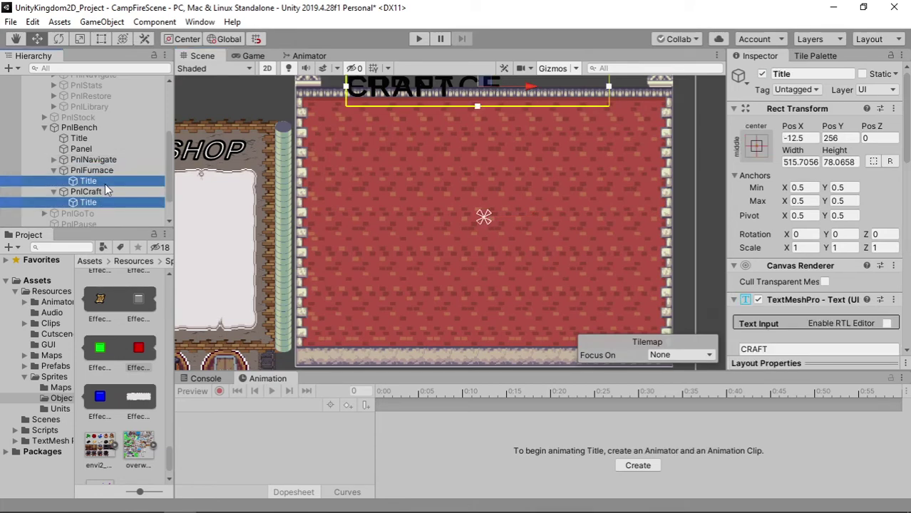
scroll(858, 226, "down", 5)
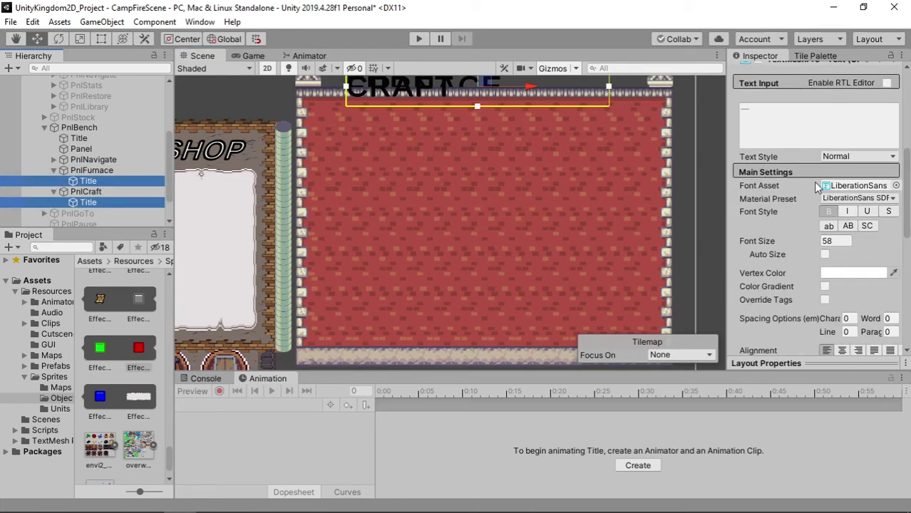
left_click(870, 200)
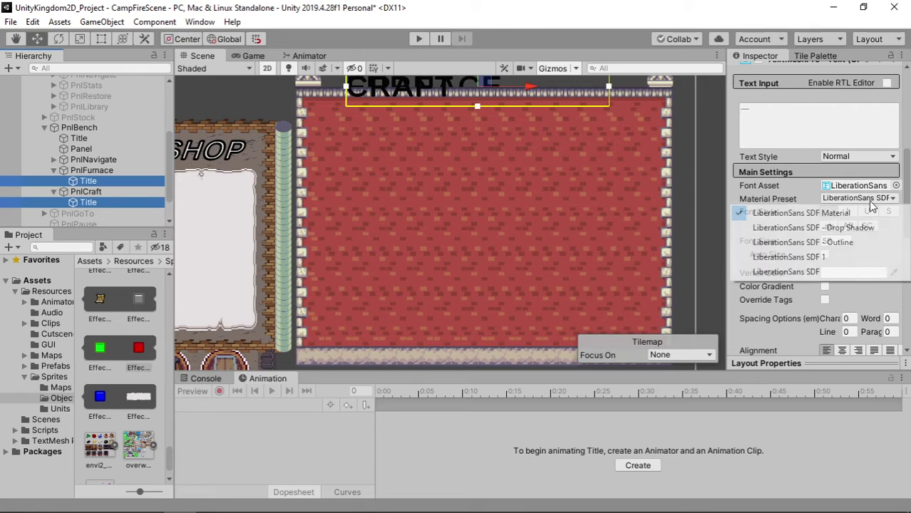
left_click(837, 258)
scroll(439, 138, "up", 1)
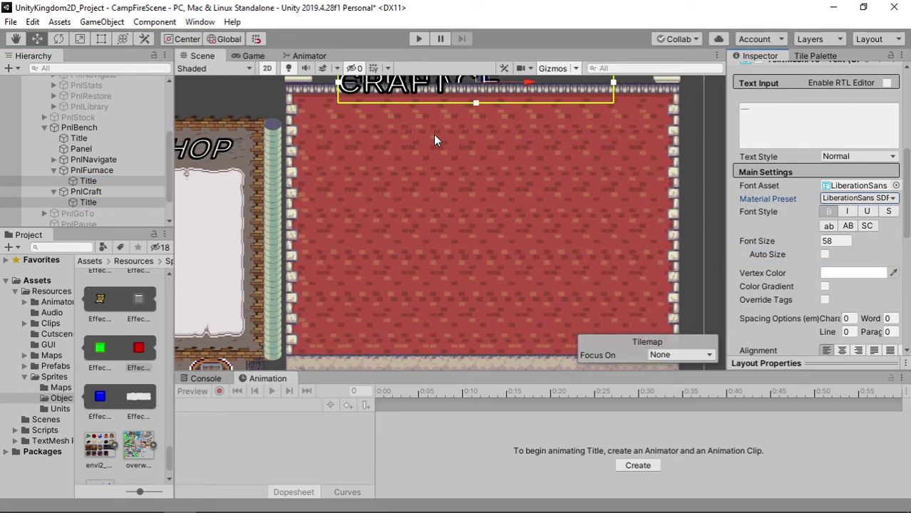
scroll(496, 158, "down", 2)
middle_click_drag(497, 158, 467, 193)
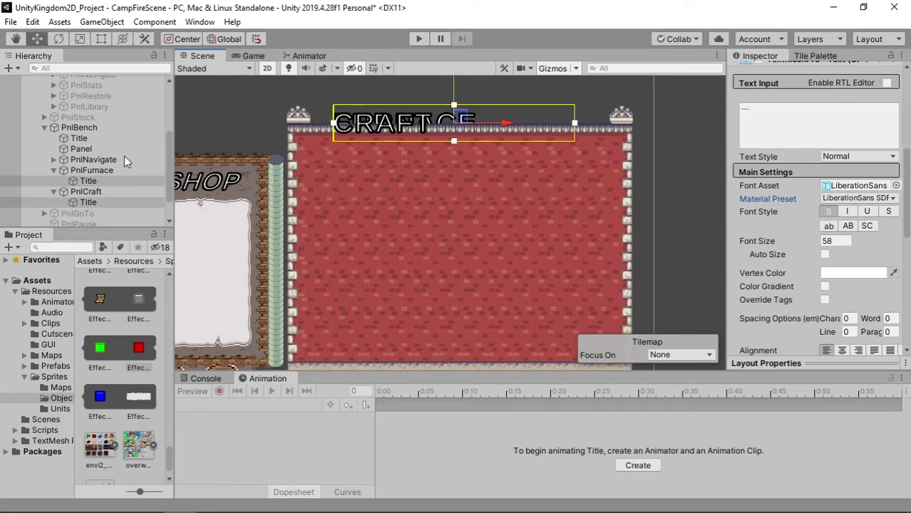
- Duplicate PnlRestore's BtnClose and PnlRest1–3, and move the copies into PnlCraft
left_click(53, 97)
left_click(108, 107)
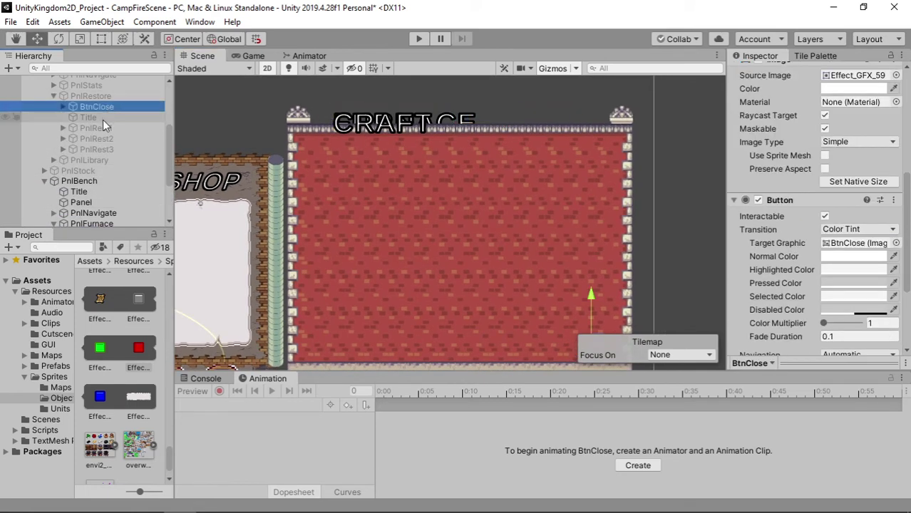
left_click(100, 128, "ctrl")
left_click(100, 139, "ctrl")
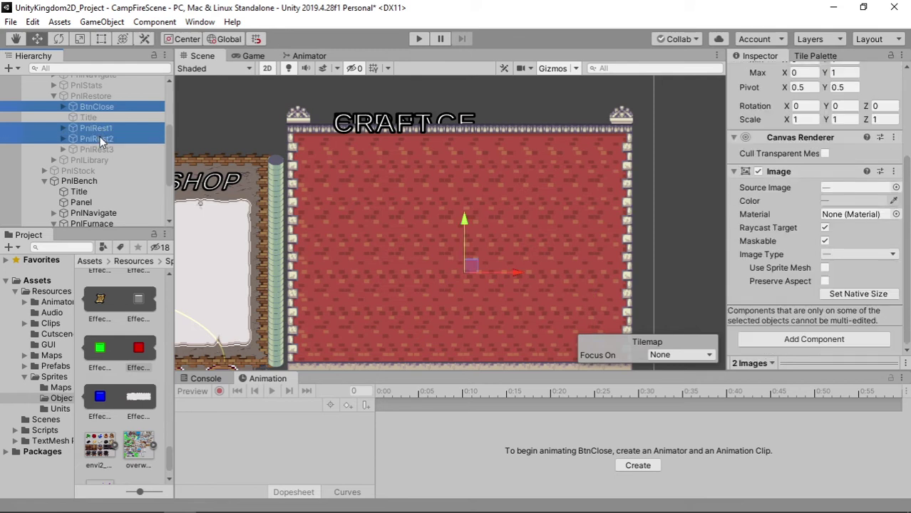
left_click(101, 149, "ctrl")
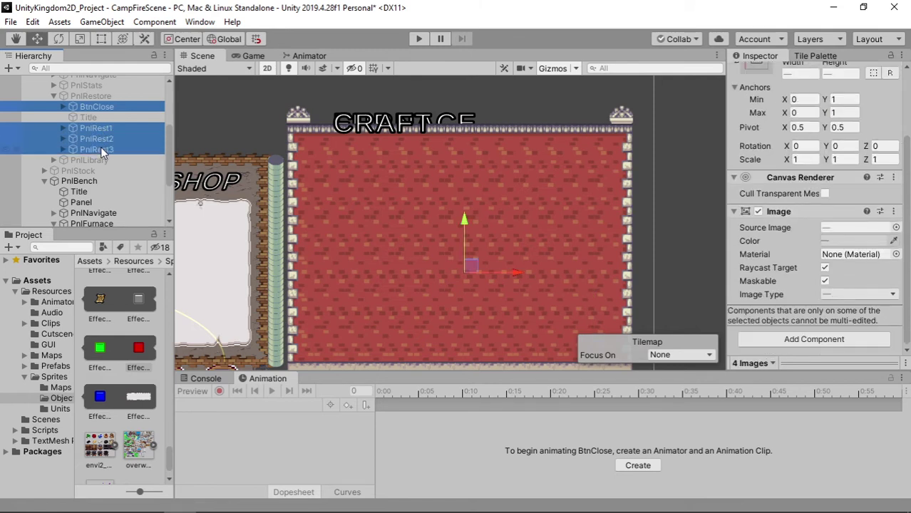
key("ctrl+d")
scroll(114, 147, "down", 3)
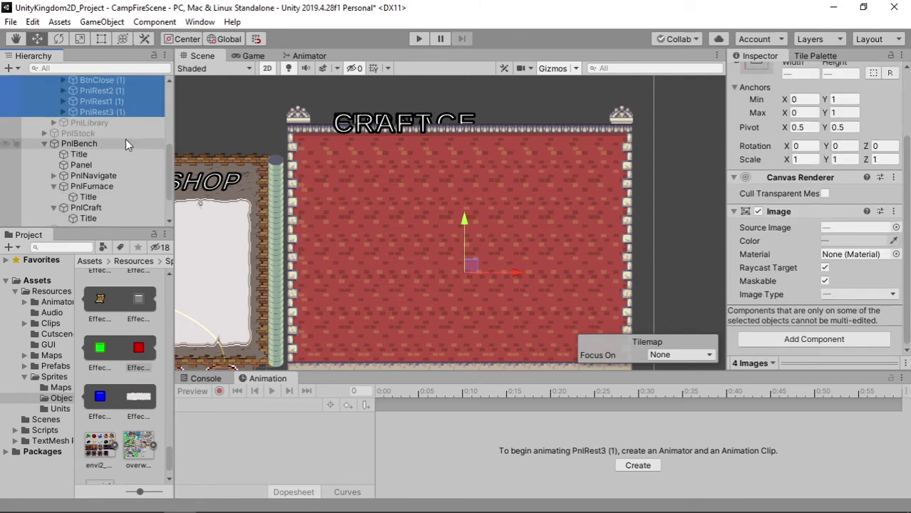
mouse_move(128, 82)
left_mouse_down()
mouse_move(128, 218)
mouse_move(128, 205)
left_mouse_up()
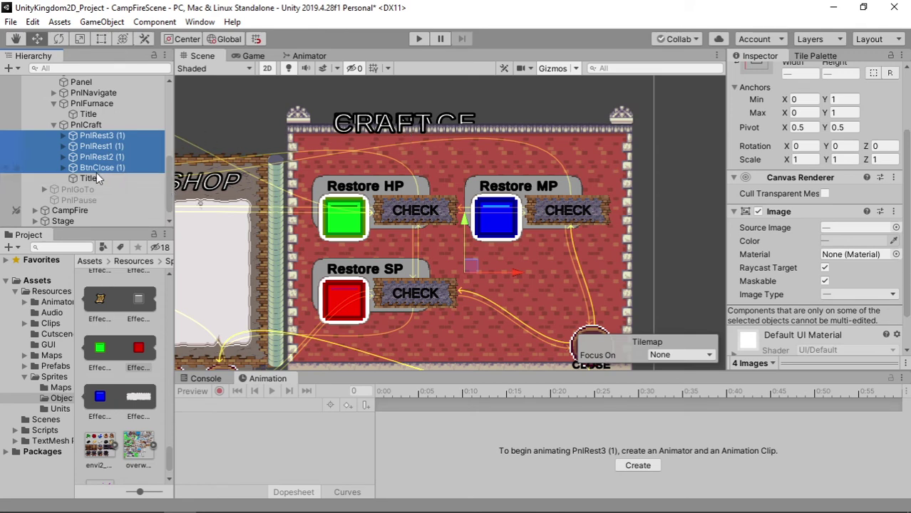
- Reorder the Craft Title and BtnClose (1) in PnlCraft, and rename the copy BtnClose
left_click_drag(95, 176, 114, 136)
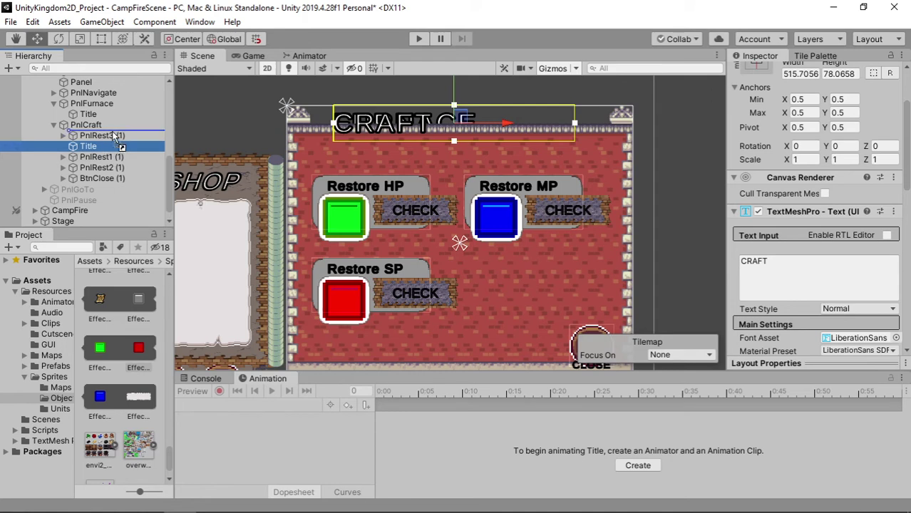
mouse_move(104, 176)
left_mouse_down()
mouse_move(110, 133)
mouse_move(120, 184)
left_mouse_up()
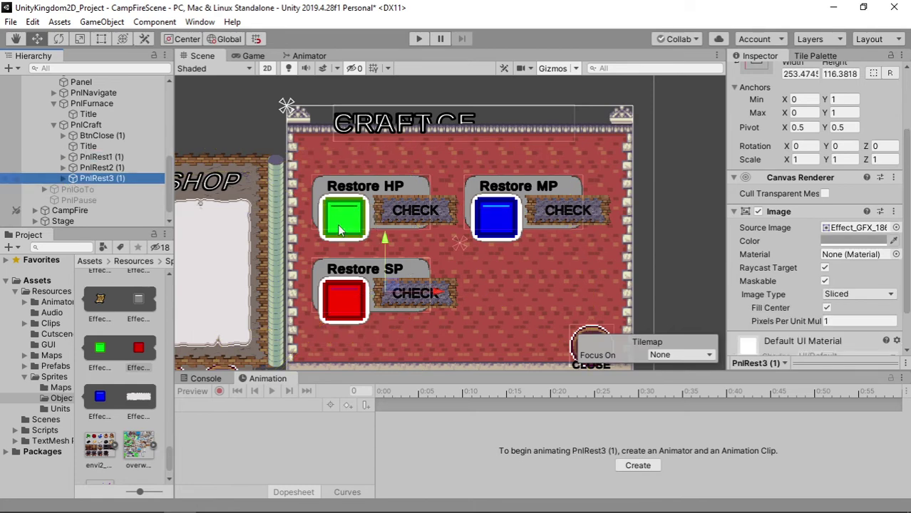
left_click(132, 137)
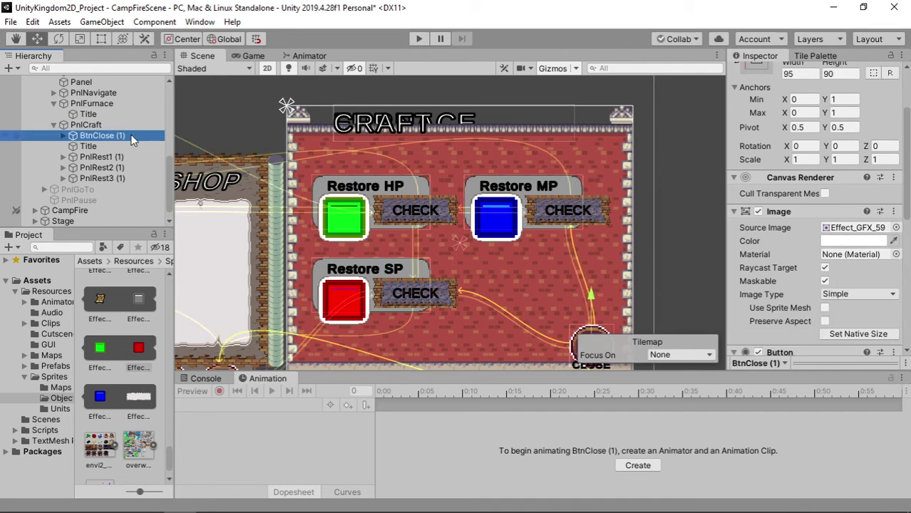
left_click(132, 136)
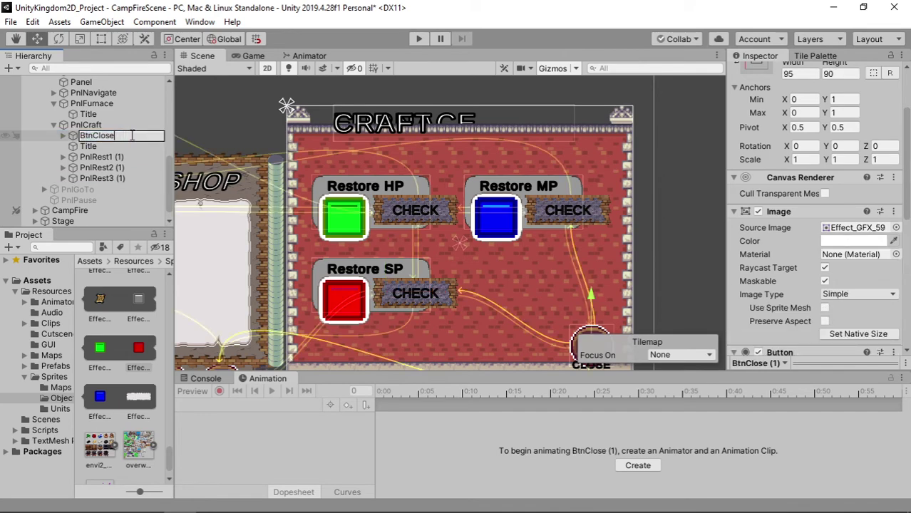
key("Return")
key("Up")
key("Down")
key("Down")
key("Down")
key("Down")
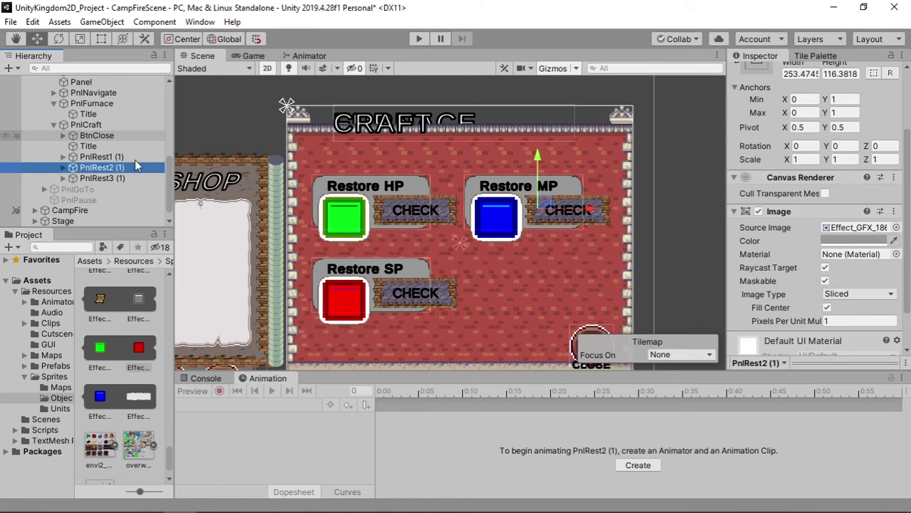
scroll(118, 295, "up", 2)
scroll(120, 316, "up", 2)
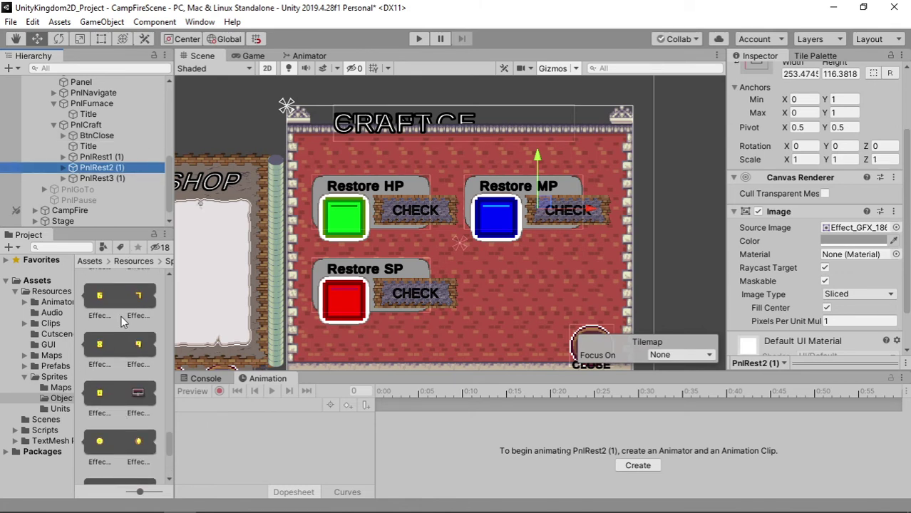
scroll(121, 316, "down", 2)
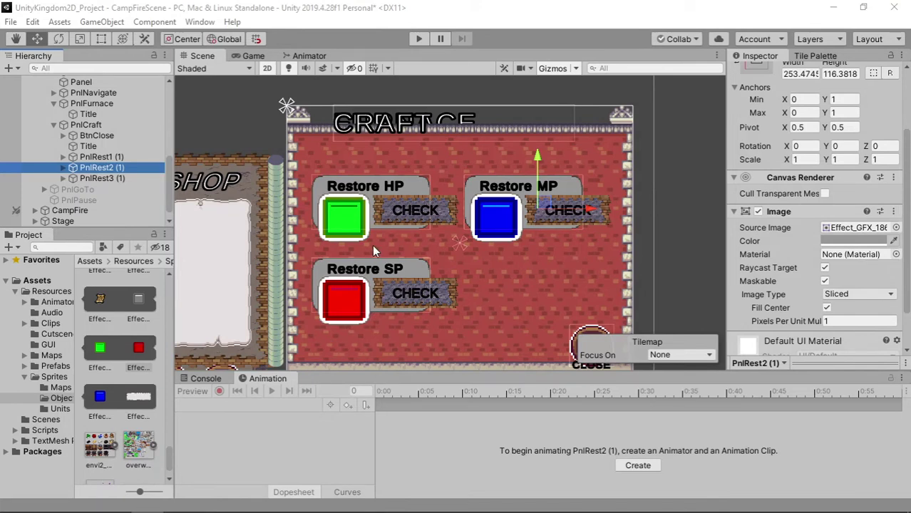
- Delete the copied Restore SP row and rename both remaining Craft slots PnlItem
left_click(99, 178)
key("Delete")
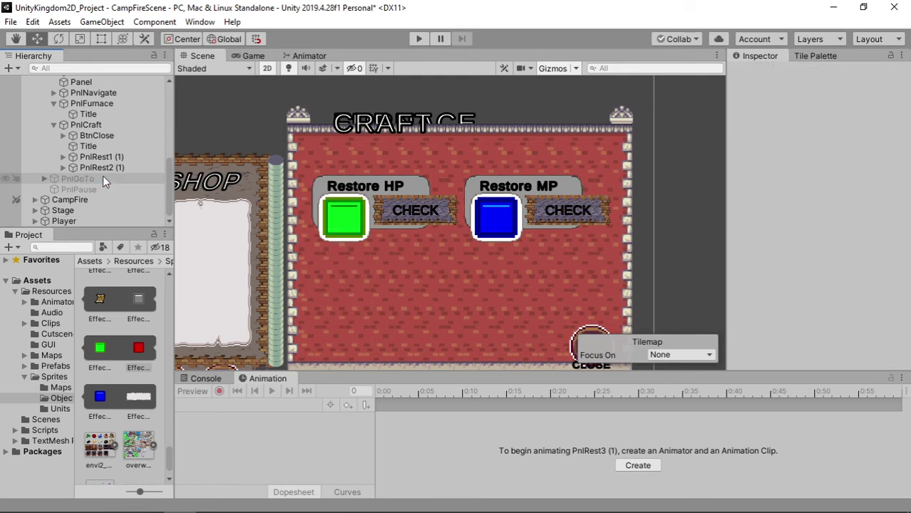
left_click(107, 160)
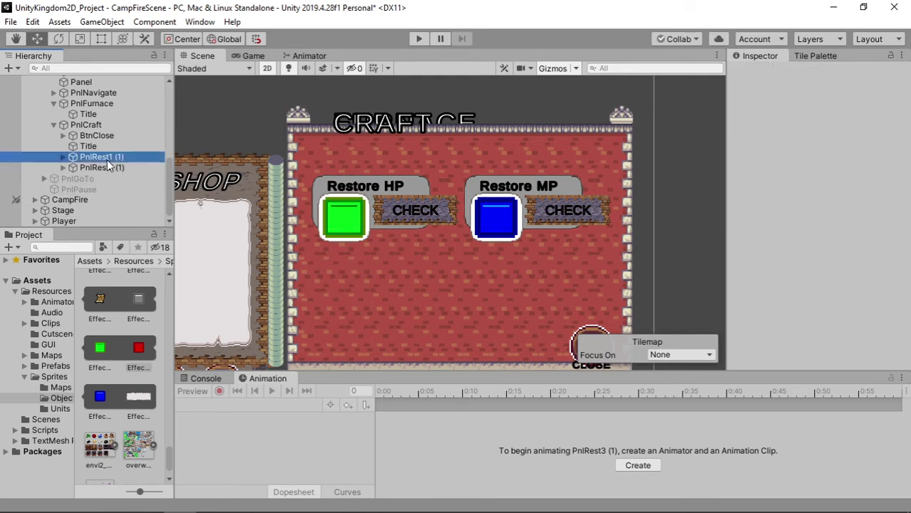
left_click(107, 160)
key("End")
key("BackSpace")
key("BackSpace")
key("BackSpace")
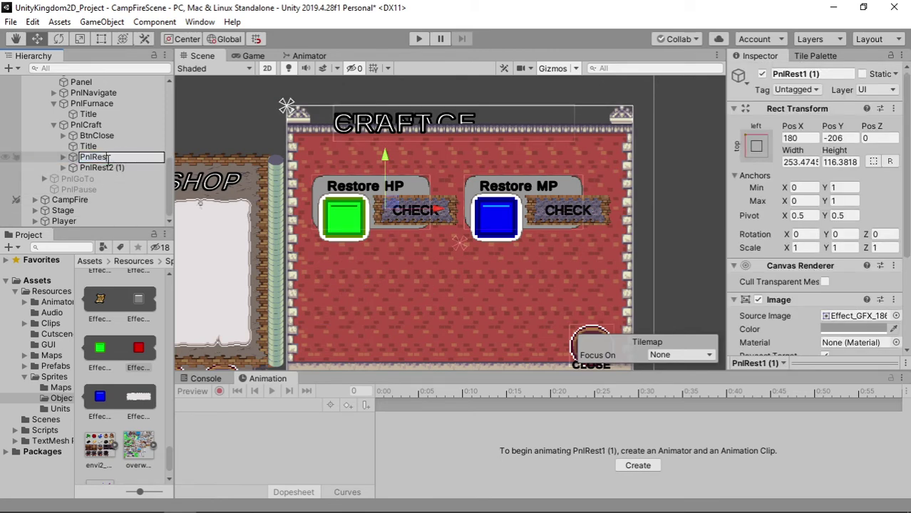
type("C")
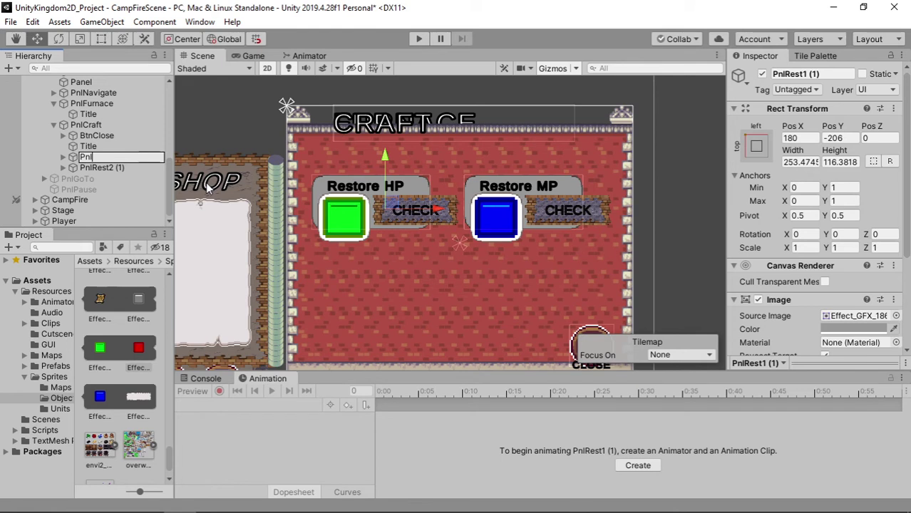
type("Item")
key("Return")
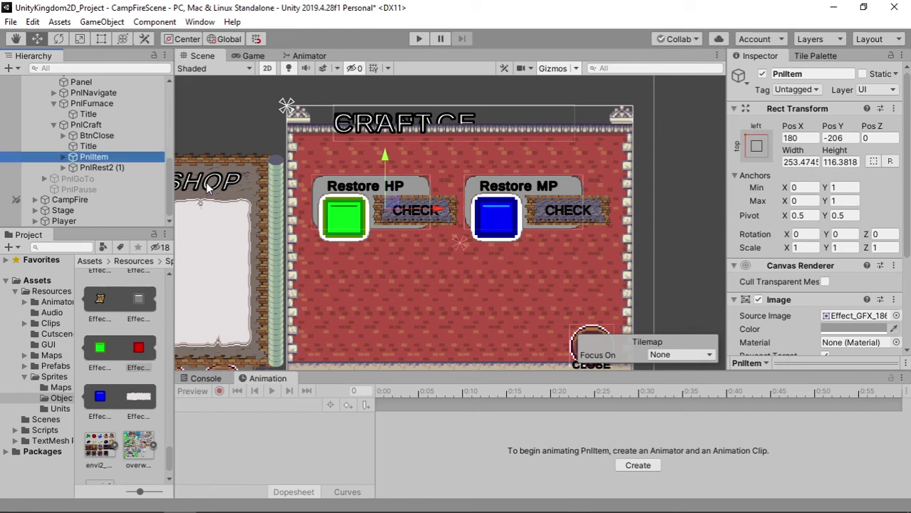
key("Down")
key("F2")
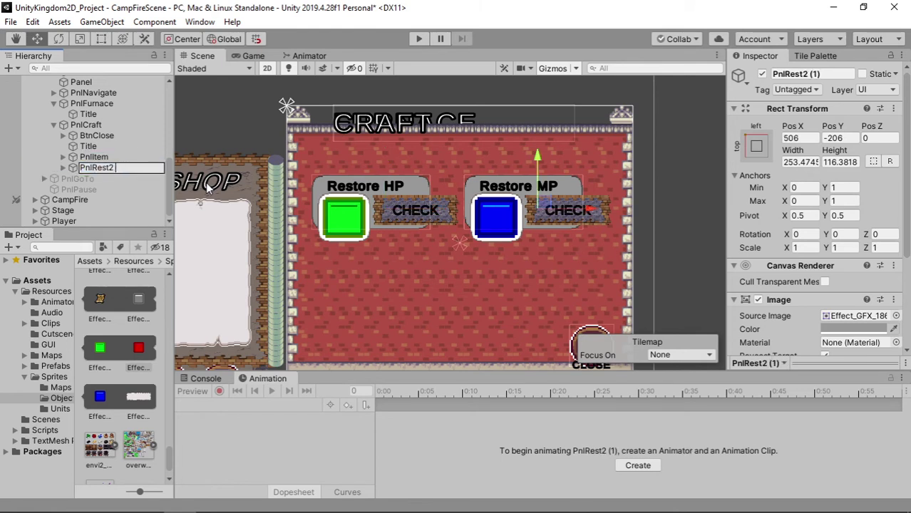
type("Item")
key("Return")
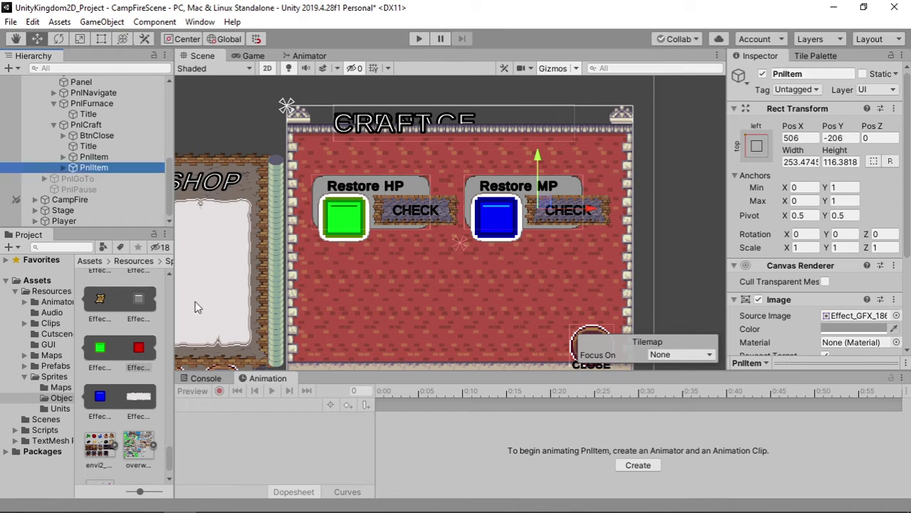
- Change the slot labels from Restore HP and Restore MP to Elixir and Scroll
left_click(64, 167)
left_click(64, 157)
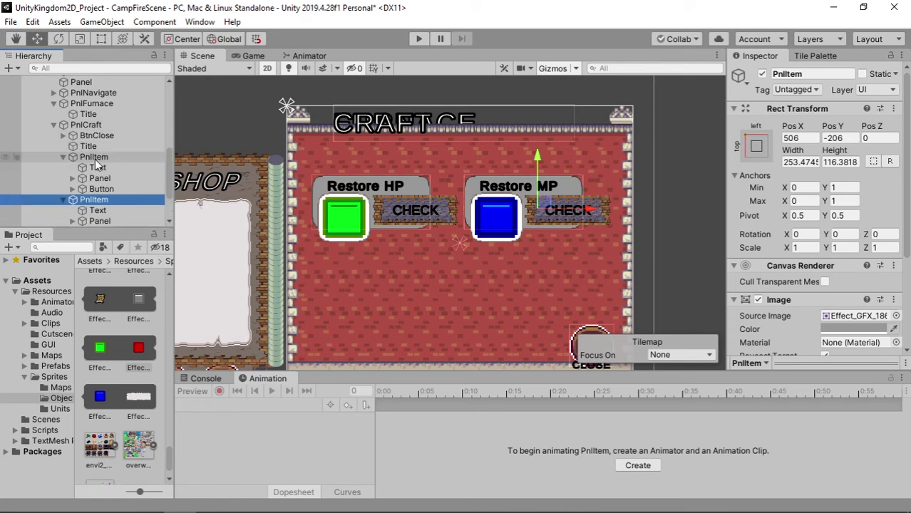
left_click(98, 168)
scroll(819, 305, "down", 3)
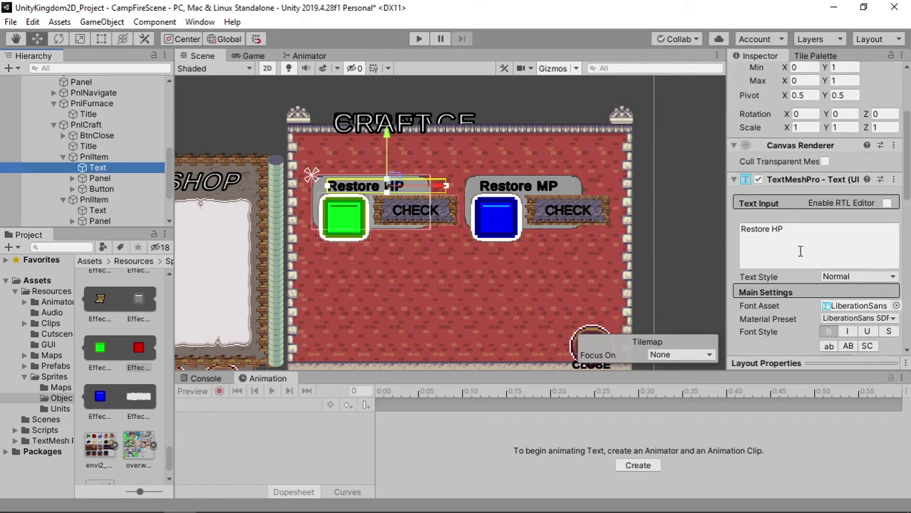
left_click(790, 238)
type("E")
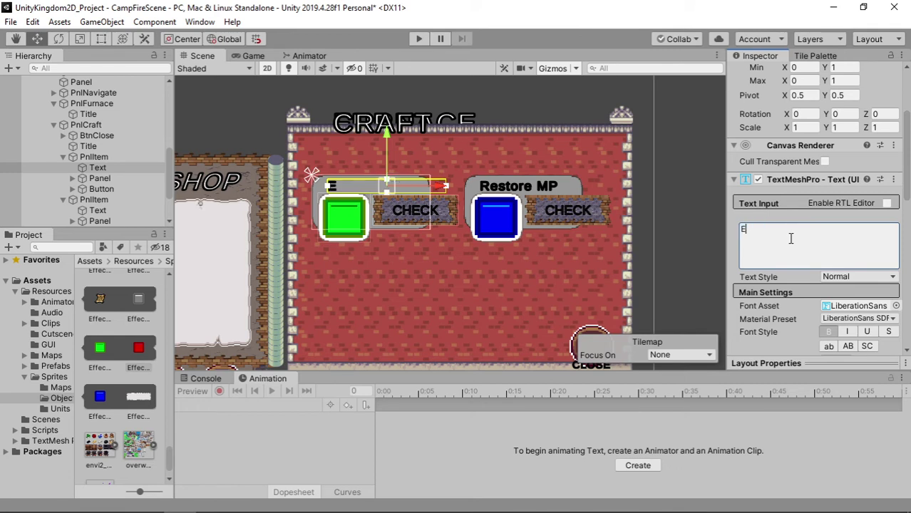
type("lixir")
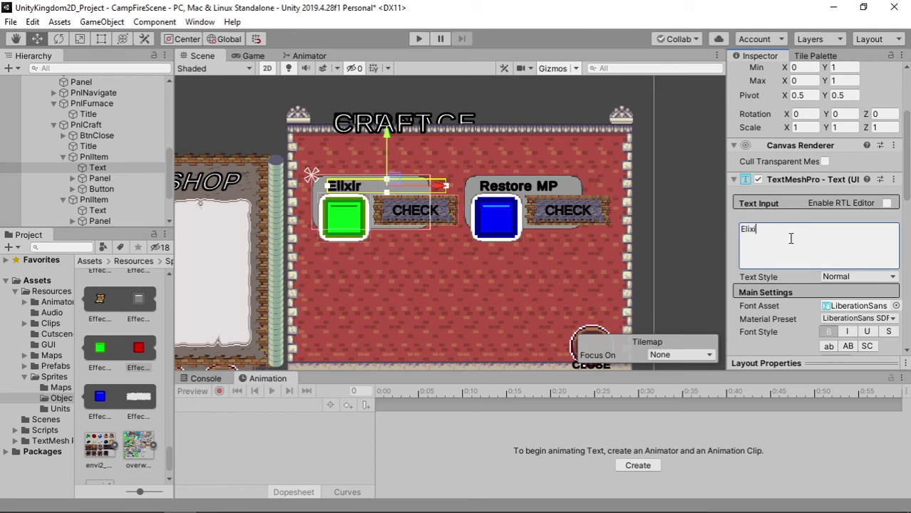
left_click(116, 208)
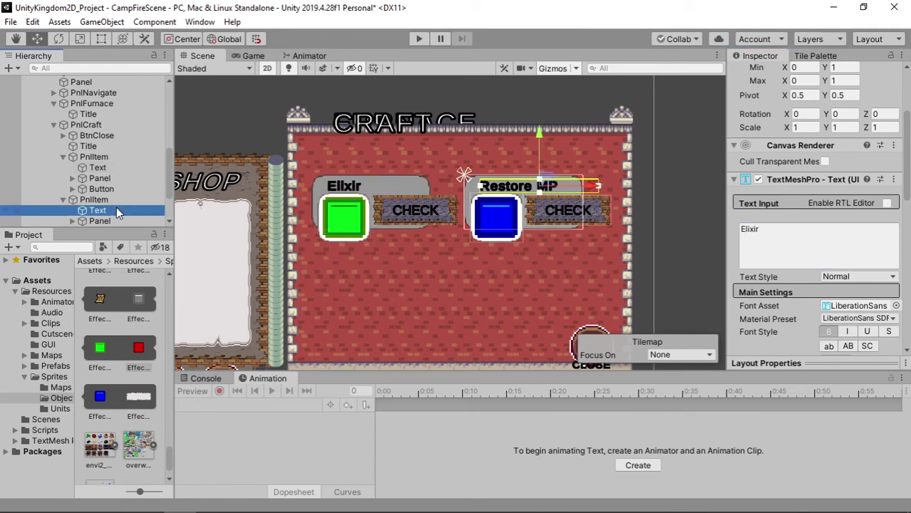
left_click(796, 236)
type("Scr")
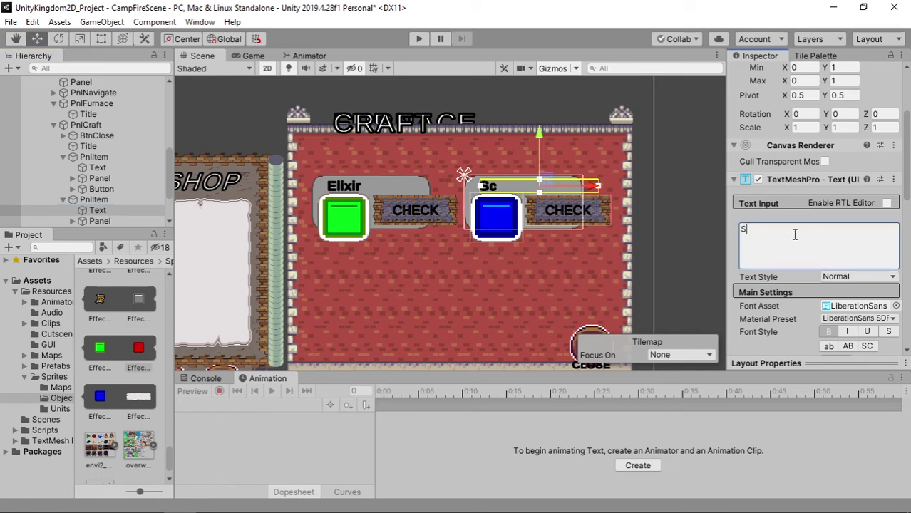
type("oo")
key("BackSpace")
type("ll")
scroll(93, 206, "down", 2)
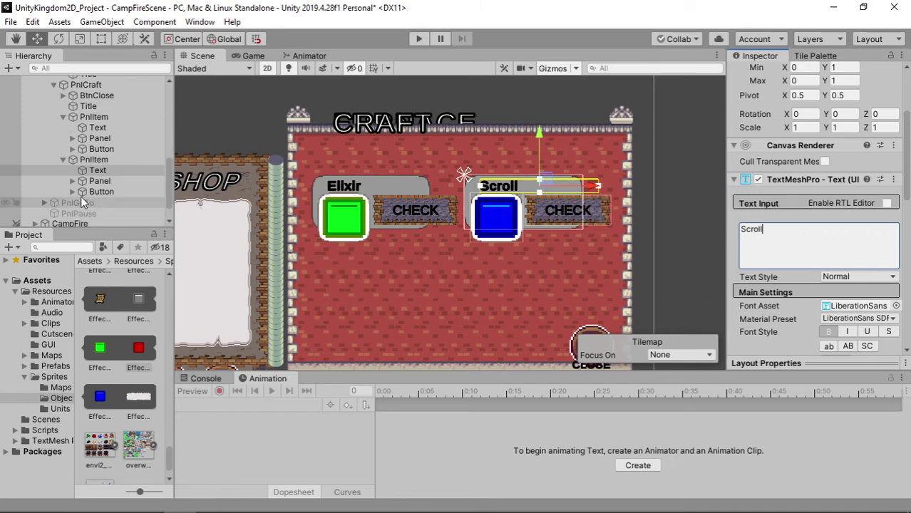
- Set the Scroll slot's Image Source Image to the scroll sprite
left_click(72, 182)
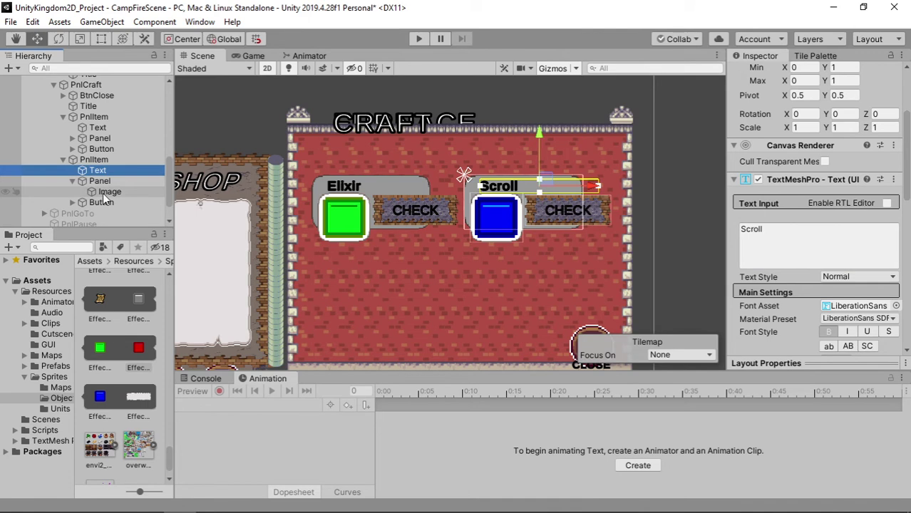
left_click(103, 194)
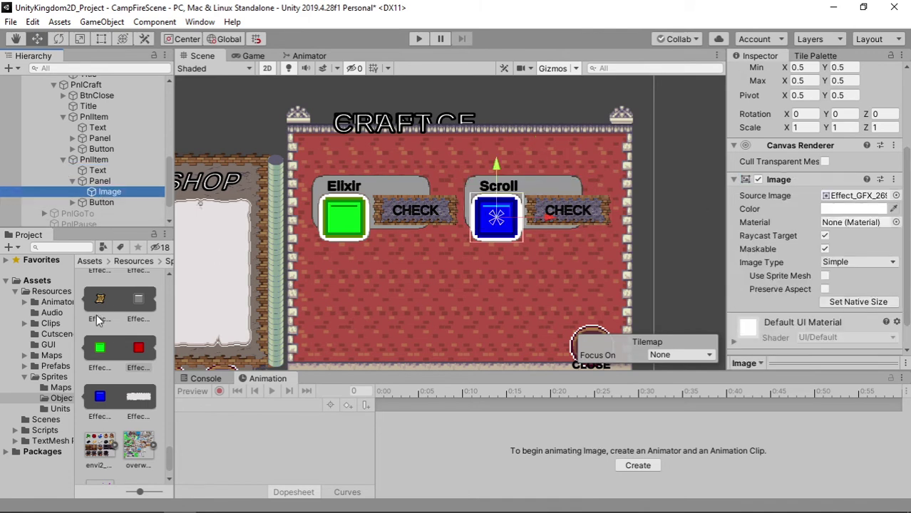
left_click_drag(138, 299, 859, 202)
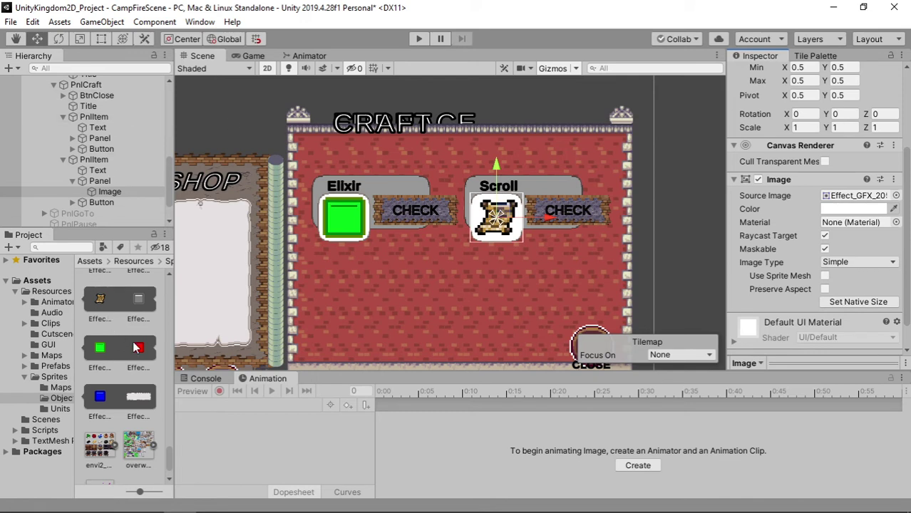
scroll(133, 343, "down", 1)
scroll(134, 343, "down", 1)
scroll(134, 343, "down", 1)
scroll(134, 343, "down", 1)
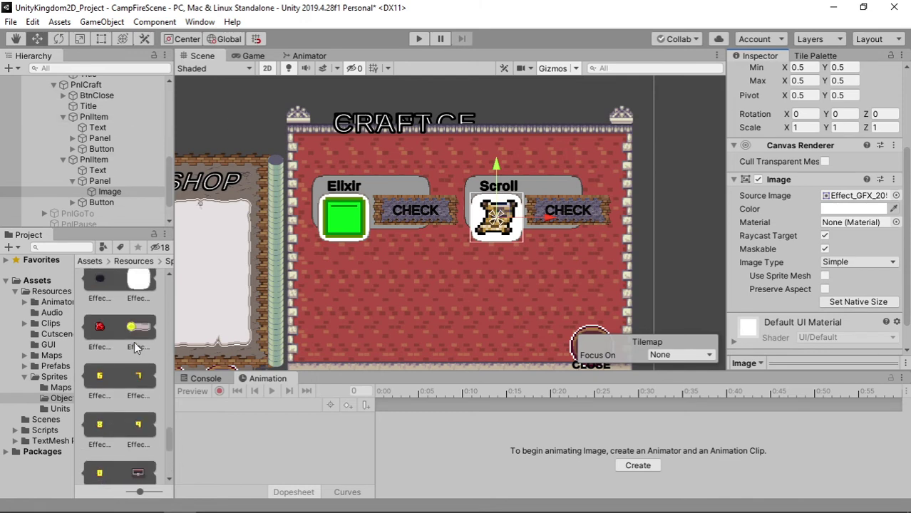
scroll(134, 343, "down", 1)
scroll(134, 344, "down", 1)
scroll(134, 345, "down", 1)
scroll(134, 347, "down", 1)
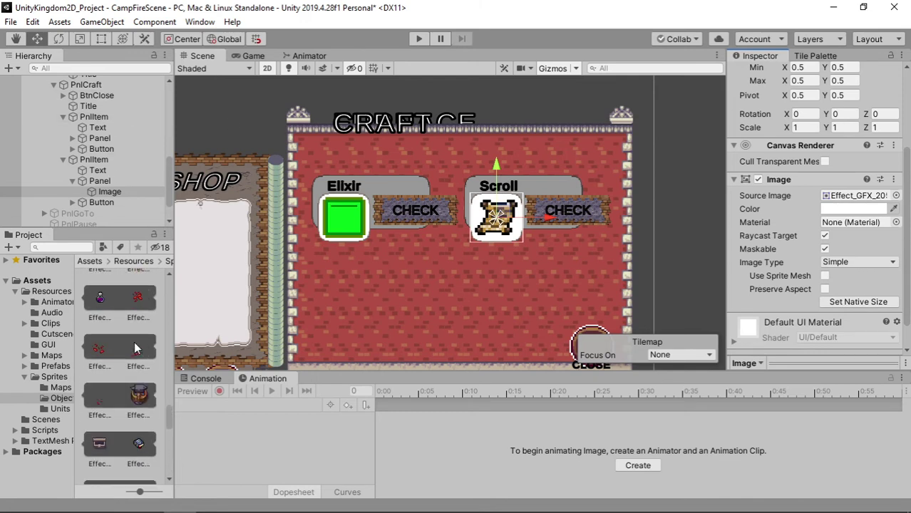
scroll(135, 348, "up", 2)
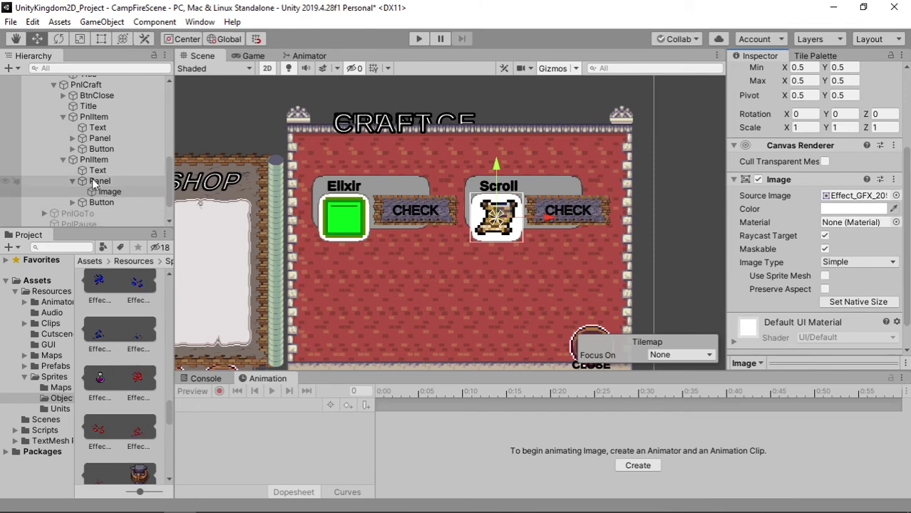
- Set the Elixir slot's Image Source Image to the potion sprite
left_click(72, 138)
mouse_move(107, 149)
left_mouse_down()
mouse_move(862, 181)
mouse_move(857, 203)
left_mouse_up()
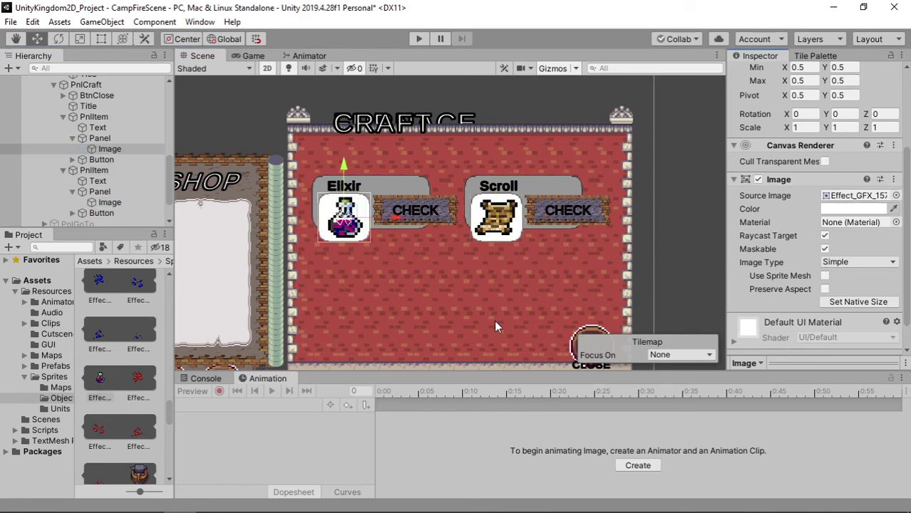
left_click(495, 321)
scroll(530, 300, "down", 1)
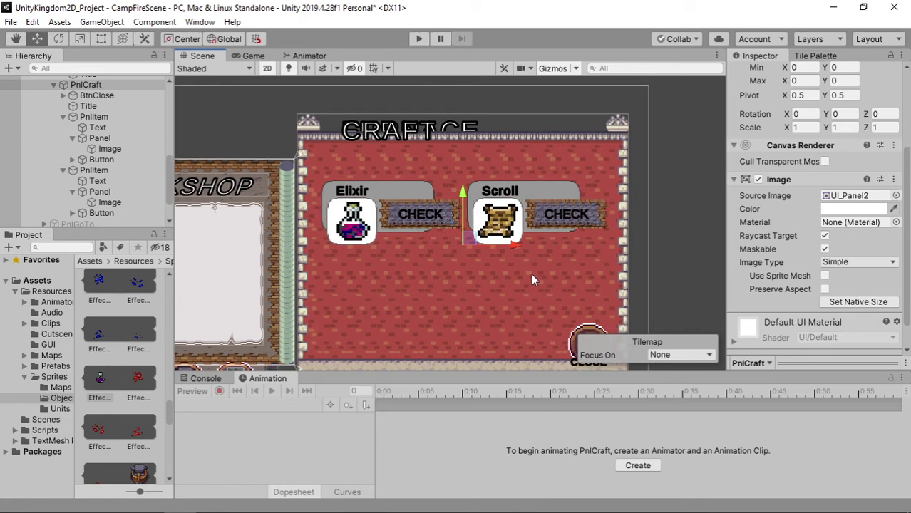
- Collapse the Craft panel's hierarchy and deactivate PnlCraft
scroll(456, 263, "down", 1)
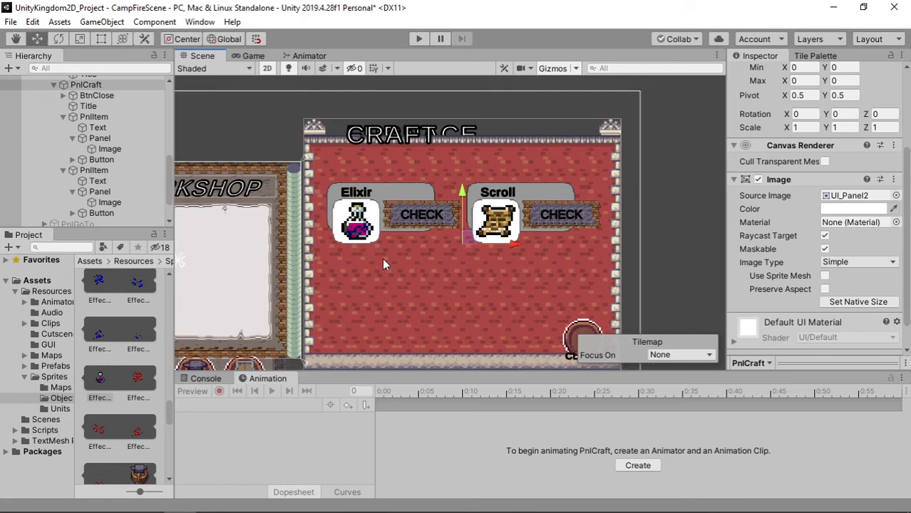
left_click(64, 115)
left_click(62, 127)
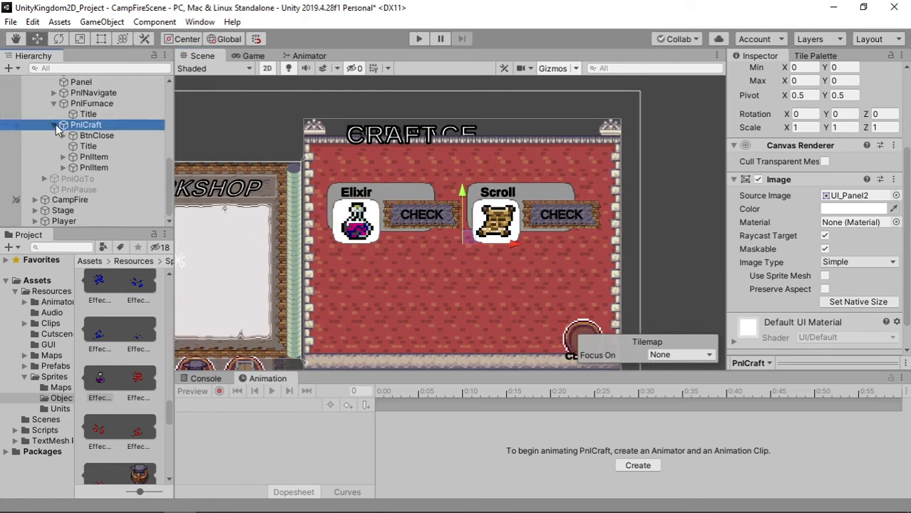
left_click(55, 124)
scroll(117, 119, "up", 2)
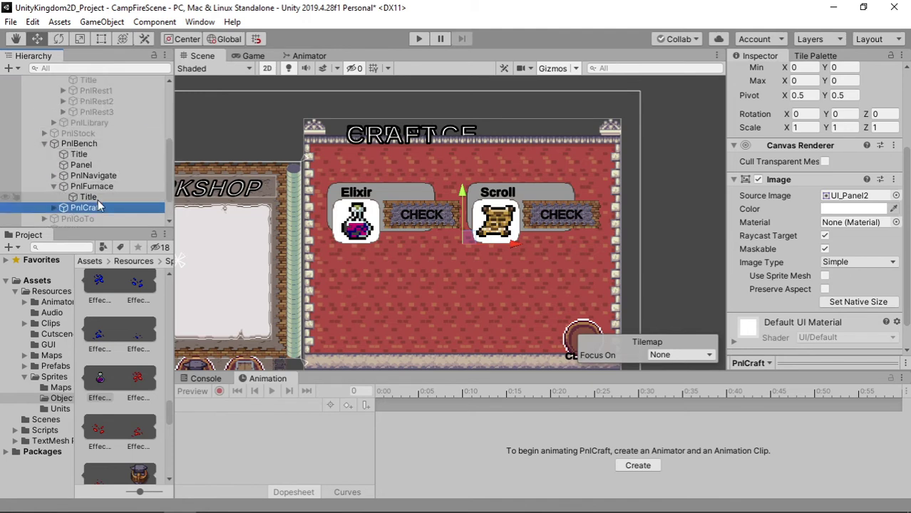
scroll(776, 98, "up", 4)
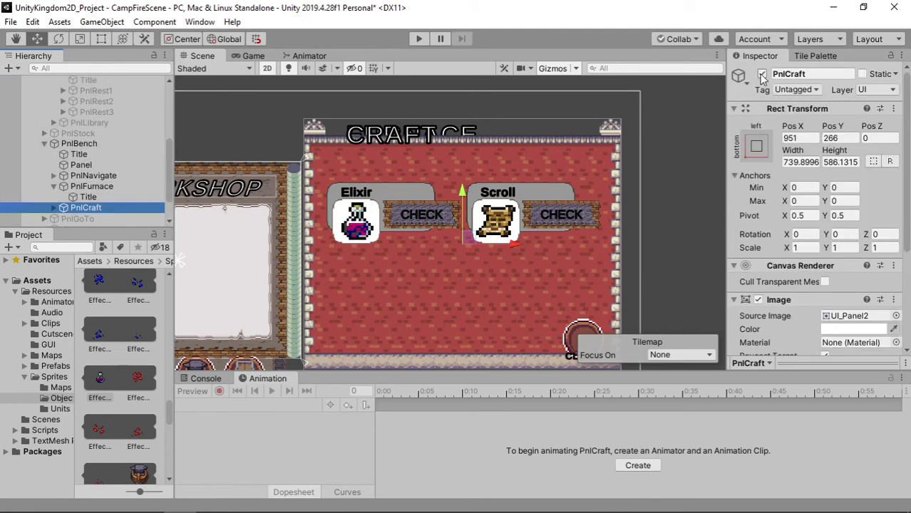
left_click(762, 73)
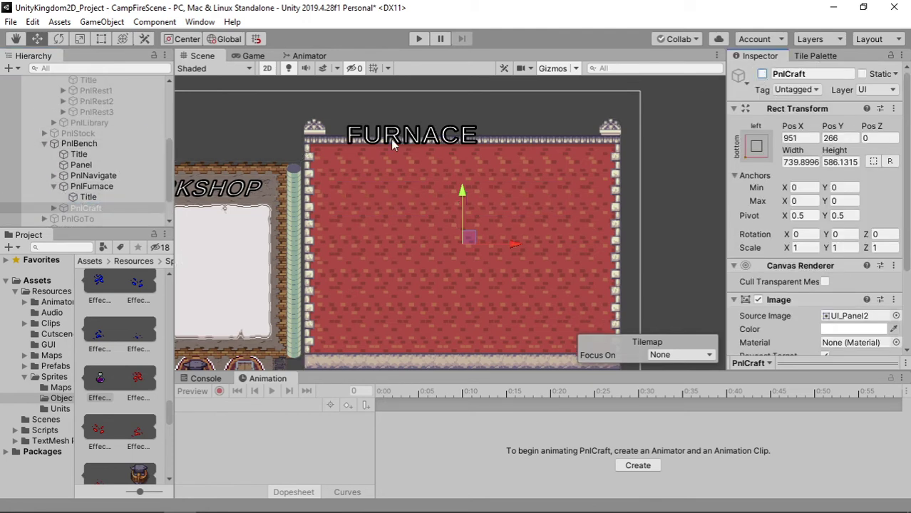
- Duplicate PnlRestore's BtnClose and PnlRest1–3, and move the copies under PnlFurnace
left_click(103, 112)
scroll(105, 111, "up", 2)
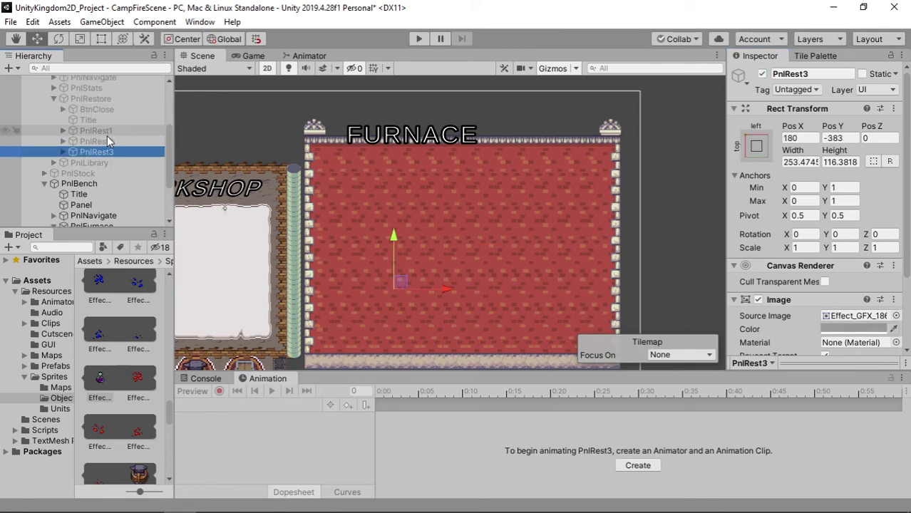
left_click(107, 140, "ctrl")
left_click(107, 131, "ctrl")
left_click(115, 111, "ctrl")
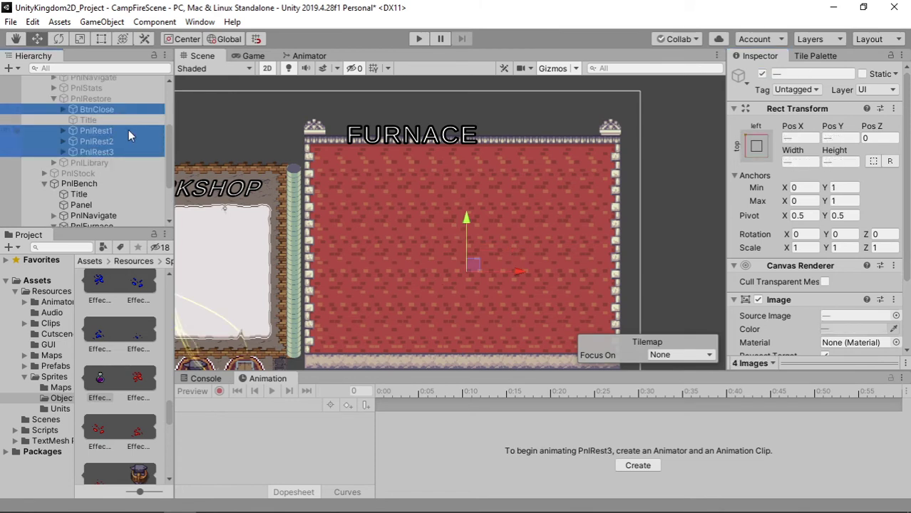
key("ctrl+d")
scroll(127, 128, "down", 2)
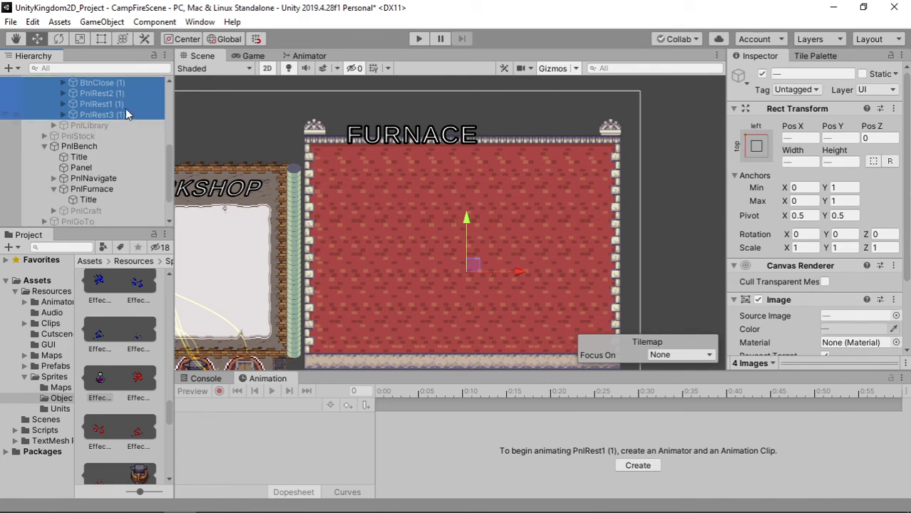
left_click_drag(131, 110, 122, 187)
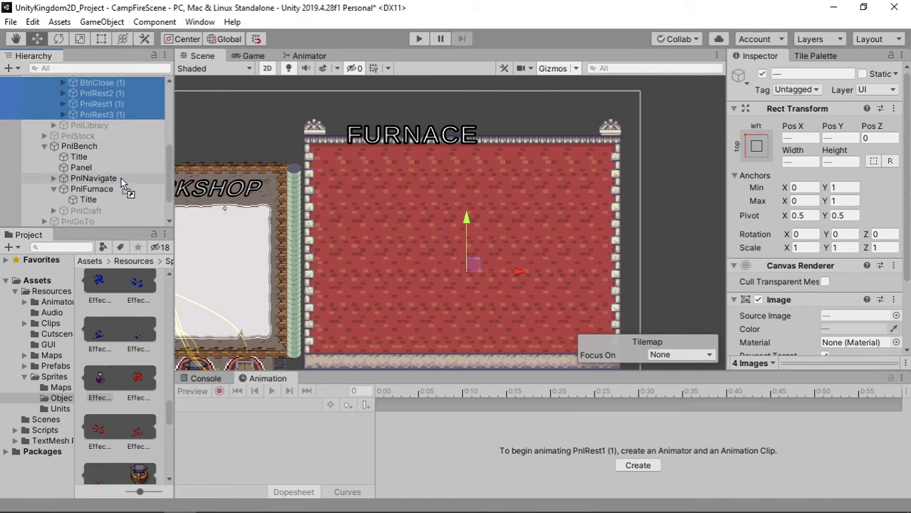
left_click_drag(123, 184, 116, 195)
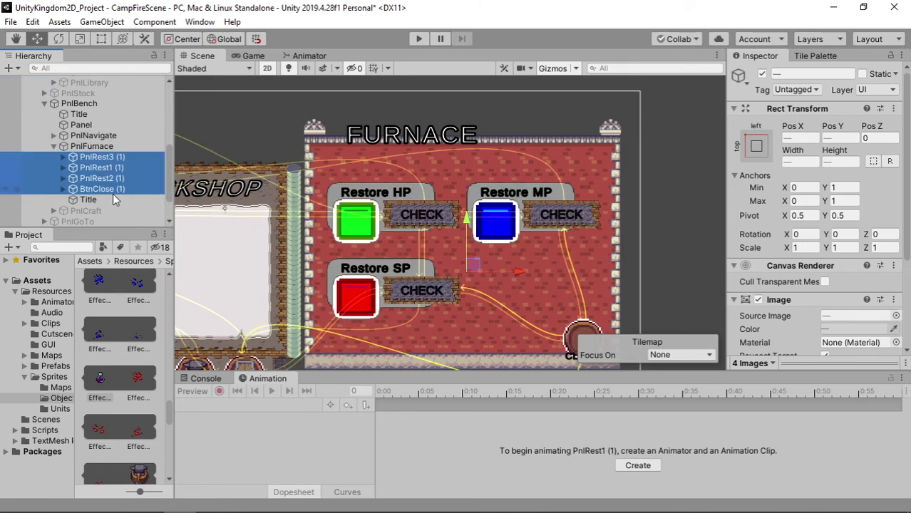
left_click(87, 200)
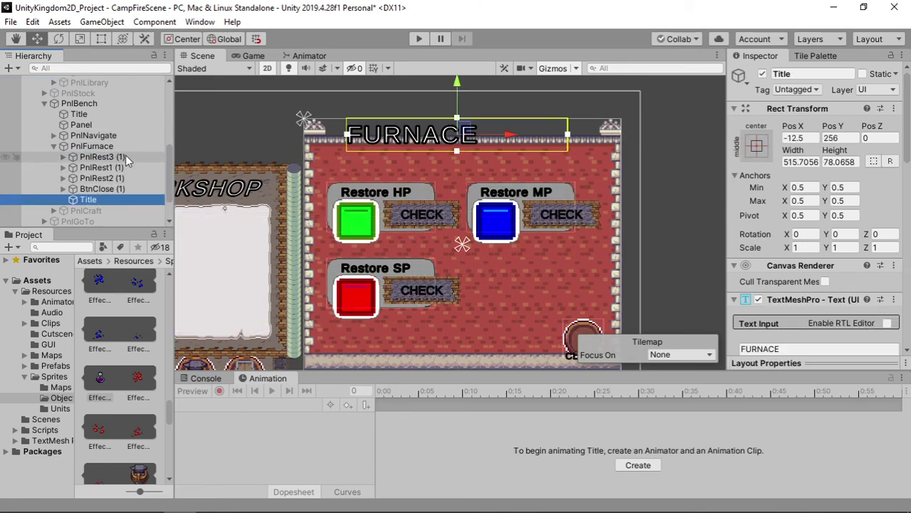
- Reorder the Furnace copies with Title below BtnClose (1), renamed to BtnClose
mouse_move(100, 157)
left_mouse_down()
mouse_move(120, 185)
mouse_move(129, 151)
left_mouse_up()
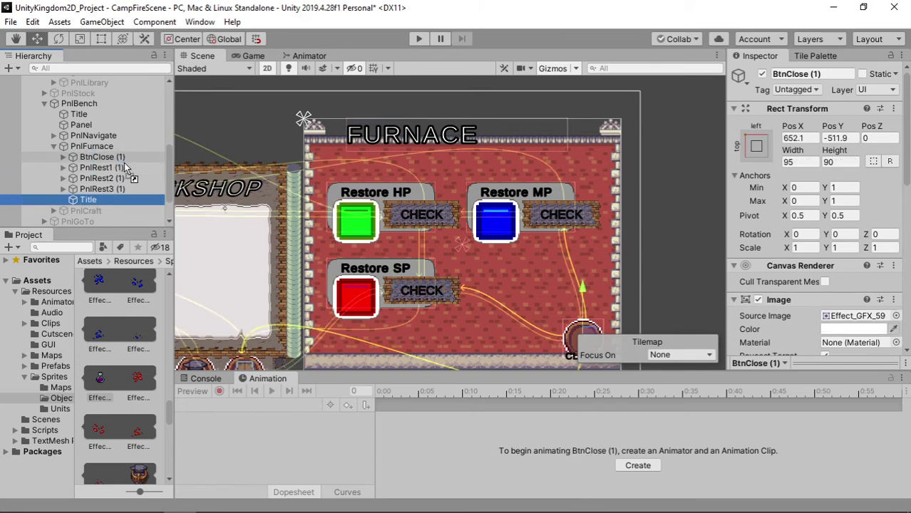
left_click_drag(96, 202, 125, 162)
left_click(126, 156)
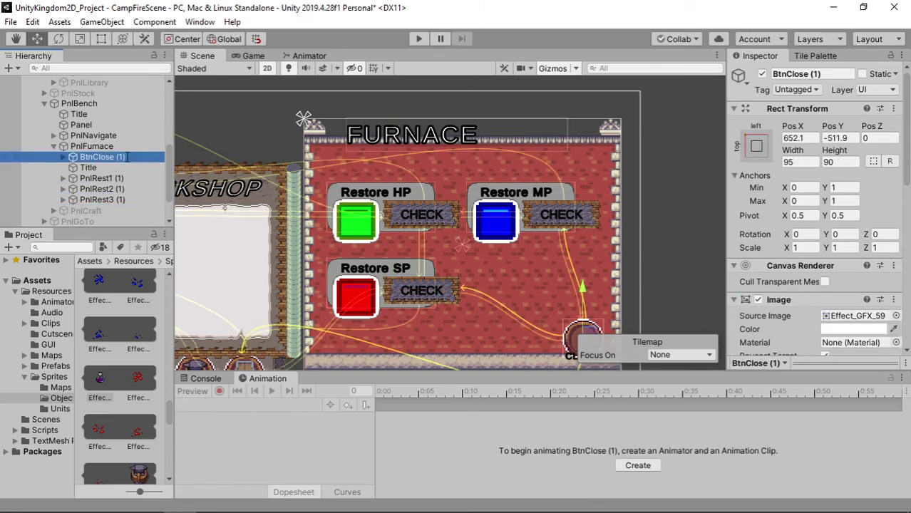
left_click(126, 157)
key("Return")
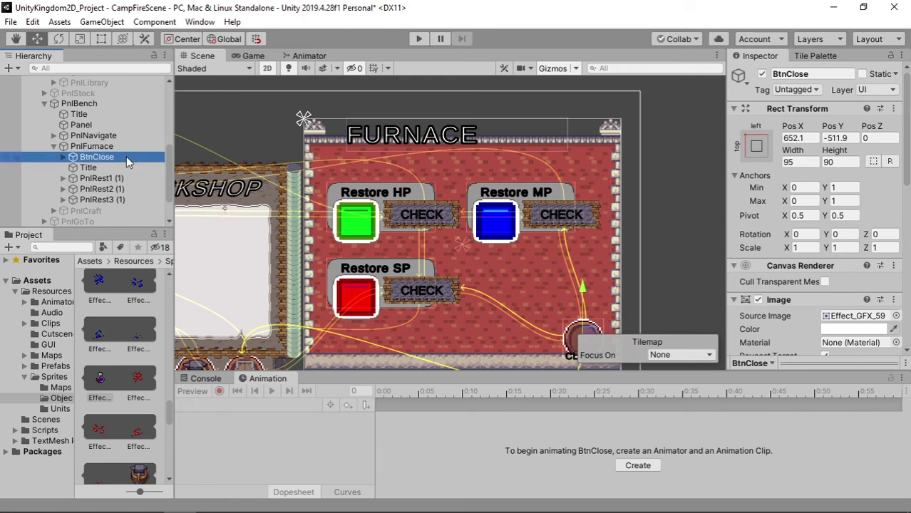
- Rename PnlRest1 (1) to PnlCast and select the envi2 sprite sheet in Sprites/Objects
key("Down")
key("Down")
key("F2")
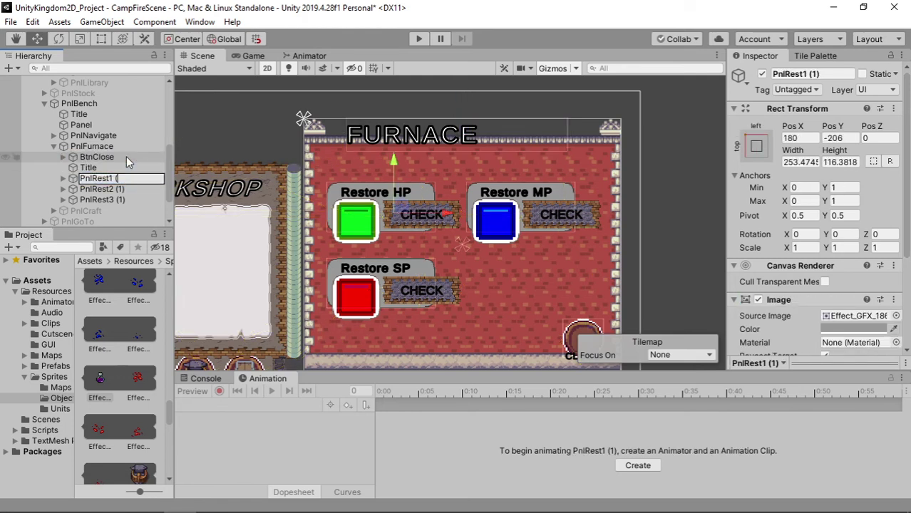
key("BackSpace")
key("BackSpace")
key("BackSpace")
type("C")
key("Return")
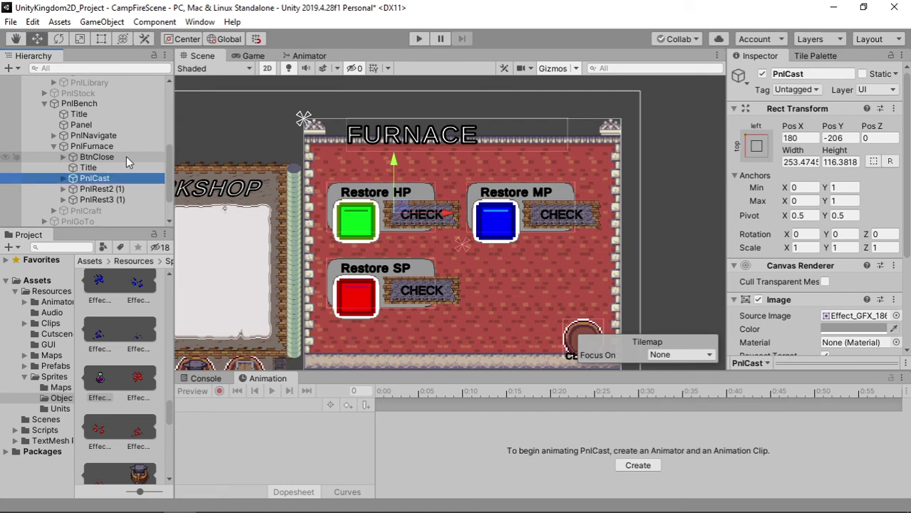
left_click(62, 397)
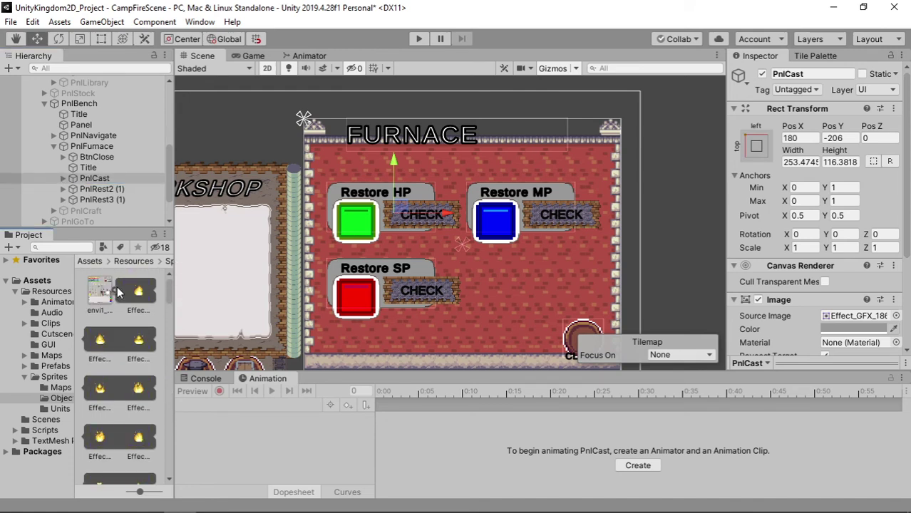
left_click(146, 299)
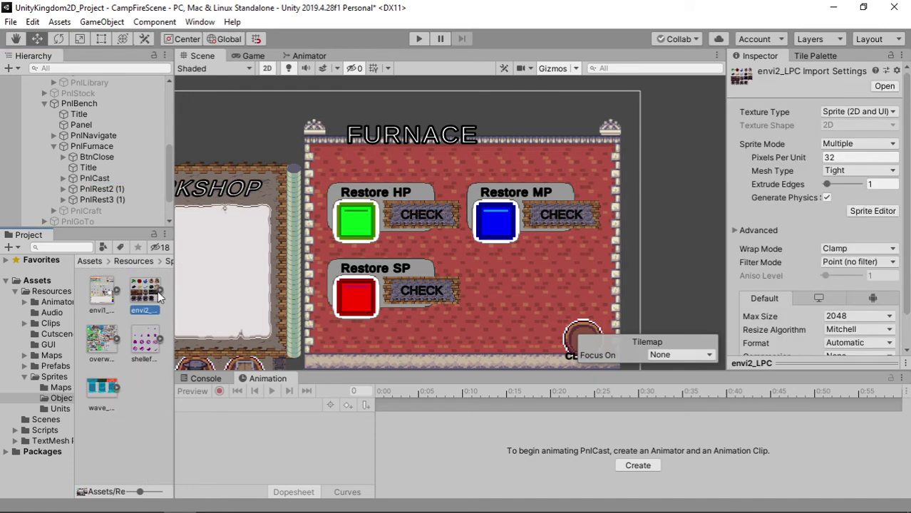
left_click(160, 289)
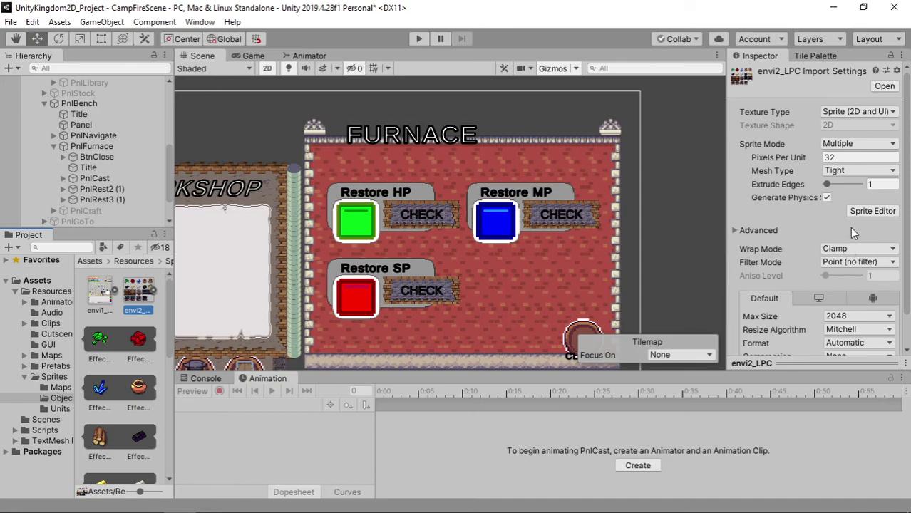
left_click(865, 214)
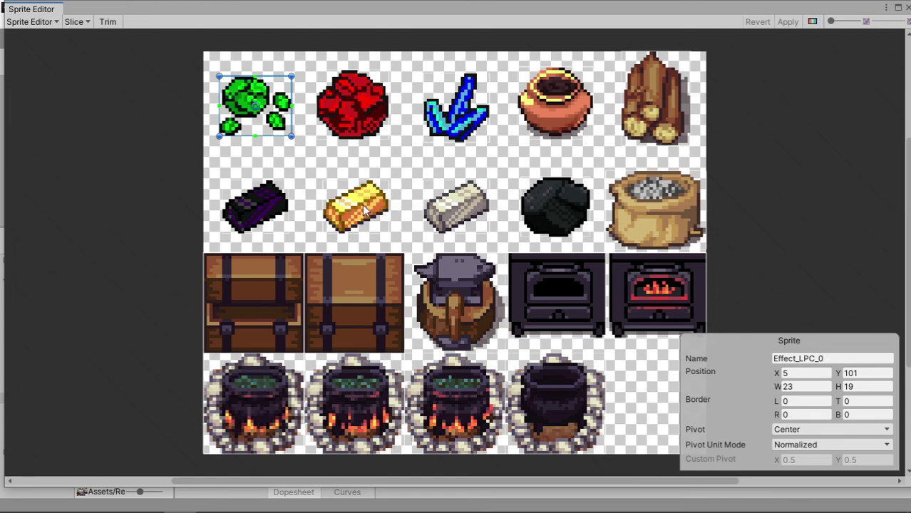
left_click(444, 204)
left_click(354, 187)
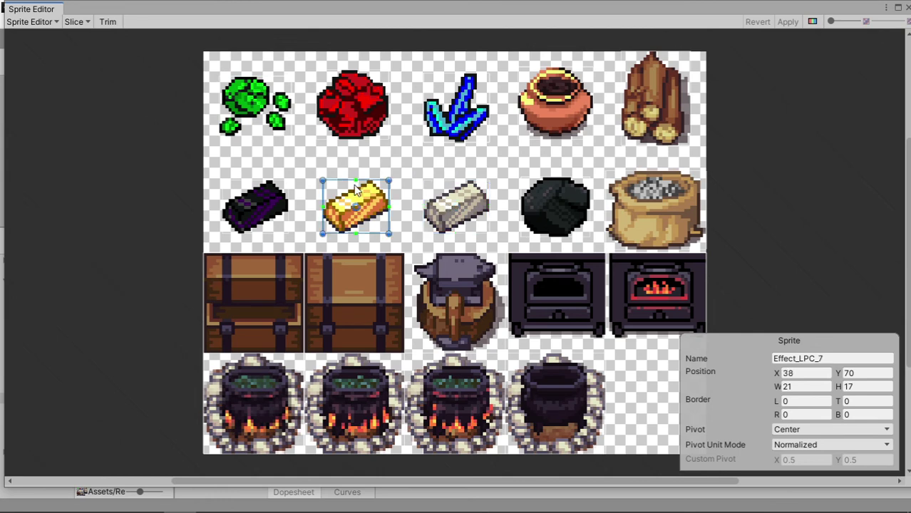
left_click(553, 208)
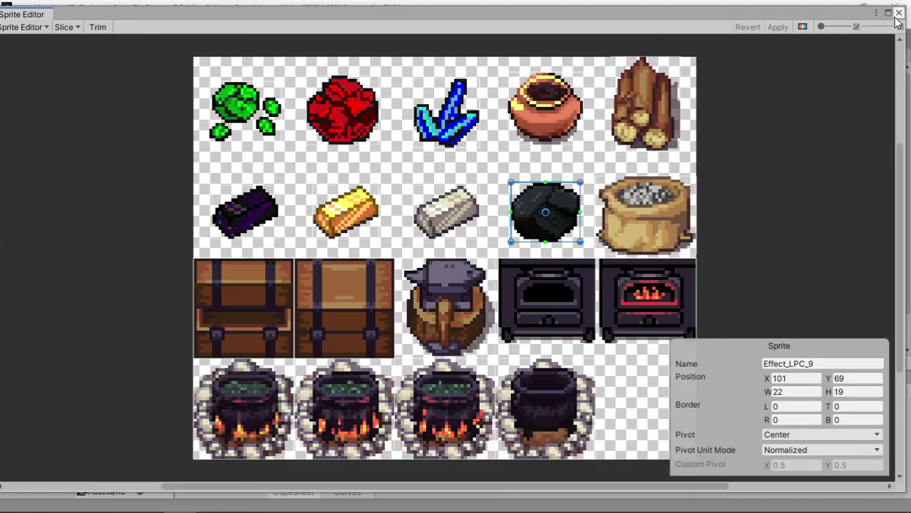
- Close the sprite editor and rename PnlRest2 (1) to PnlCast2 and PnlCast to PnlCast1
left_click(896, 20)
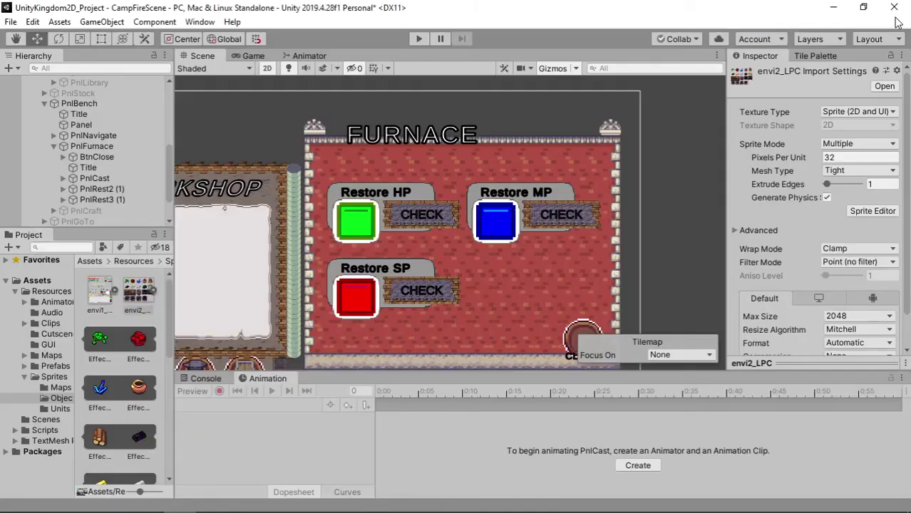
left_click(102, 189)
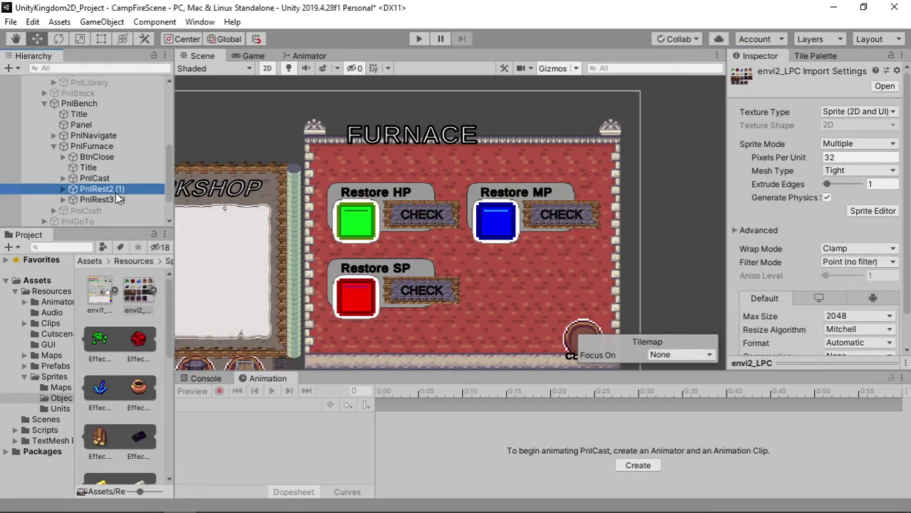
left_click(107, 189)
key("BackSpace")
key("BackSpace")
key("BackSpace")
type("PnlCa")
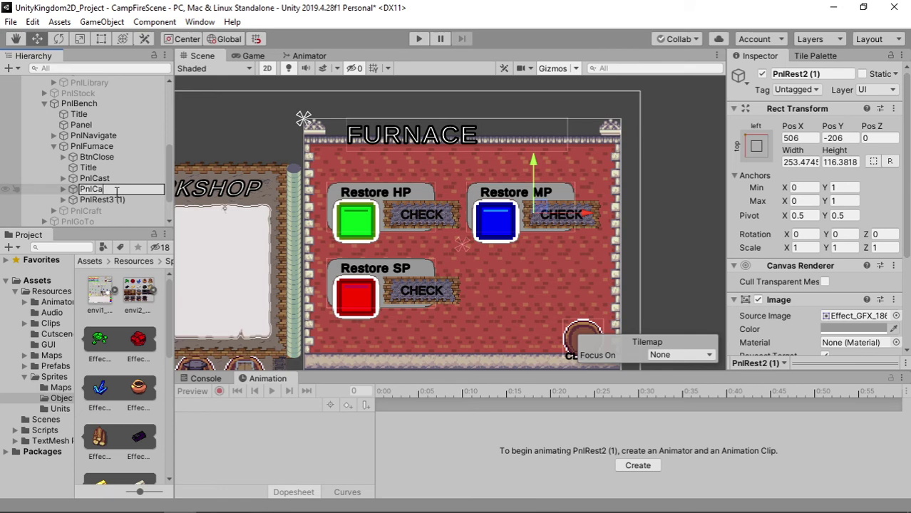
type("st2")
key("Return")
left_click(96, 178)
left_click(99, 178)
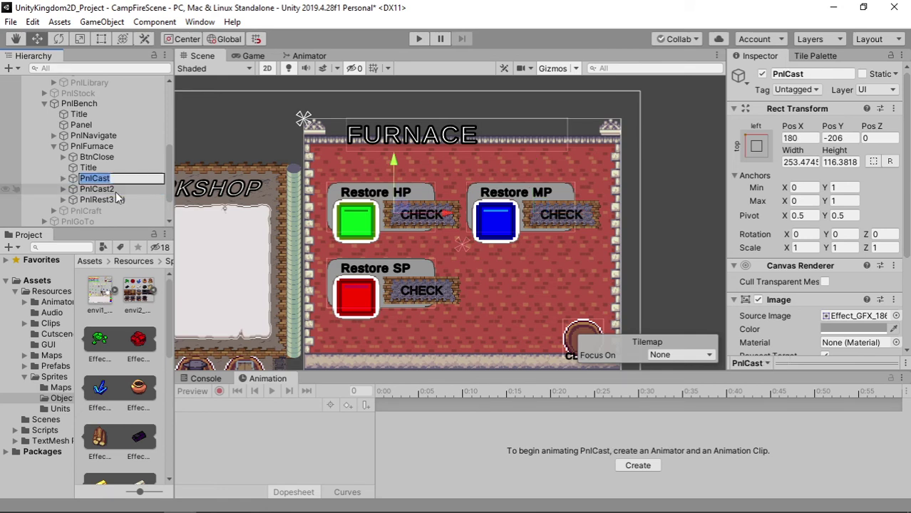
type("1")
key("Return")
- Rename PnlRest3 (1) to PnlCast3 and expand PnlCast2 and PnlCast1 to show their children
left_click(117, 199)
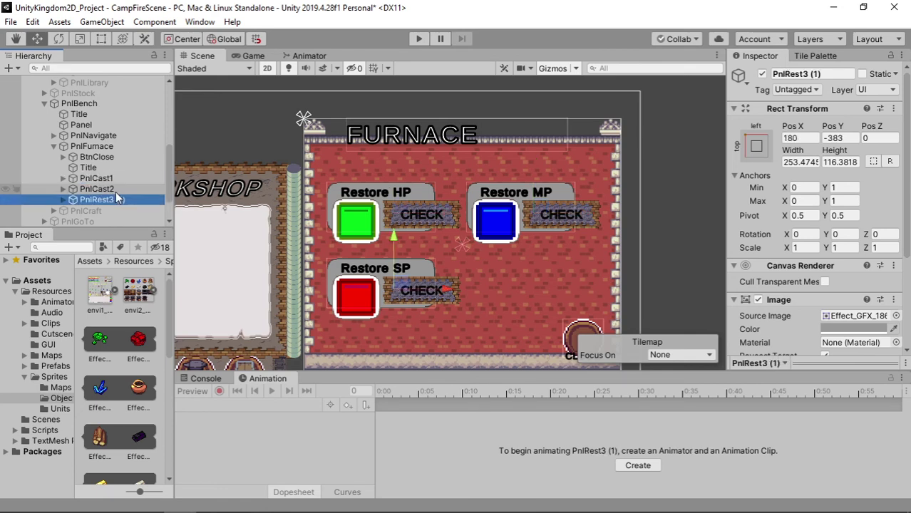
left_click(117, 200)
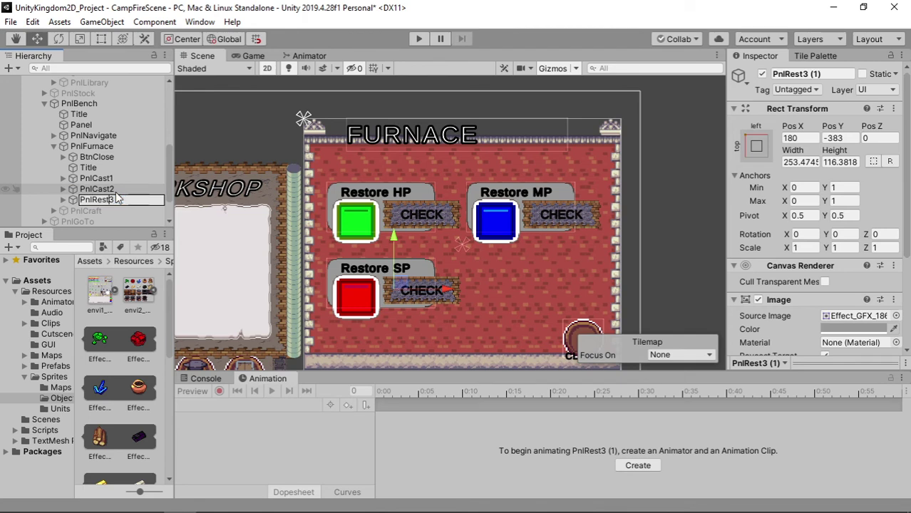
key("shift+Left")
key("shift+Left")
key("shift+Left")
type("Cast")
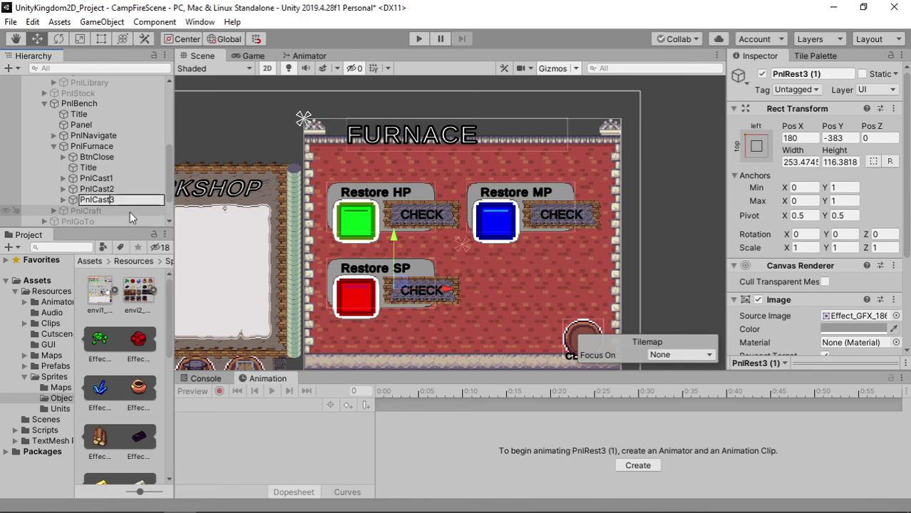
key("Return")
left_click(64, 190)
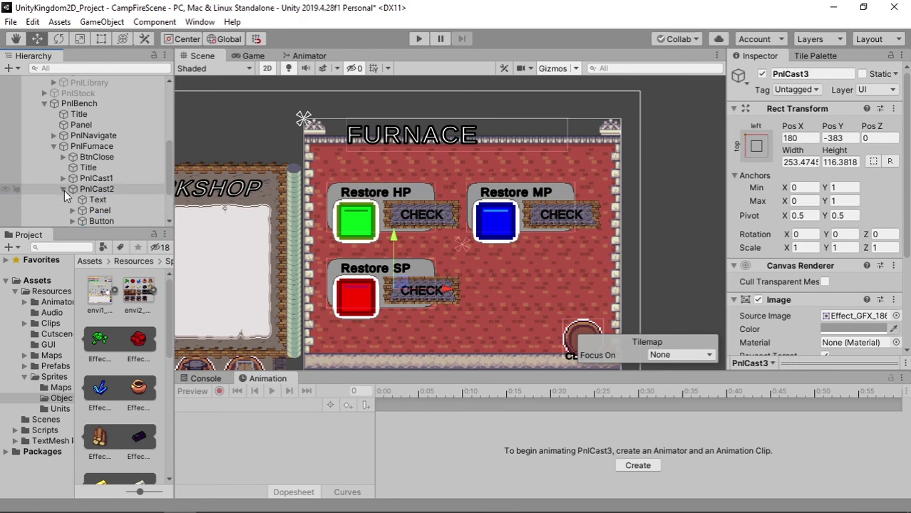
scroll(64, 204, "down", 1)
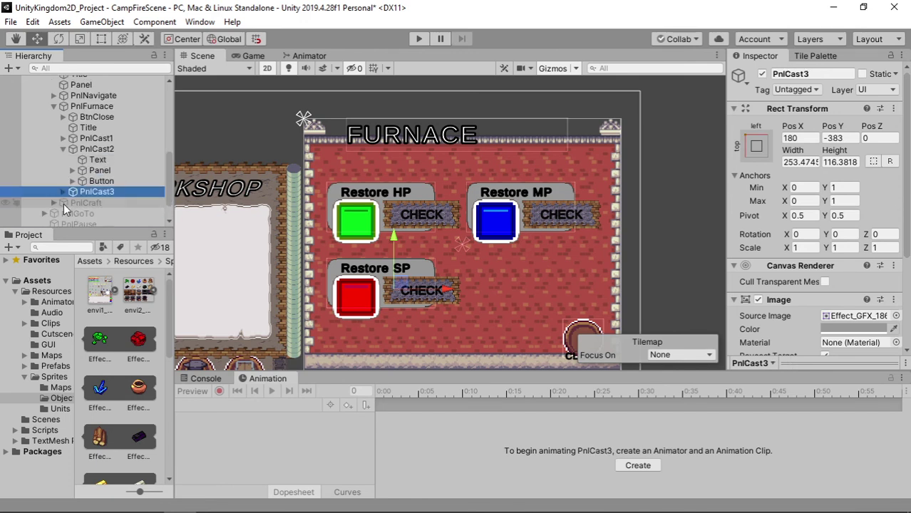
left_click(62, 139)
scroll(104, 150, "down", 2)
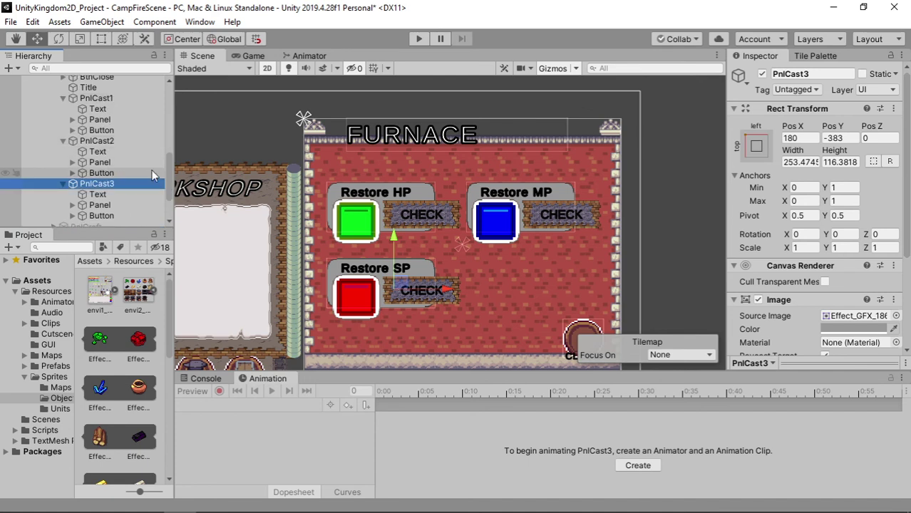
- Replace the Restore HP, MP and SP label texts with 'Magic Coal', 'Magic Powder' and 'Gold Bar'
left_click(141, 111)
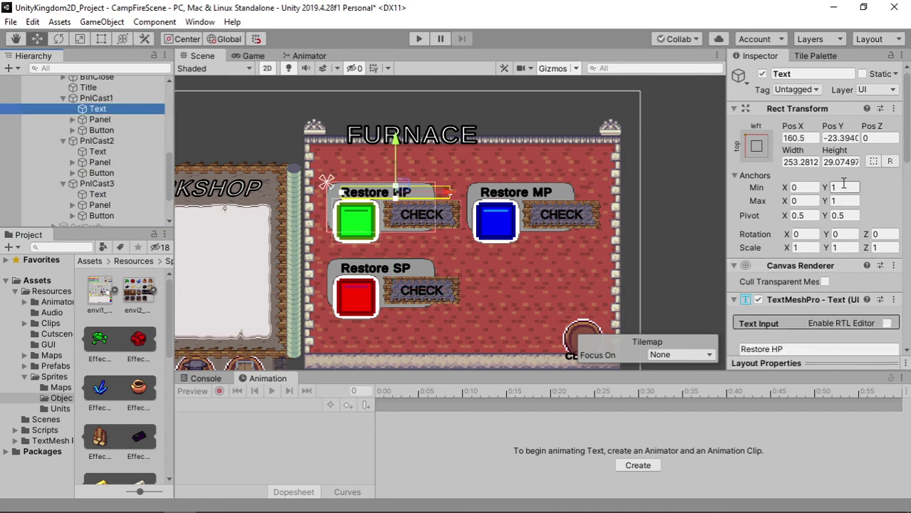
scroll(786, 316, "down", 3)
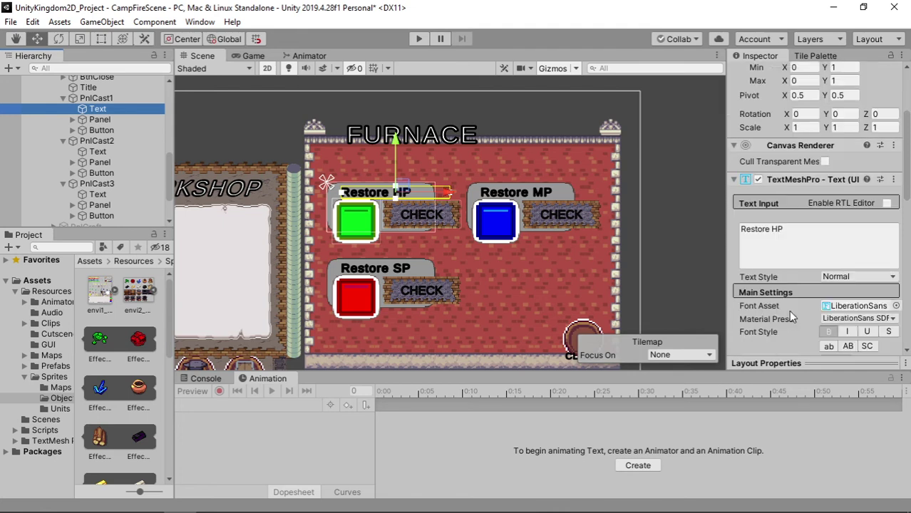
left_click(822, 230)
type("M")
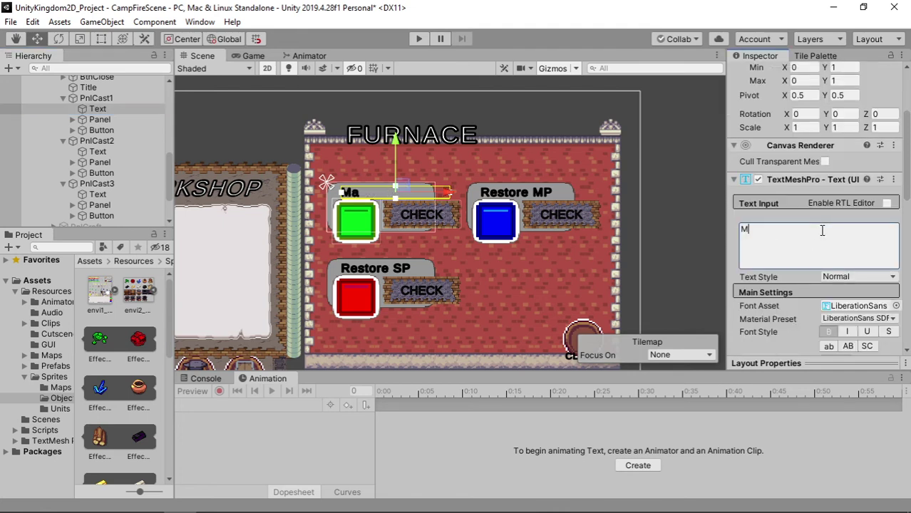
type("agic ")
type("Coal")
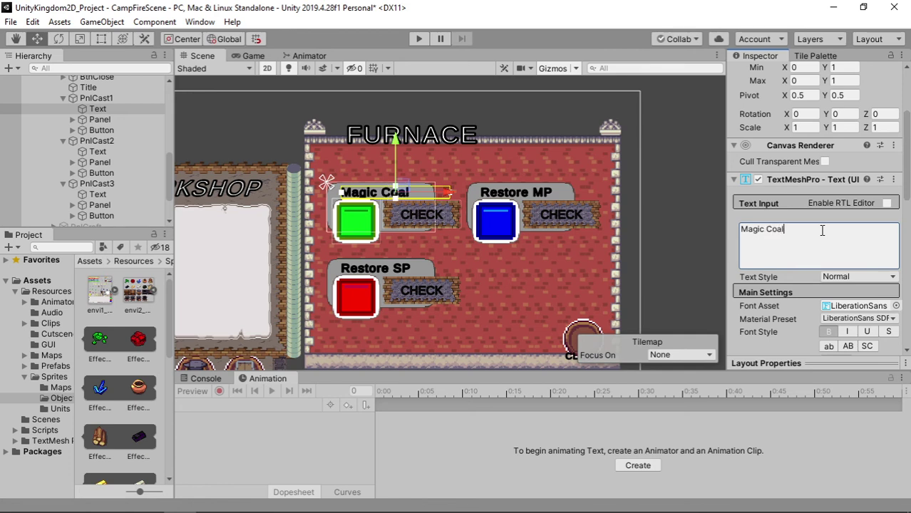
left_click(98, 151)
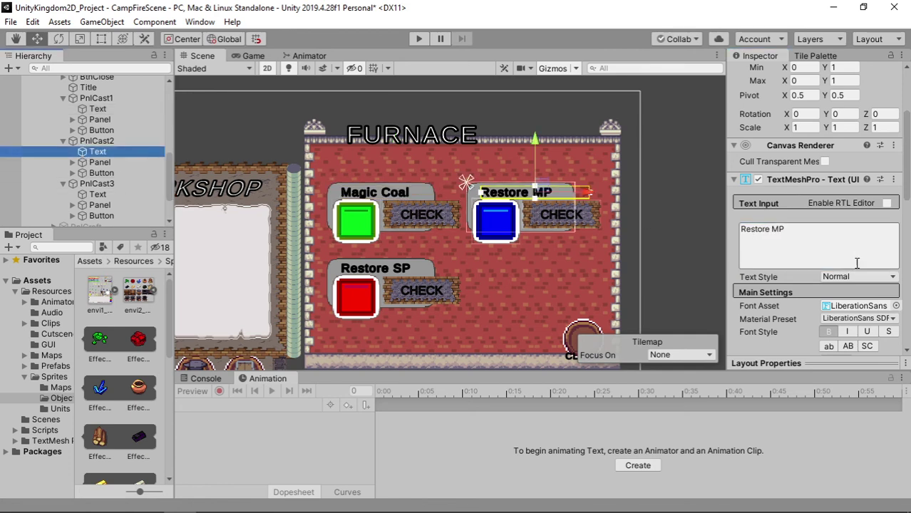
left_click(829, 238)
type("Ma")
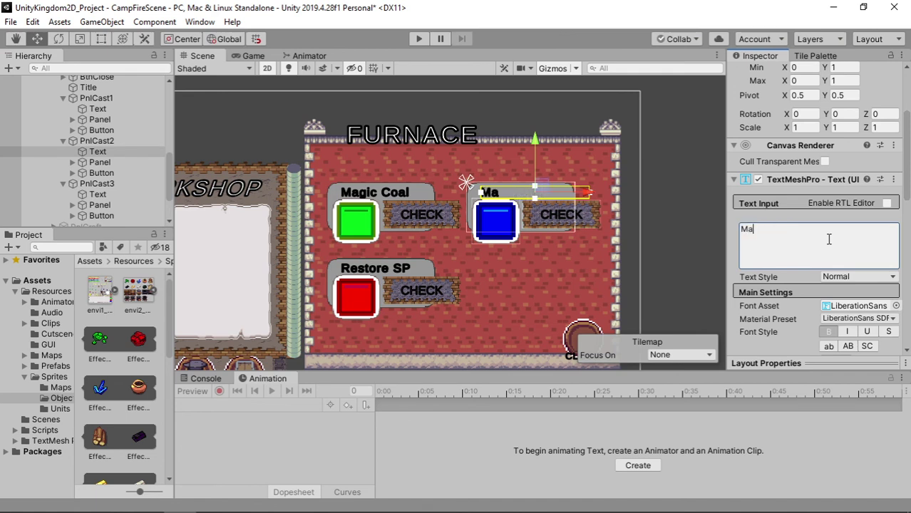
type("gic Po")
type("wder")
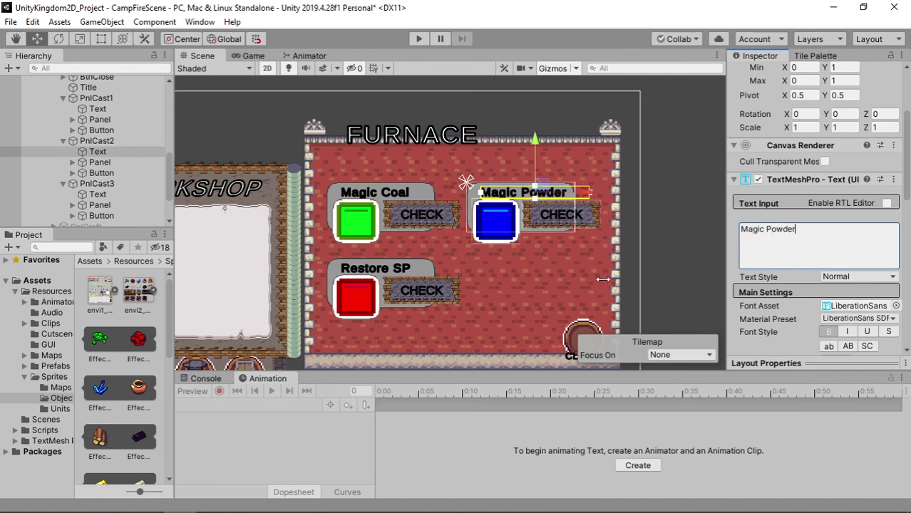
left_click(99, 196)
left_click(790, 235)
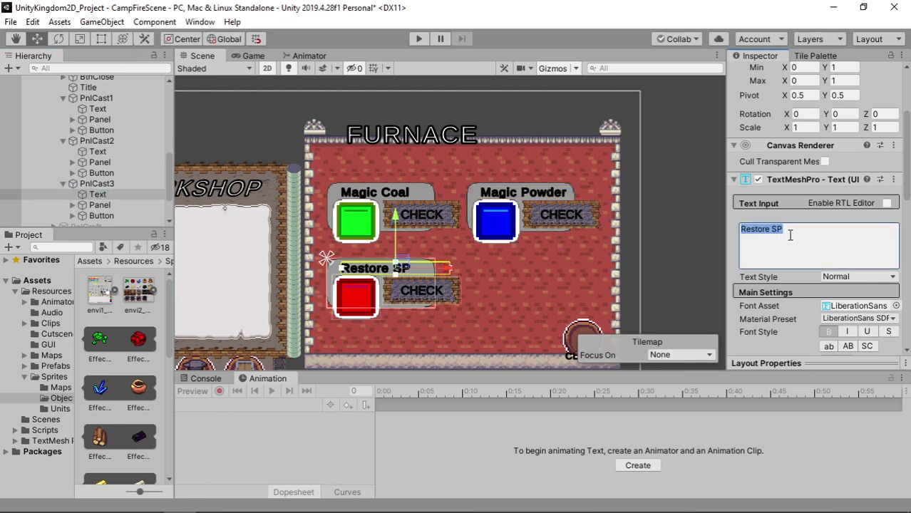
type("Gold")
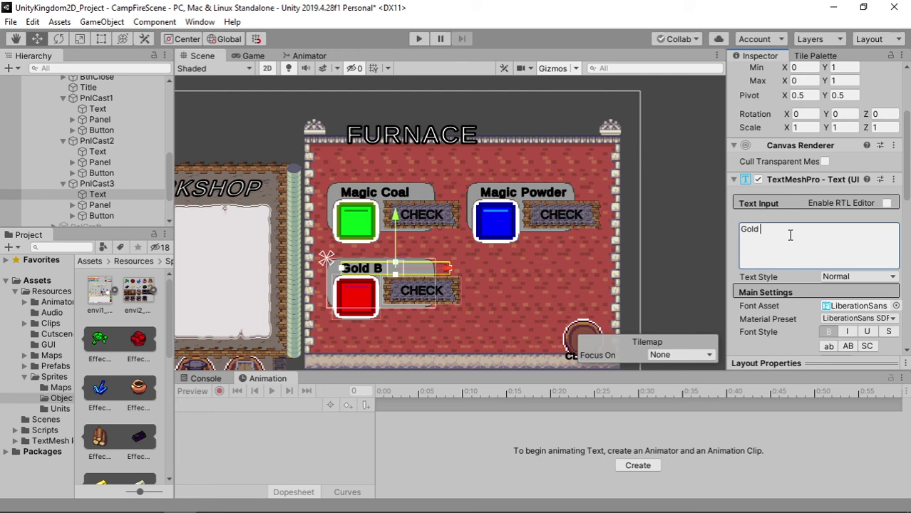
type(" Bar")
left_click(73, 205)
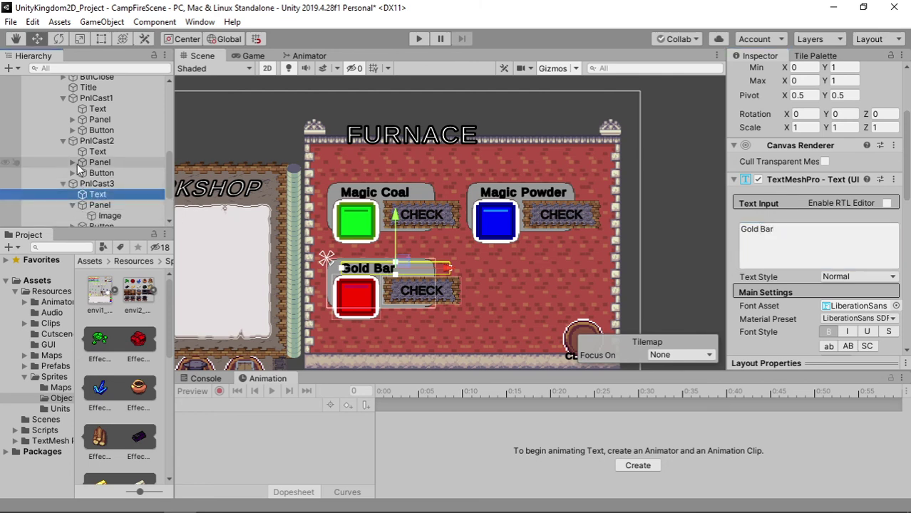
- Set the PnlCast1, PnlCast2 and PnlCast3 Image source sprites to coal, powder sack and gold bar
left_click(72, 162)
left_click(72, 119)
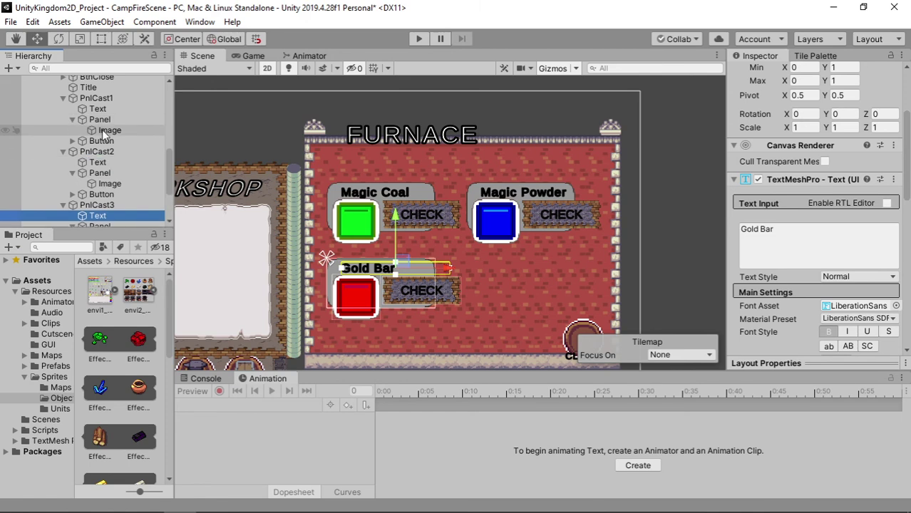
left_click(104, 131)
scroll(136, 409, "down", 1)
scroll(140, 444, "down", 1)
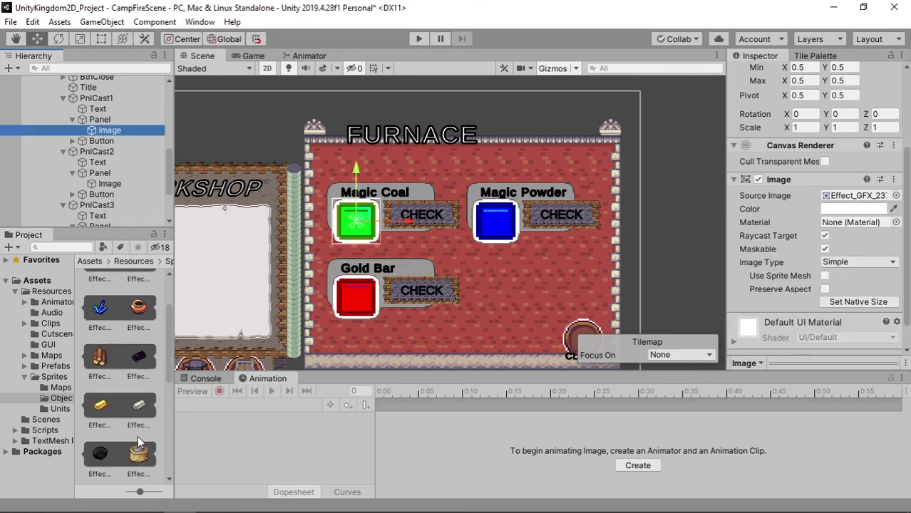
left_click_drag(103, 454, 827, 195)
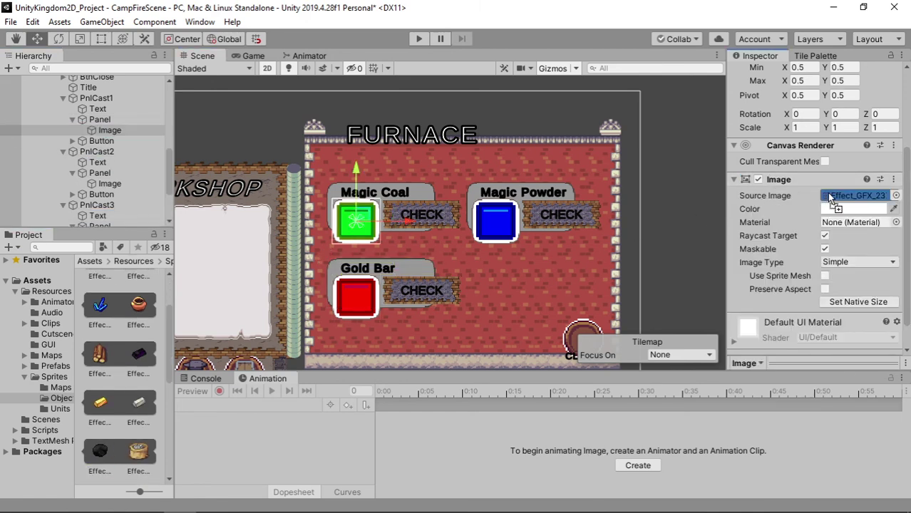
left_click(107, 184)
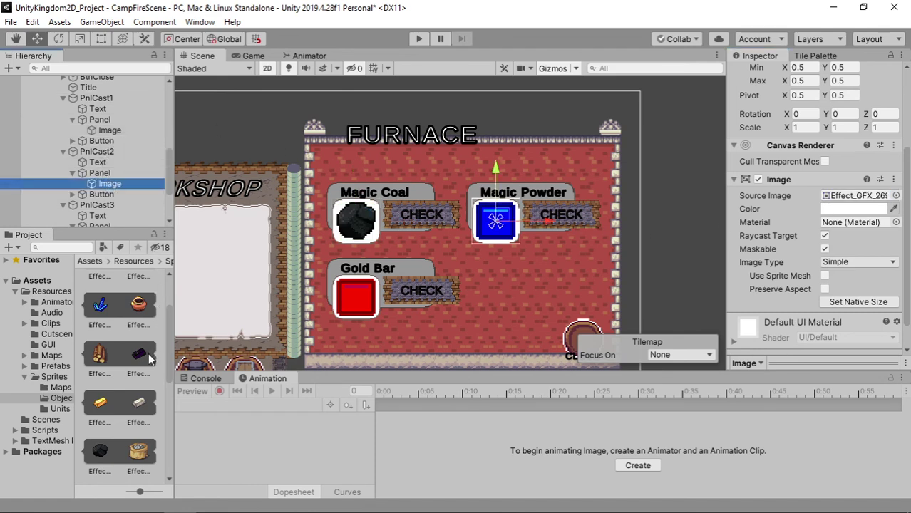
left_click_drag(140, 452, 840, 195)
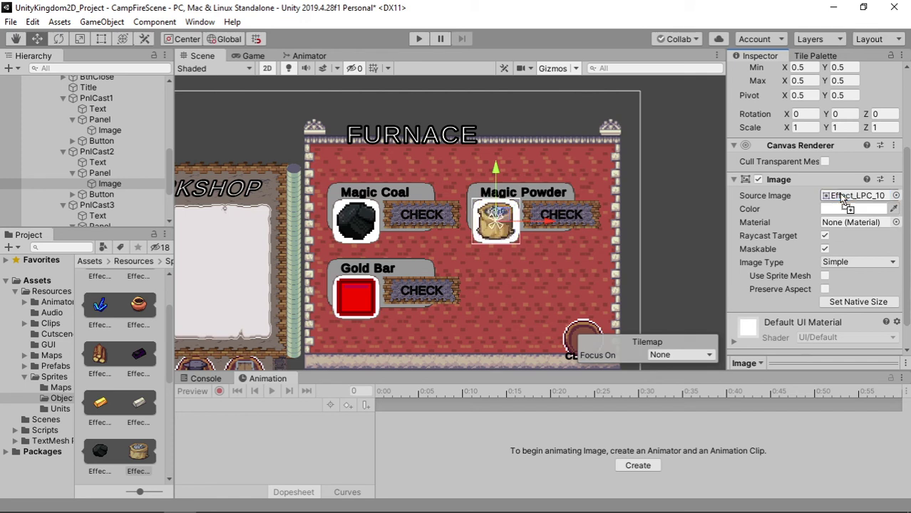
scroll(121, 207, "down", 3)
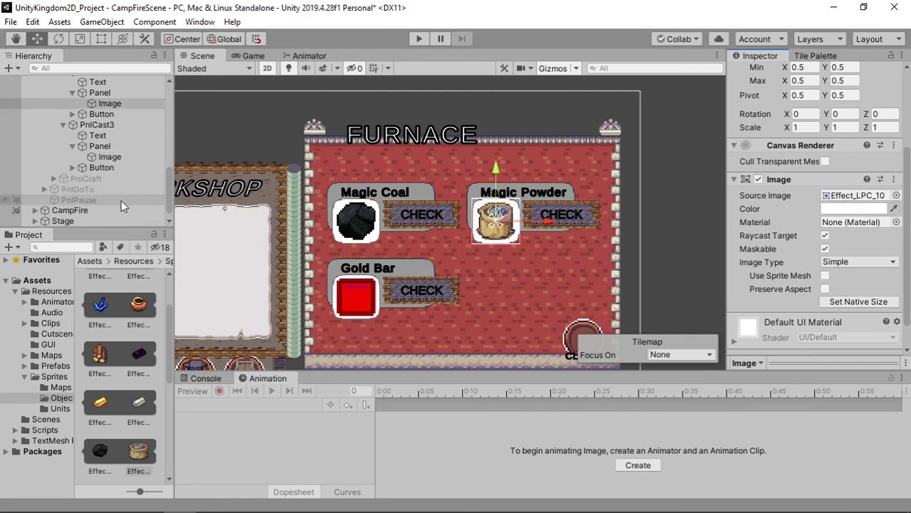
left_click(109, 157)
left_click_drag(99, 412, 853, 206)
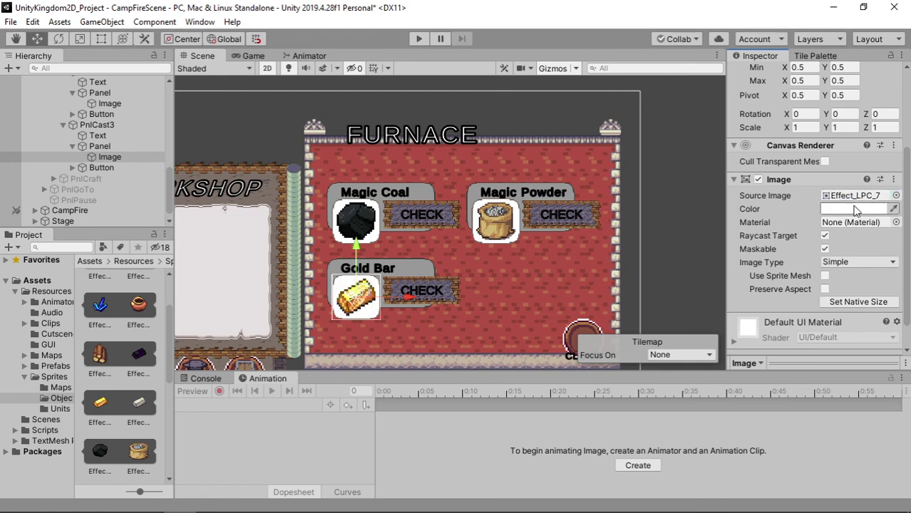
left_click(547, 305)
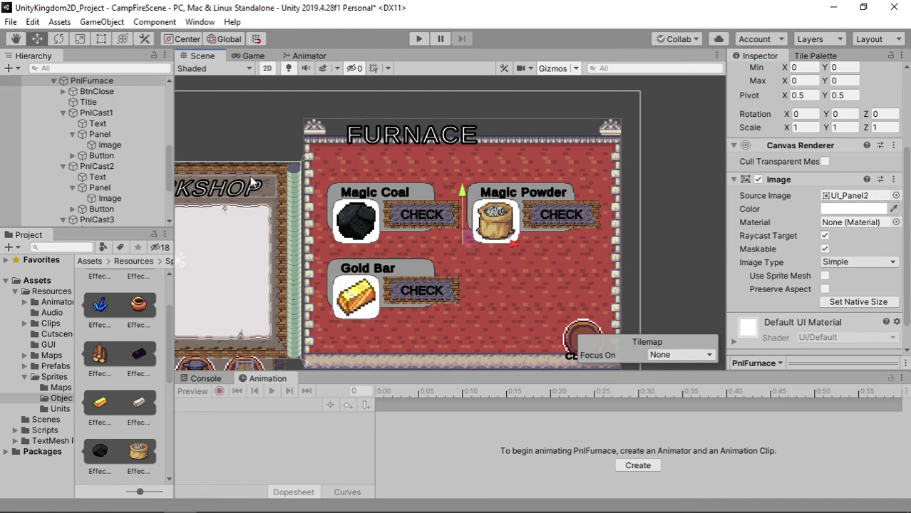
- Collapse PnlCast1–3 and PnlFurnace in the Hierarchy, then view the panels in the Game view
left_click(62, 113)
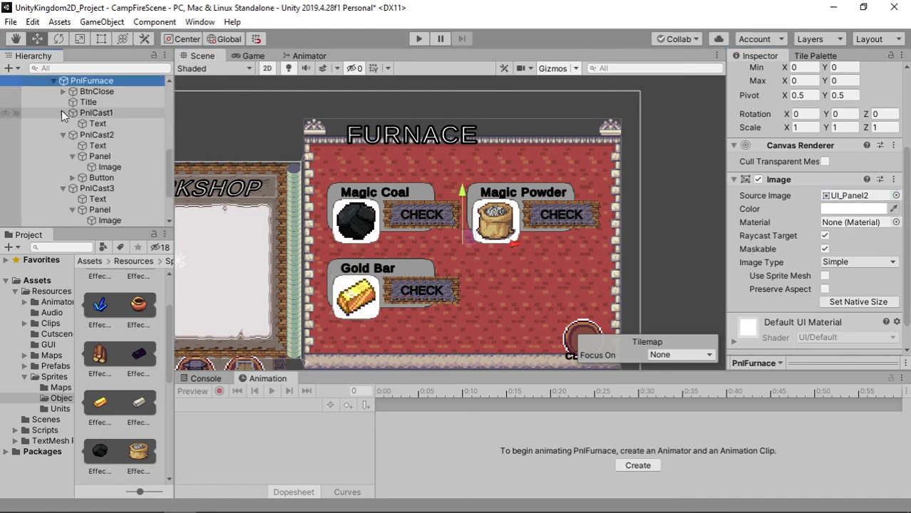
left_click(66, 128)
left_click(62, 124)
left_click(61, 137)
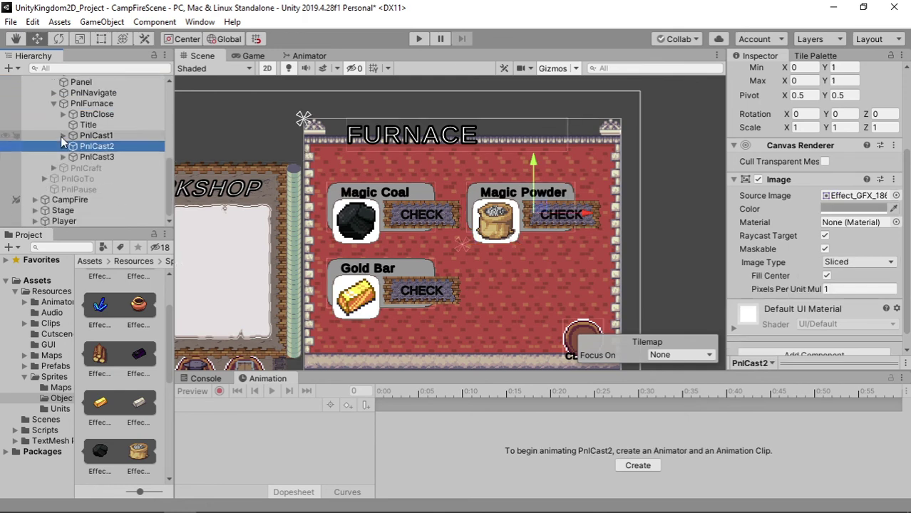
left_click(53, 104)
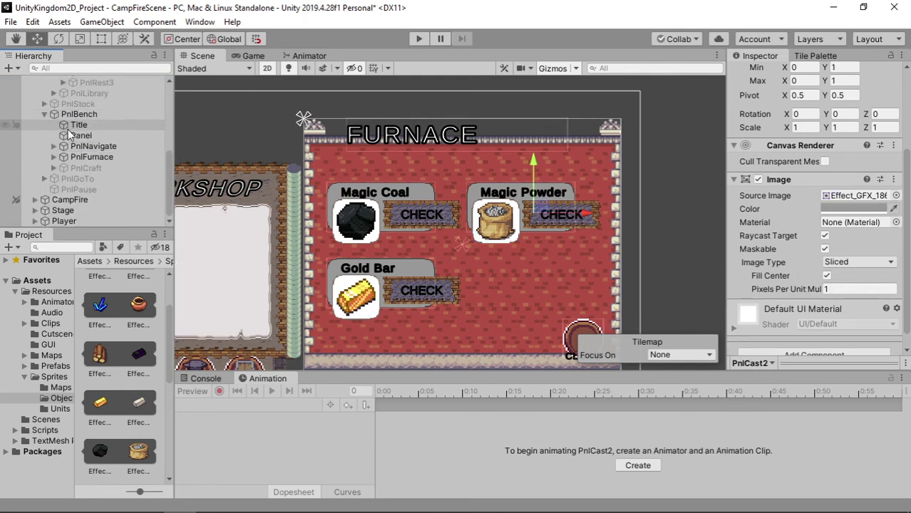
left_click(251, 57)
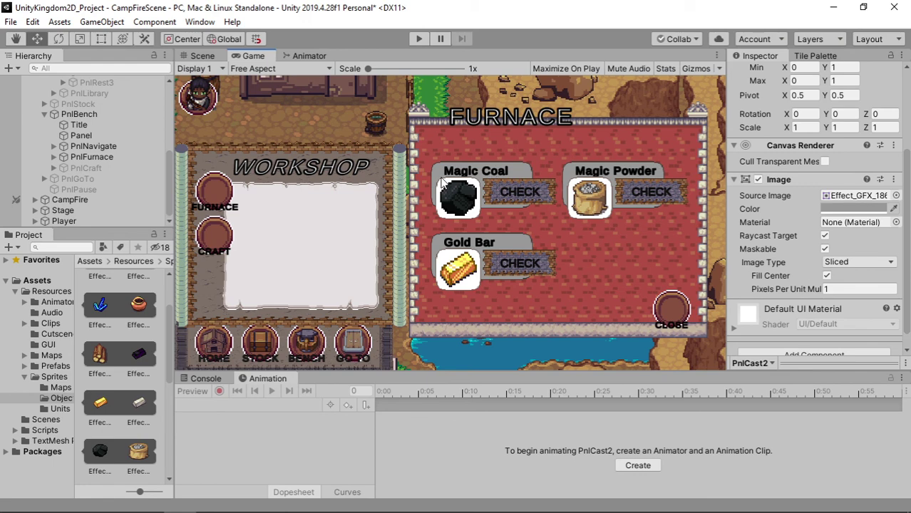
- Activate PnlCraft so its Elixir and Scroll slots show in the Game view
left_click(83, 166)
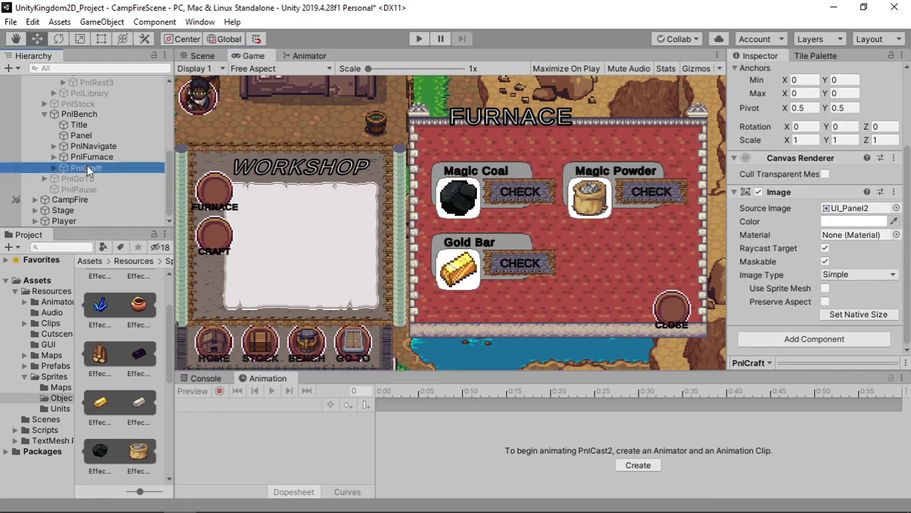
scroll(813, 178, "up", 3)
left_click(763, 74)
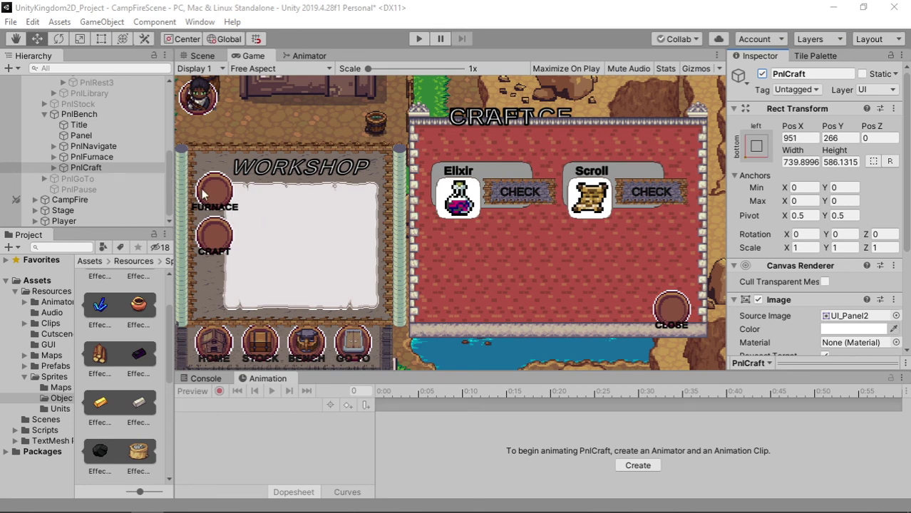
left_click_drag(203, 55, 435, 174)
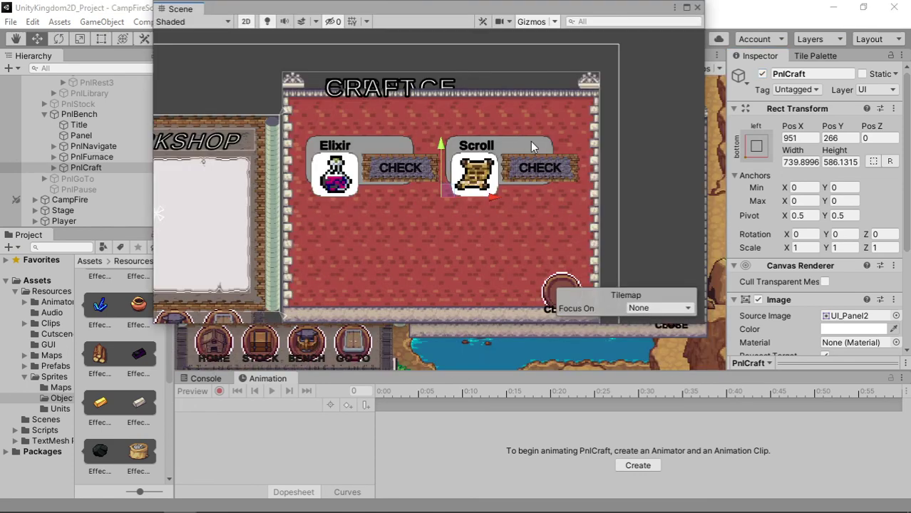
left_click(533, 146)
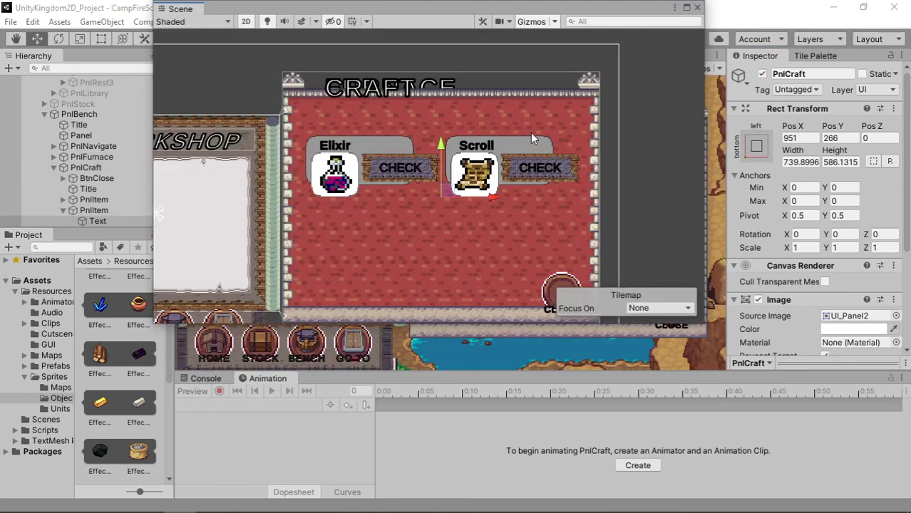
mouse_move(484, 13)
left_mouse_down()
mouse_move(519, 32)
mouse_move(539, 126)
left_mouse_up()
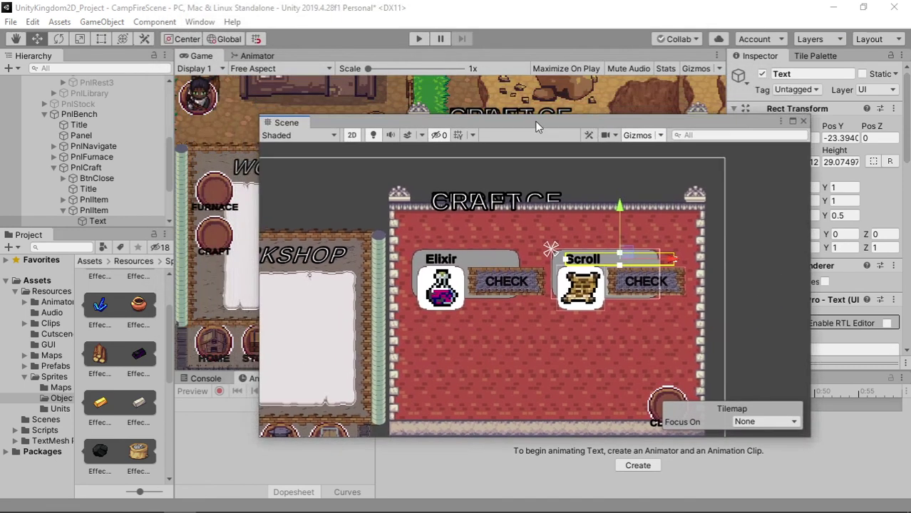
left_click_drag(308, 123, 304, 68)
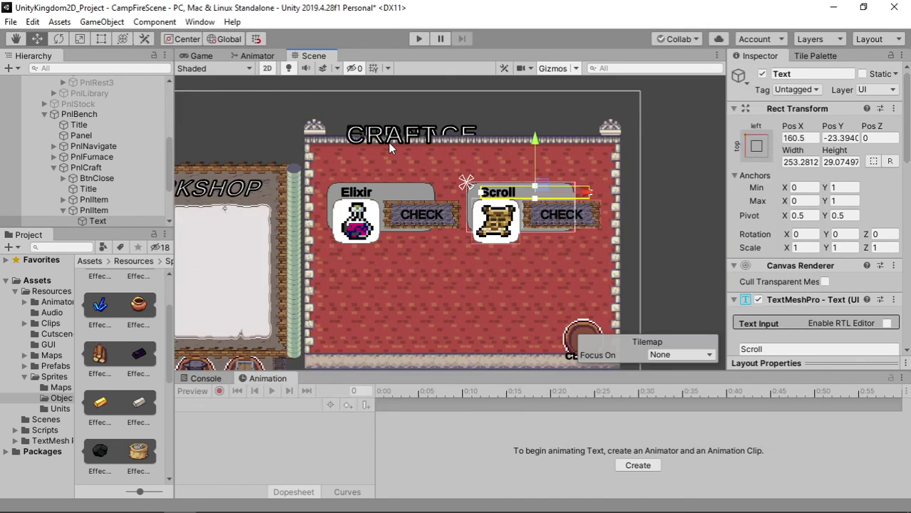
left_click(407, 189)
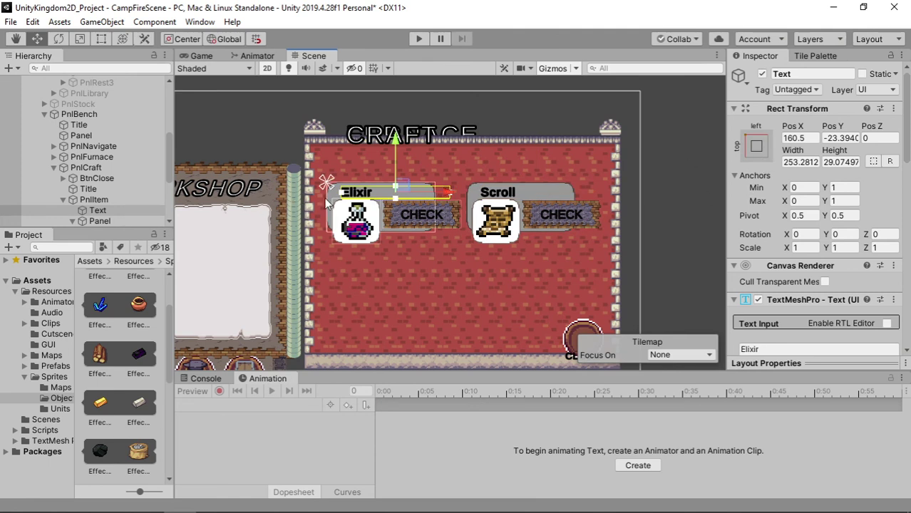
left_click(335, 202)
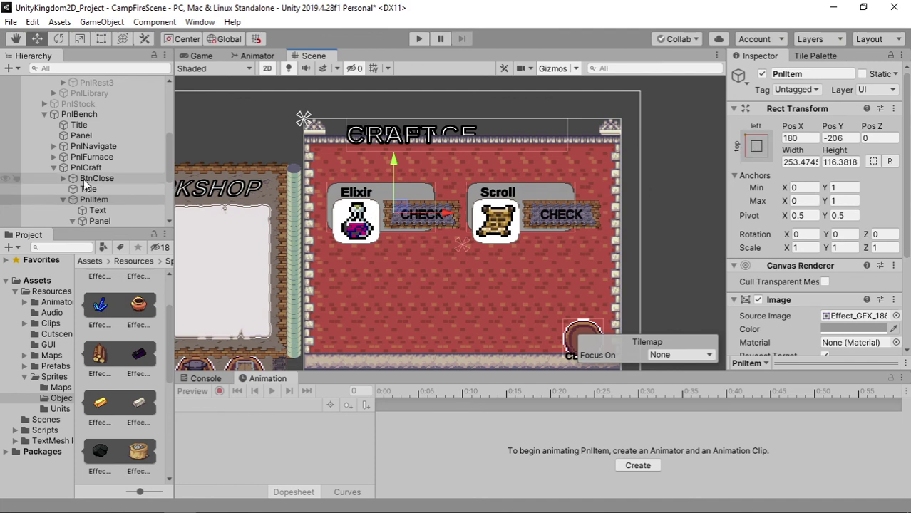
left_click(54, 168)
left_click(45, 114)
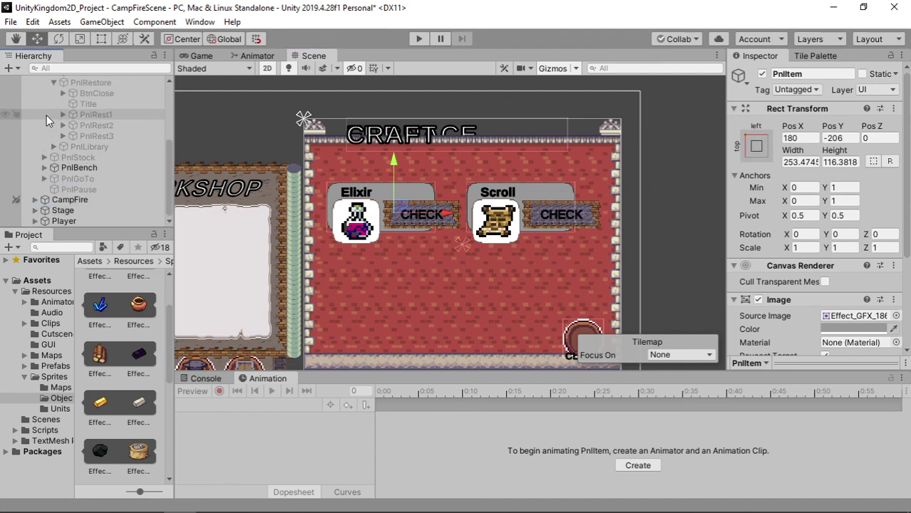
scroll(135, 171, "up", 5)
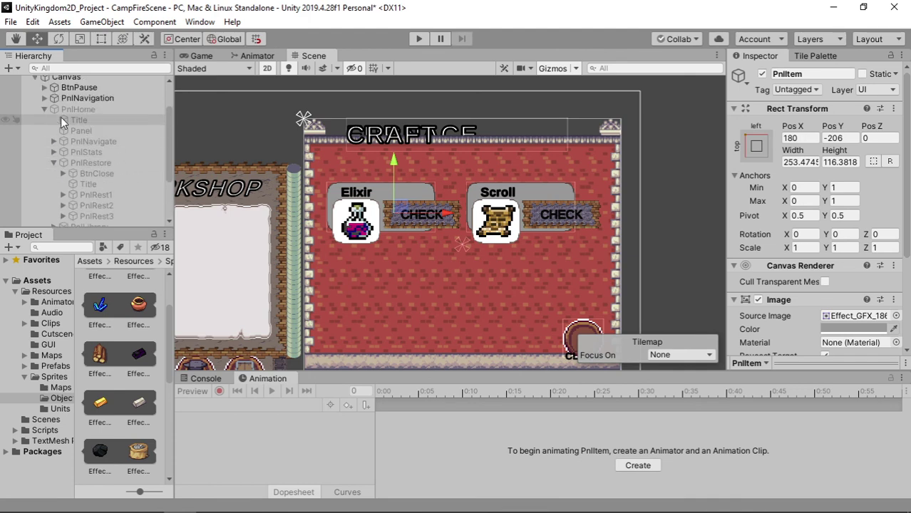
left_click(44, 109)
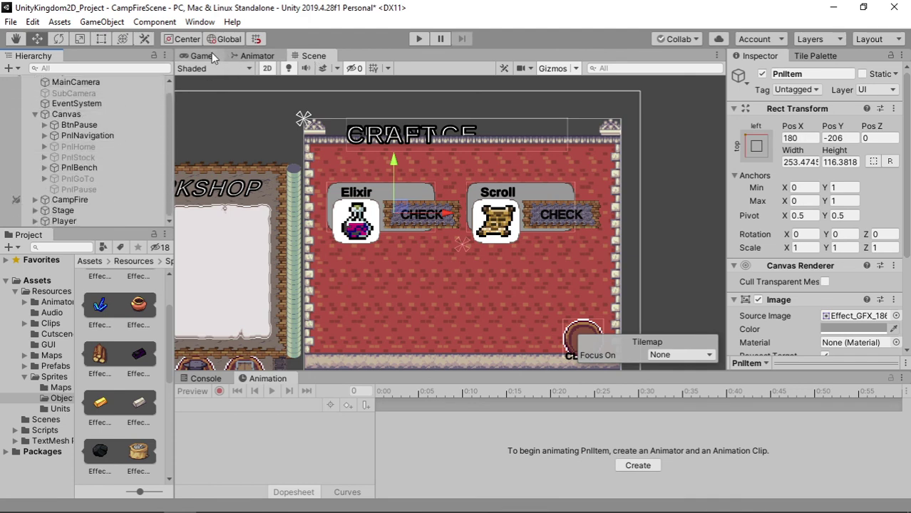
left_click(208, 55)
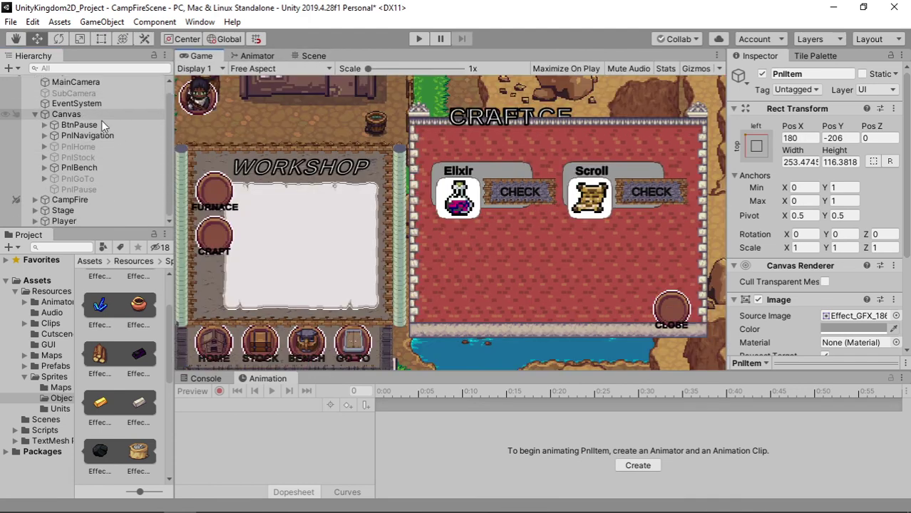
- Deactivate the PnlFurnace and PnlCraft panels under PnlBench
left_click(44, 167)
left_click(91, 211)
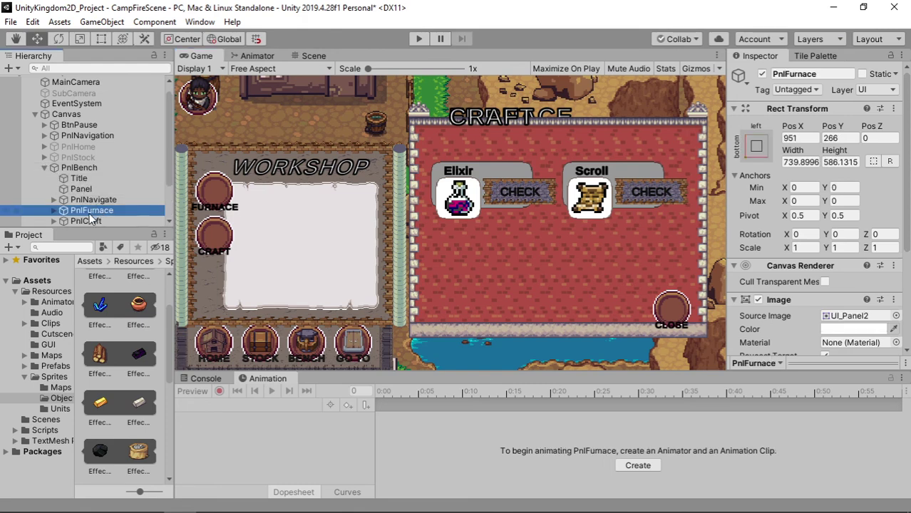
left_click(87, 220)
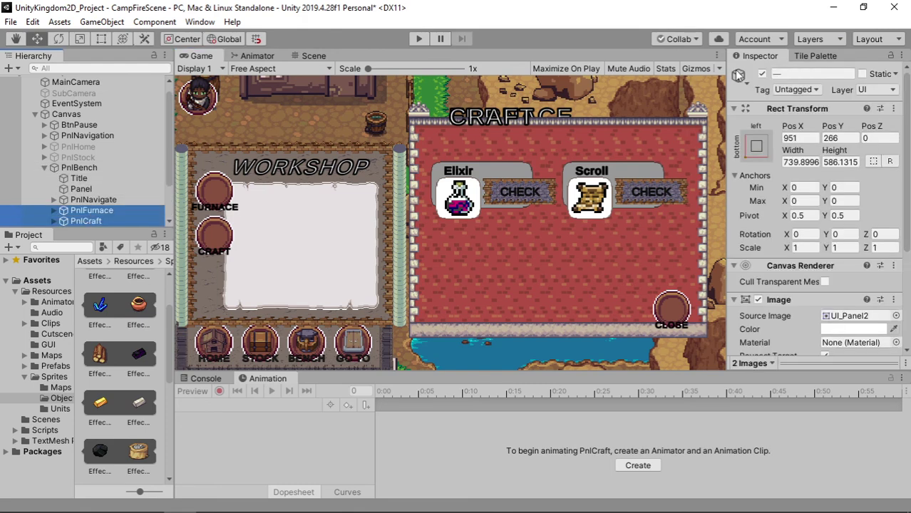
left_click(762, 74)
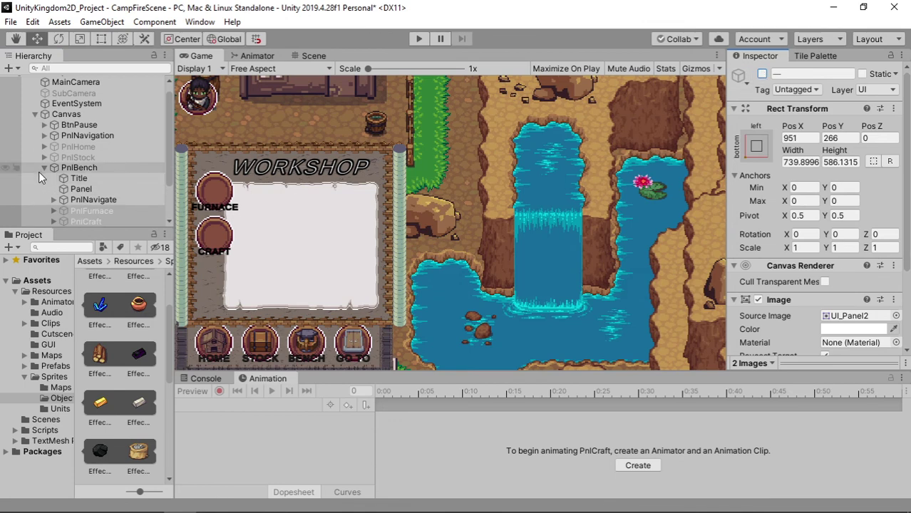
- Collapse and deactivate PnlBench to hide the workshop panel
left_click(43, 169)
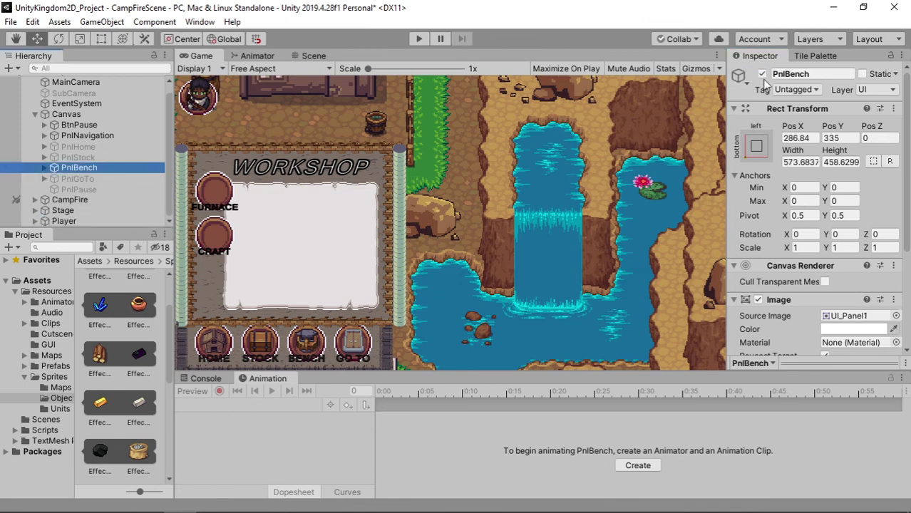
left_click(762, 74)
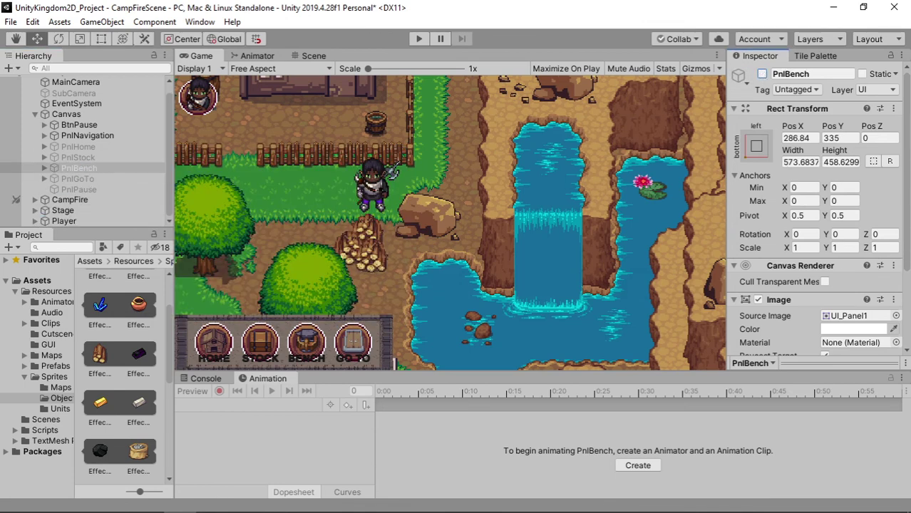
left_click(54, 376)
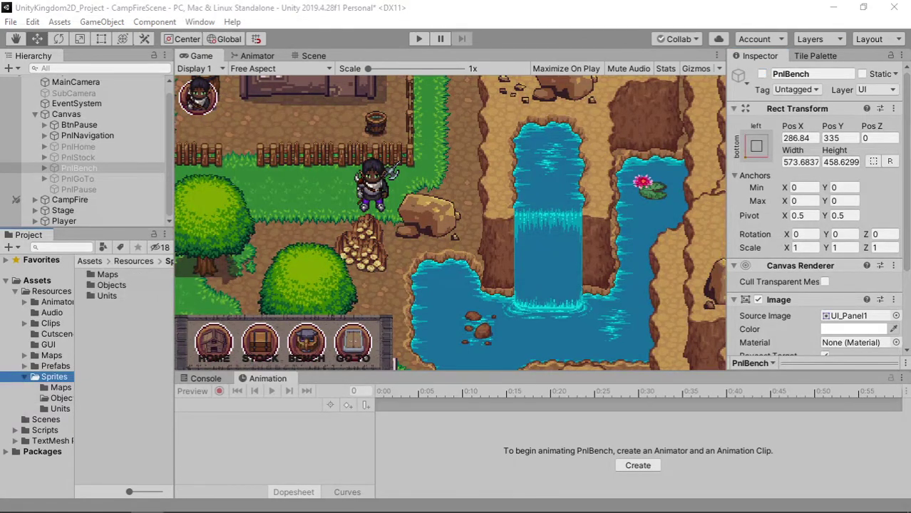